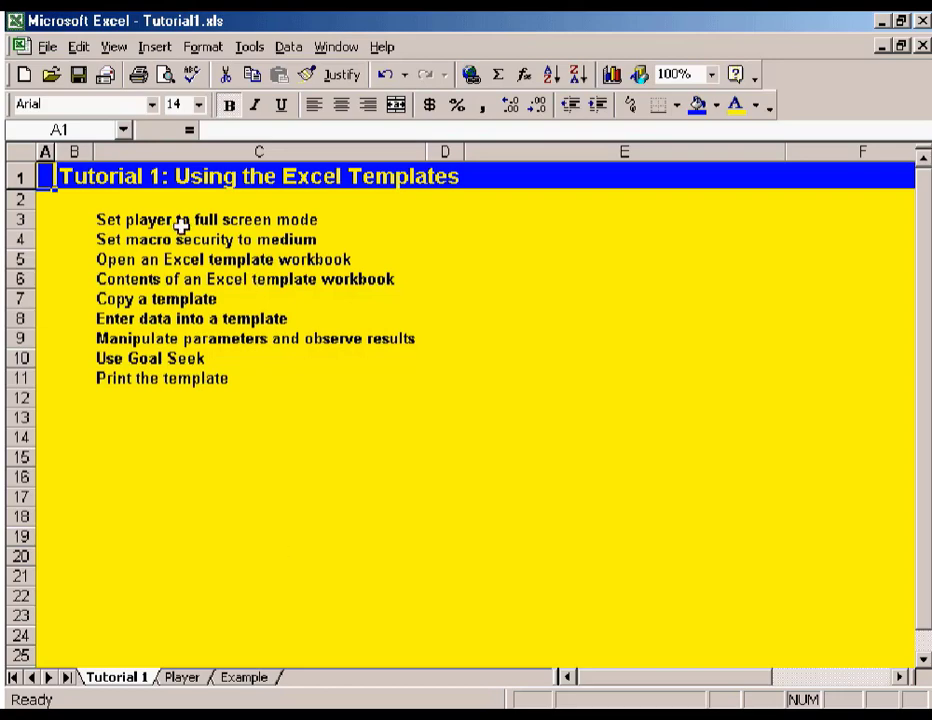
Review the three viewing suggestions on the Player sheet, then return to the Tutorial 1 outline.
click(216, 219)
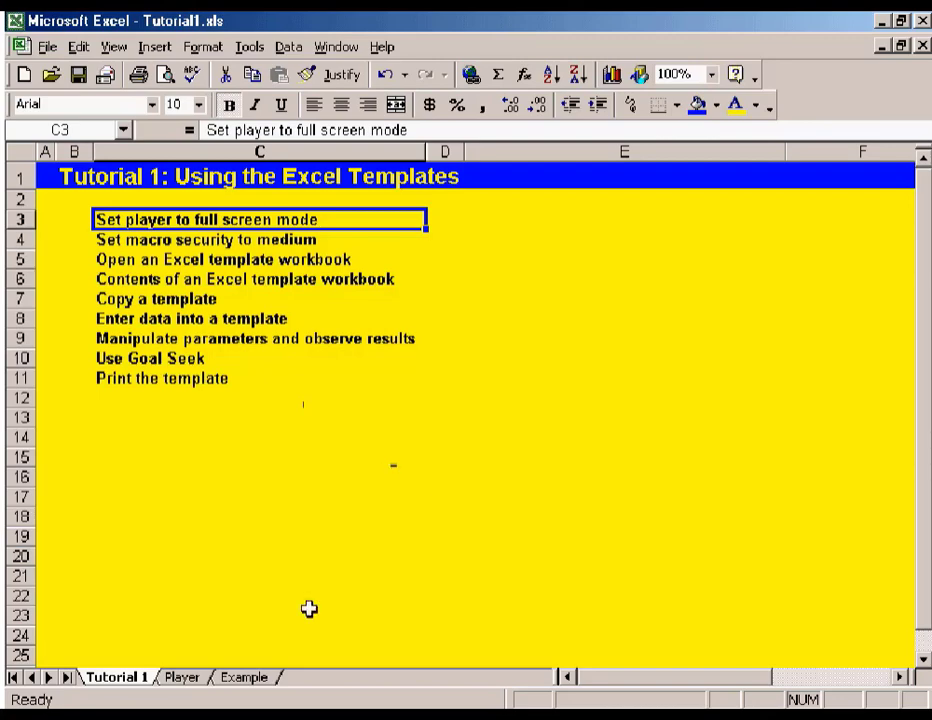
click(182, 678)
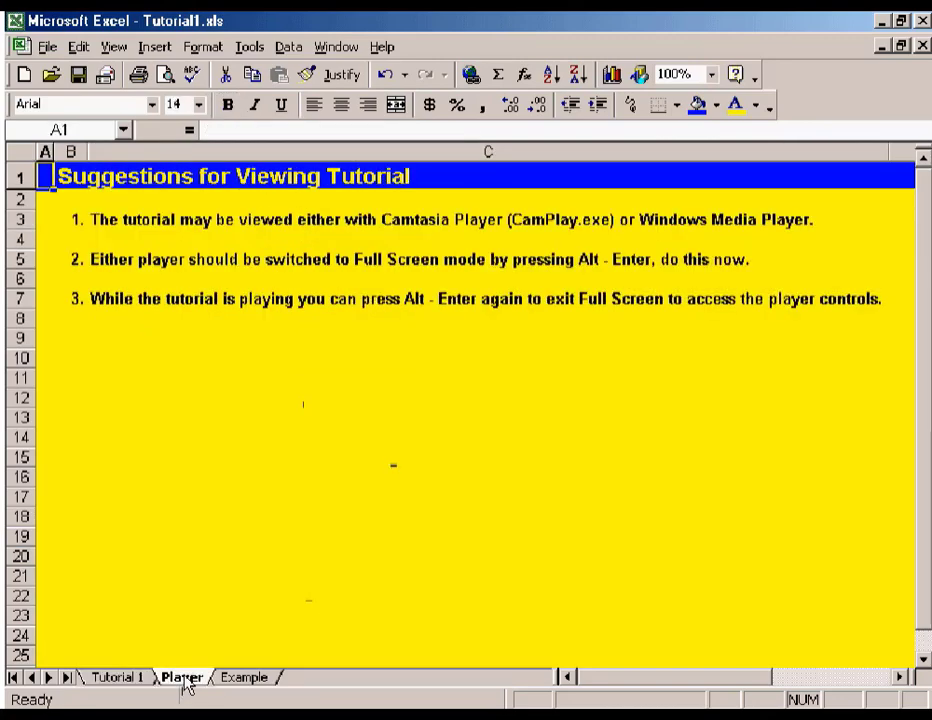
click(133, 219)
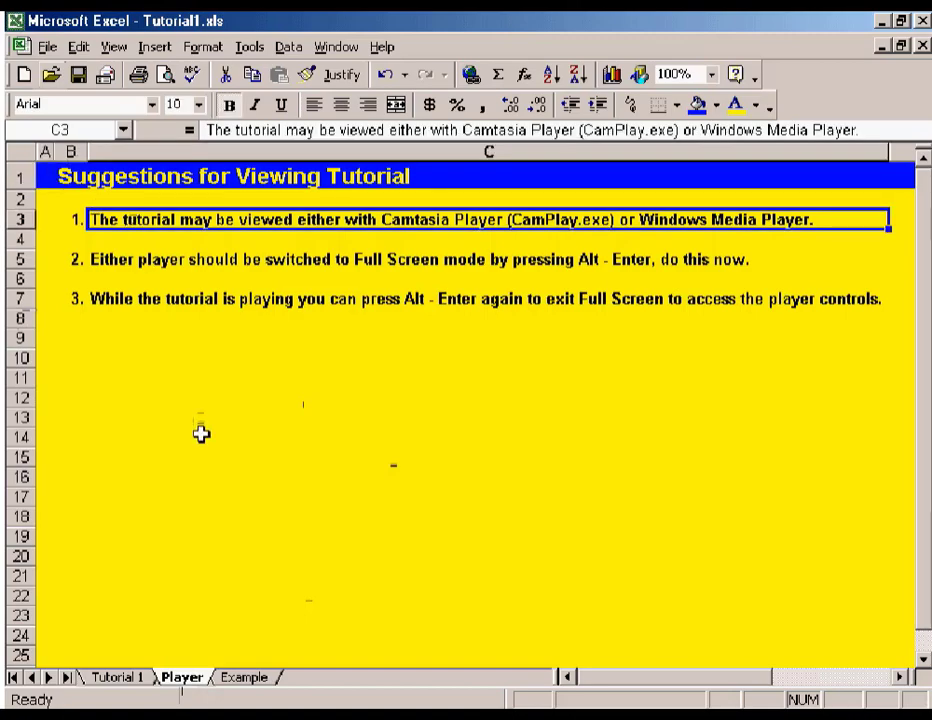
click(137, 261)
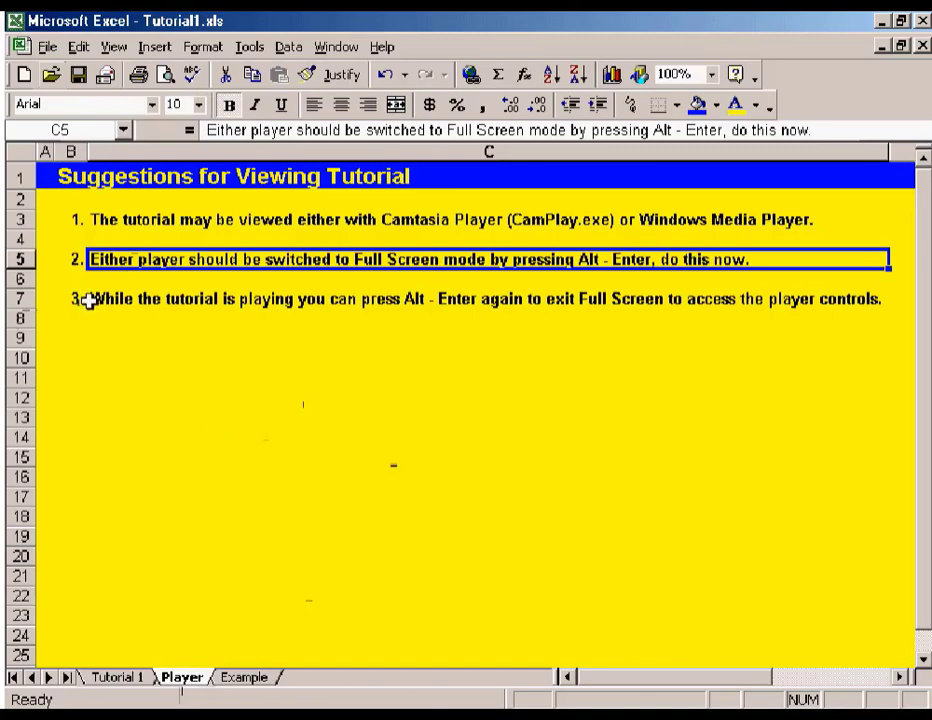
click(120, 299)
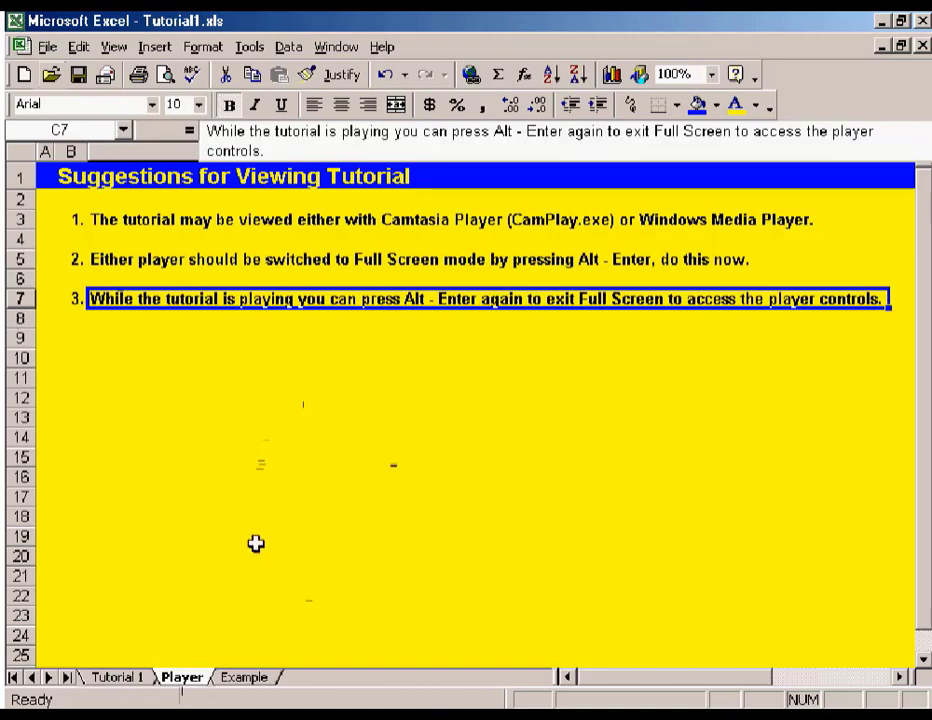
click(122, 678)
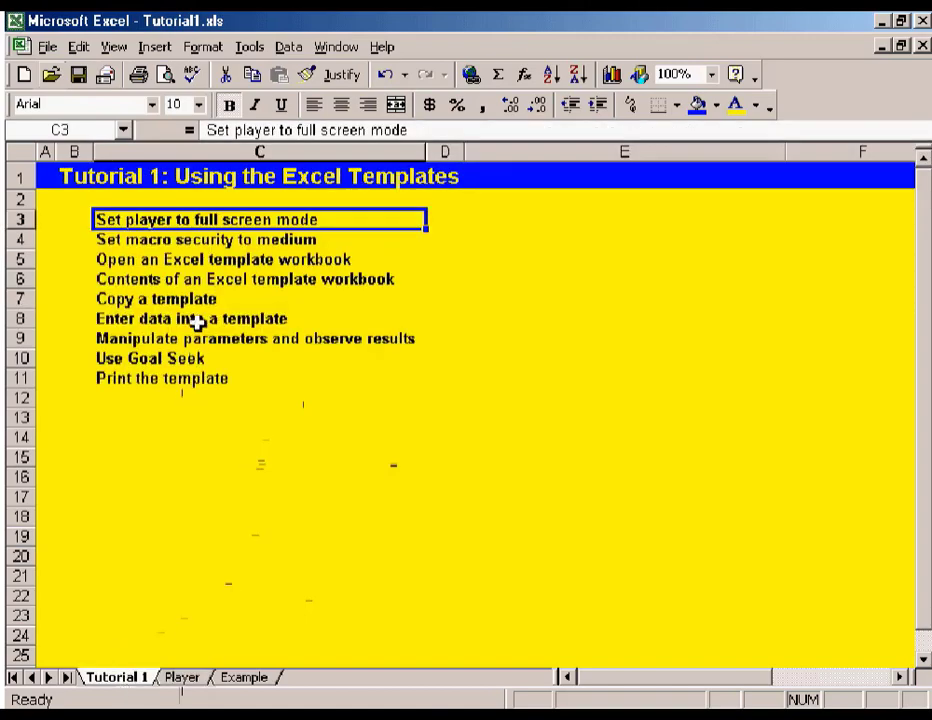
Set the macro security level to Medium for the outline's second topic.
click(194, 241)
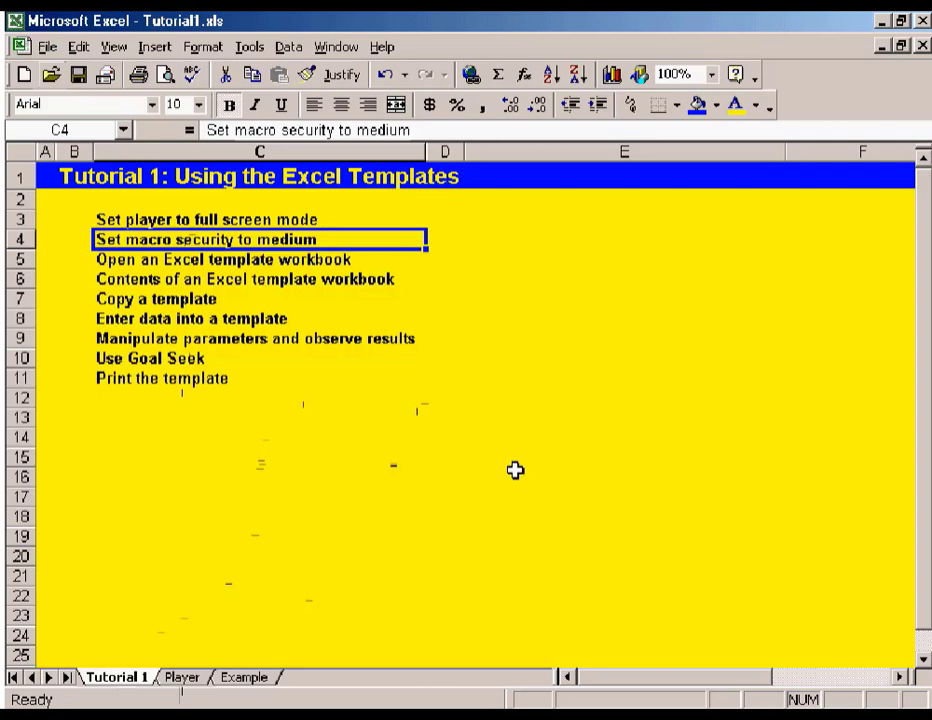
click(248, 50)
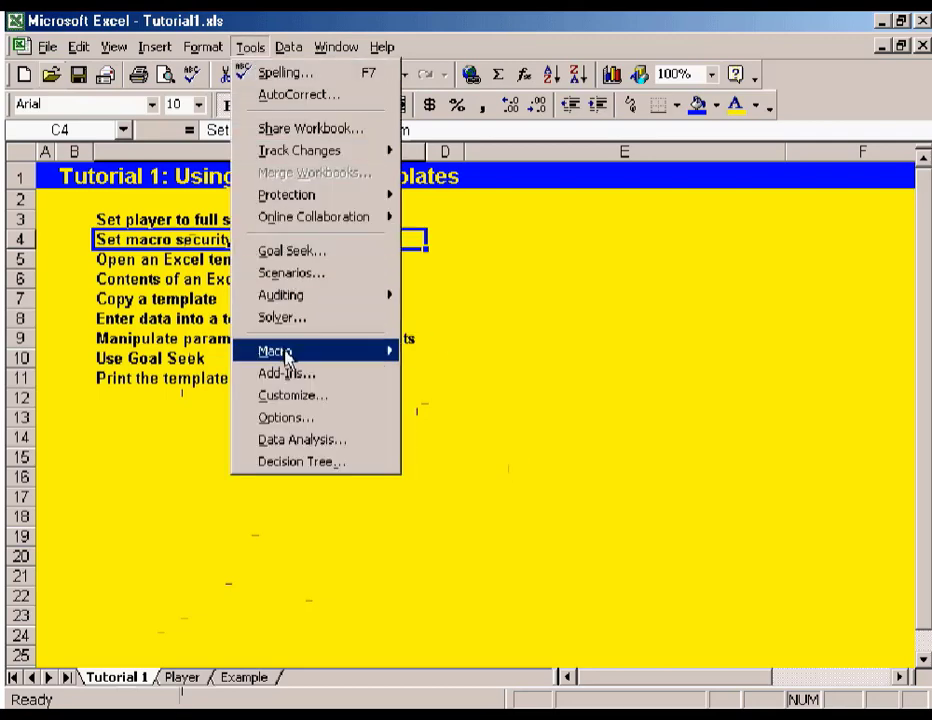
mouse_move(285, 352)
click(505, 400)
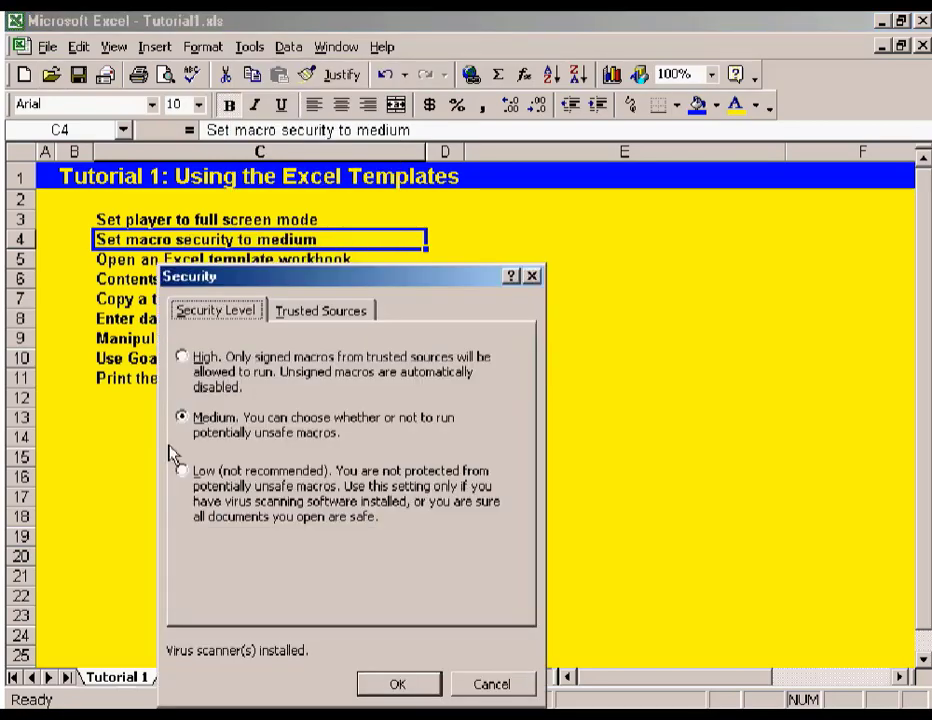
click(181, 417)
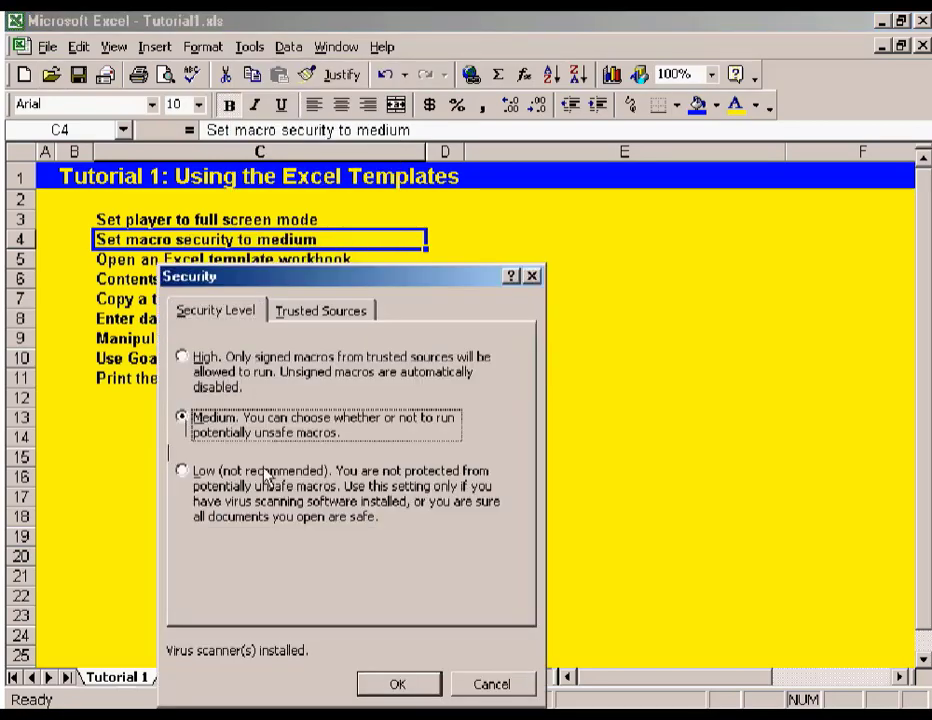
click(400, 686)
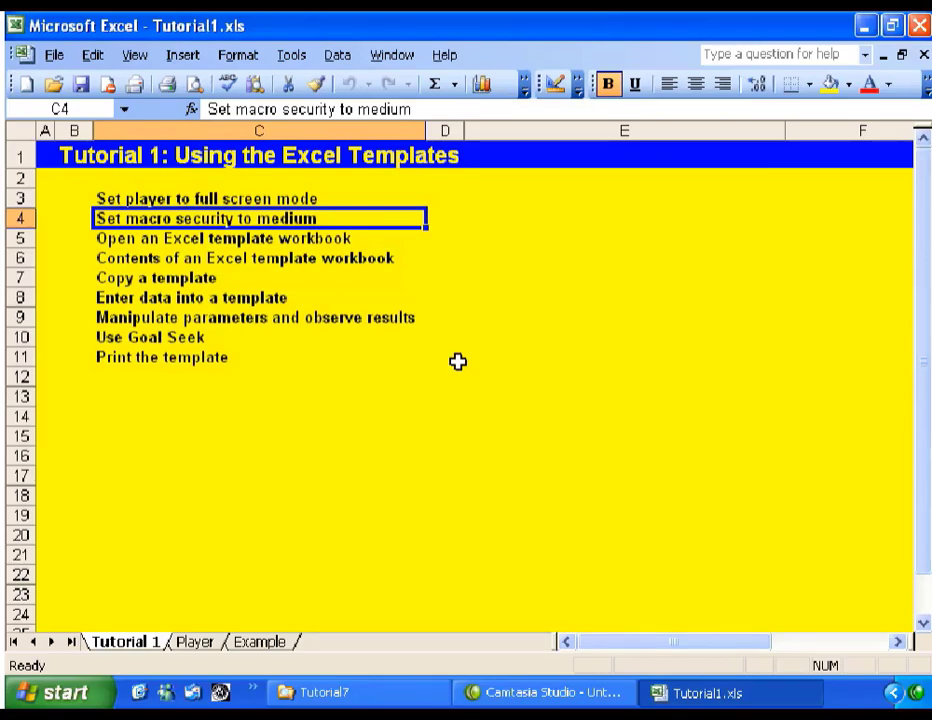
Step through the outline topics down to "Copy a template" and open Chap5.xlt from the Student folder with macros enabled.
click(233, 239)
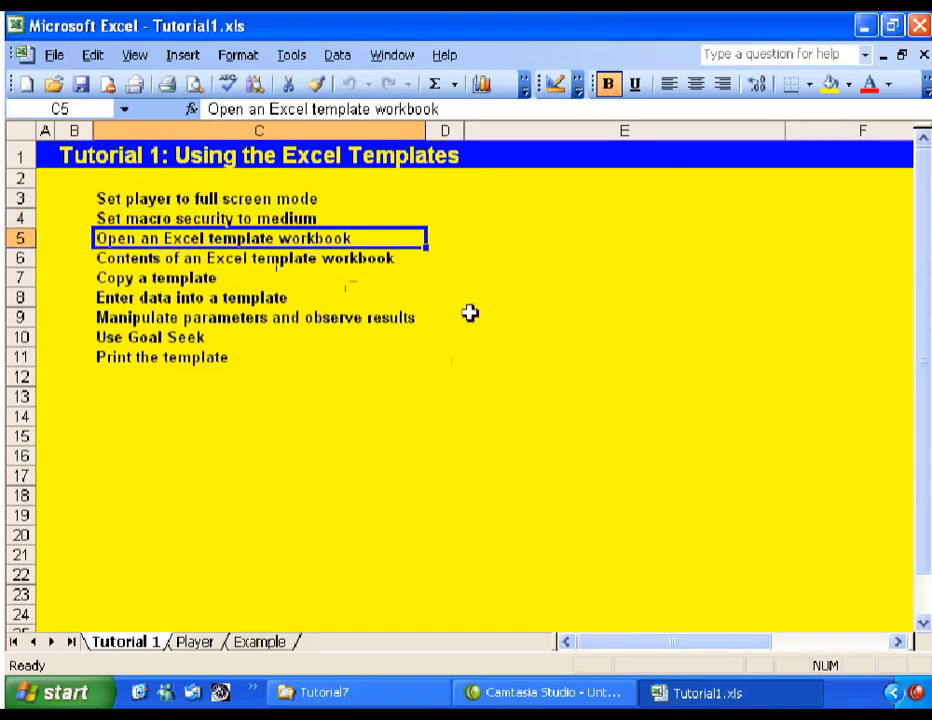
click(283, 260)
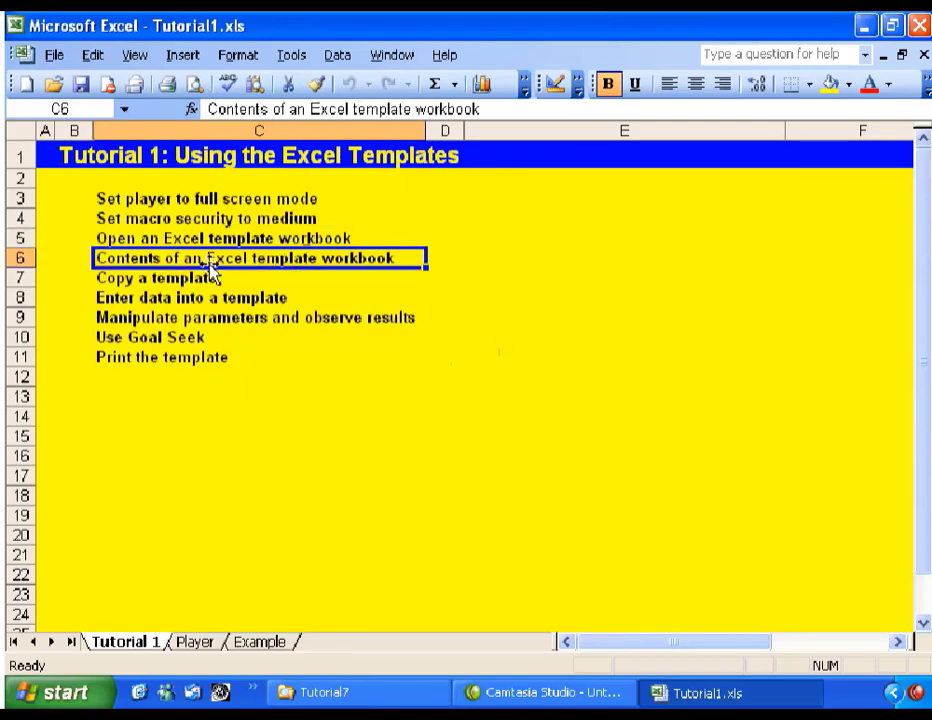
click(160, 277)
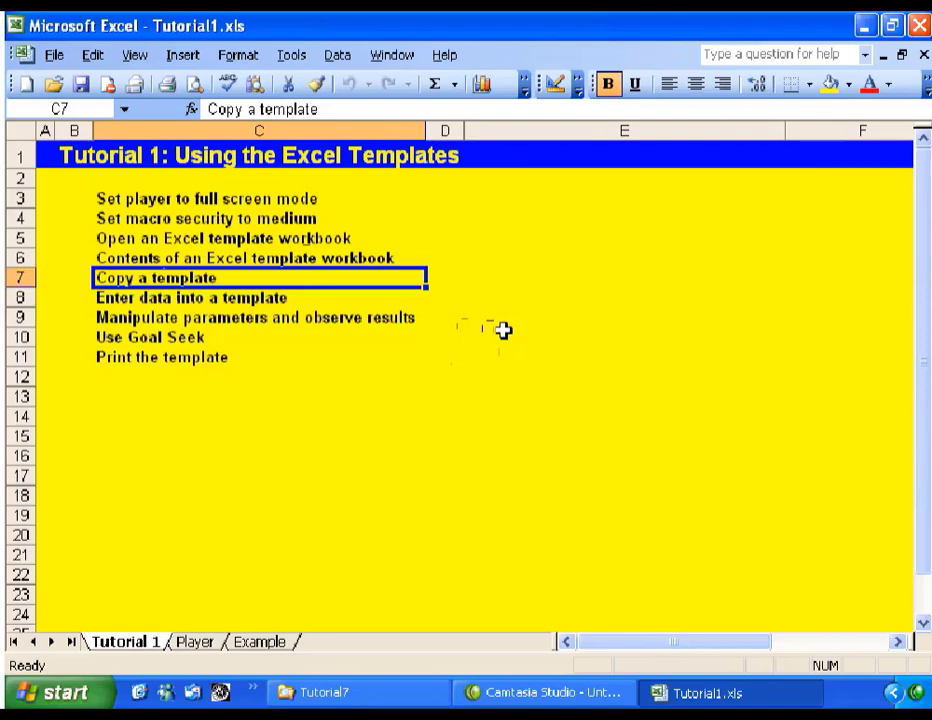
click(53, 84)
click(401, 150)
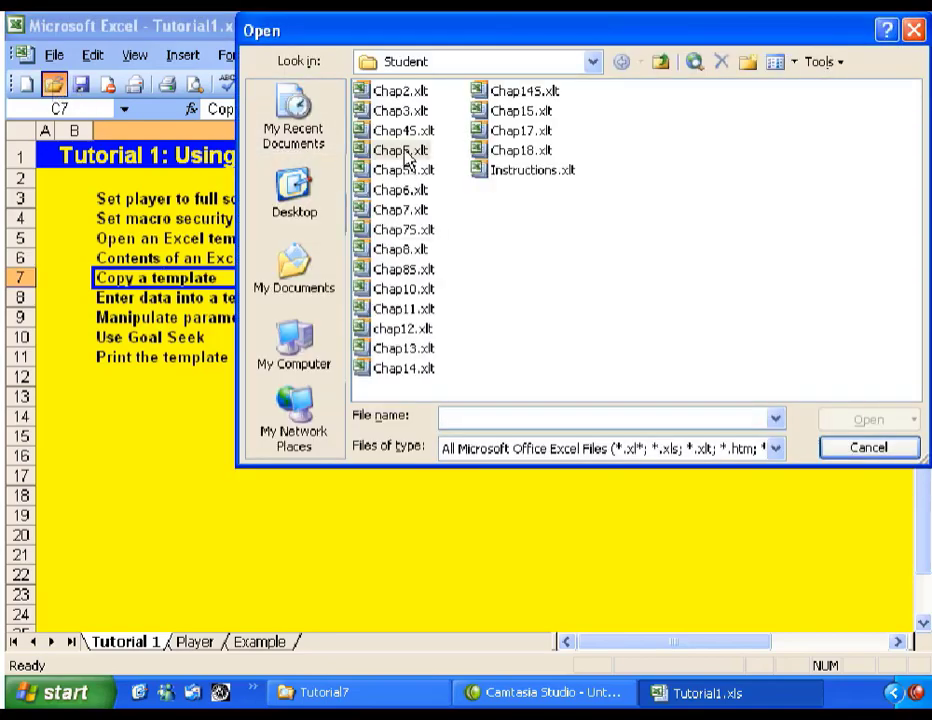
click(849, 419)
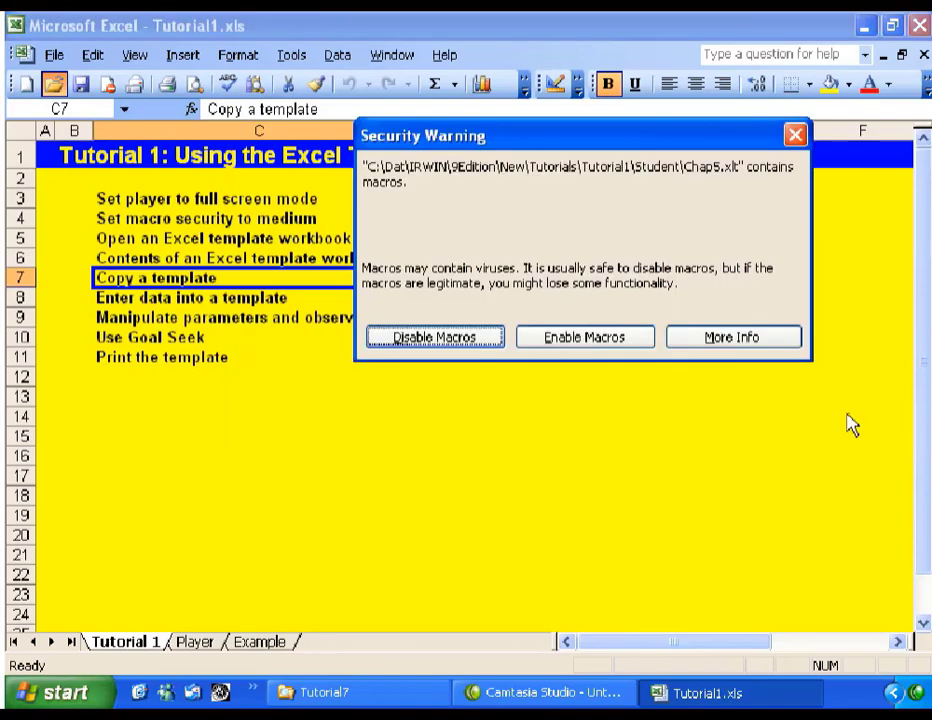
click(583, 343)
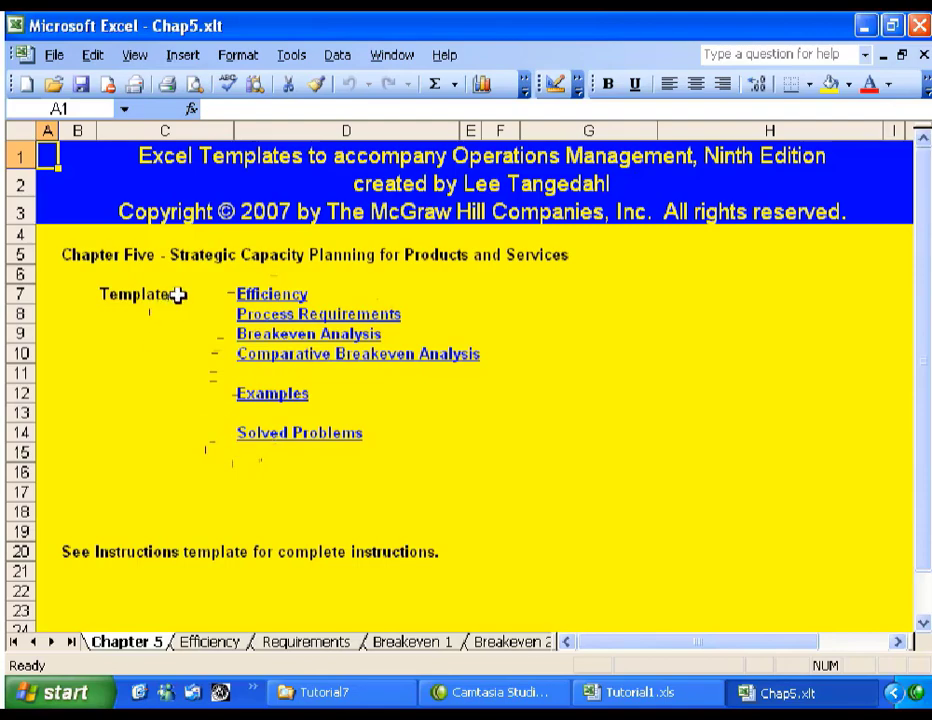
Examine the Chapter 5 template sheets from Efficiency through Solved Problems, including the blue input cells F7:G9 of the comparative breakeven analysis.
click(272, 297)
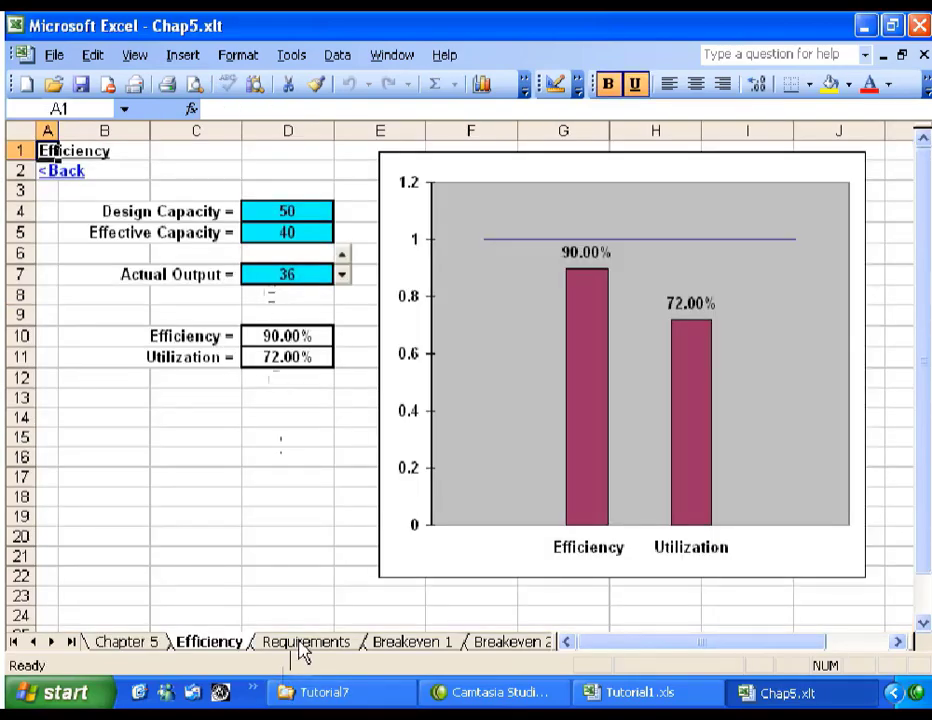
click(305, 650)
click(408, 647)
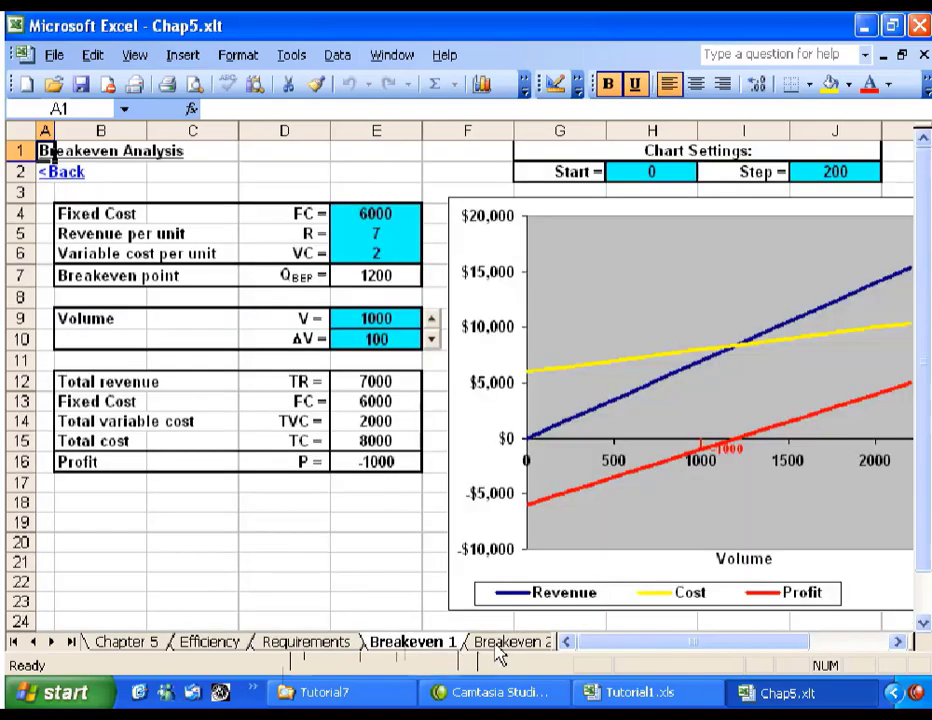
click(498, 648)
click(500, 645)
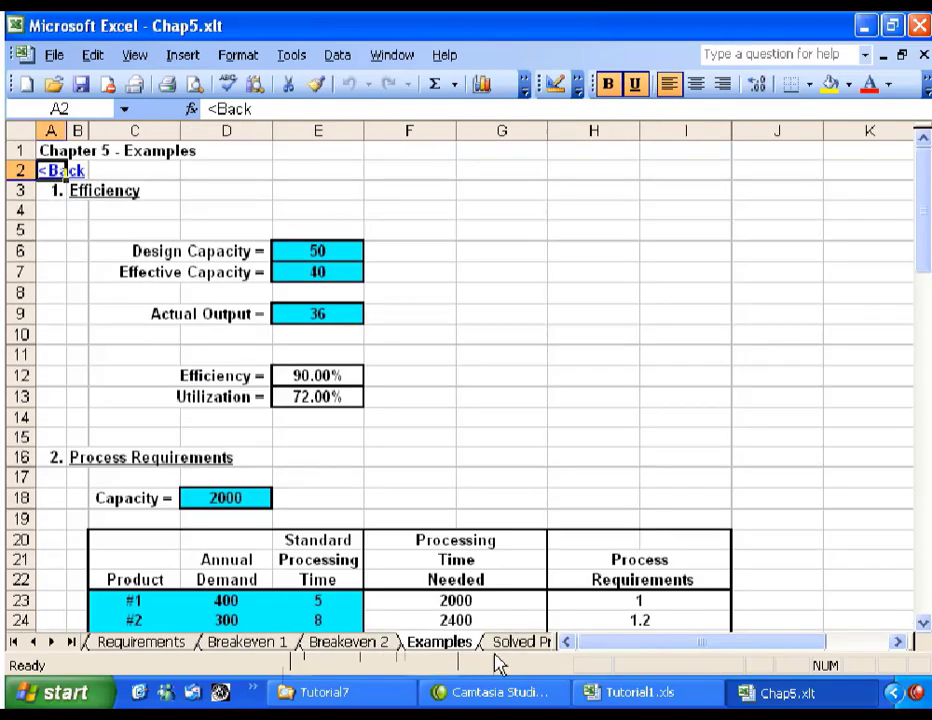
click(510, 646)
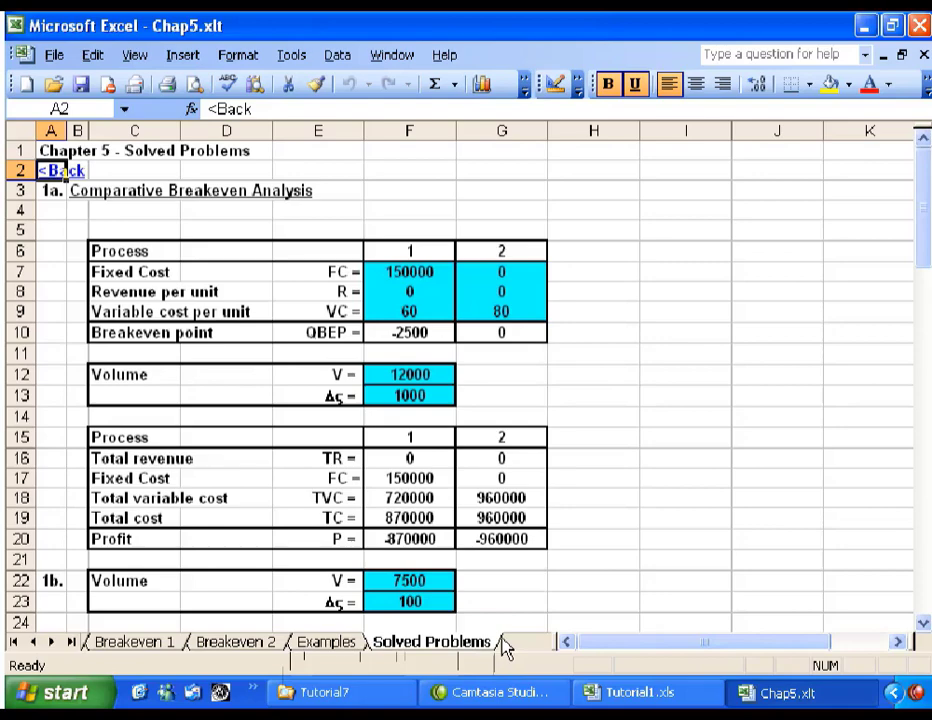
click(390, 271)
drag(463, 275, 501, 315)
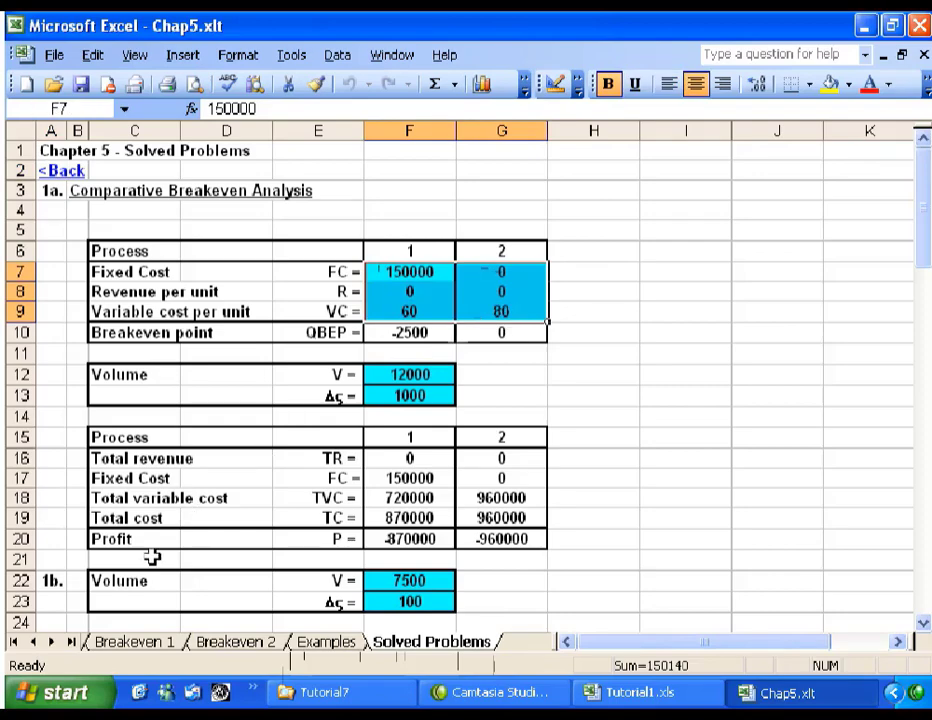
Copy the Breakeven 1 sheet from Chap5.xlt to the end of the Tutorial1.xls workbook.
click(136, 642)
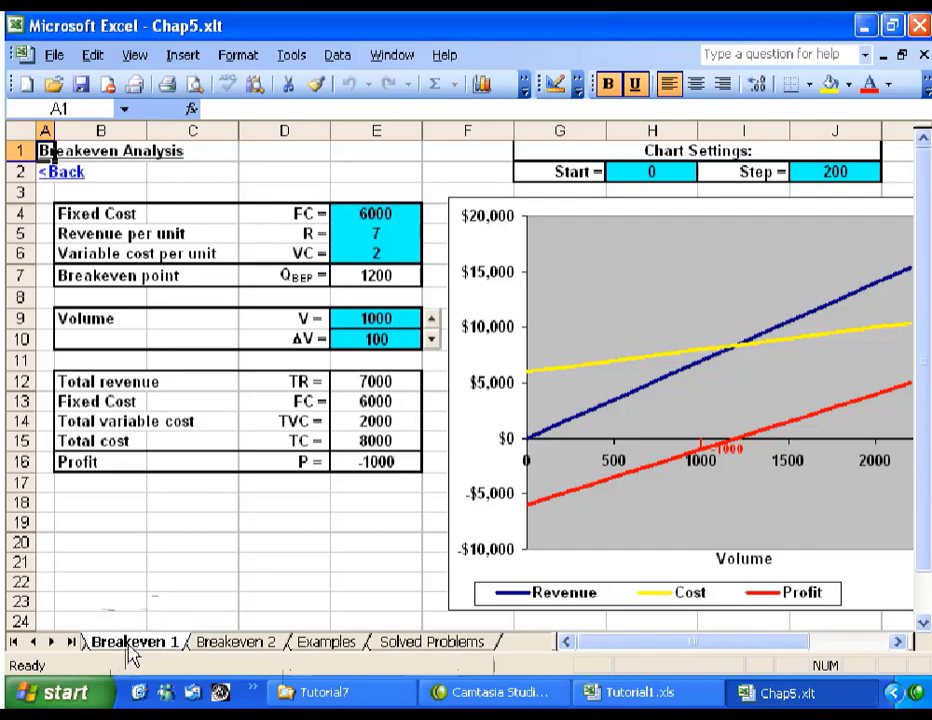
right_click(131, 655)
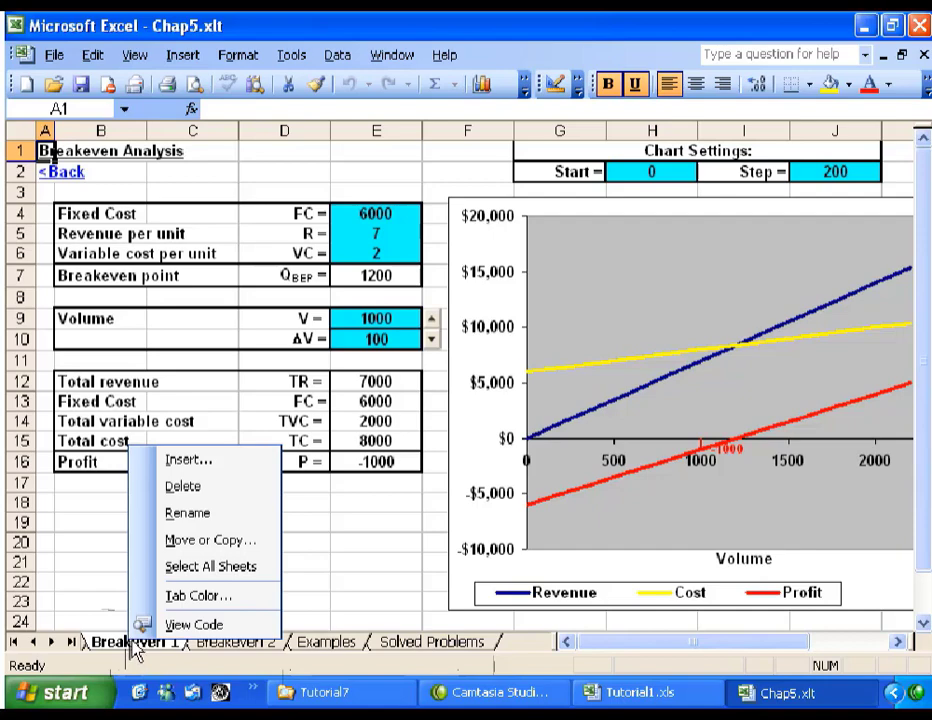
click(228, 541)
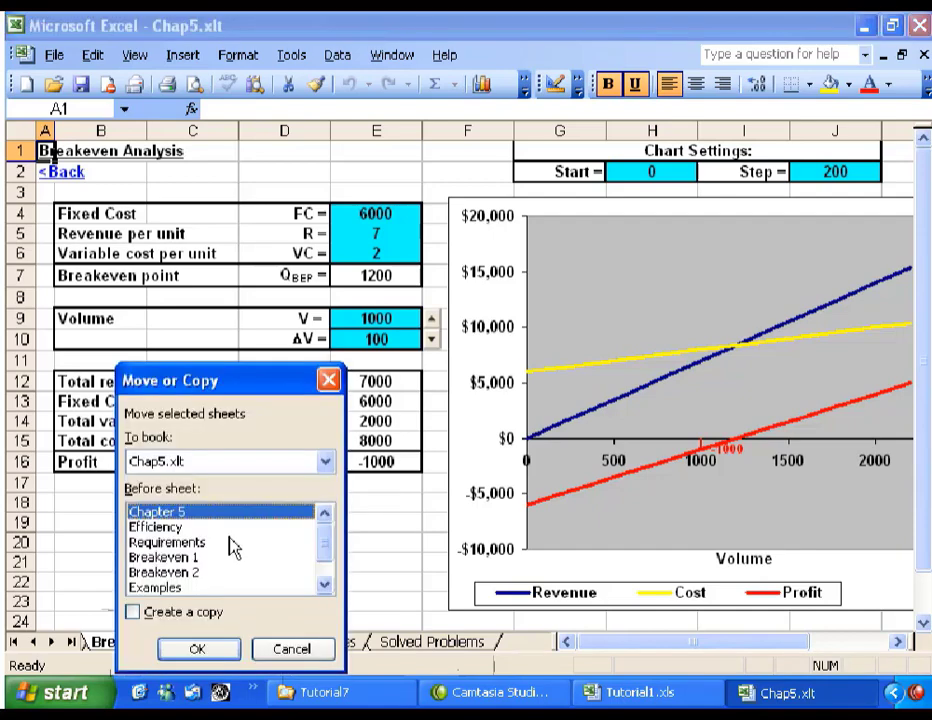
click(135, 613)
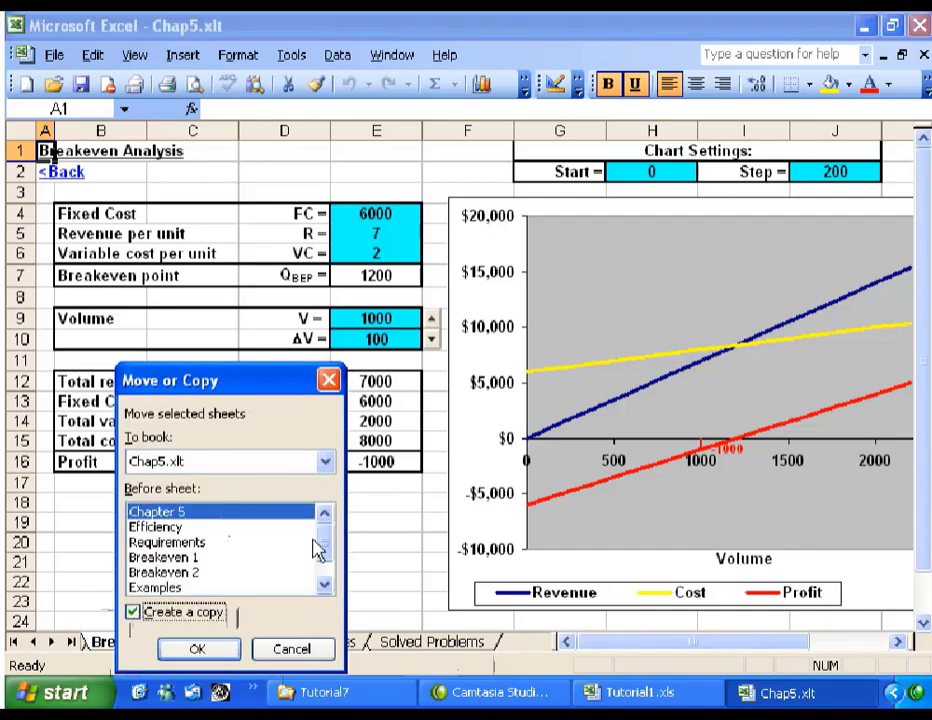
click(324, 463)
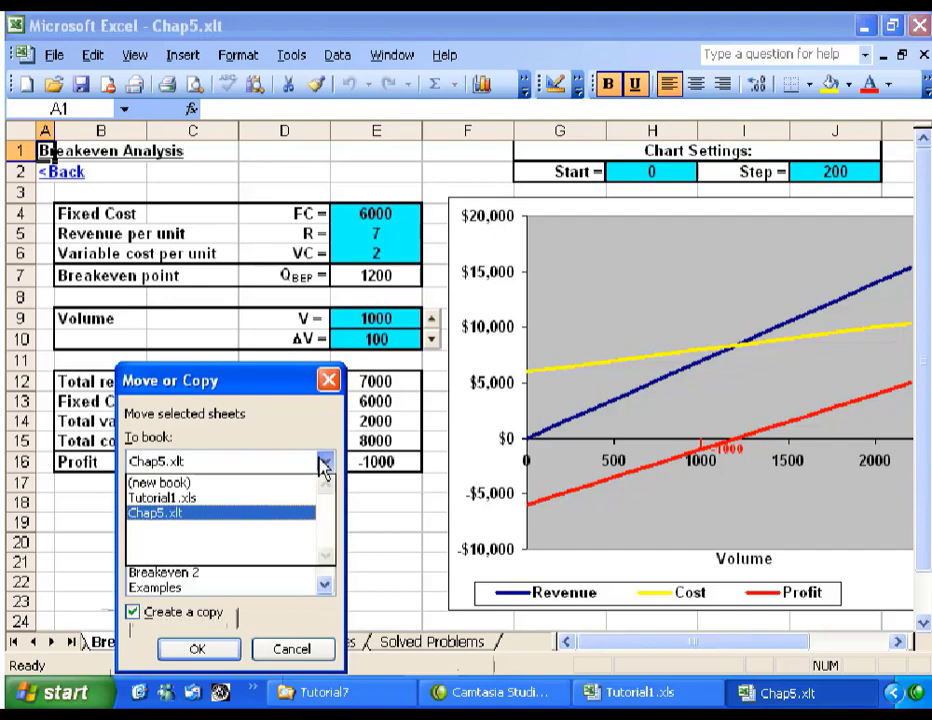
click(242, 497)
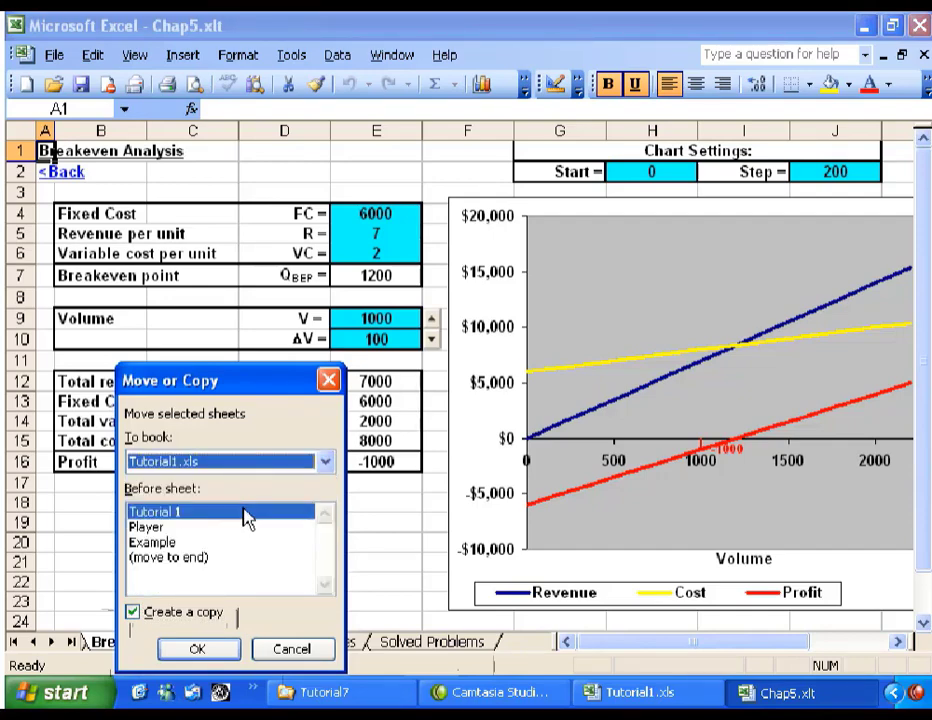
click(184, 558)
click(196, 649)
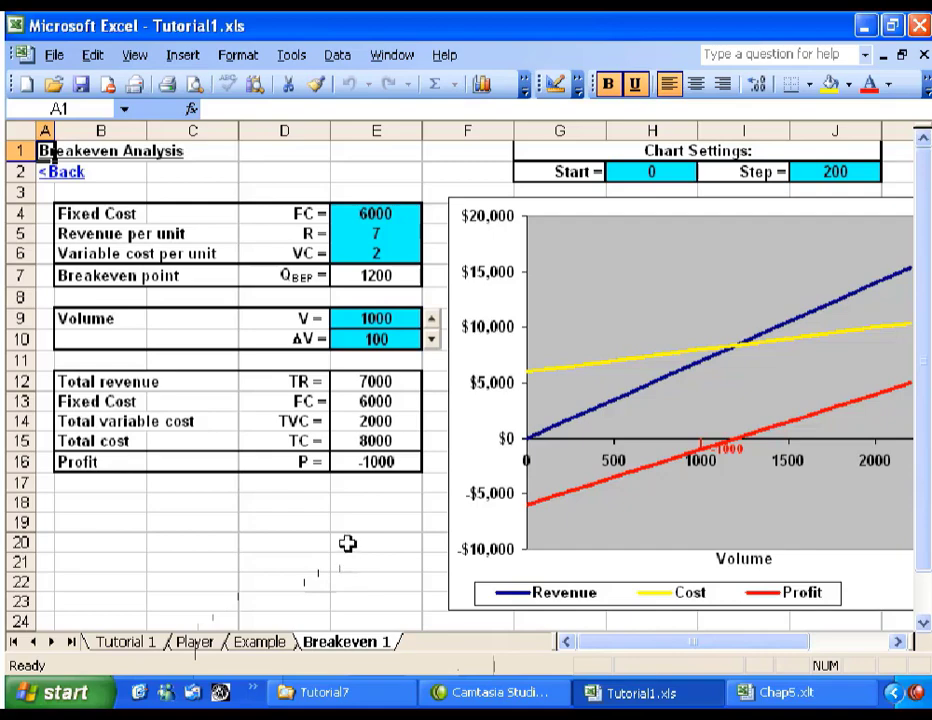
Go through the remaining Tutorial 1 topics, from entering data to printing, and display the breakeven problem on the Example sheet.
click(134, 645)
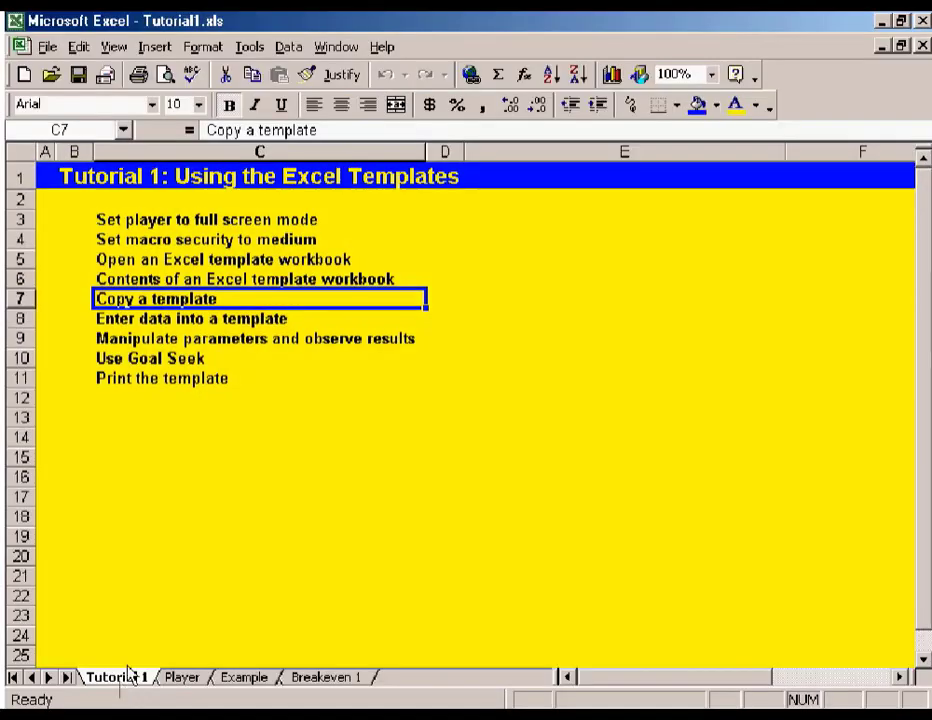
click(120, 318)
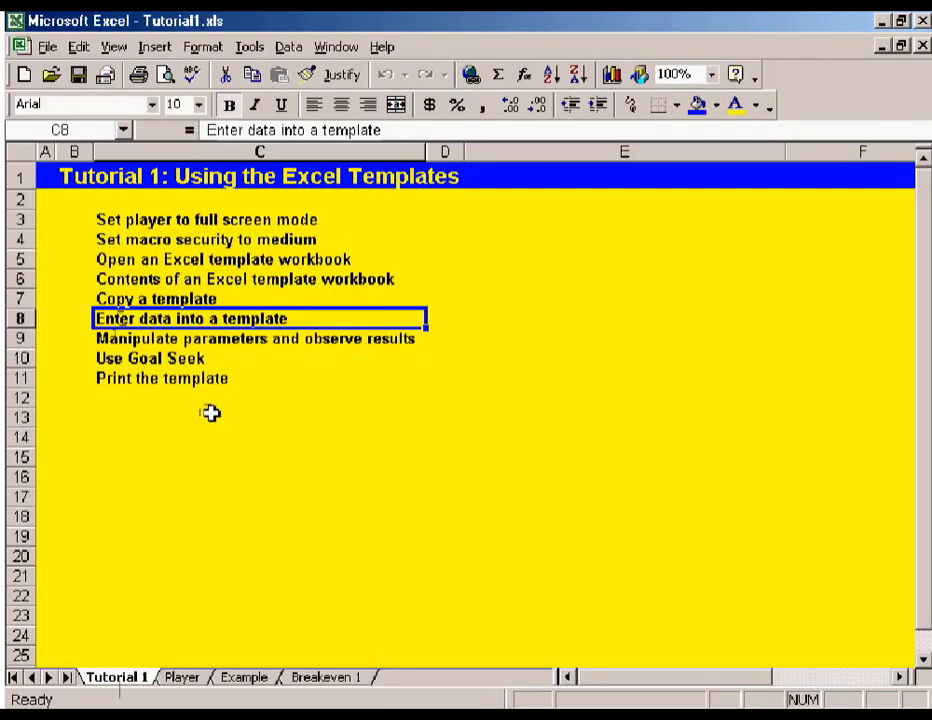
click(149, 342)
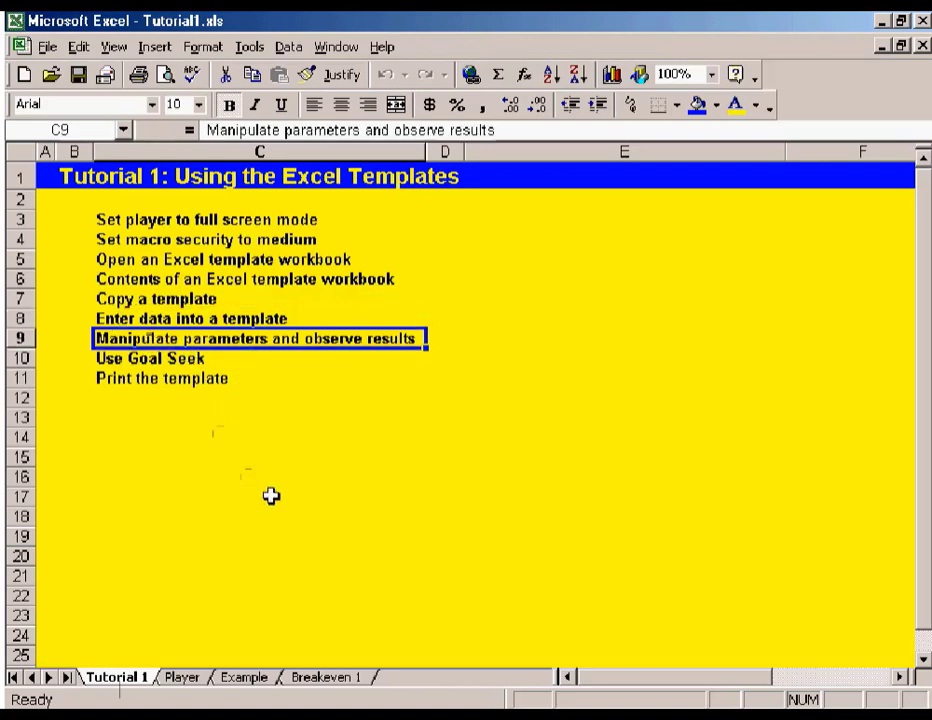
click(202, 358)
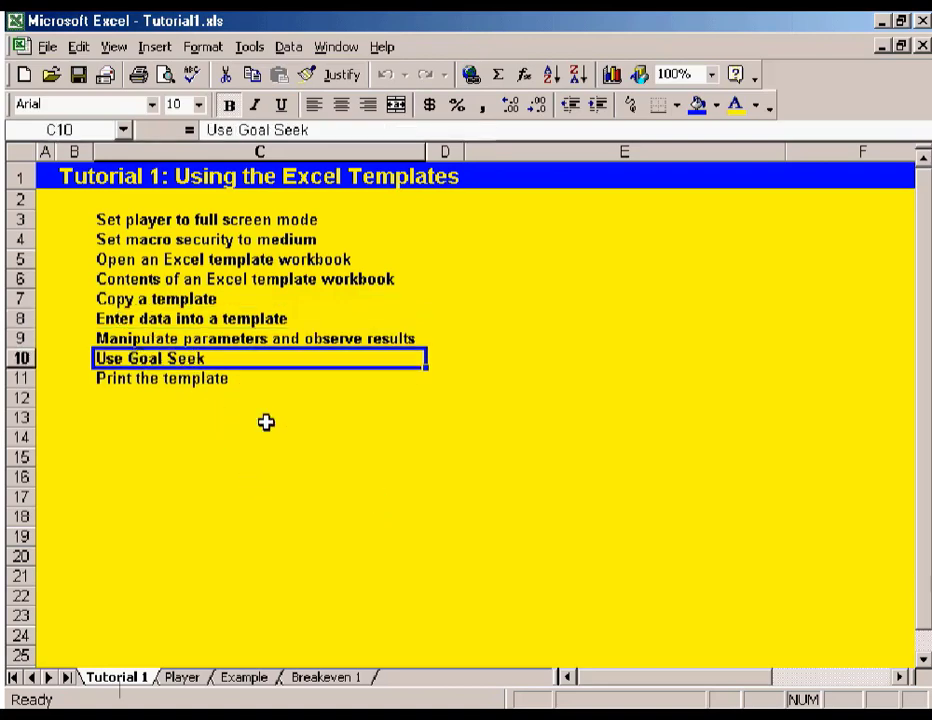
click(132, 378)
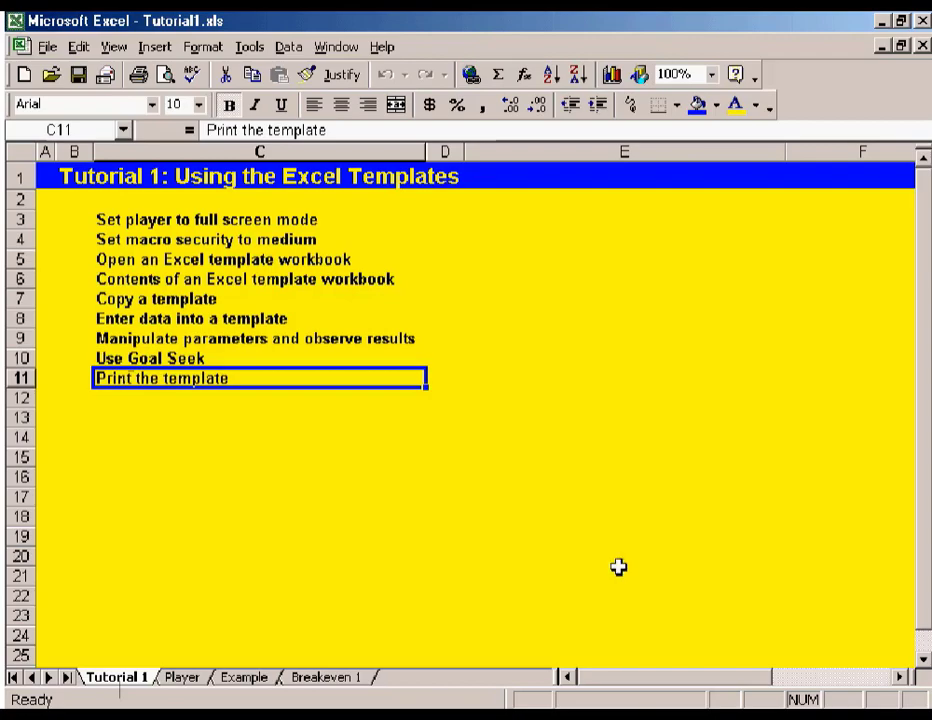
click(243, 678)
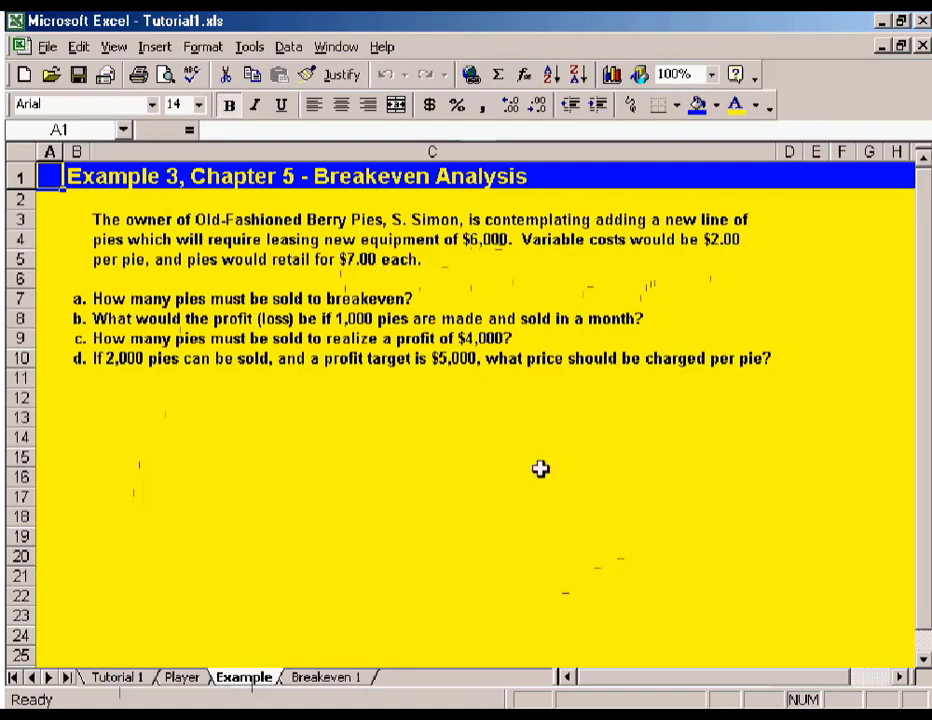
Clear the input cells E4:E6 and E9:E10 on the Breakeven 1 sheet.
click(341, 676)
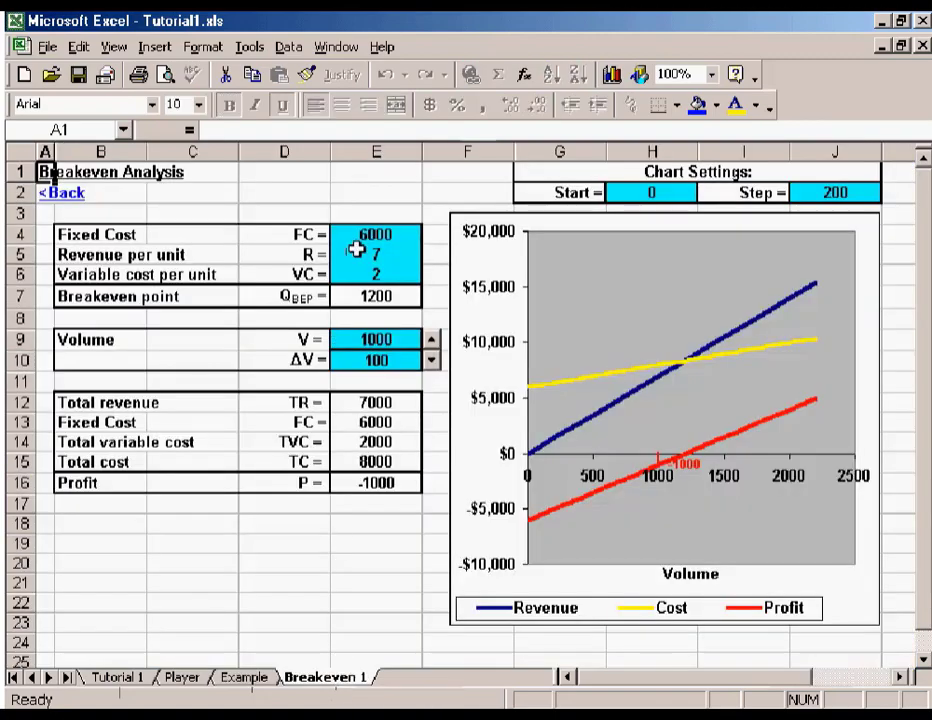
drag(366, 234, 374, 266)
key(Delete)
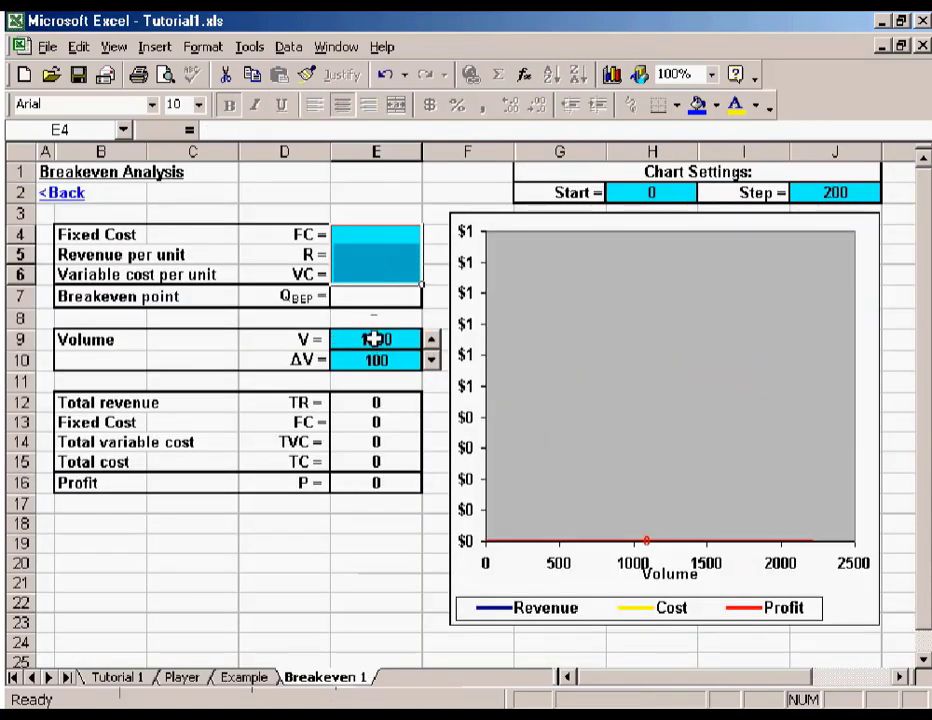
drag(373, 341, 375, 360)
key(Delete)
Enter a fixed cost of 6000, revenue per unit of 7 and variable cost per unit of 2 in E4:E6.
click(373, 232)
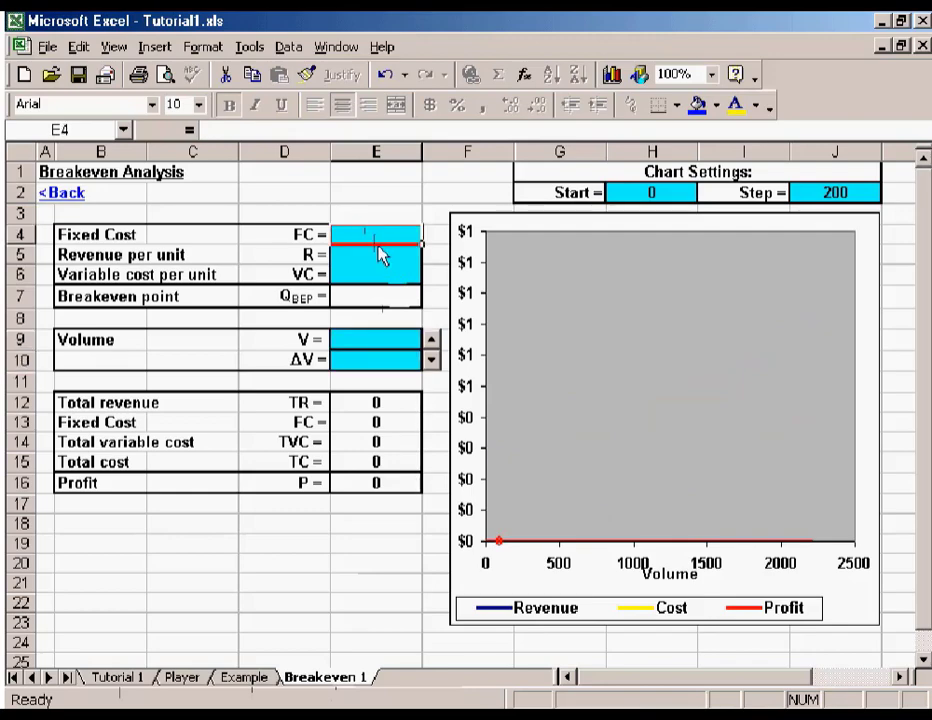
text(6000)
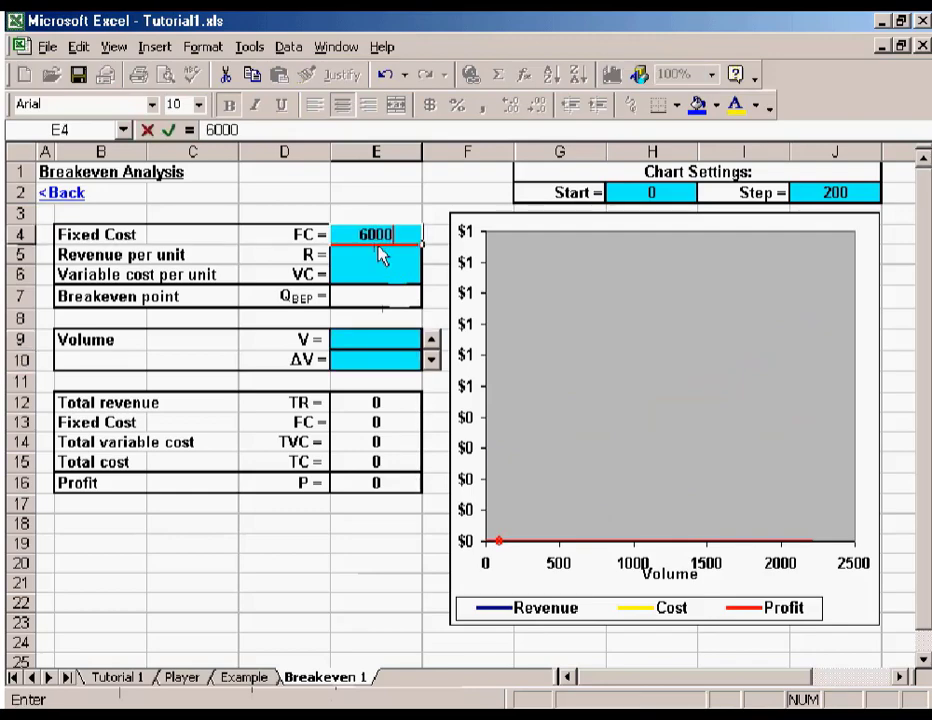
key(Return)
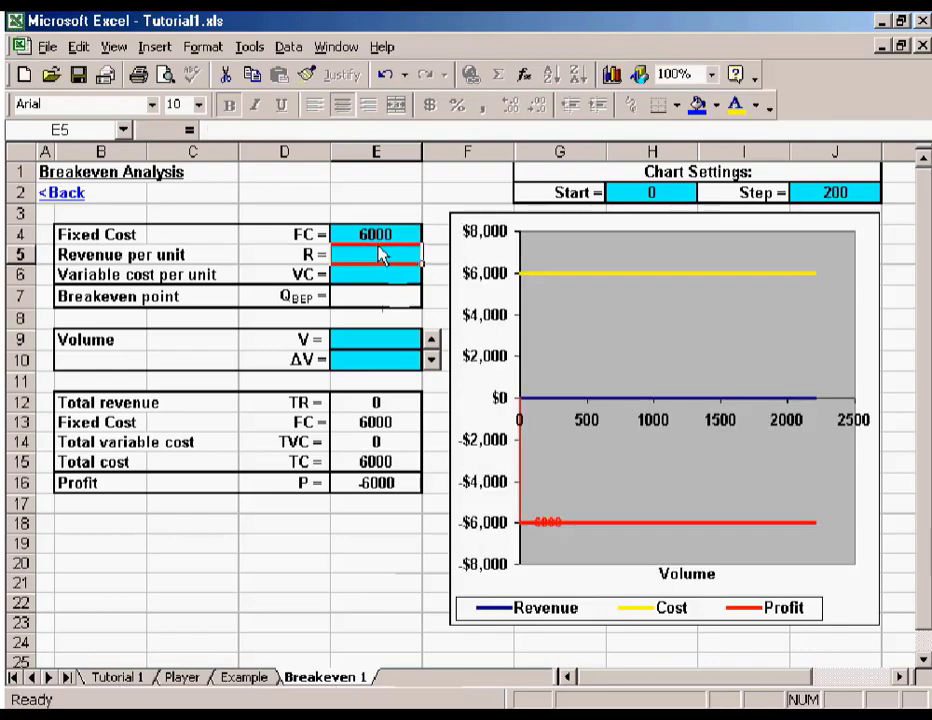
text(7)
key(Return)
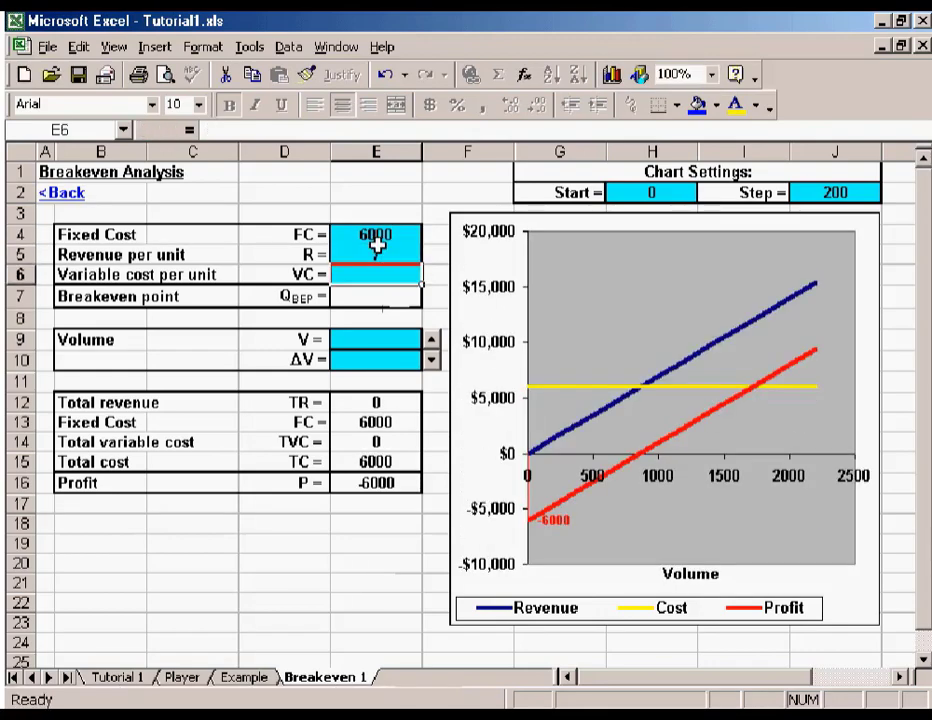
text(2)
key(ctrl+Return)
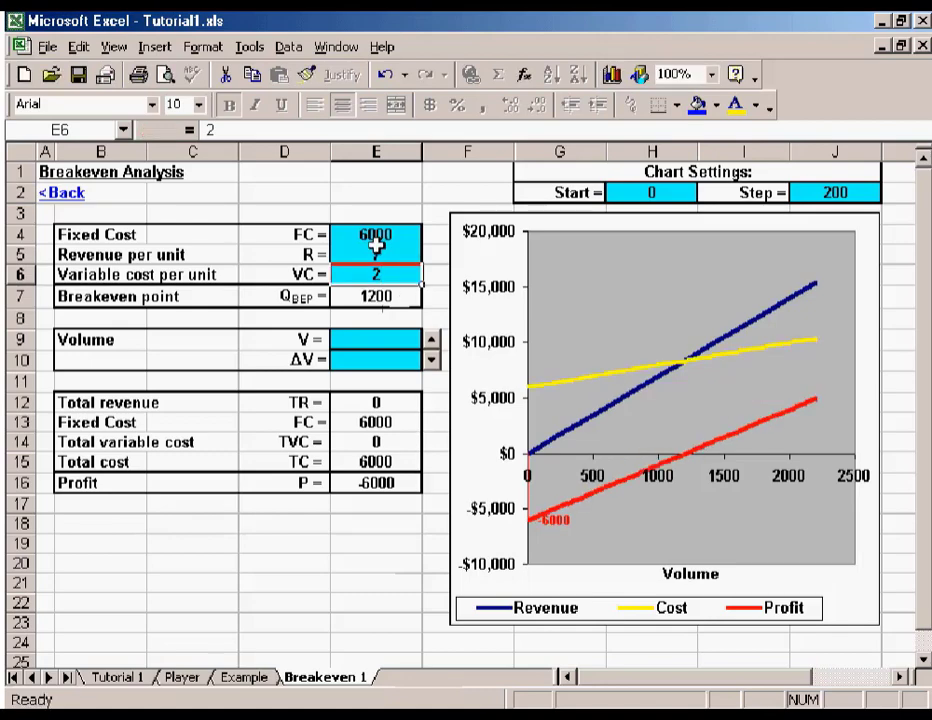
Examine the input cells, the breakeven point in E7 and how the cost, revenue and profit lines on the chart relate to them.
drag(376, 244, 378, 275)
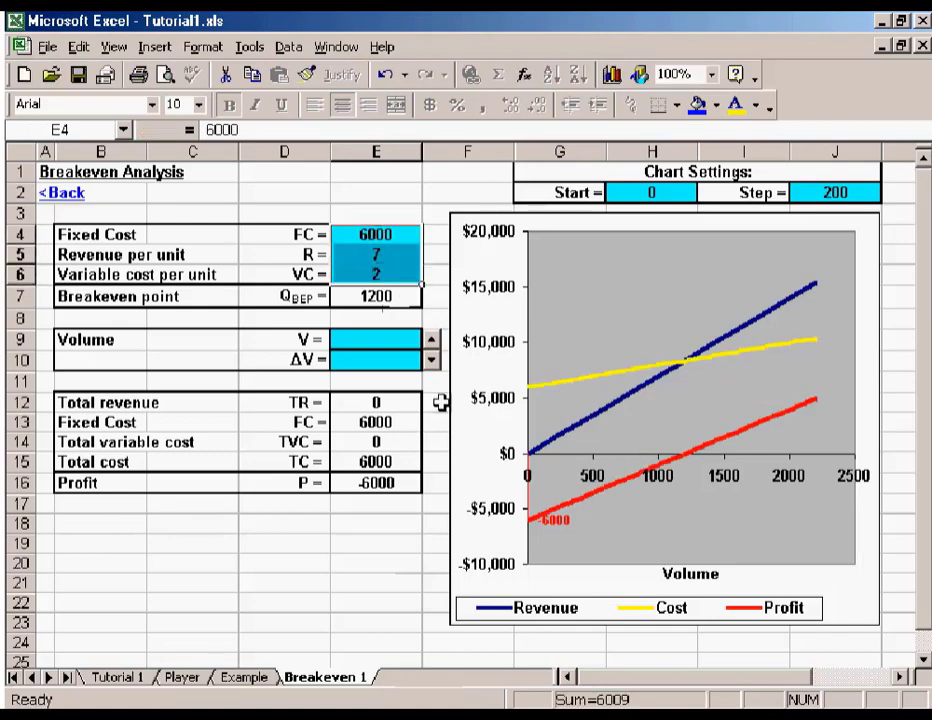
drag(370, 340, 372, 362)
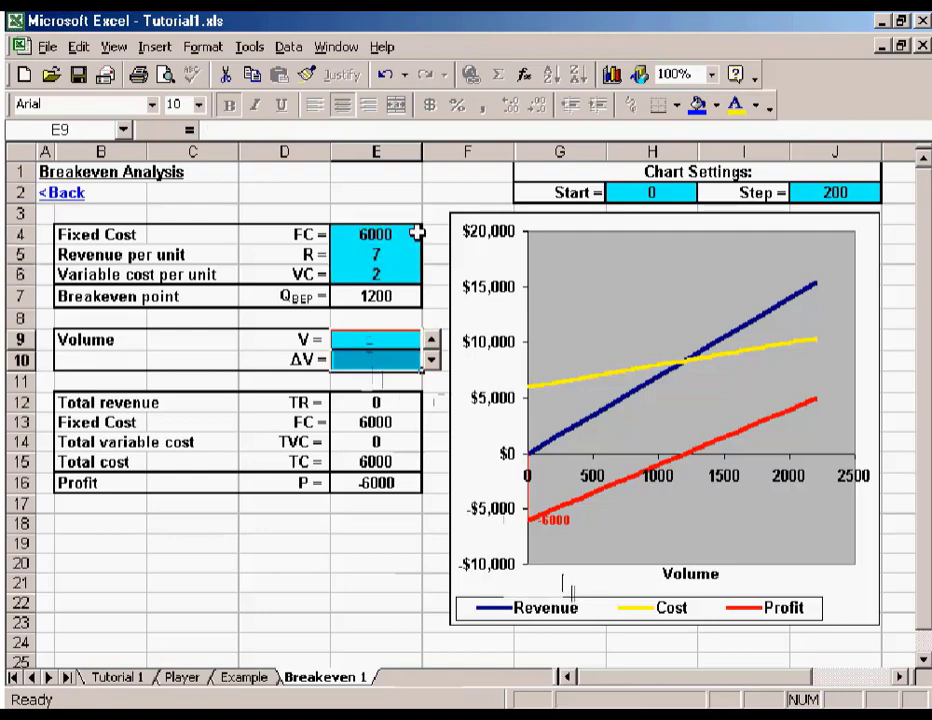
click(387, 302)
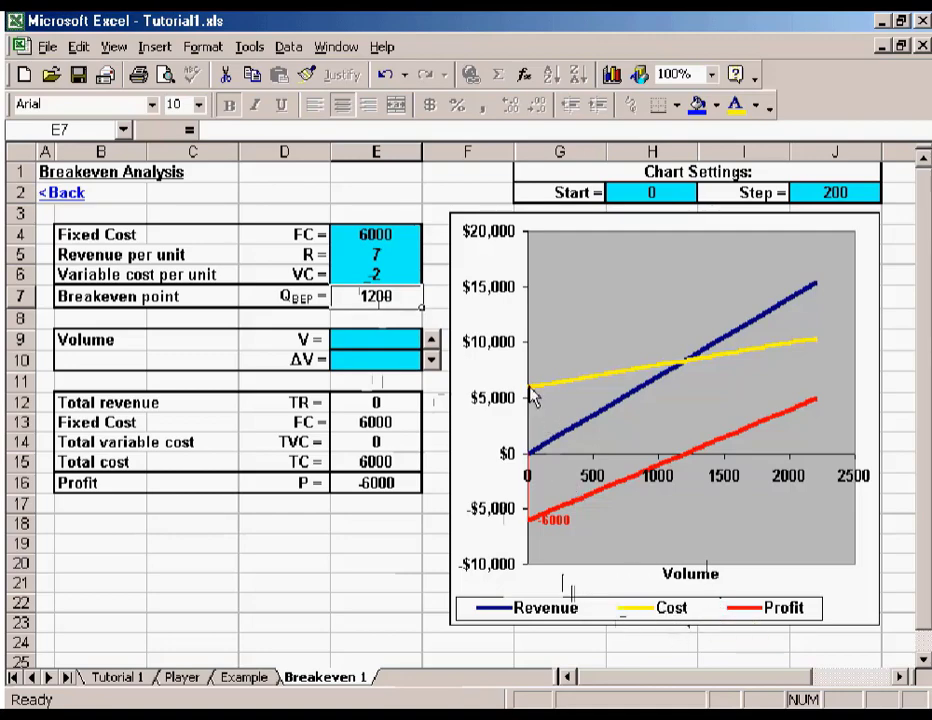
mouse_move(533, 397)
click(388, 275)
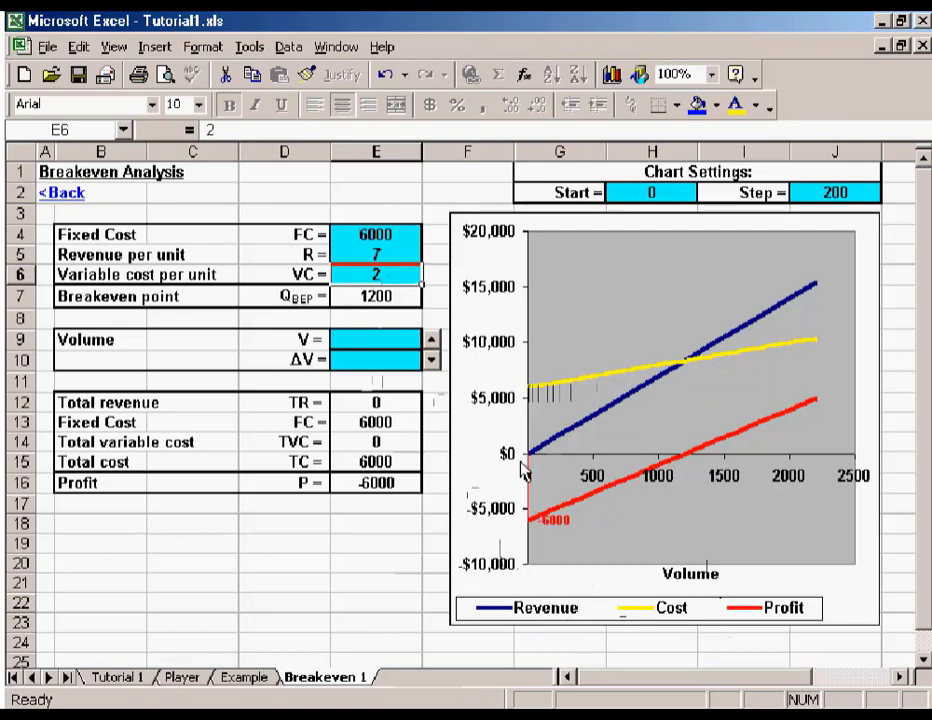
mouse_move(532, 460)
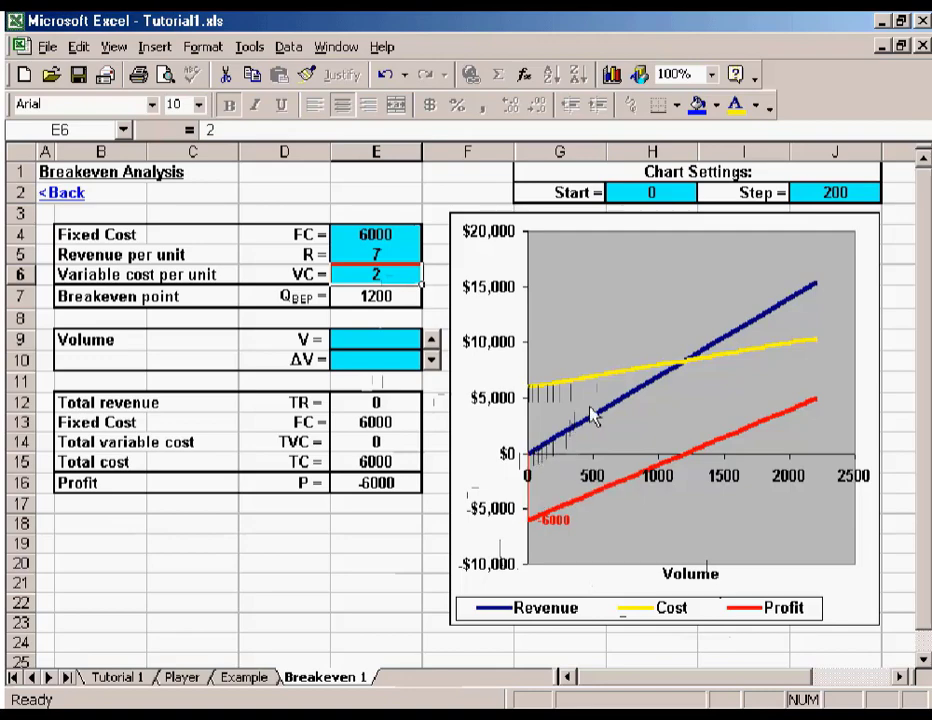
click(371, 252)
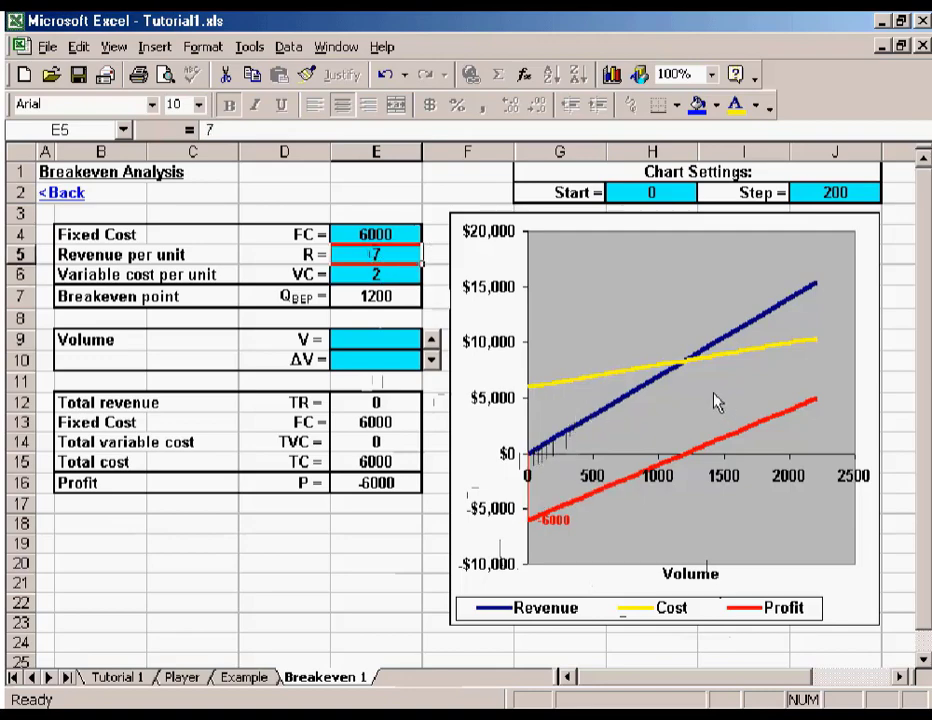
mouse_move(683, 367)
mouse_move(526, 530)
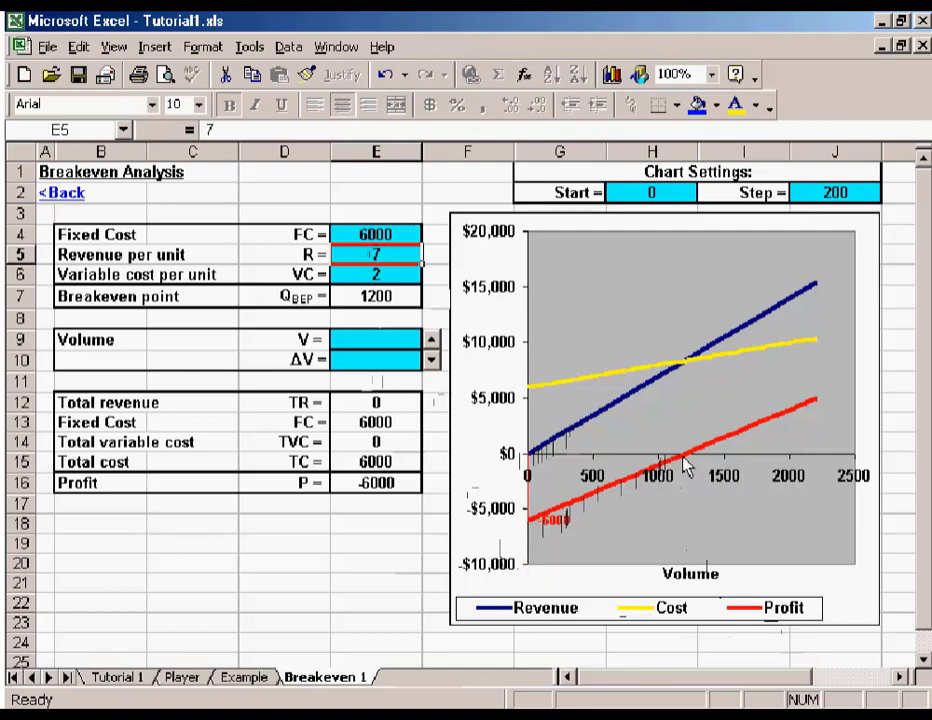
mouse_move(687, 462)
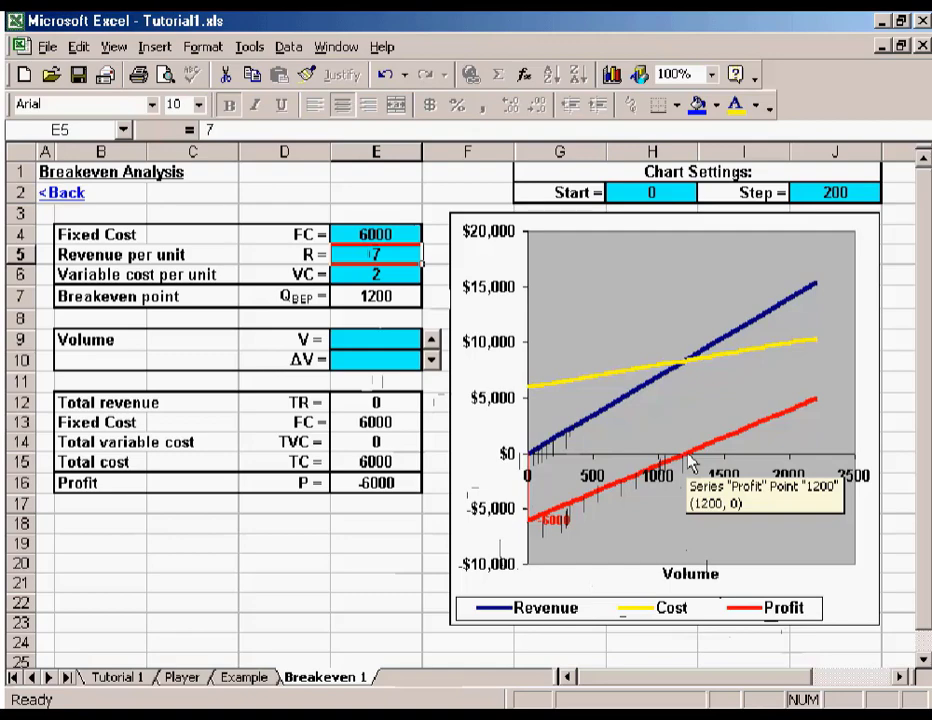
click(376, 296)
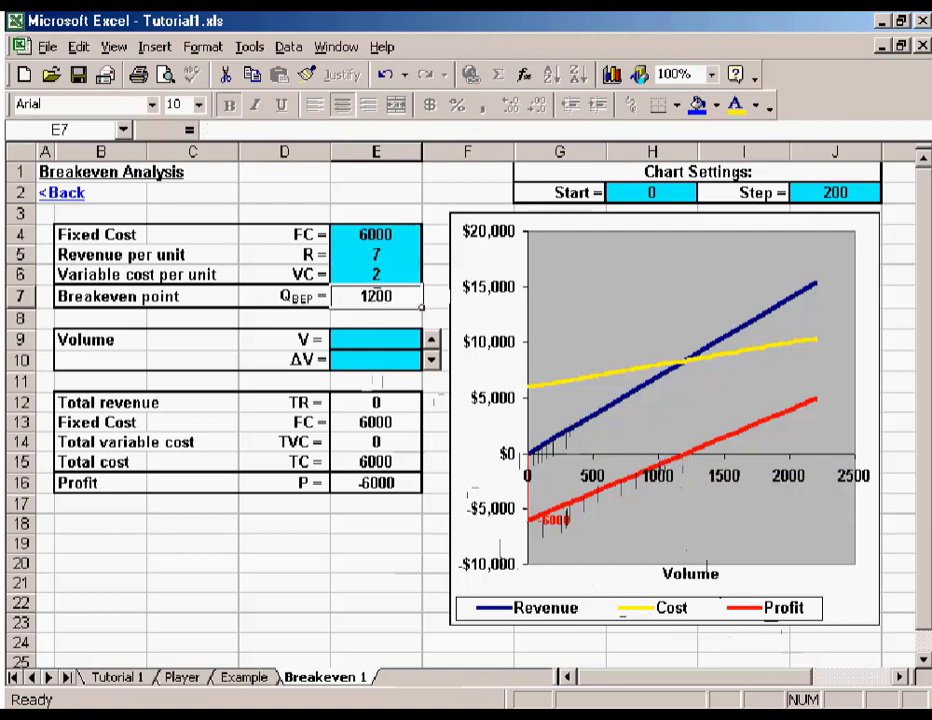
Review questions a and b on the Example sheet, and set the volume in E9 of Breakeven 1 to 1000 to check the profit.
click(243, 678)
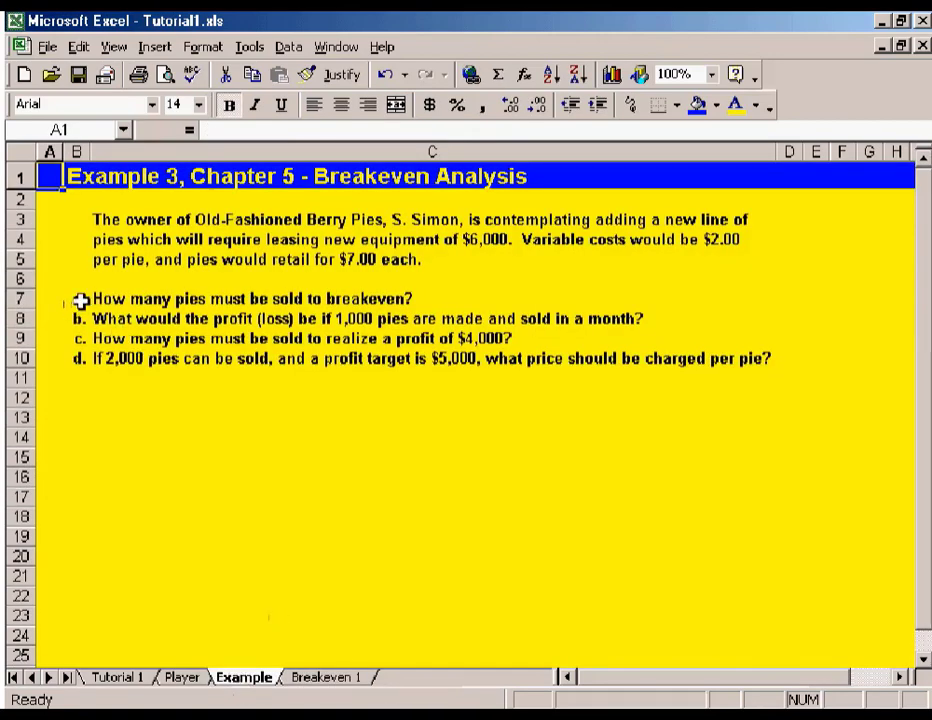
click(80, 298)
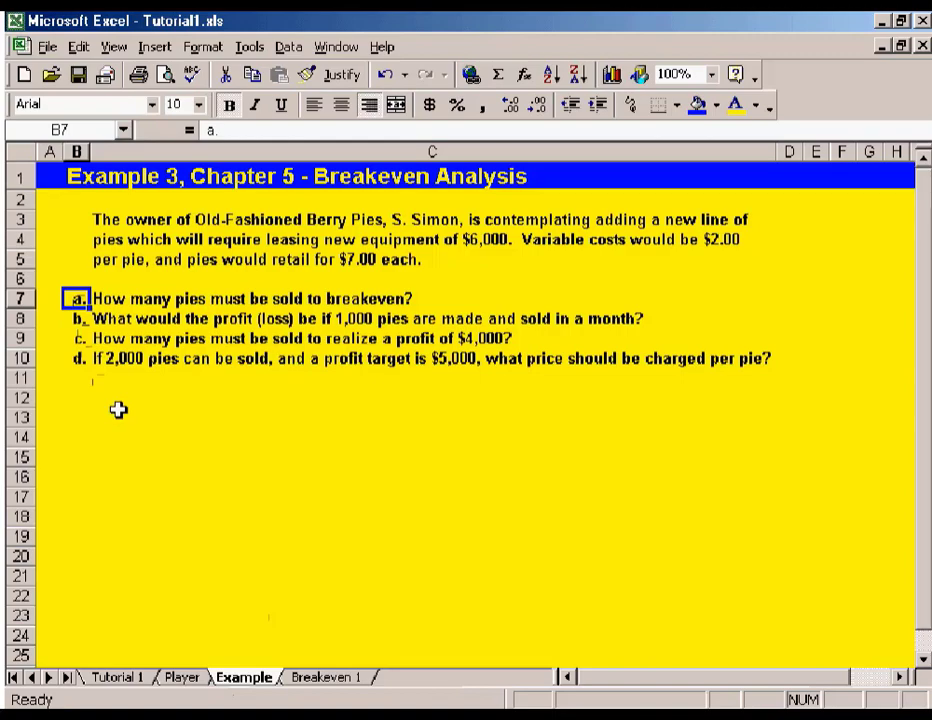
click(75, 318)
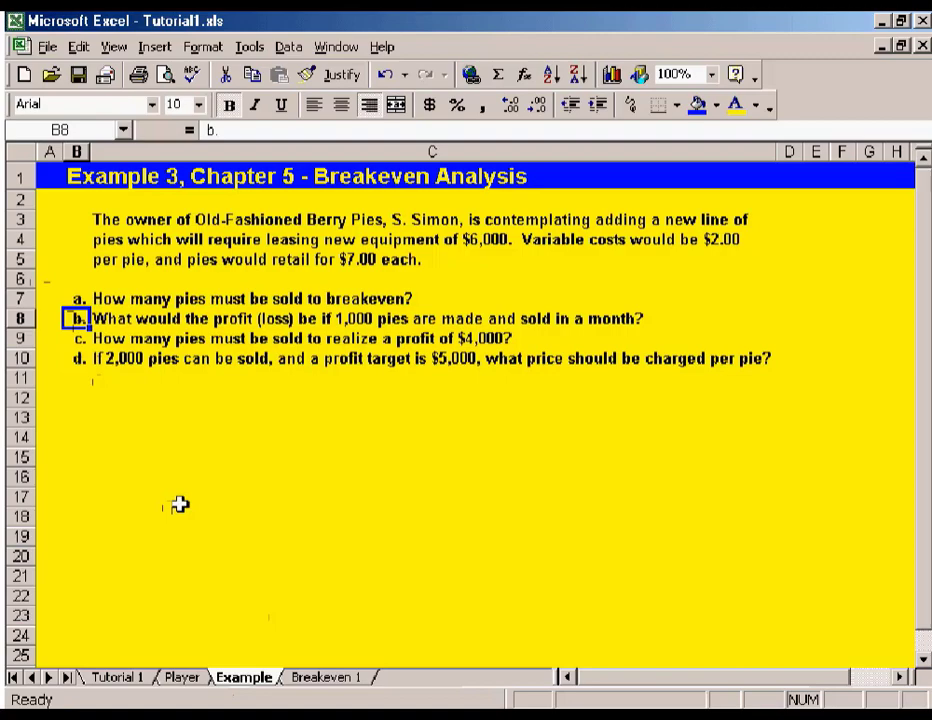
click(322, 678)
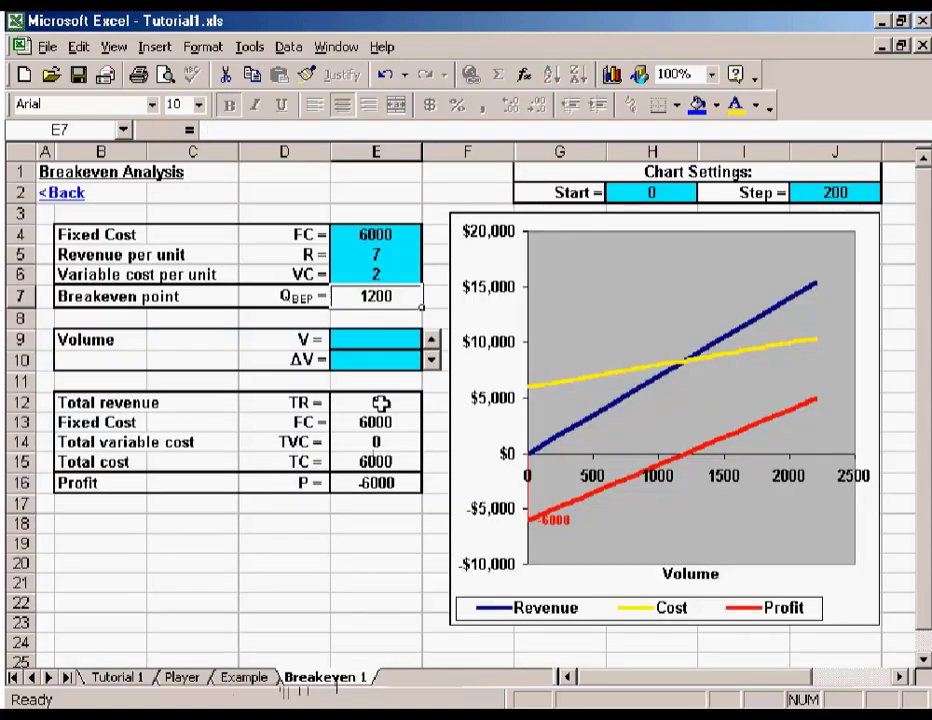
click(375, 339)
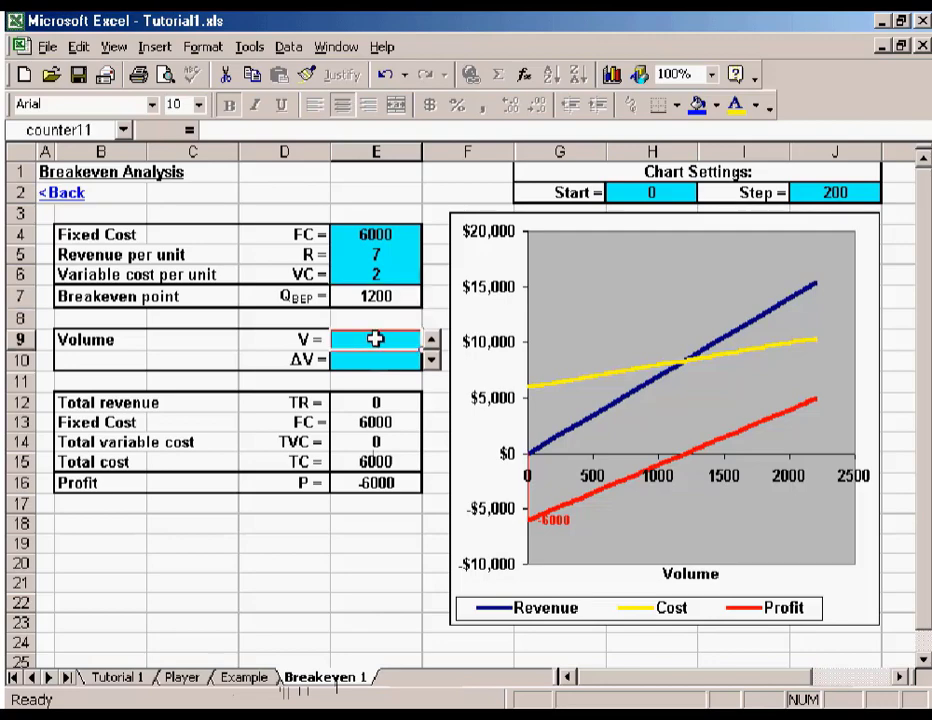
text(1000)
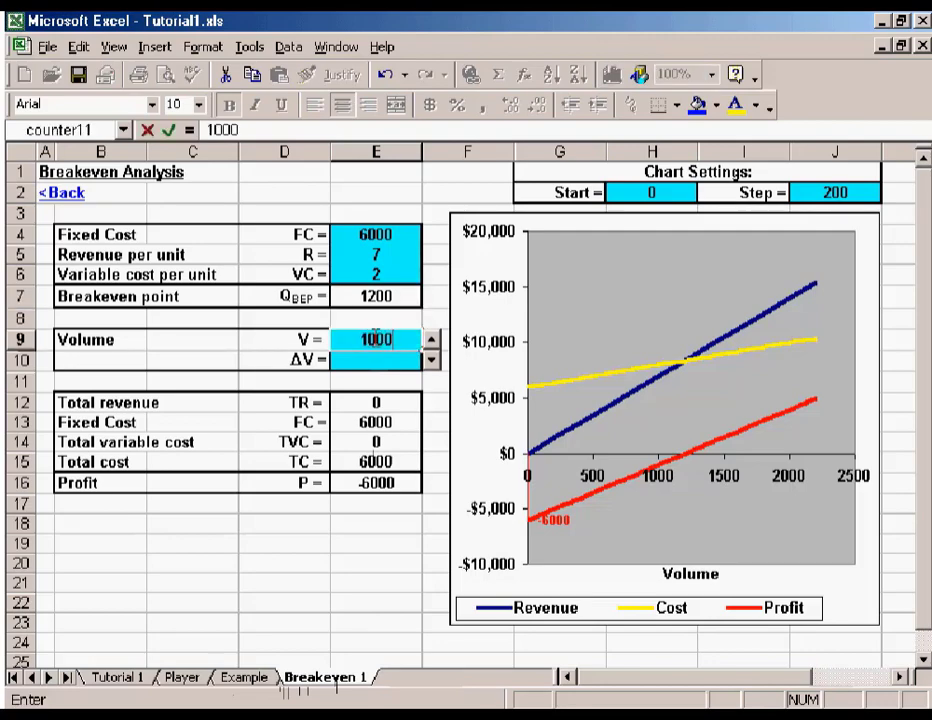
key(Return)
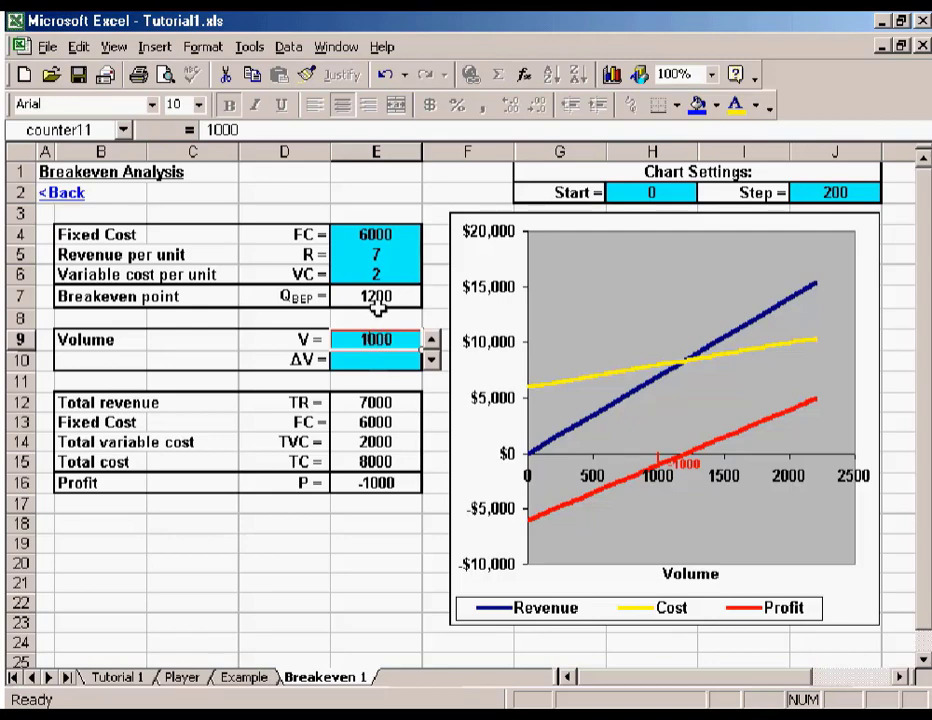
click(384, 483)
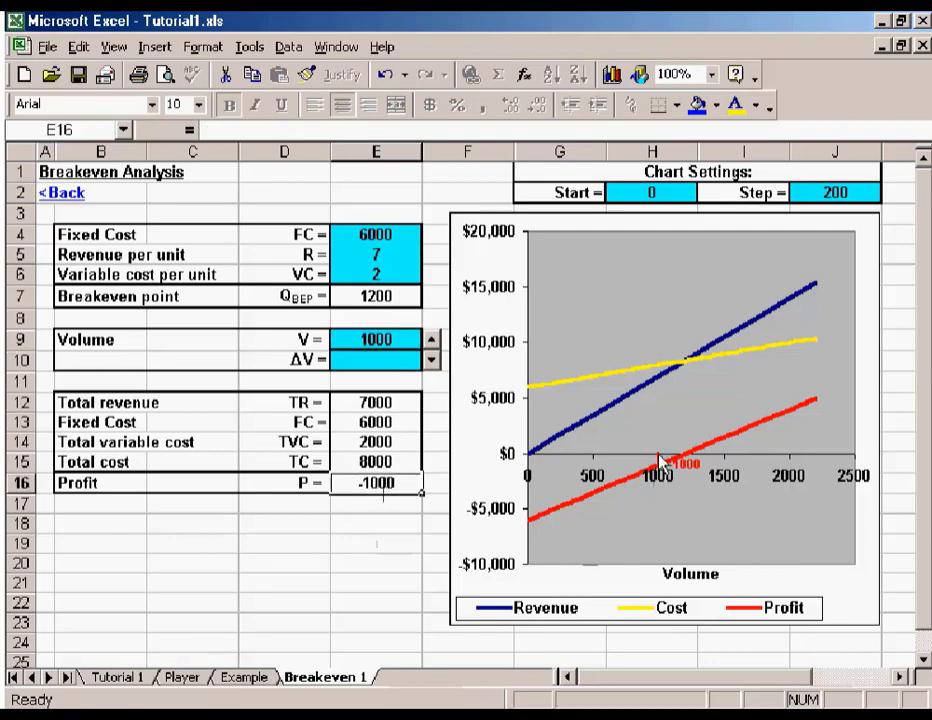
Review question c on the Example sheet and set the volume increment ΔV in E10 of Breakeven 1 to 100.
click(252, 679)
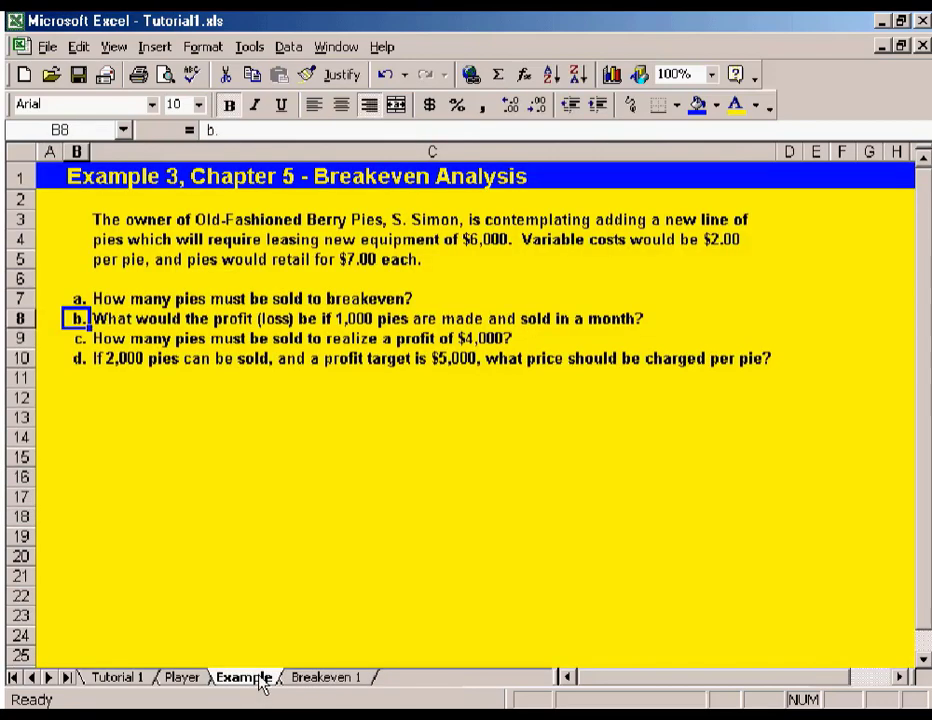
click(73, 338)
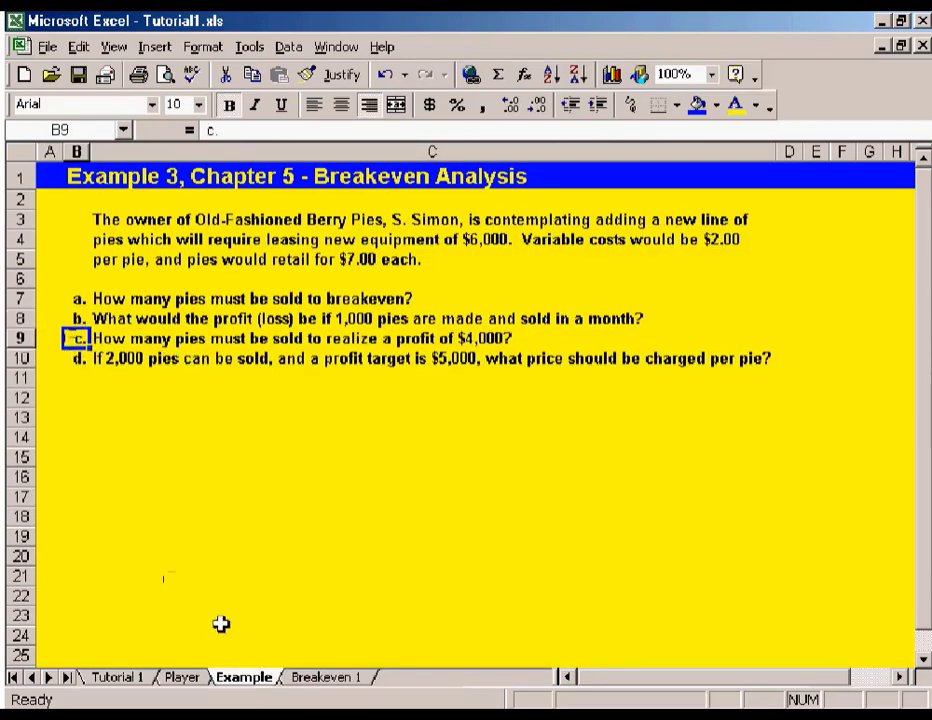
click(330, 680)
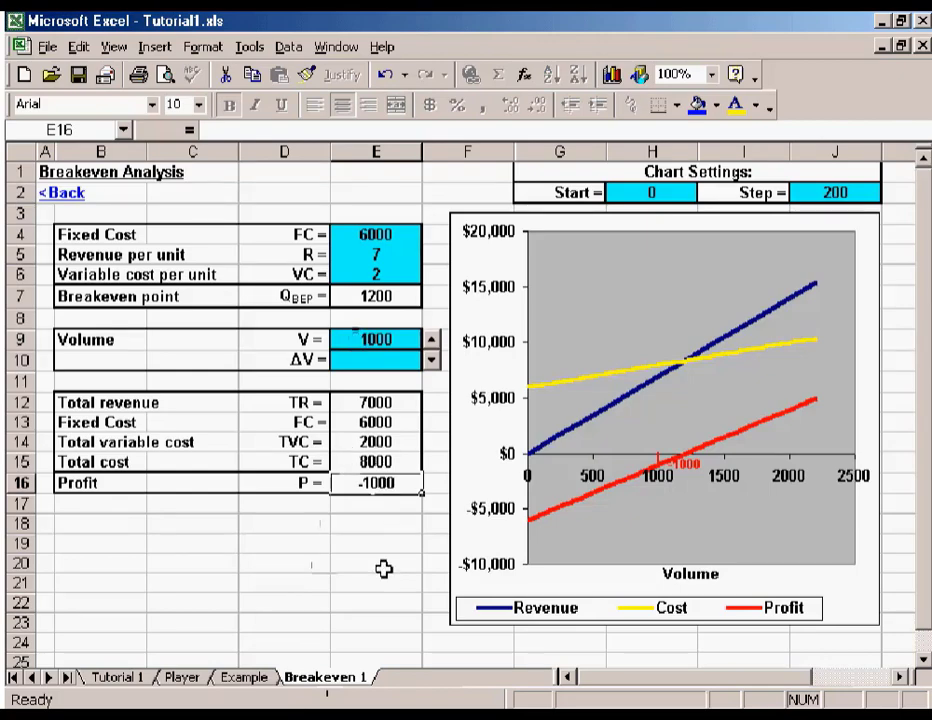
click(376, 360)
text(100)
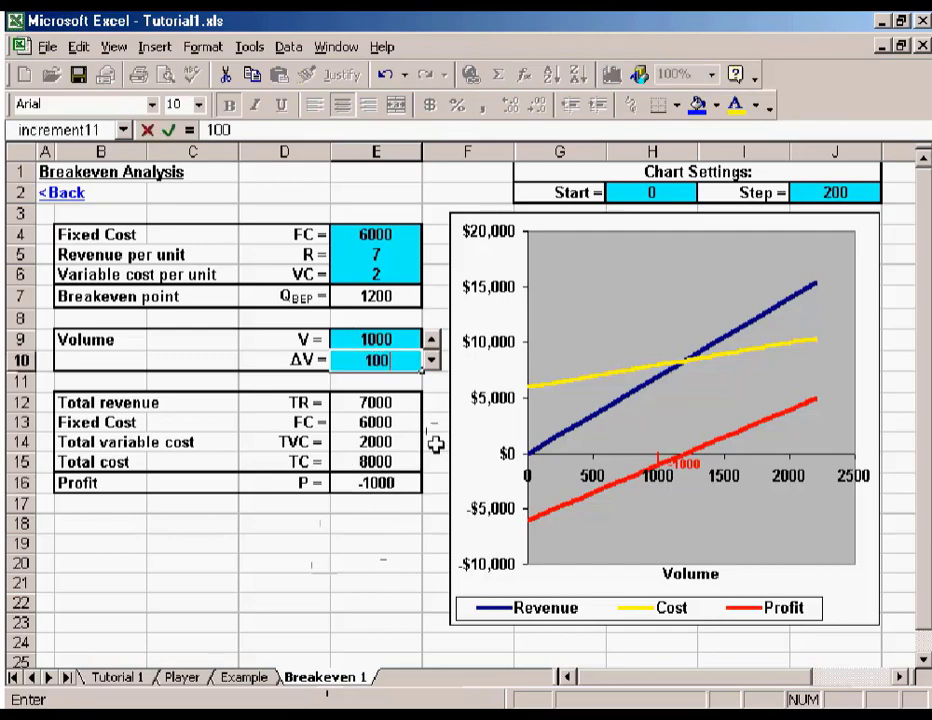
key(Return)
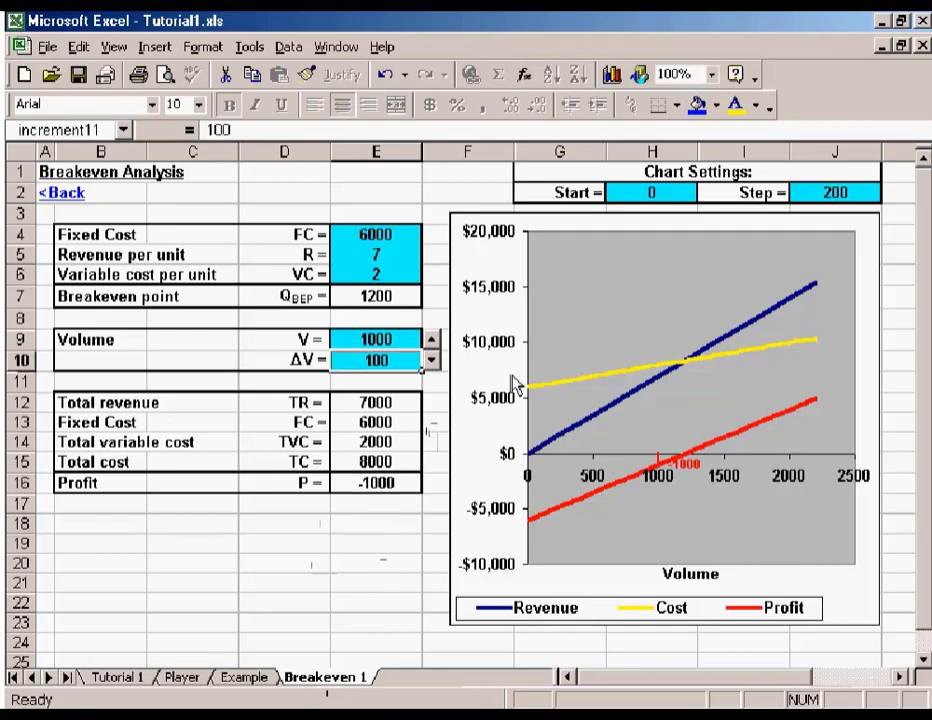
Raise the volume in increments of 100 up to 2000 to reach the $4,000 profit, and check the profit and volume cells.
click(432, 340)
click(432, 340)
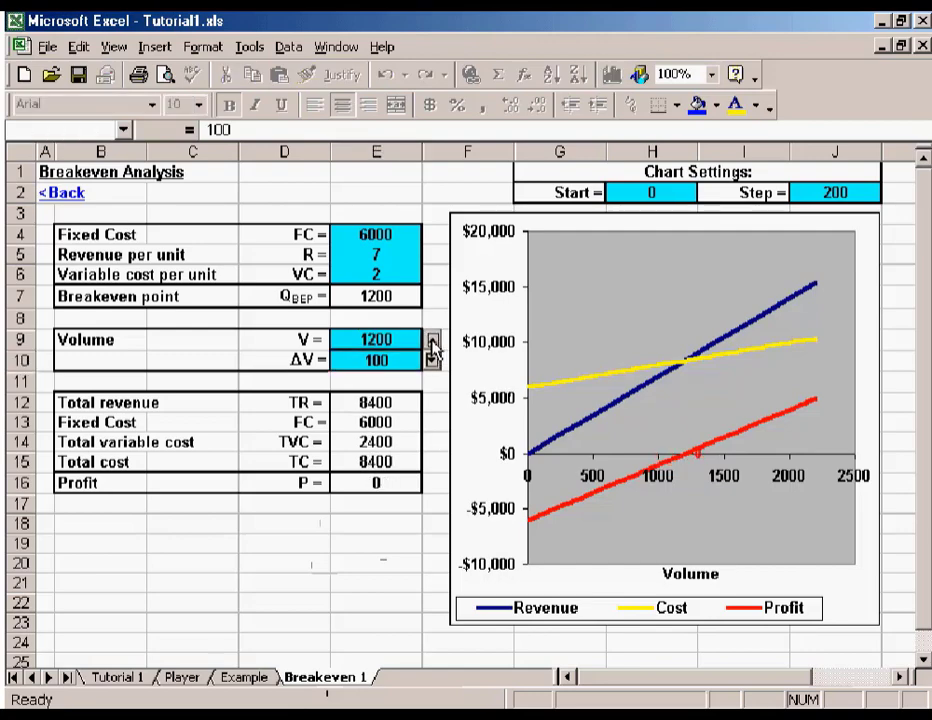
click(432, 340)
click(432, 340)
click(432, 340)
click(432, 340)
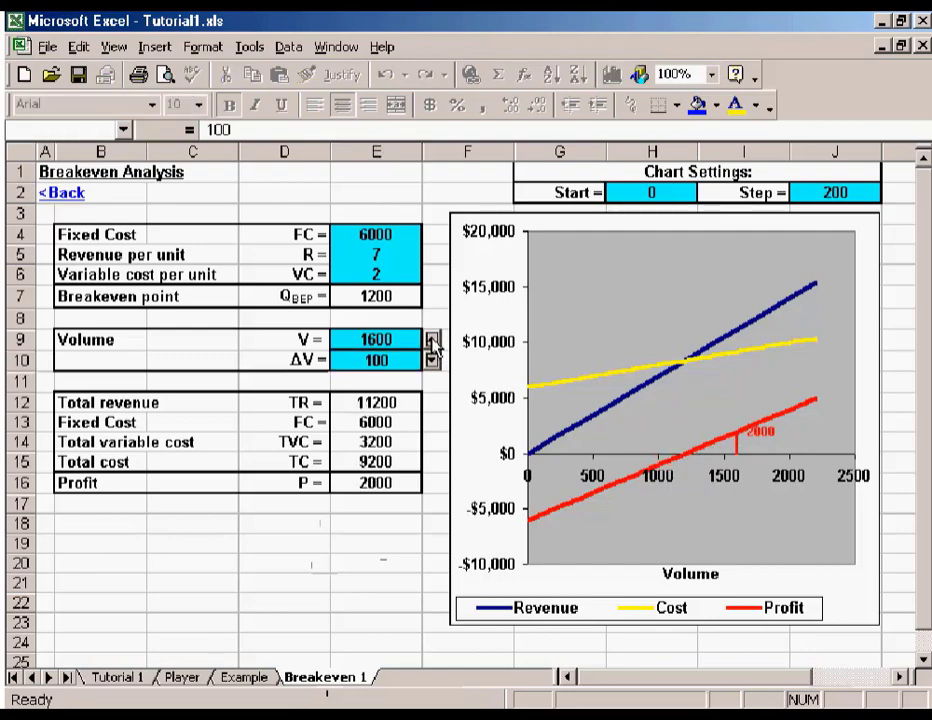
click(432, 340)
click(432, 340)
click(432, 340)
click(432, 340)
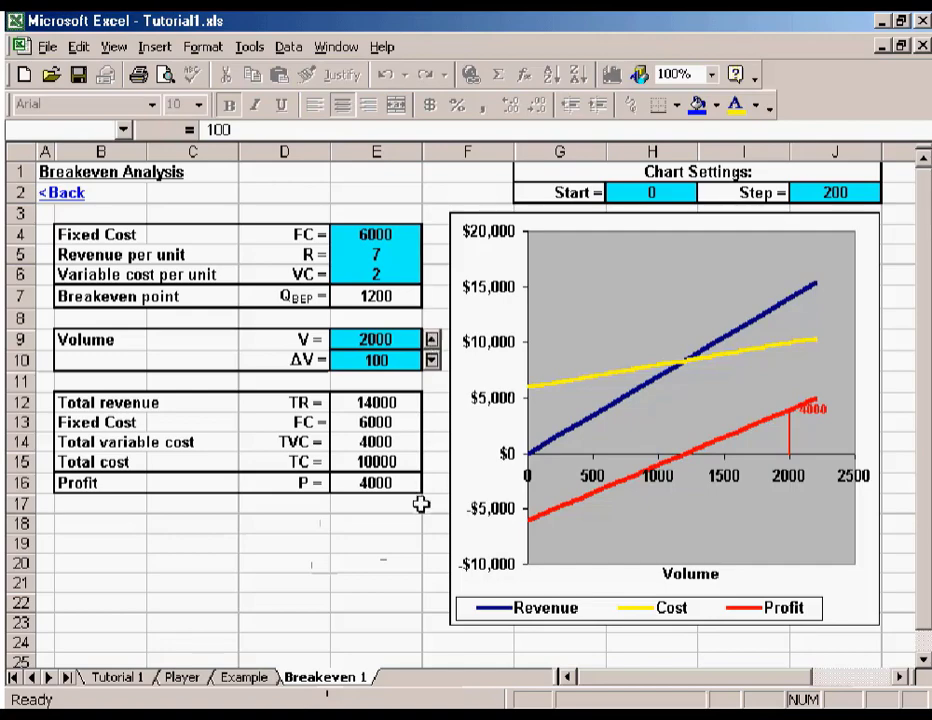
click(370, 483)
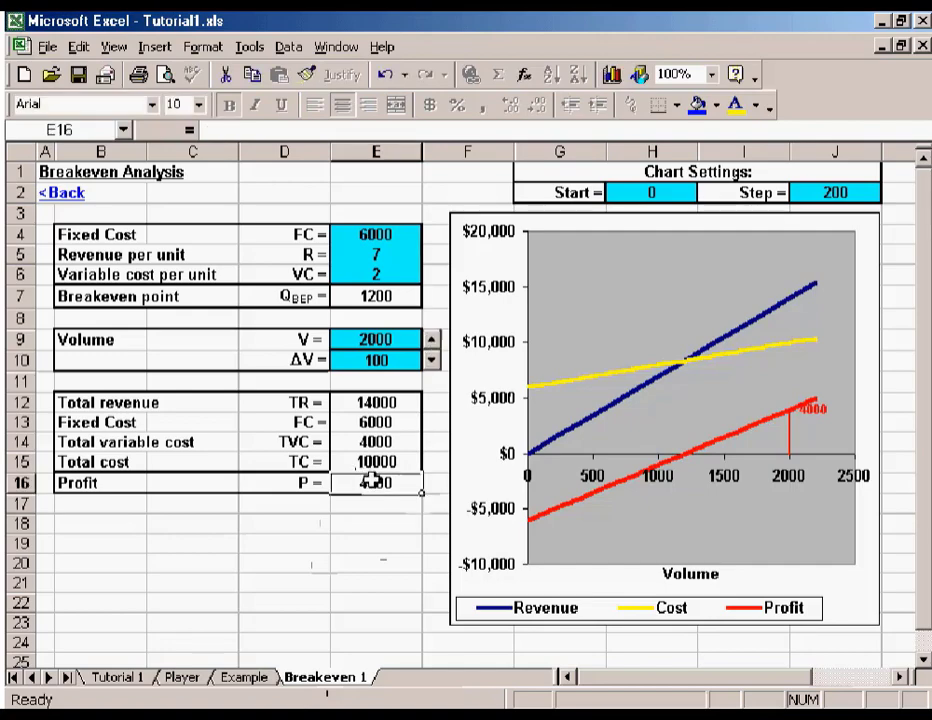
click(377, 339)
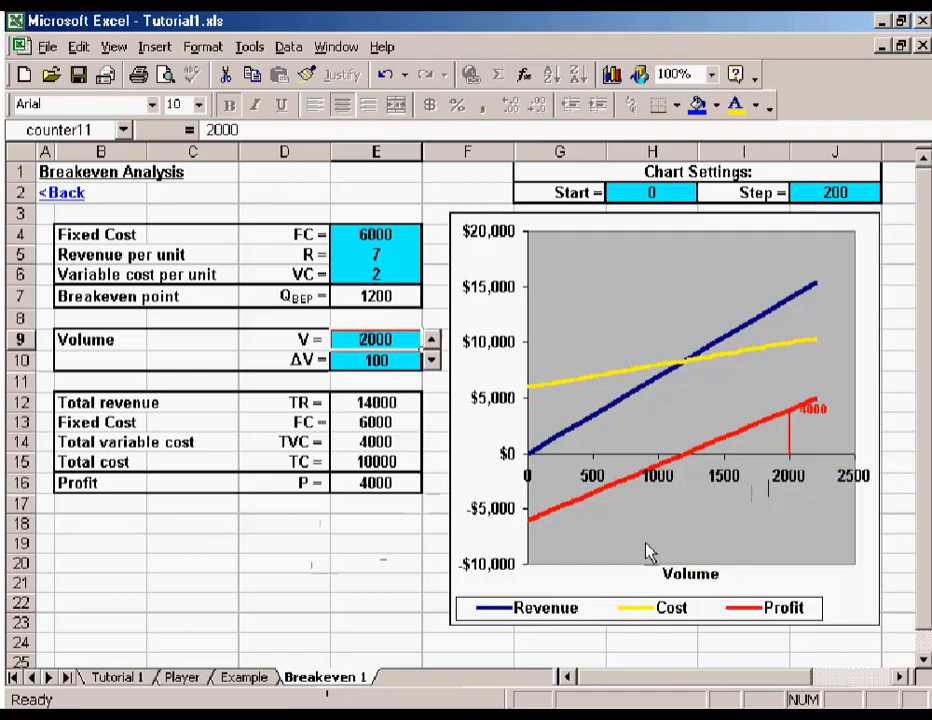
Review question d on the Example sheet and check the profit and revenue per unit cells on Breakeven 1.
click(245, 678)
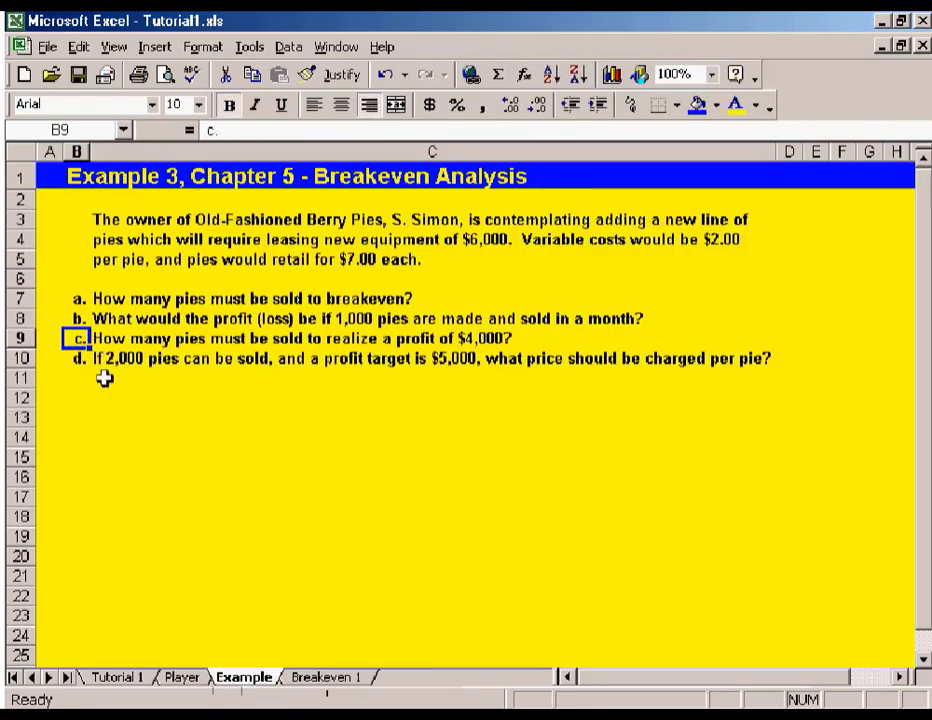
click(77, 358)
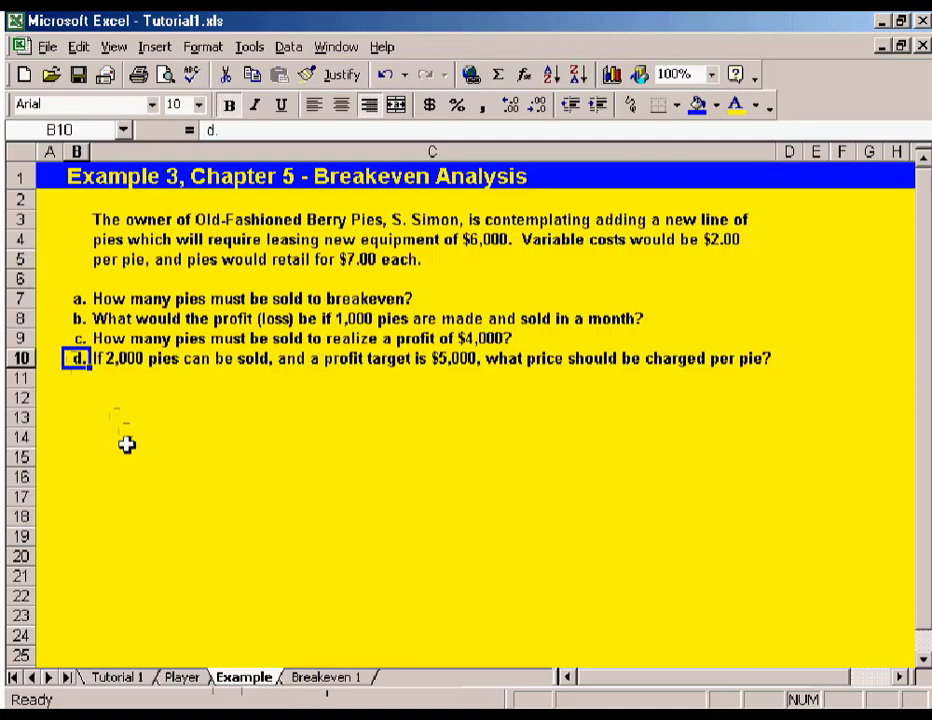
click(328, 678)
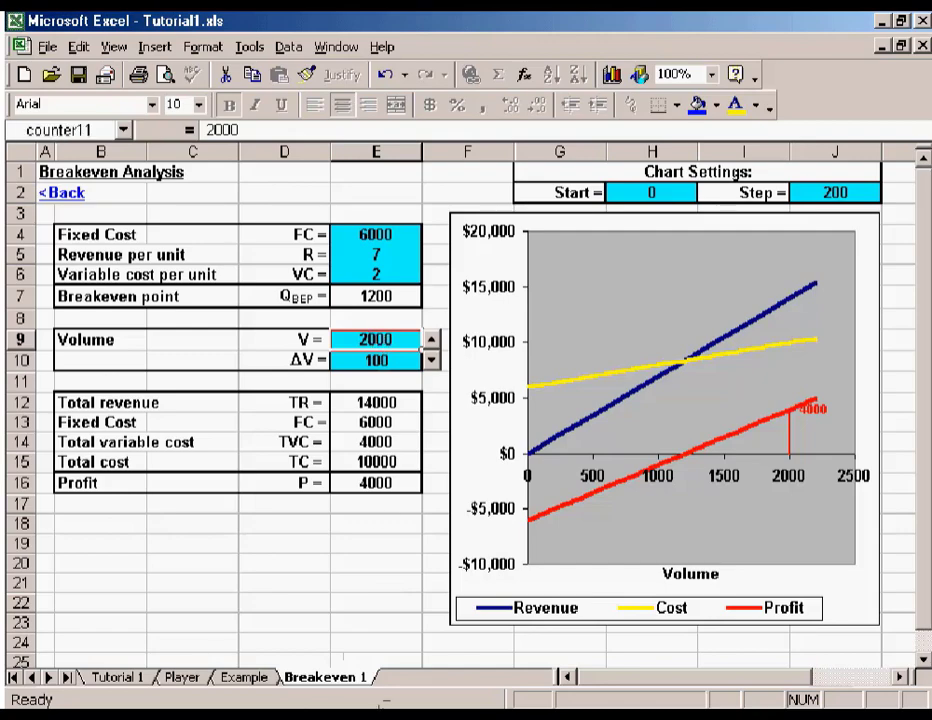
click(372, 483)
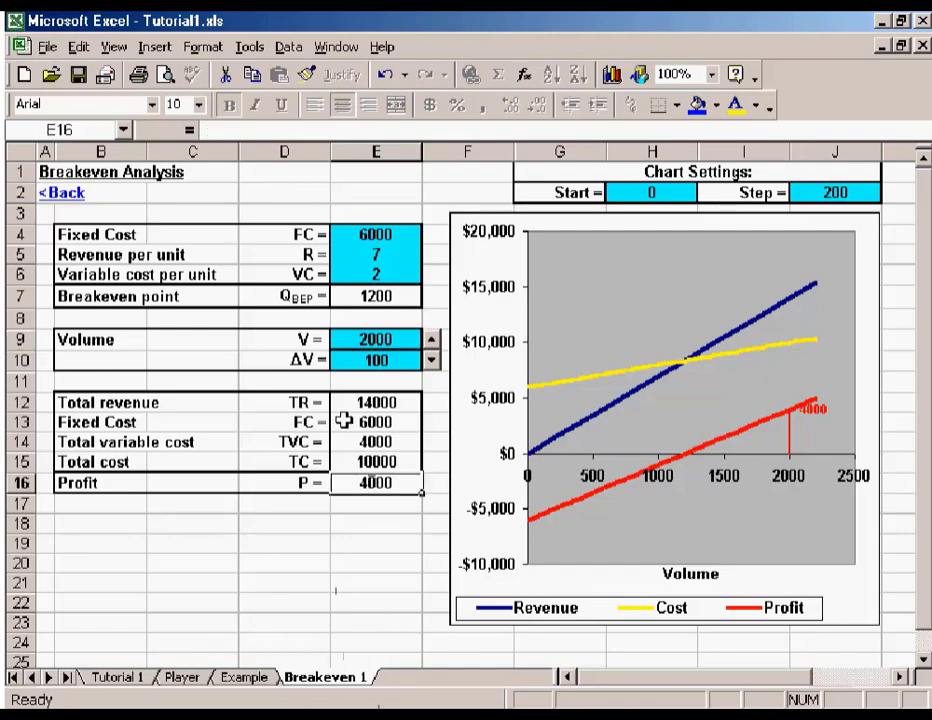
click(345, 254)
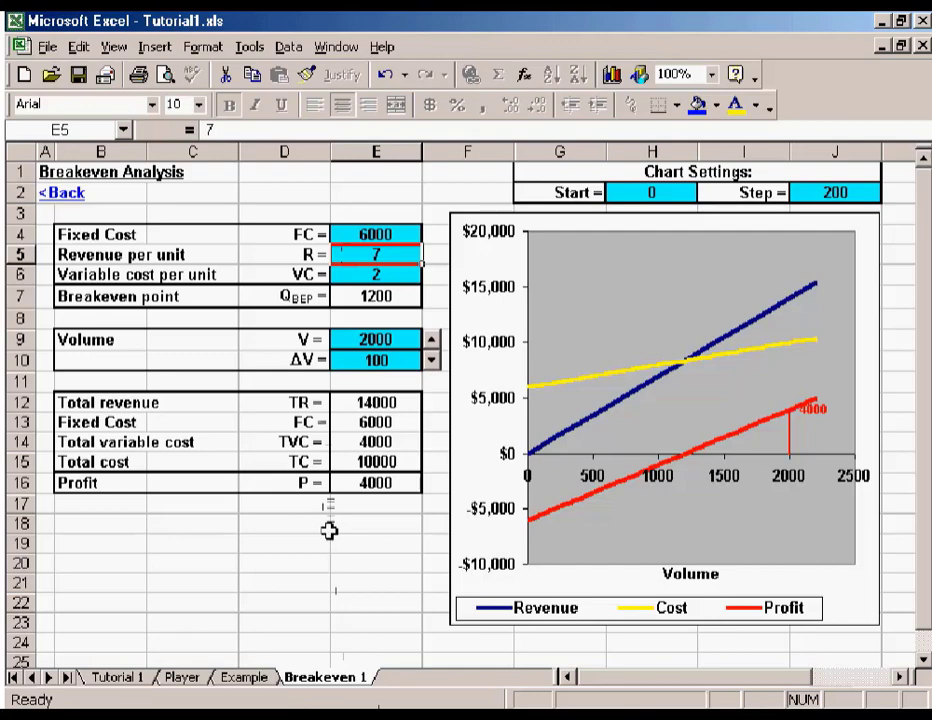
Use Goal Seek to set the profit in E16 to 5000 by changing the revenue per unit in E5, and keep the solution.
click(250, 47)
click(287, 255)
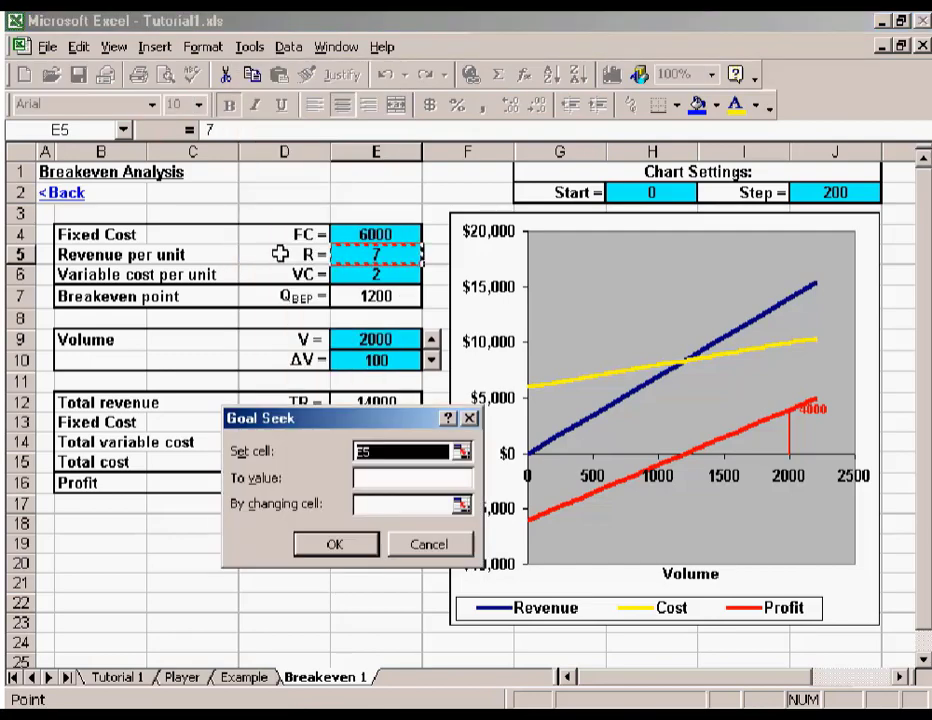
drag(310, 431, 192, 518)
click(380, 485)
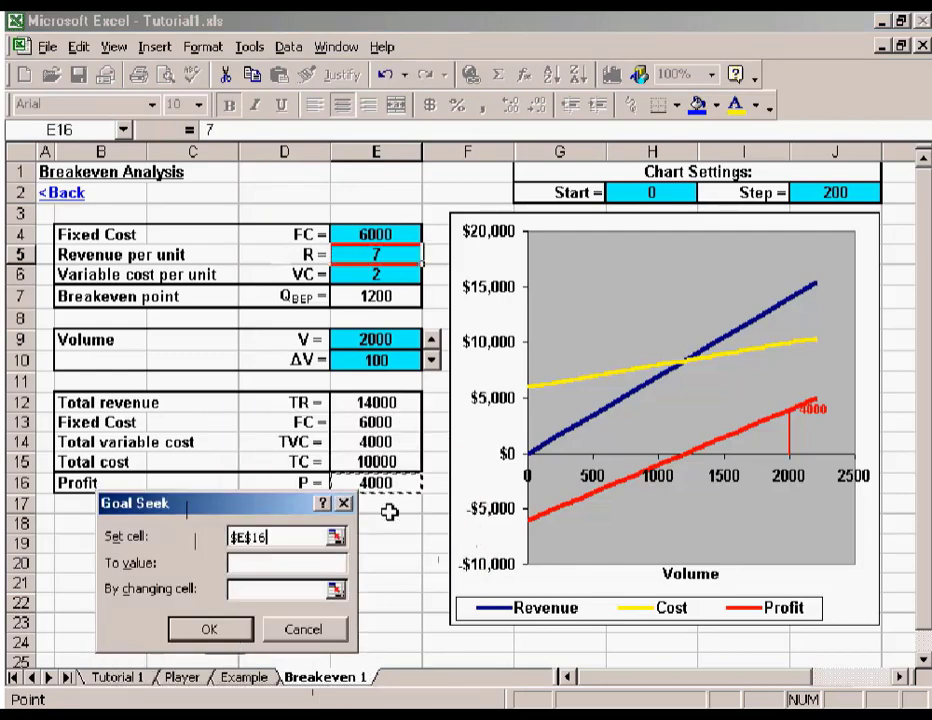
click(255, 563)
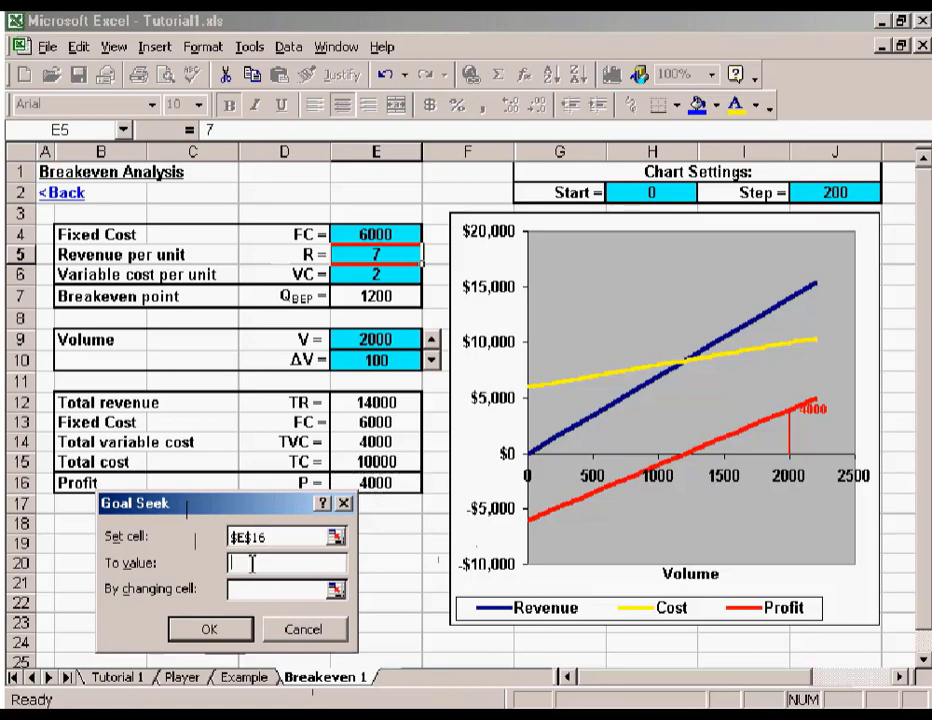
text(5000)
click(255, 588)
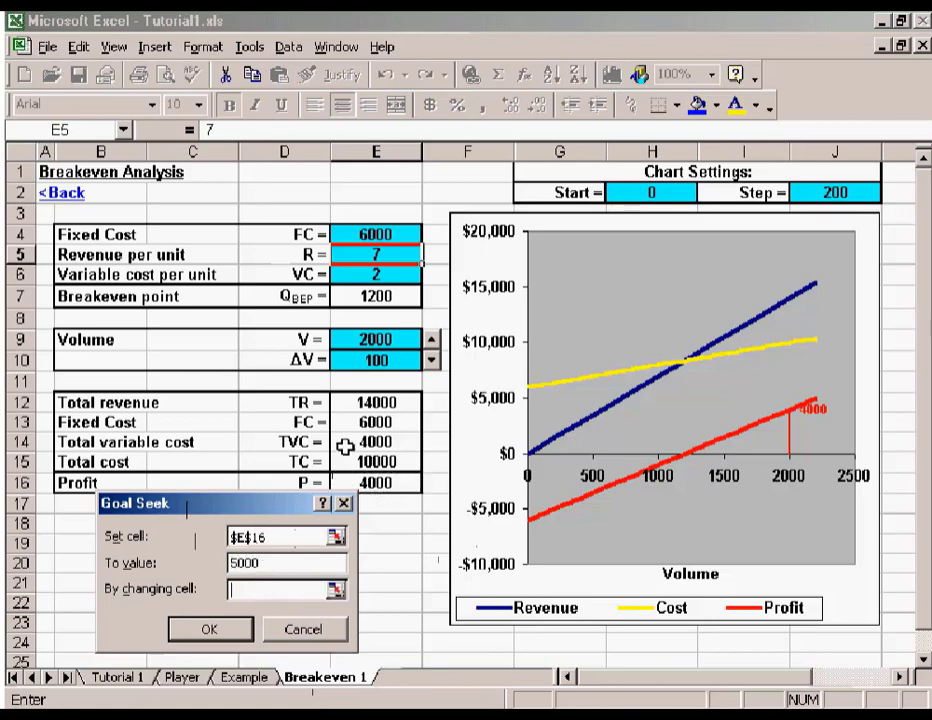
click(372, 256)
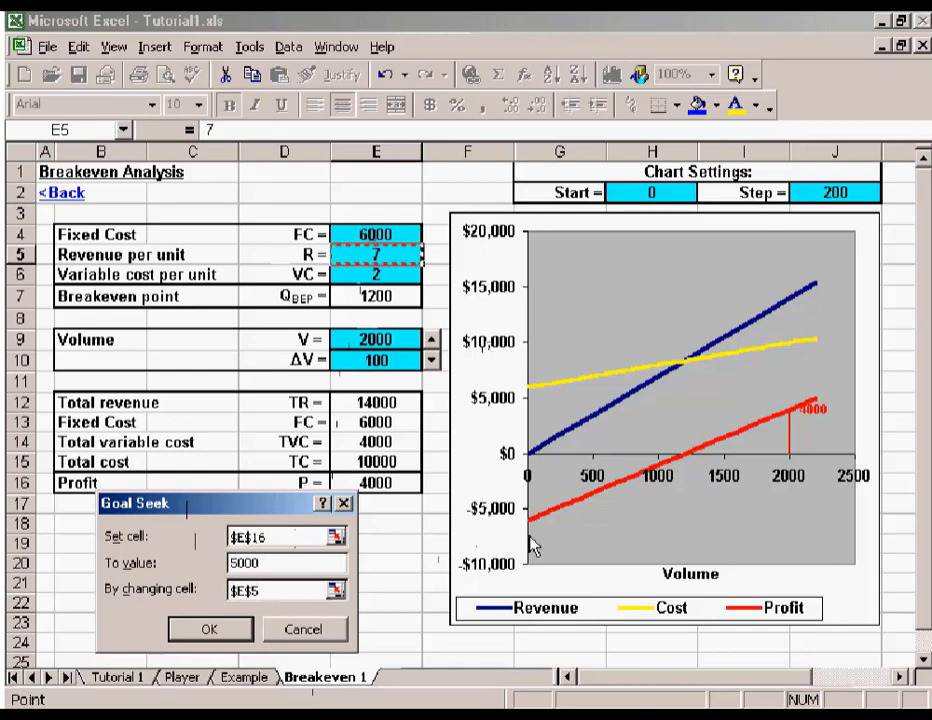
click(212, 630)
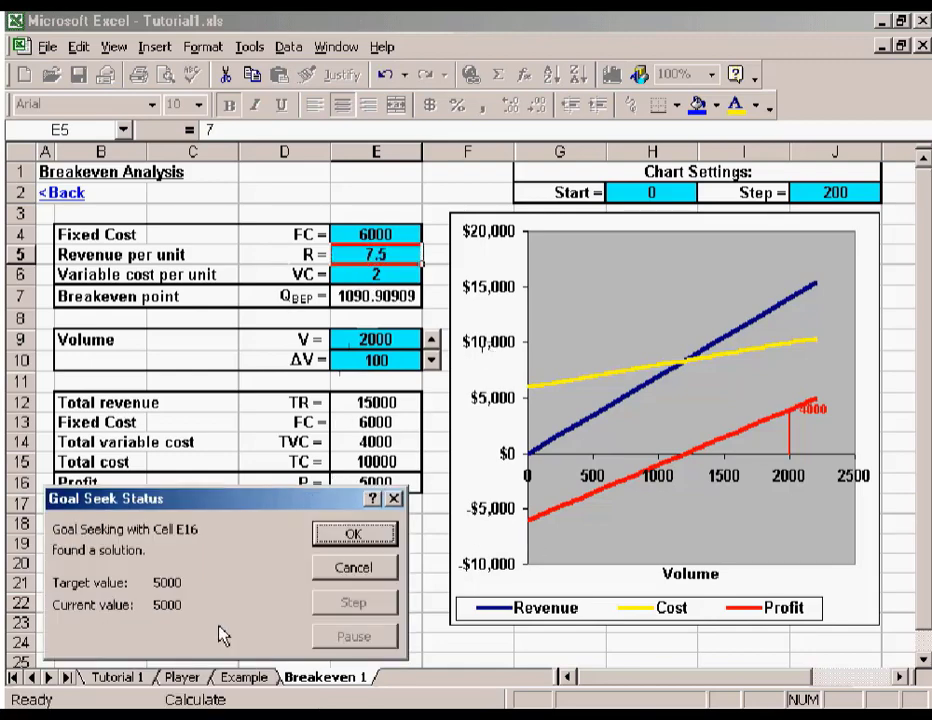
click(356, 532)
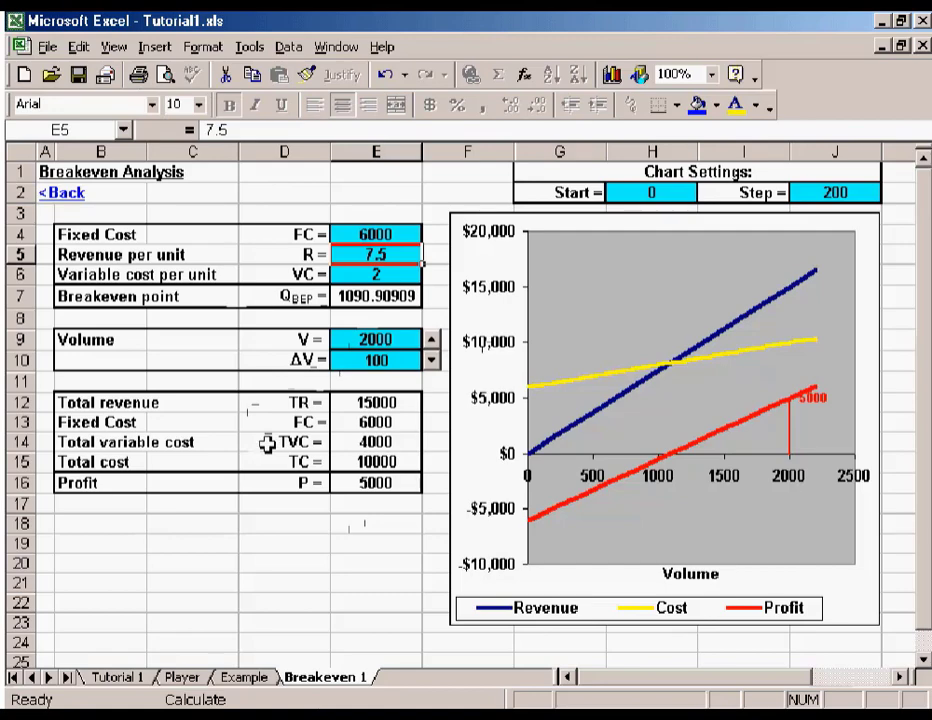
Preview the printout of Breakeven 1 and open its custom header settings.
click(166, 76)
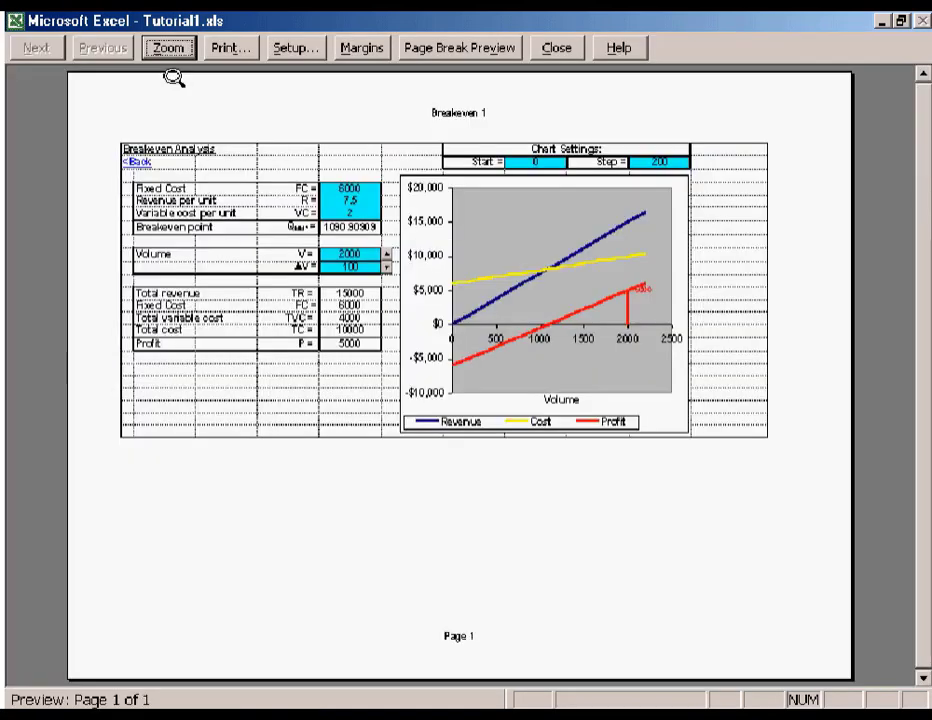
click(300, 47)
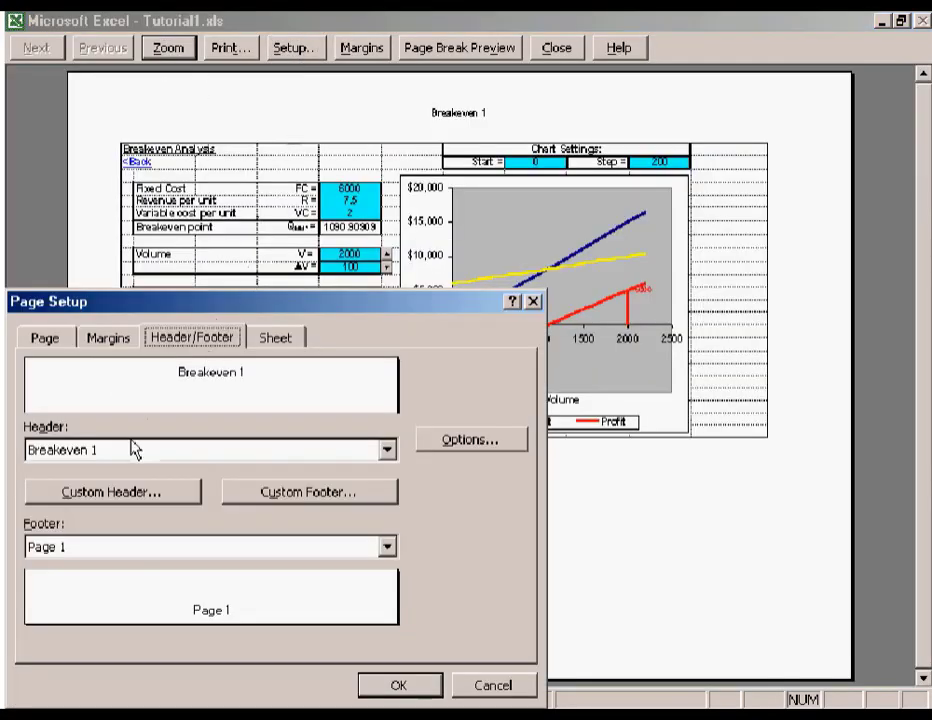
click(108, 496)
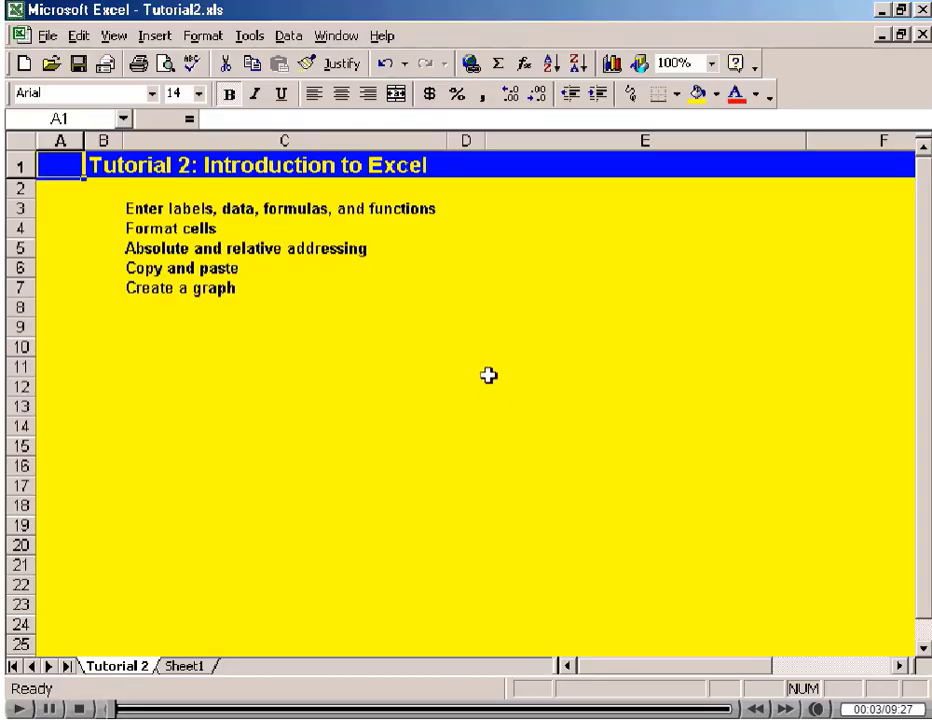
On Sheet1 of Tutorial2.xls, enter the labels "Fixed Cost =", "Variable Cost per unit =" and "Revenue per unit =" in B15:B17.
click(116, 212)
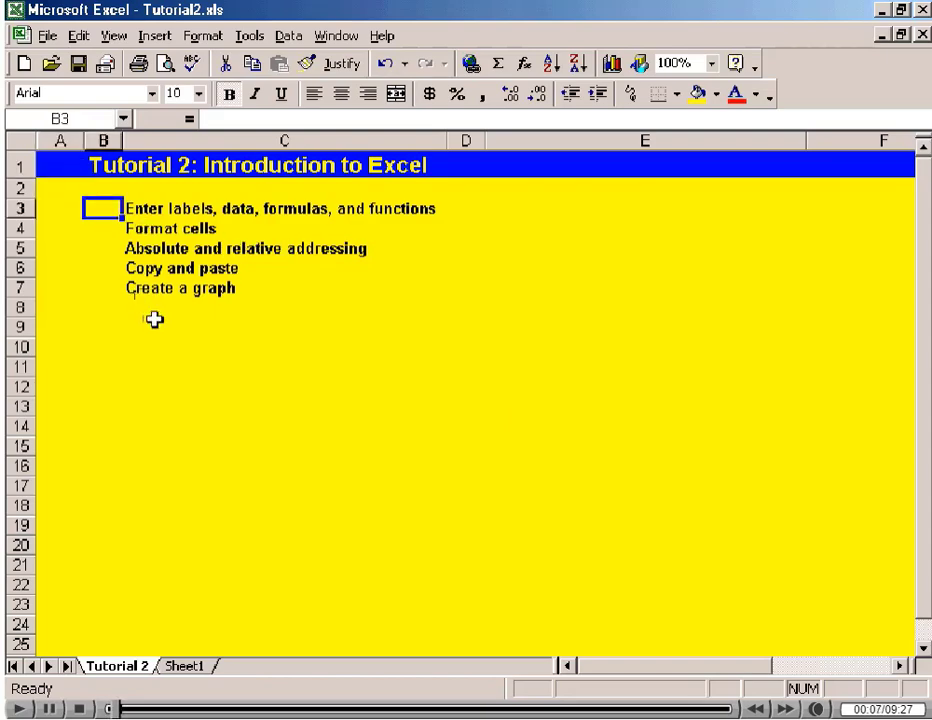
click(184, 666)
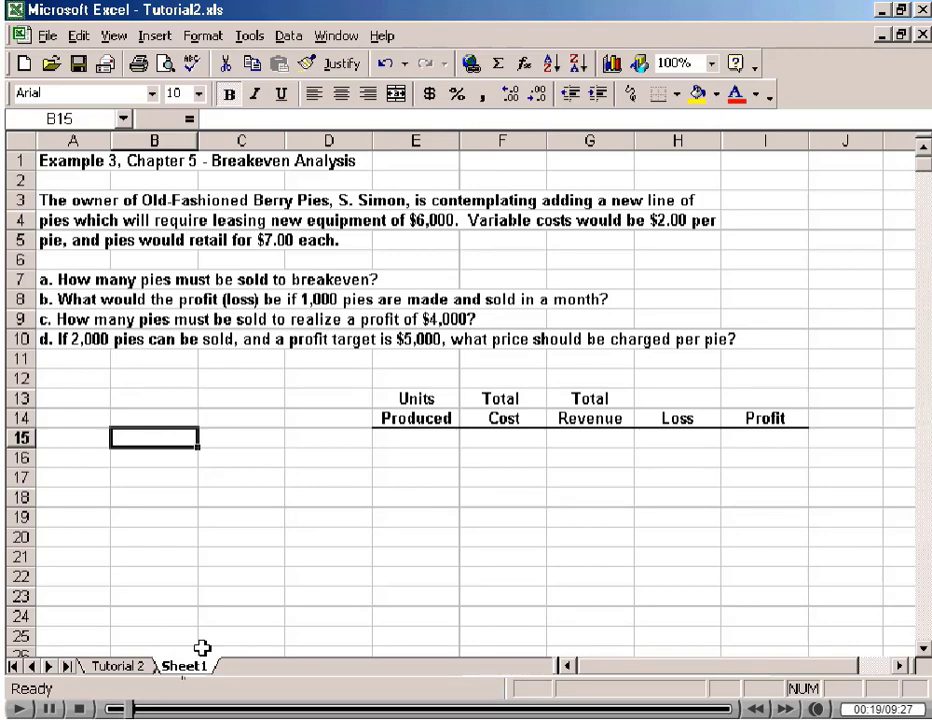
text(Fixe)
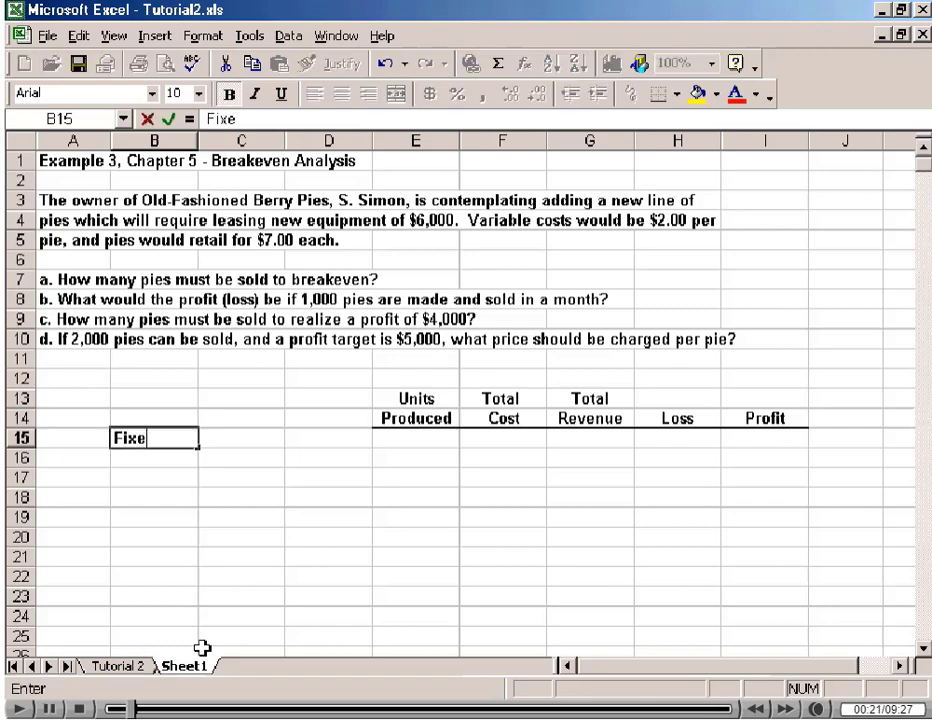
text(d Cost =)
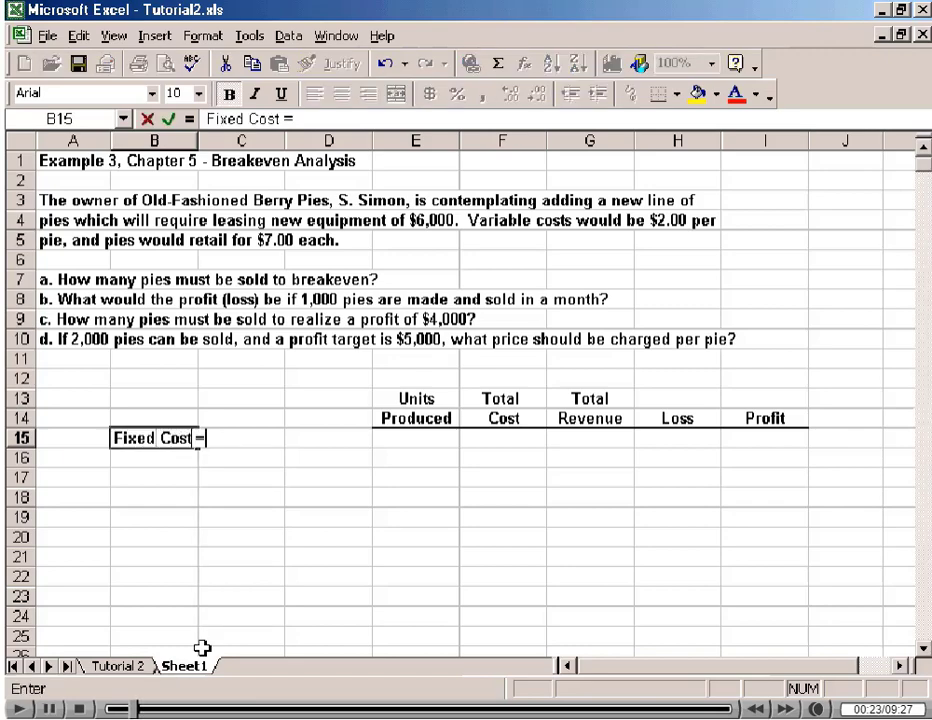
key(Return)
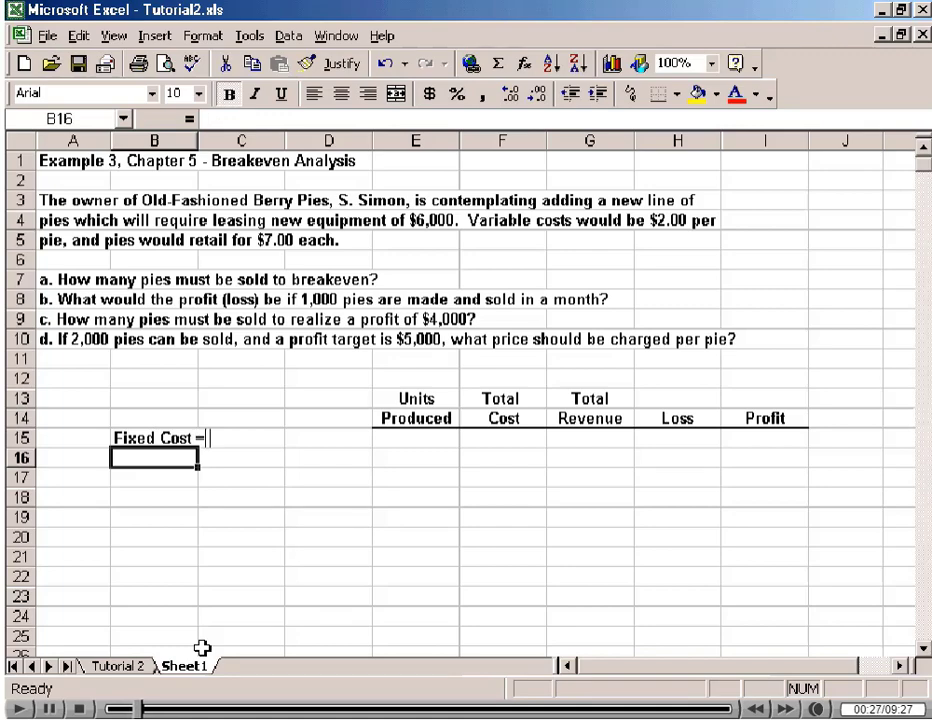
text(Varia)
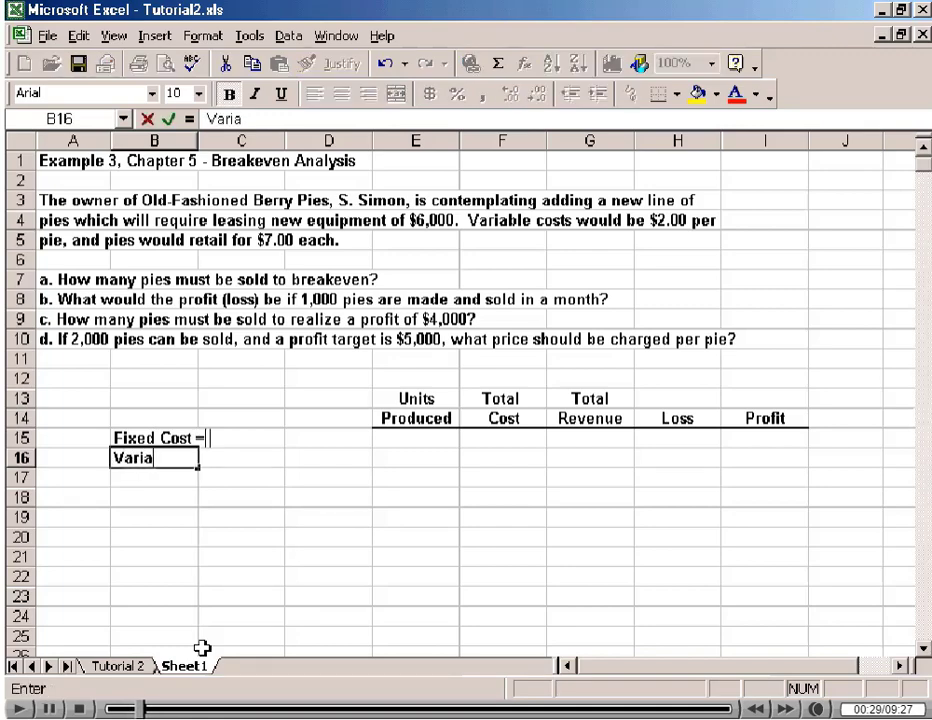
text(ble Cos)
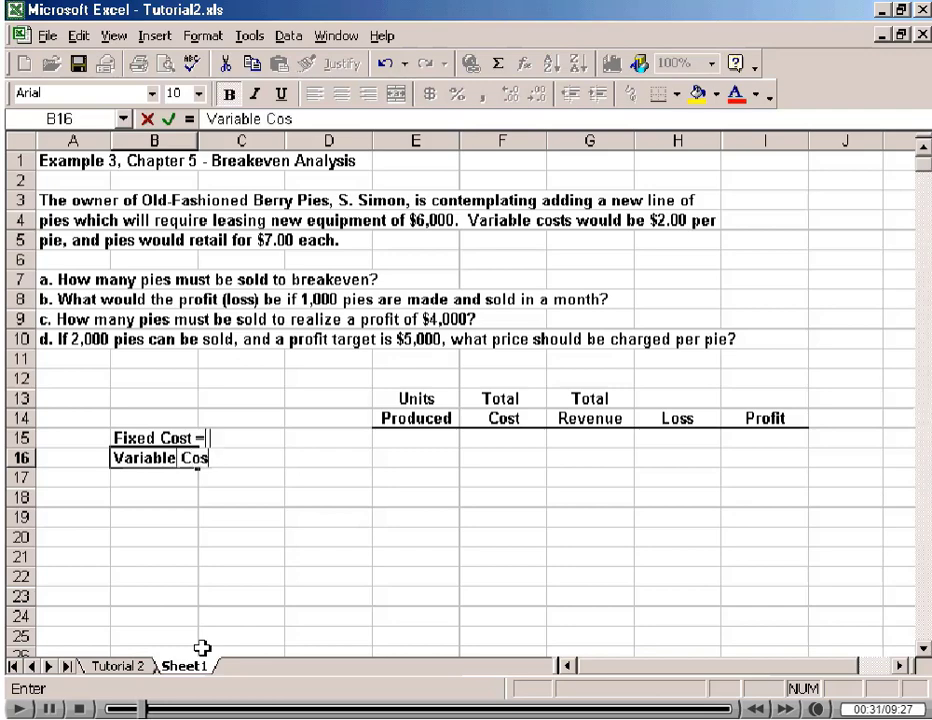
text(t per unit =)
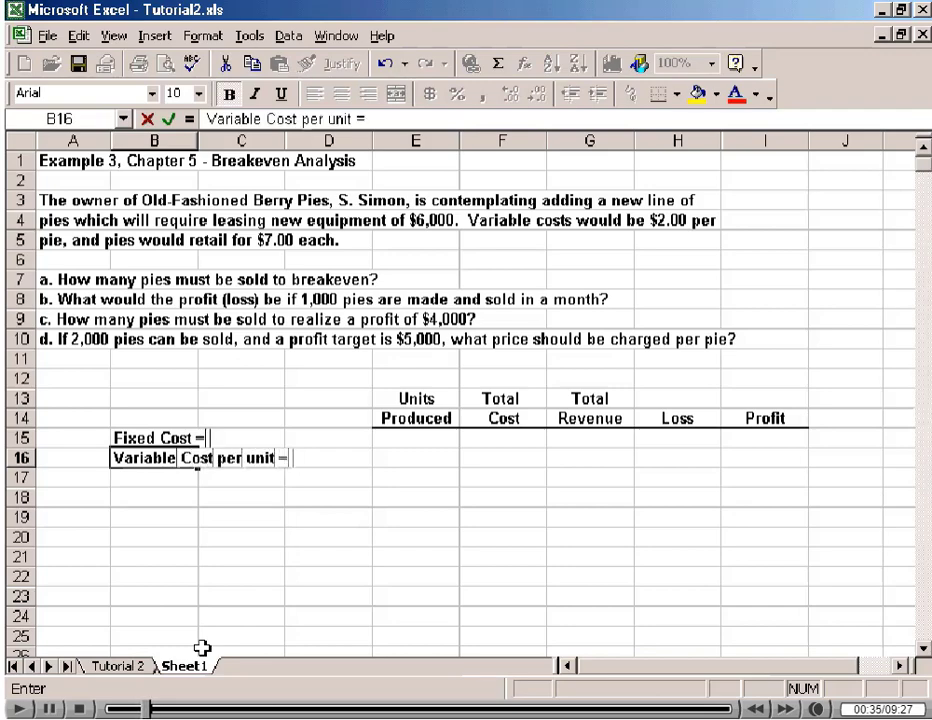
key(Return)
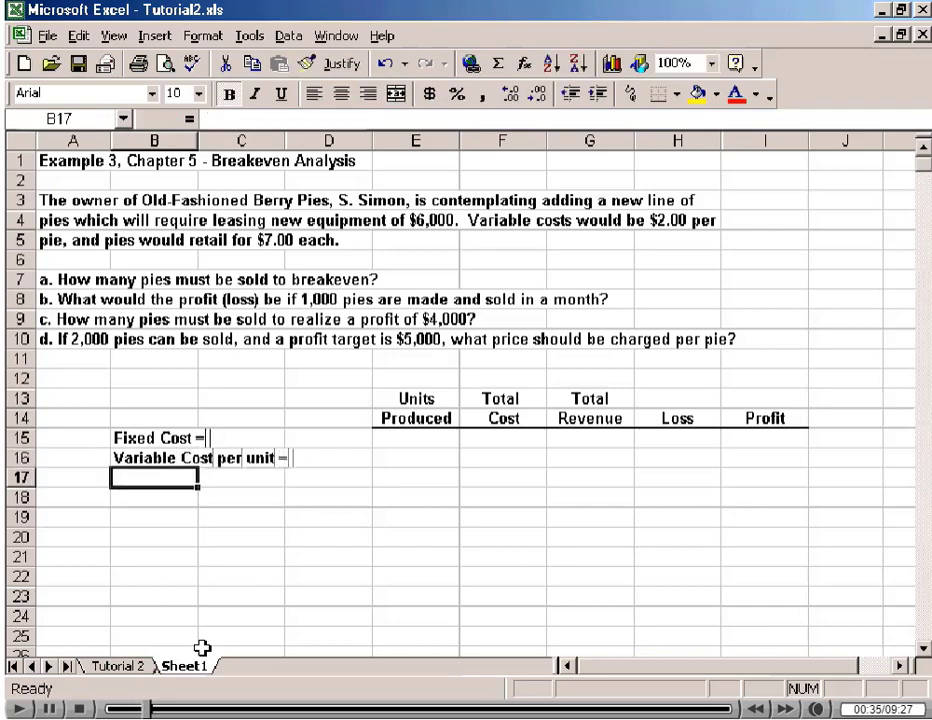
text(Revenu)
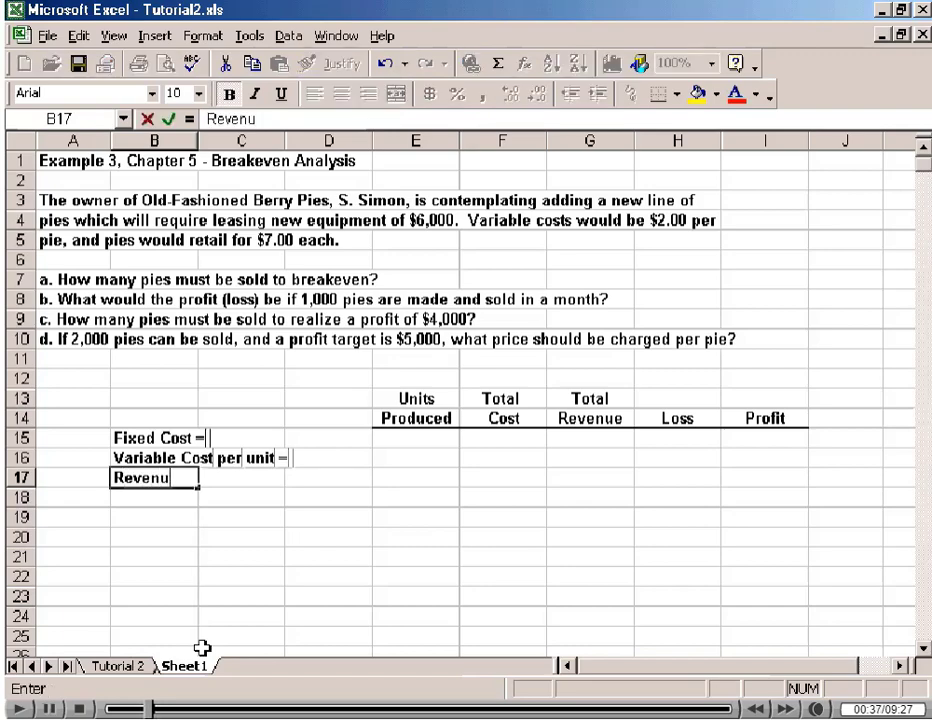
text(e per uni)
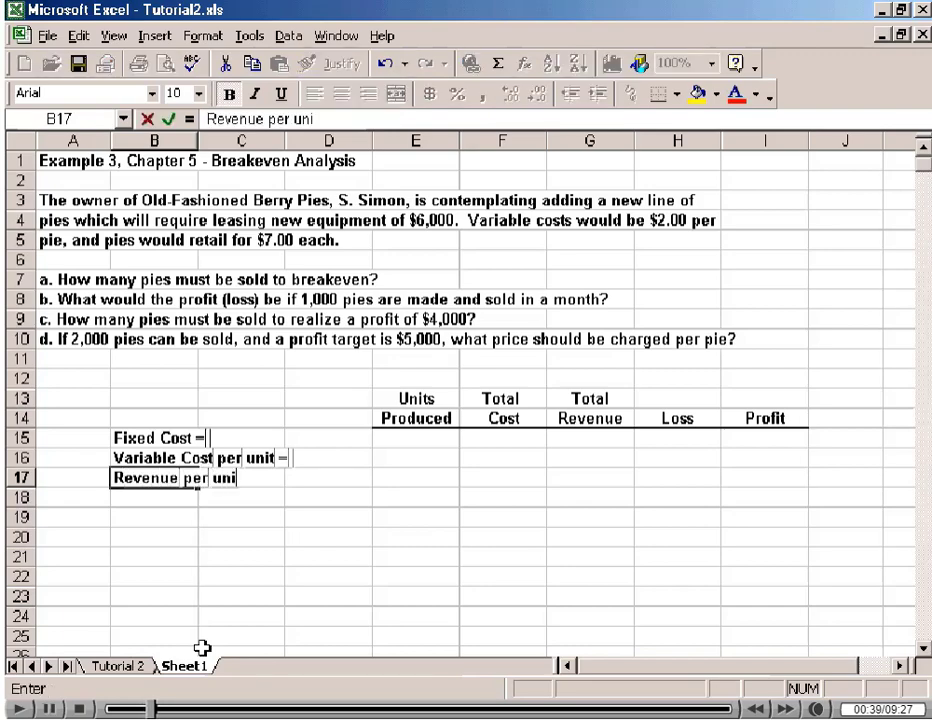
text(t =)
key(ctrl+Return)
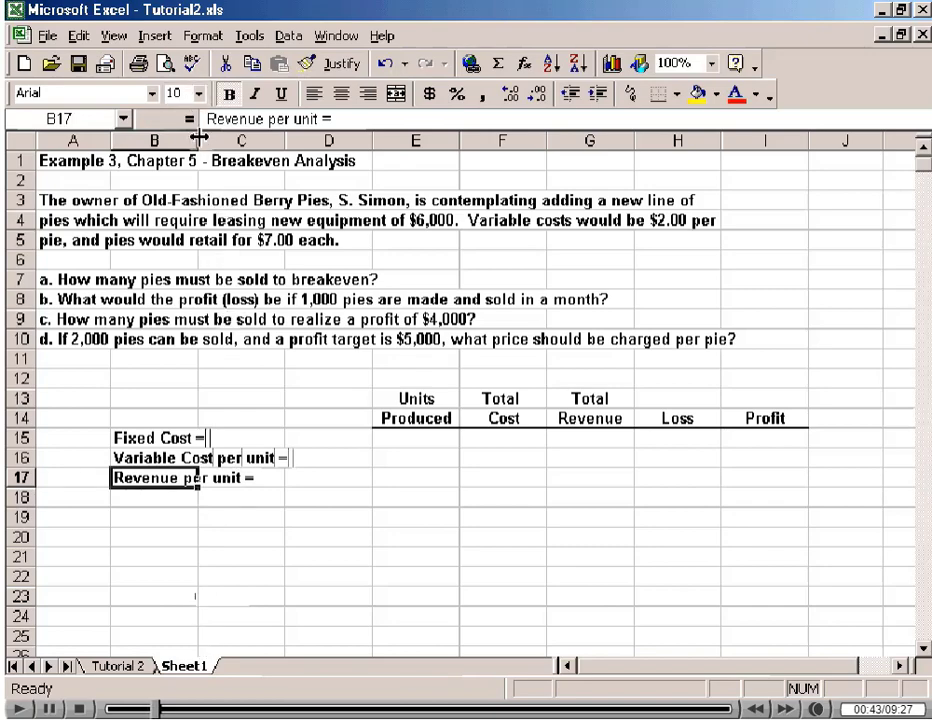
Widen column B to fit the longest label in B15:B17 and right-align the three labels.
drag(197, 141, 297, 148)
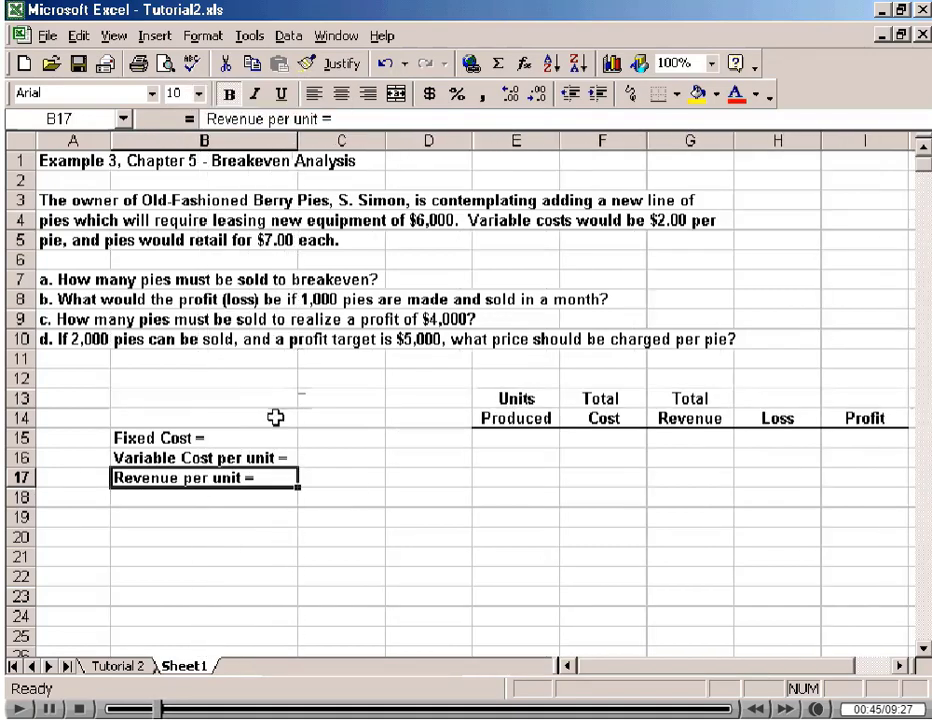
drag(268, 437, 267, 477)
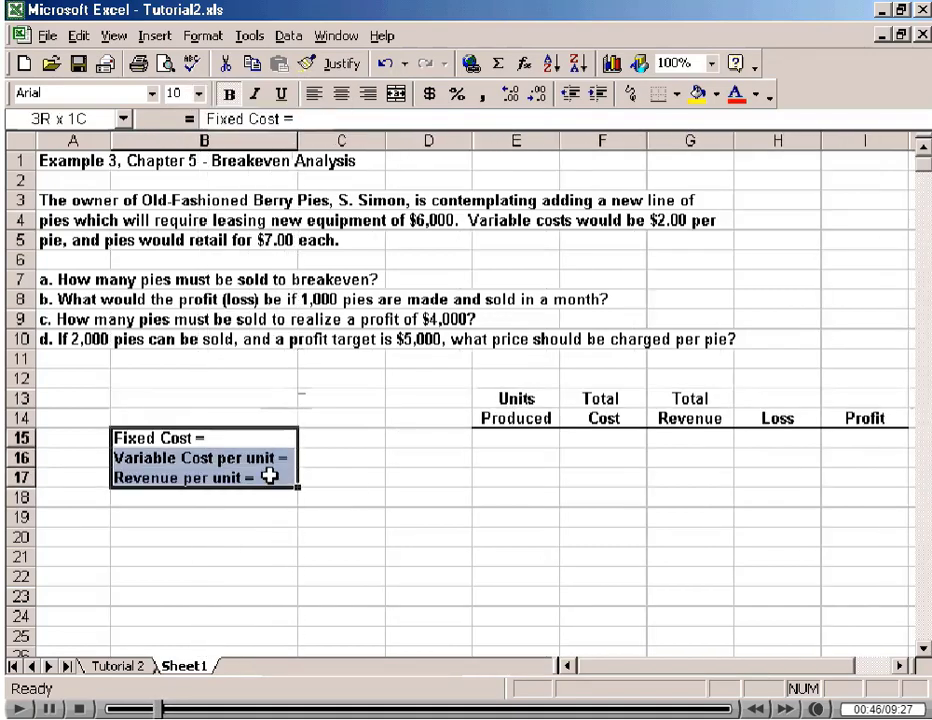
click(369, 93)
Enter 6000 for the fixed cost, 2 for the variable cost per unit and 7 for the revenue per unit in C15:C17.
click(337, 436)
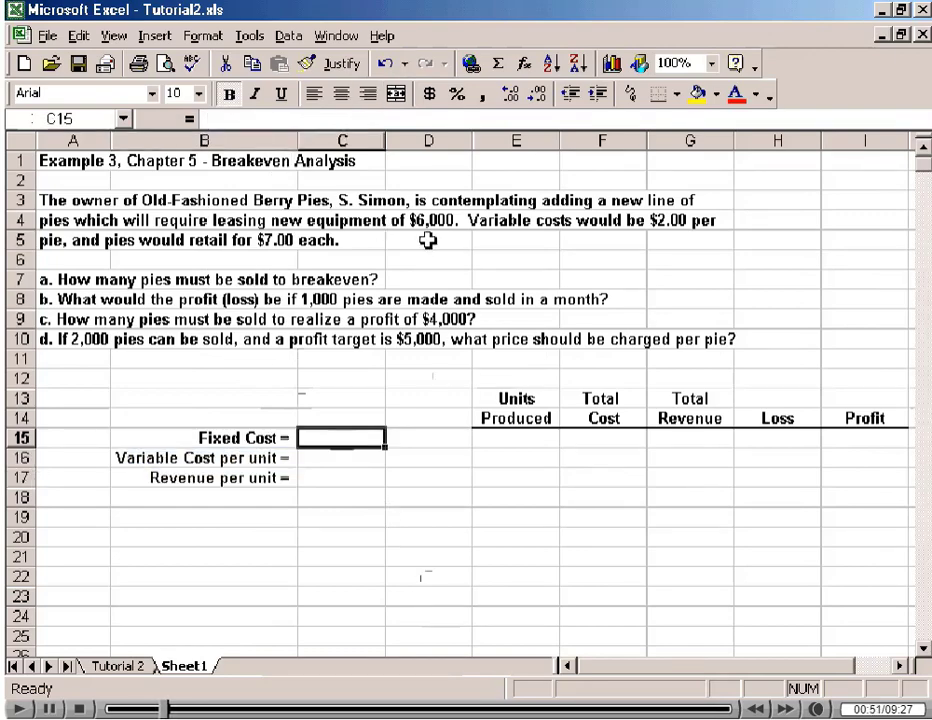
text(6000)
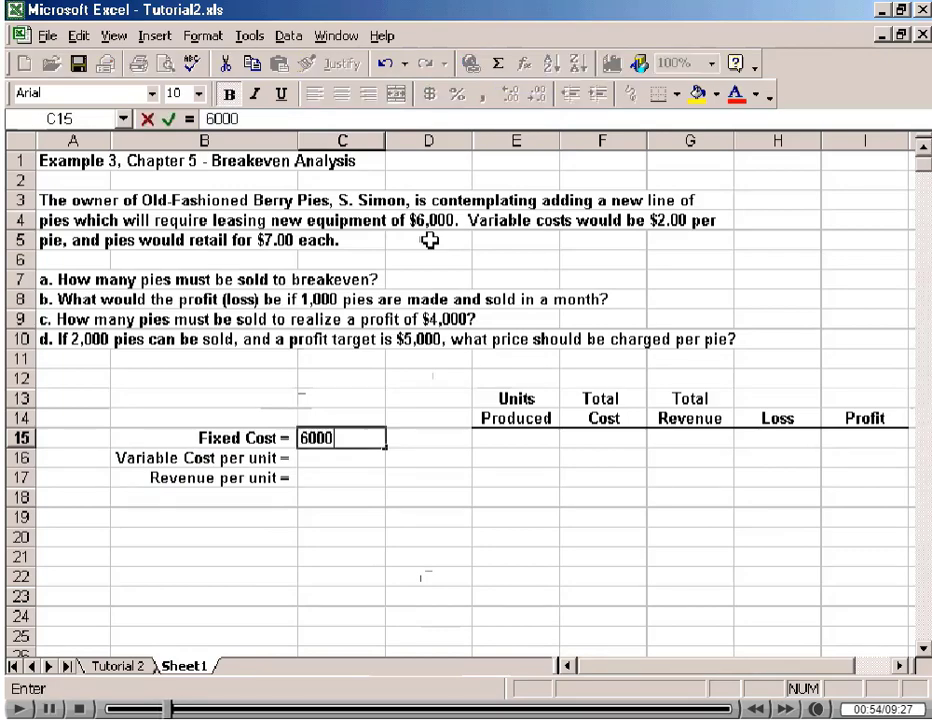
key(Return)
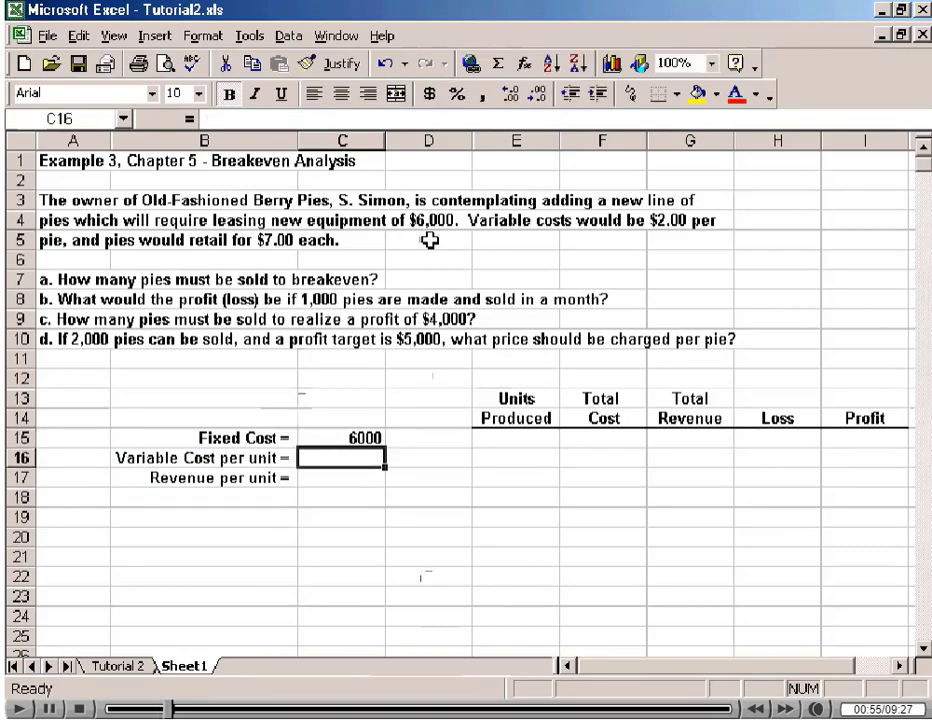
text(2)
key(Return)
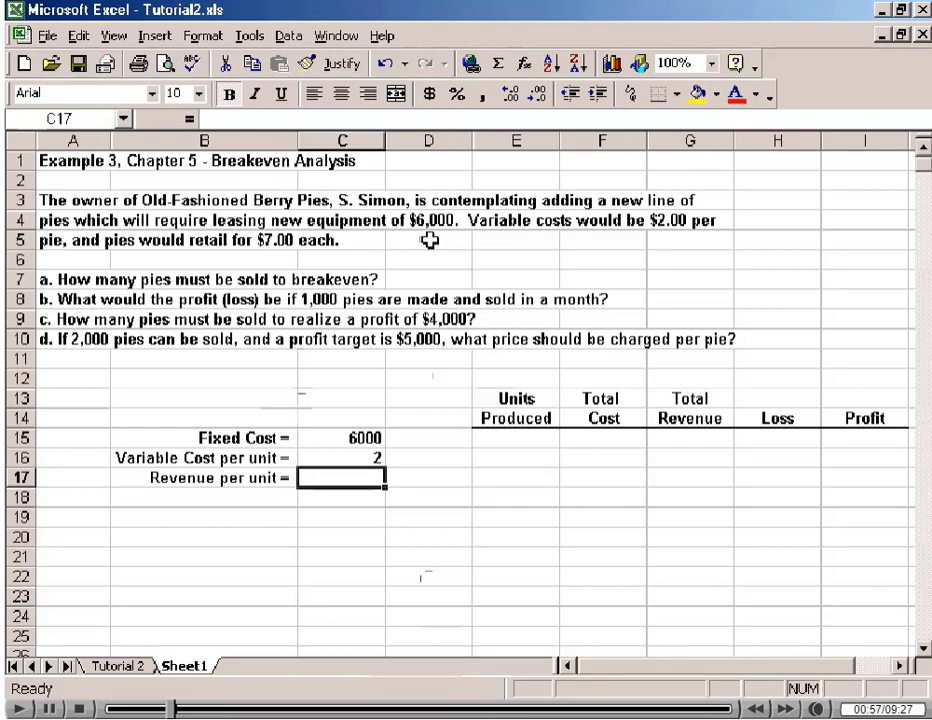
text(7)
key(ctrl+Return)
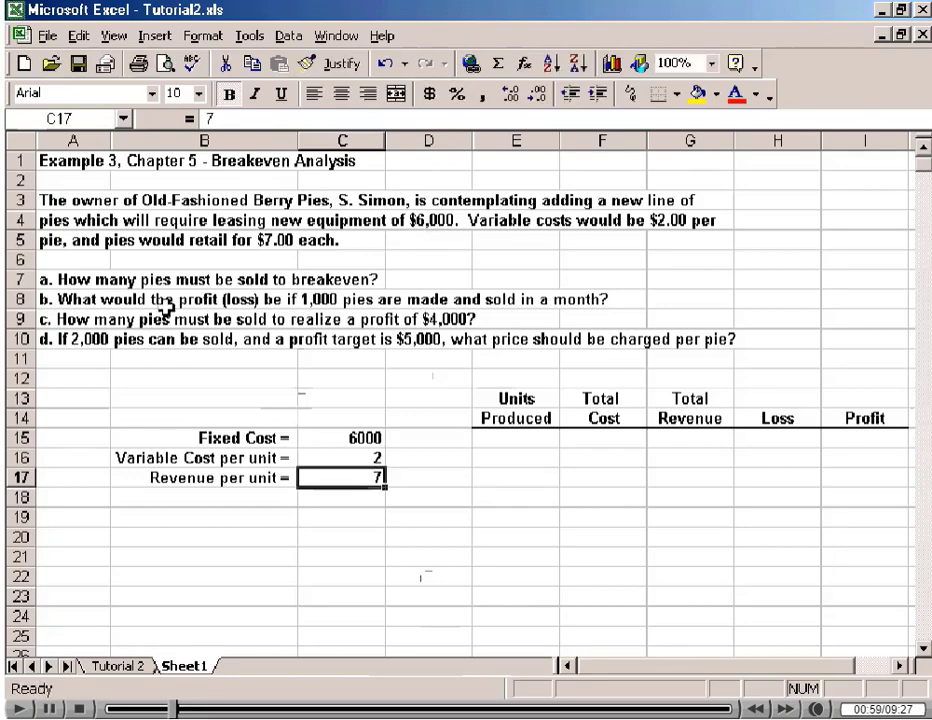
Enter the label "Breakeven Point =" in B19 and right-align it.
click(270, 516)
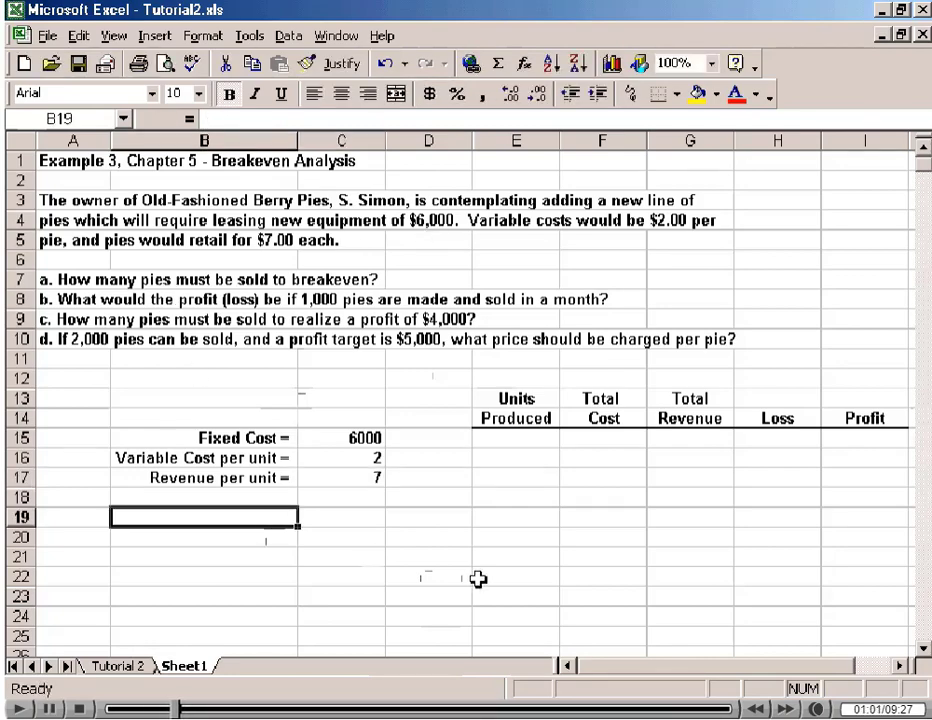
text(Breake)
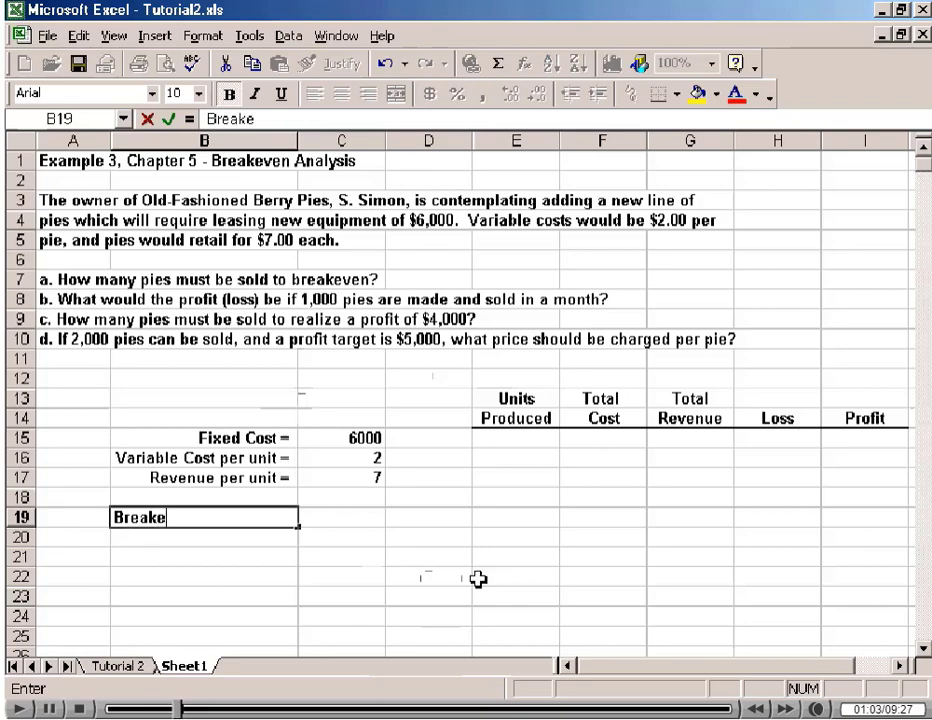
text(ven Poi)
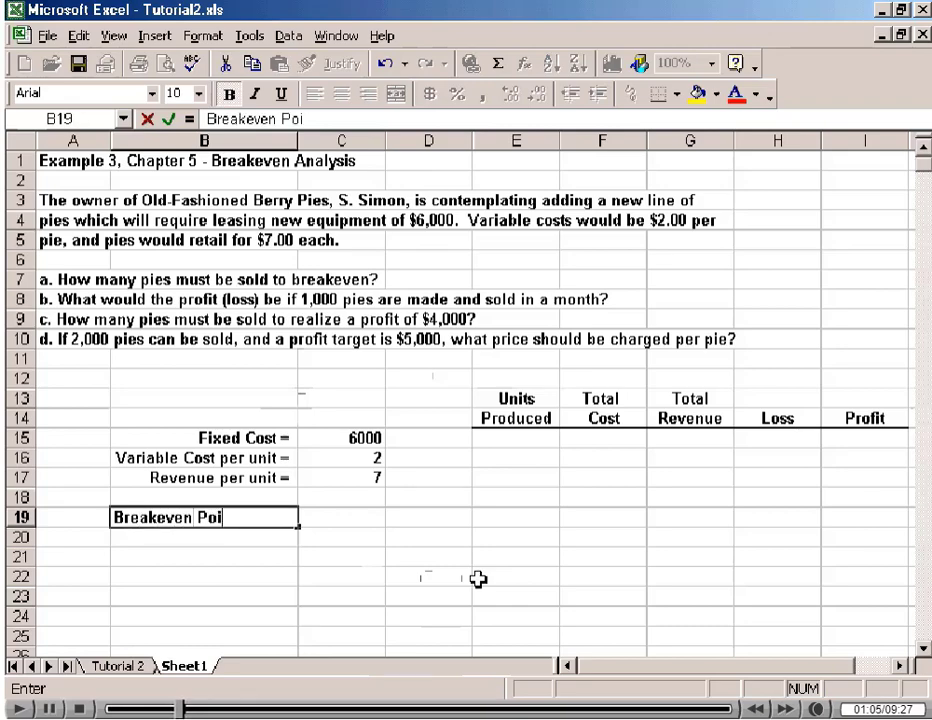
text(nt =)
key(Return)
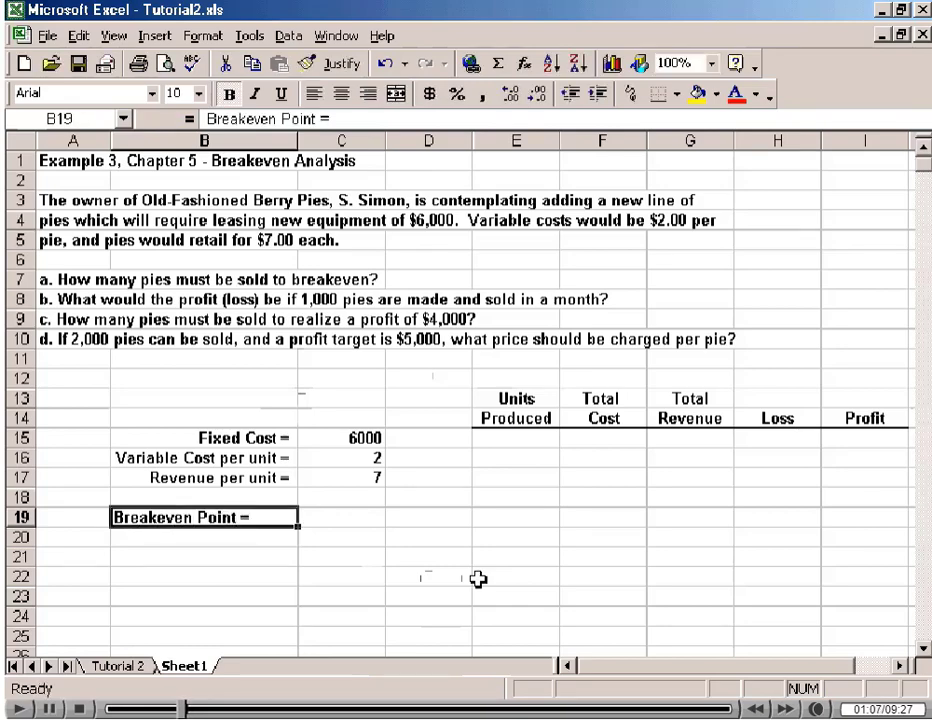
click(368, 93)
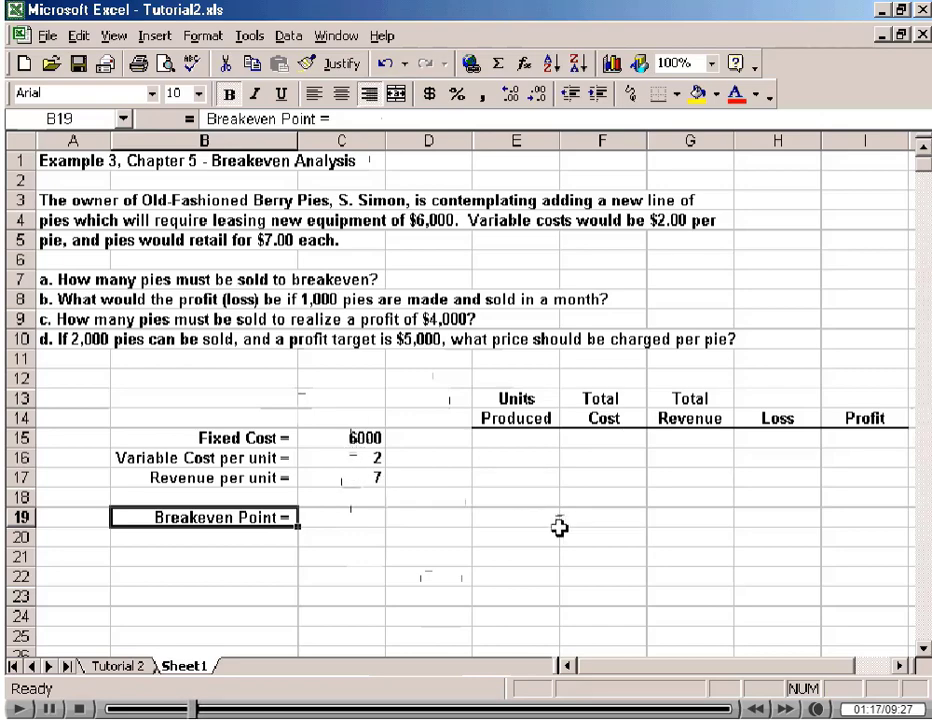
Try the breakeven point in C19 with the hard-coded formula =6000/(7-2), and undo the entry.
click(329, 518)
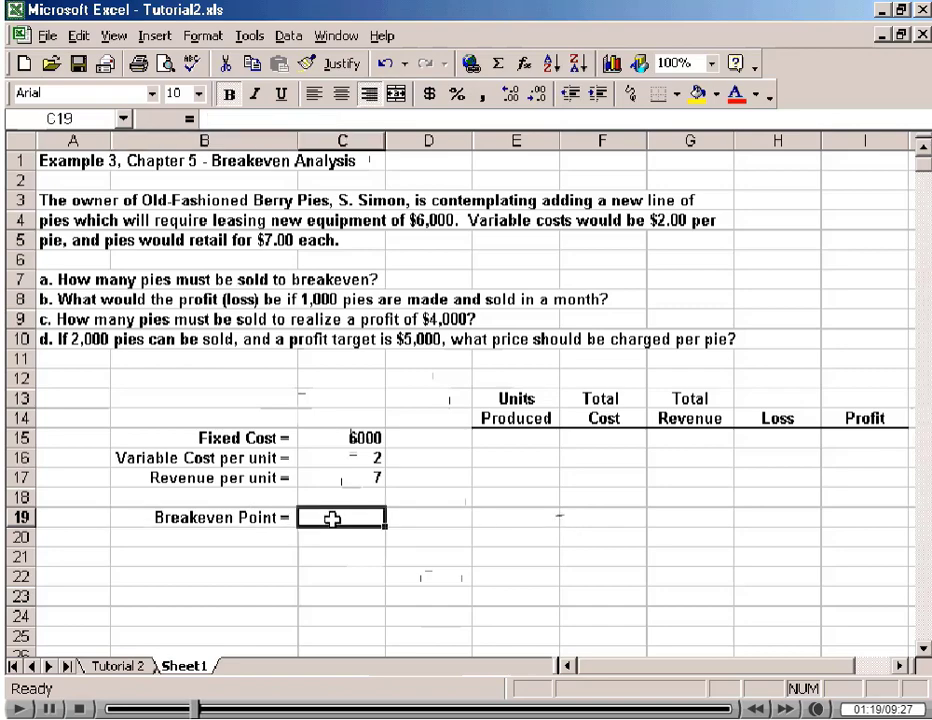
text(=)
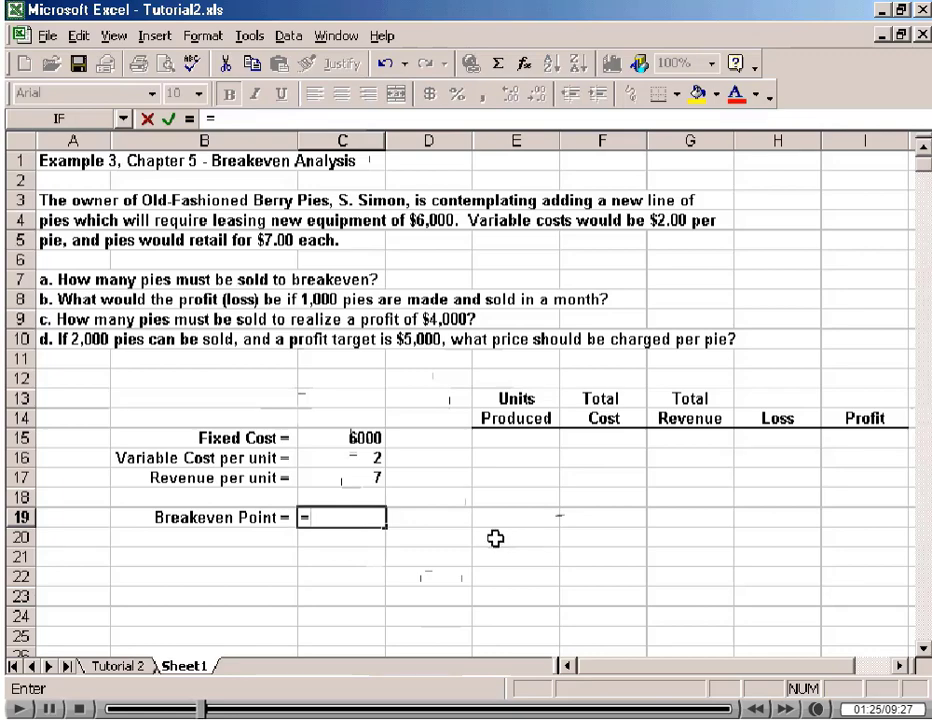
text(6000)
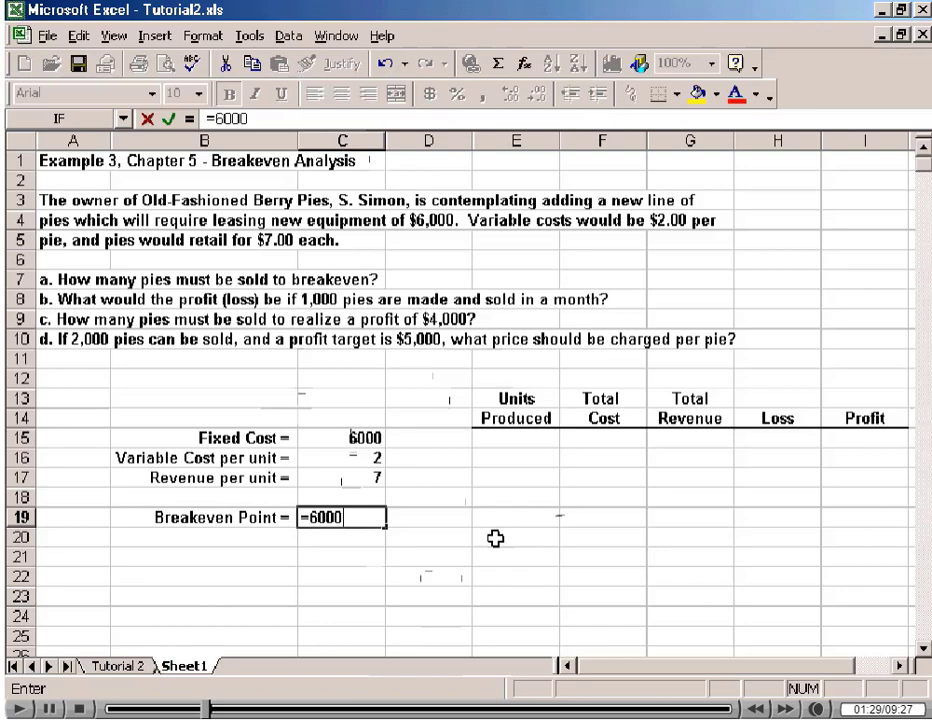
text(/(7-2))
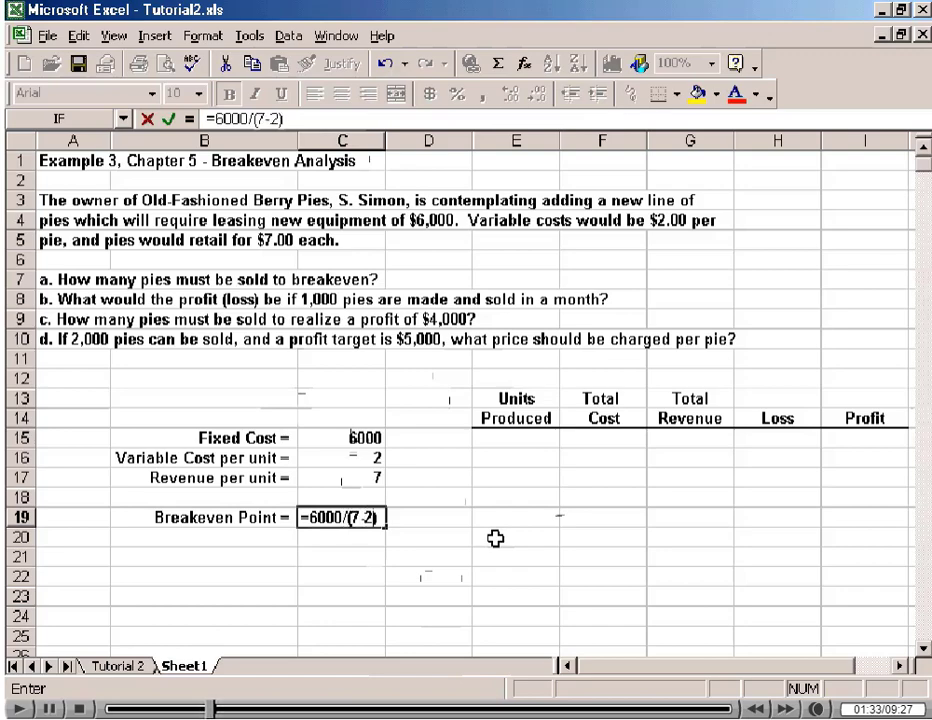
key(Return)
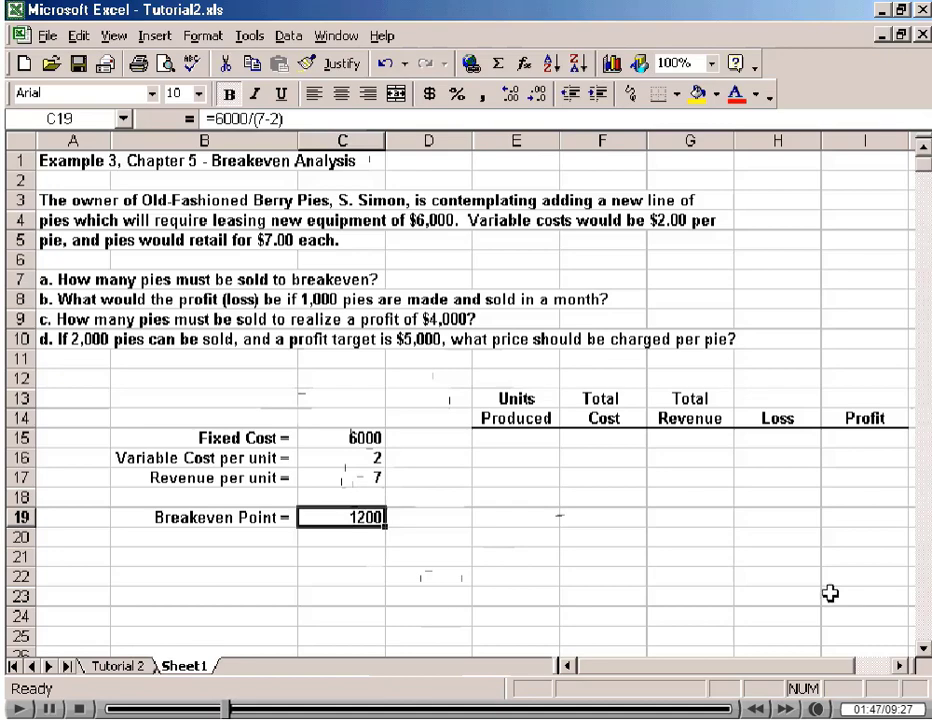
click(388, 66)
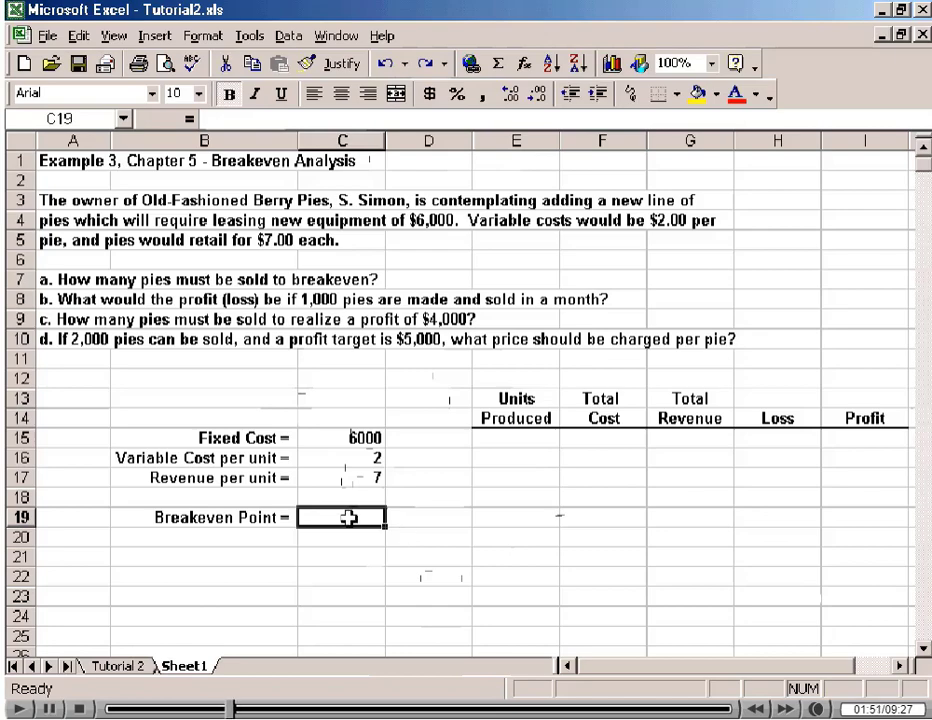
Calculate the breakeven point in C19 with the cell-reference formula =C15/(C17-C16).
text(=)
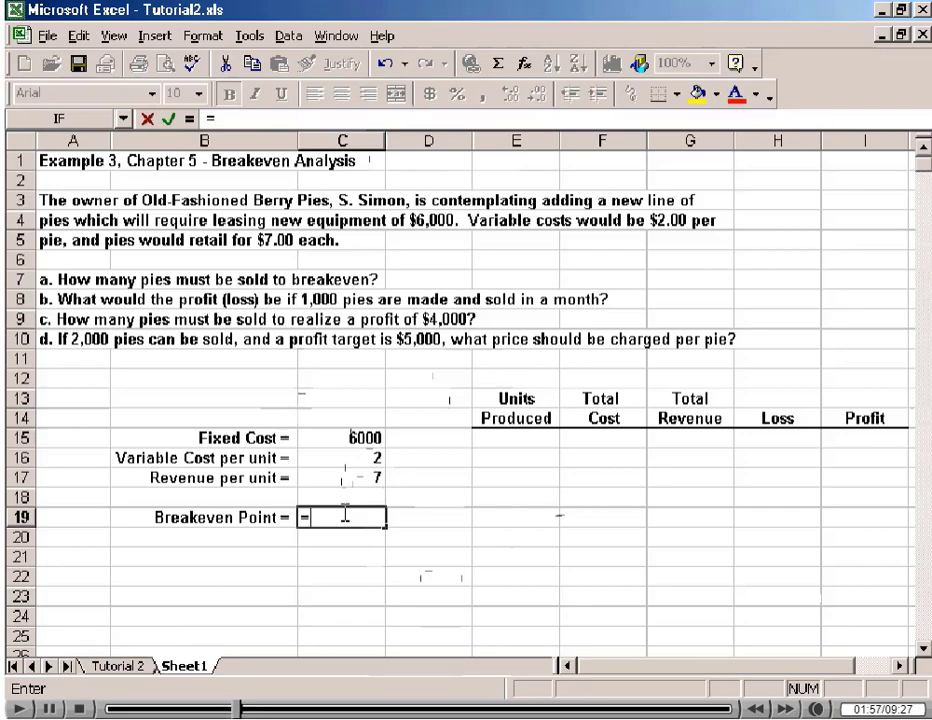
click(353, 436)
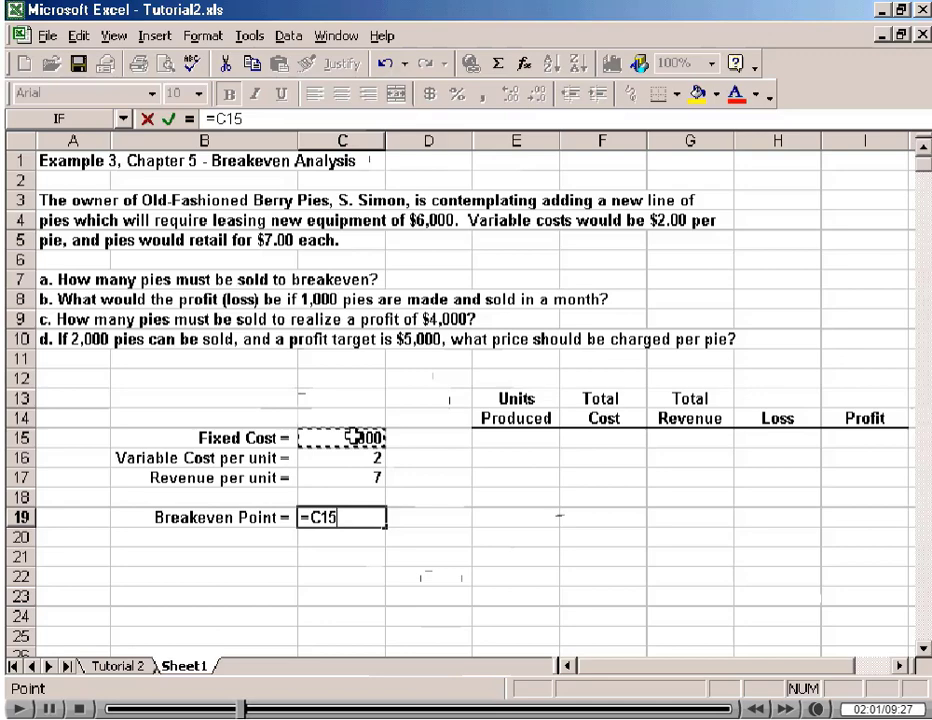
text(/)
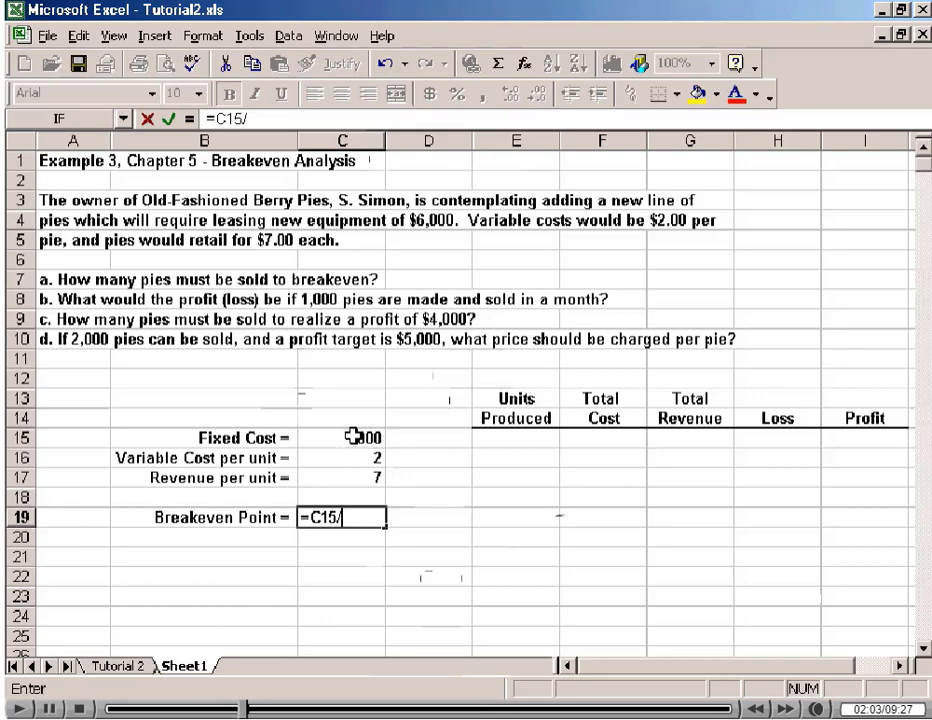
text(()
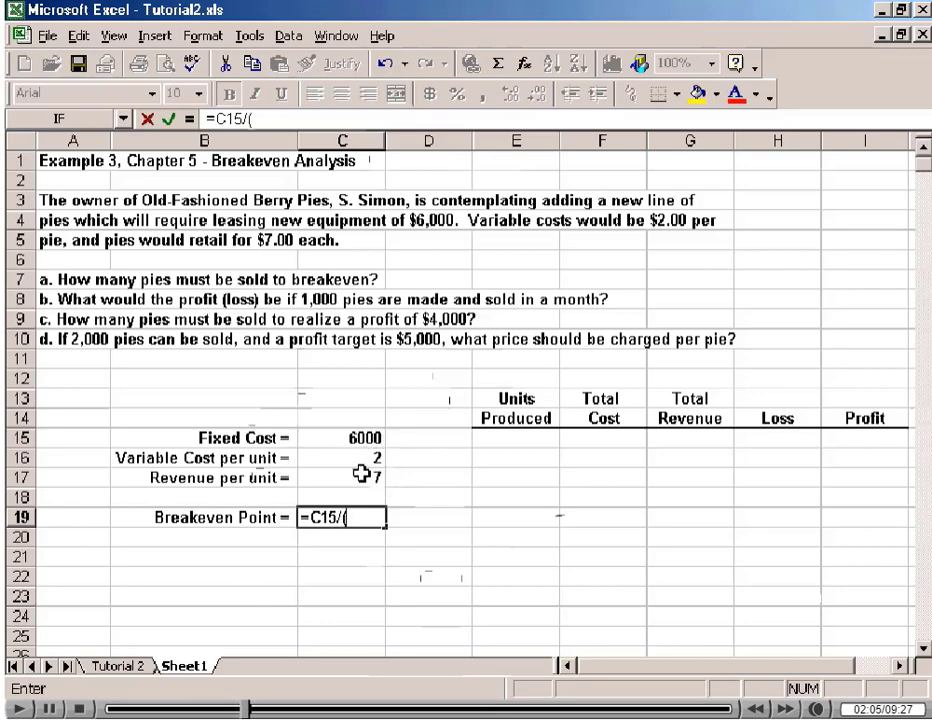
click(362, 474)
text(-)
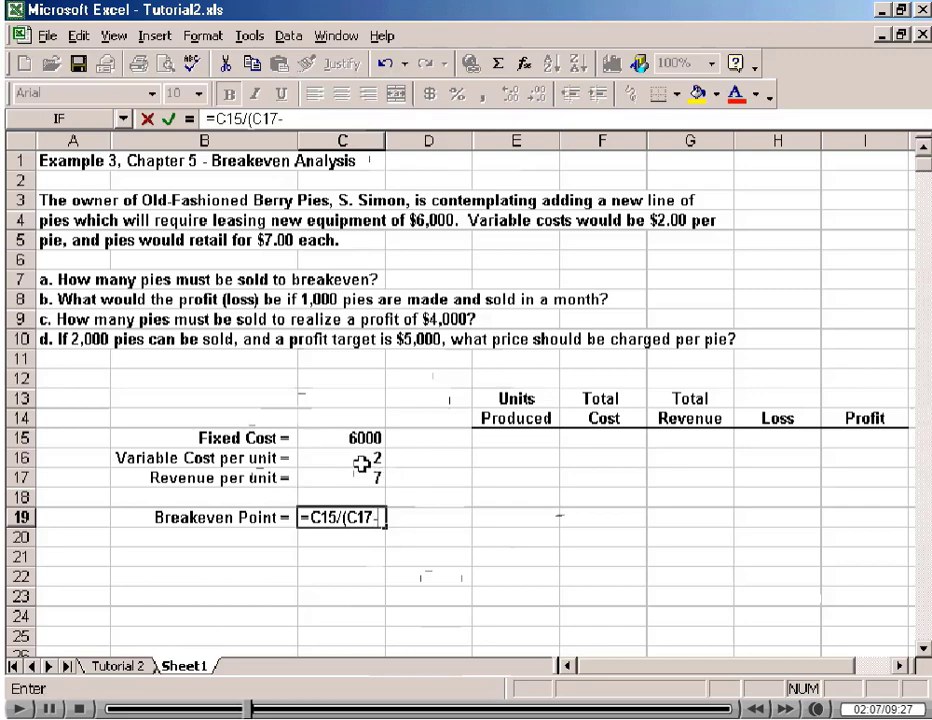
click(362, 457)
text())
key(ctrl+Return)
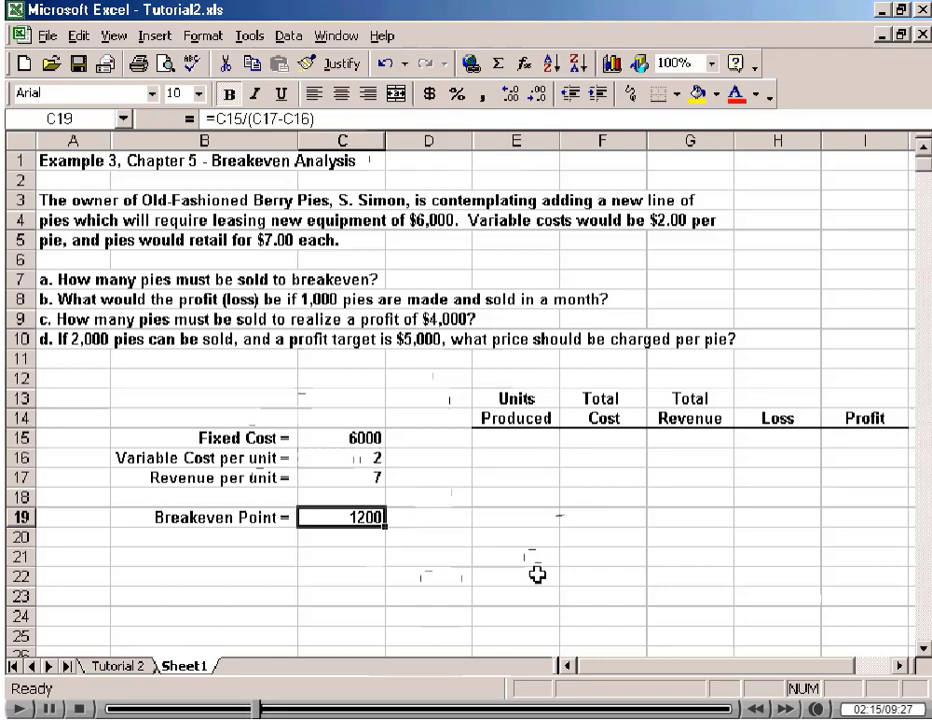
Test the breakeven formula with a fixed cost of 8000 in C15, and undo that change.
click(364, 437)
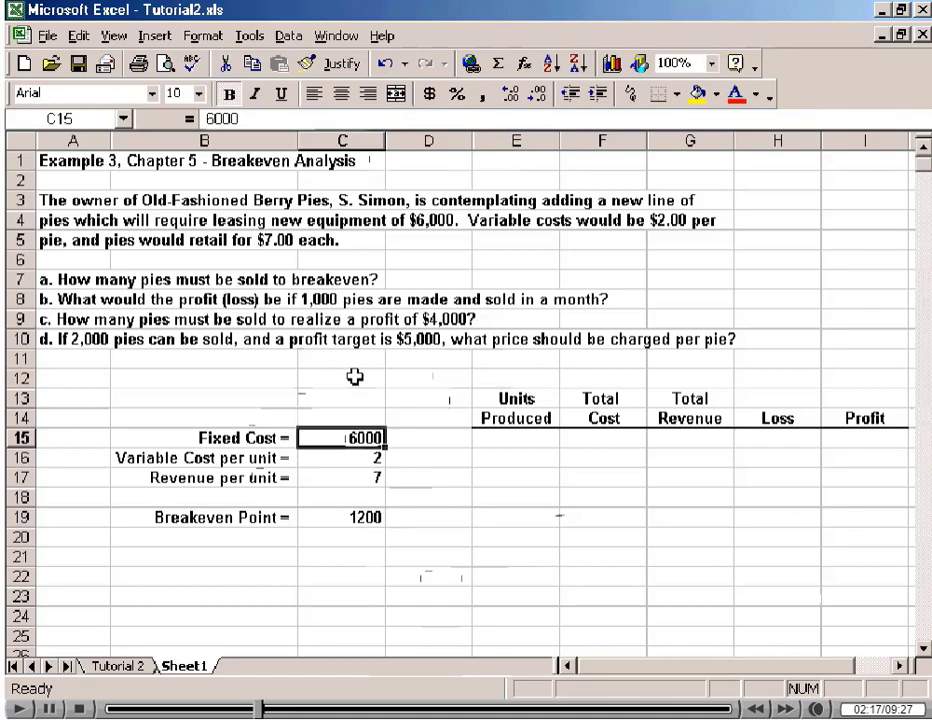
text(8000)
key(ctrl+Return)
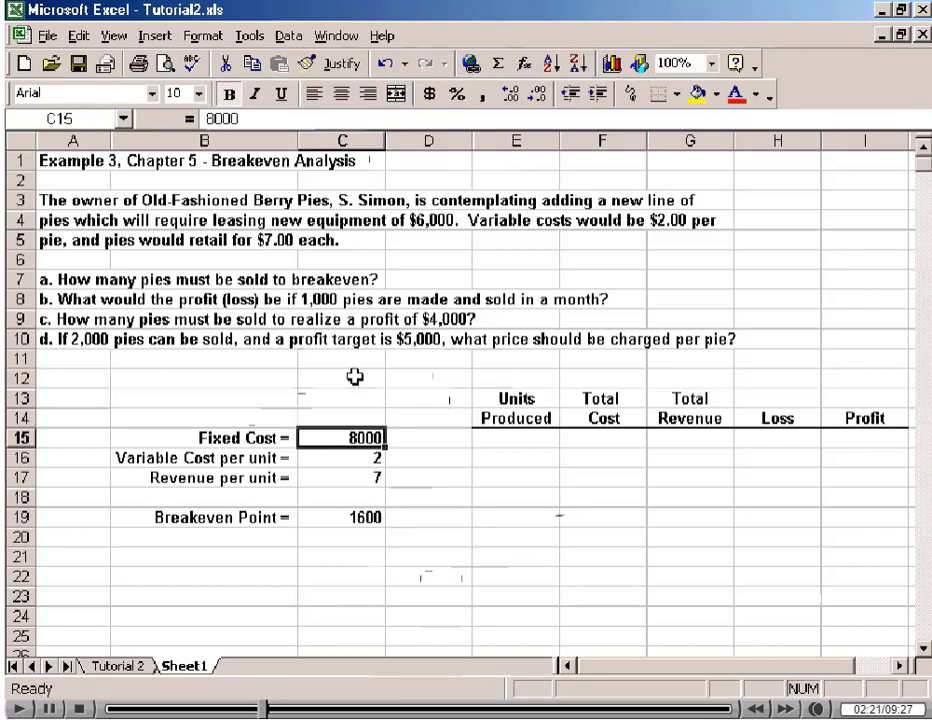
click(385, 63)
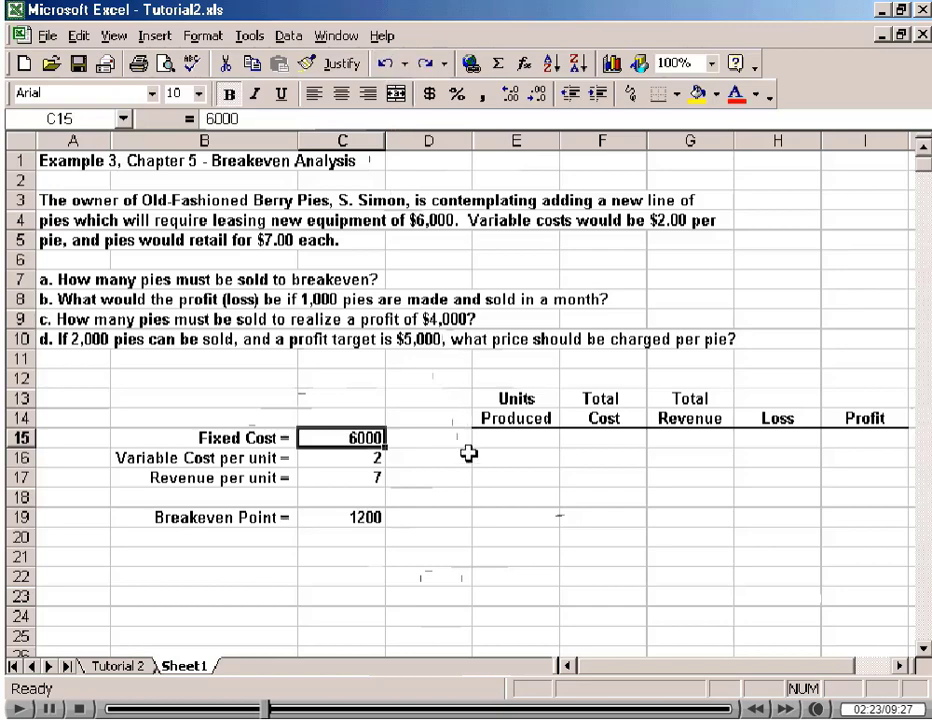
click(45, 279)
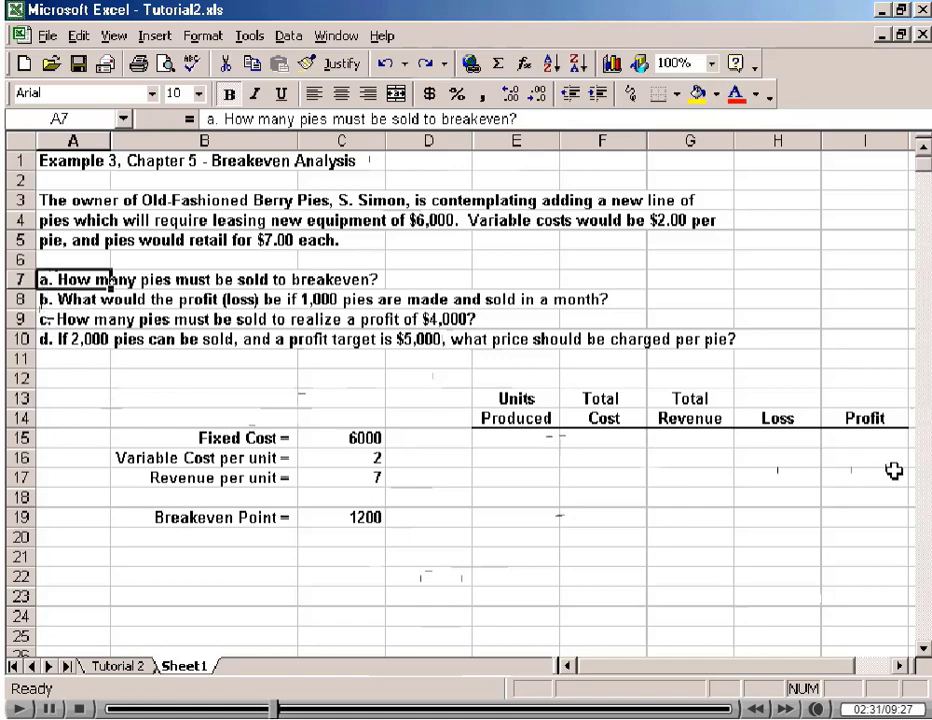
Enter 100 and 200 in E15:E16 under Units Produced and extend the series down to 2,000 in E34.
click(524, 441)
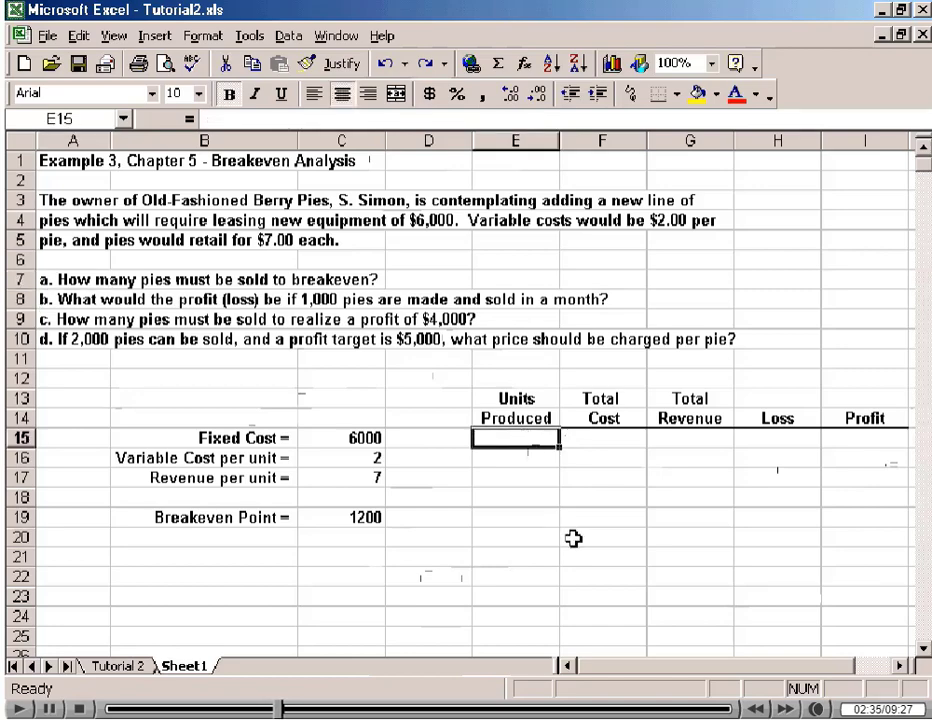
text(100)
key(Return)
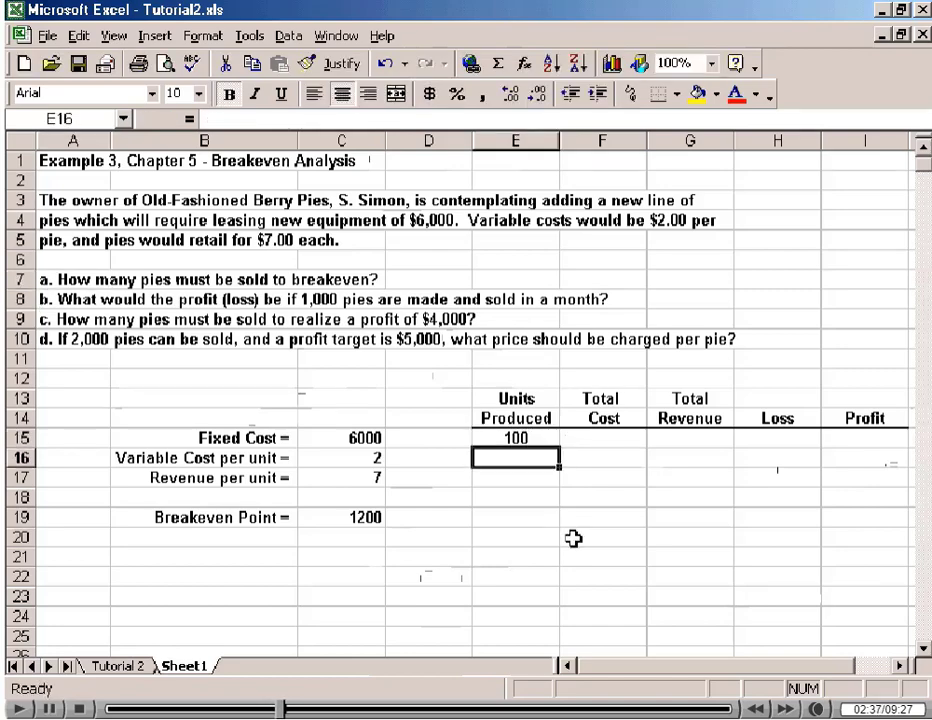
text(22)
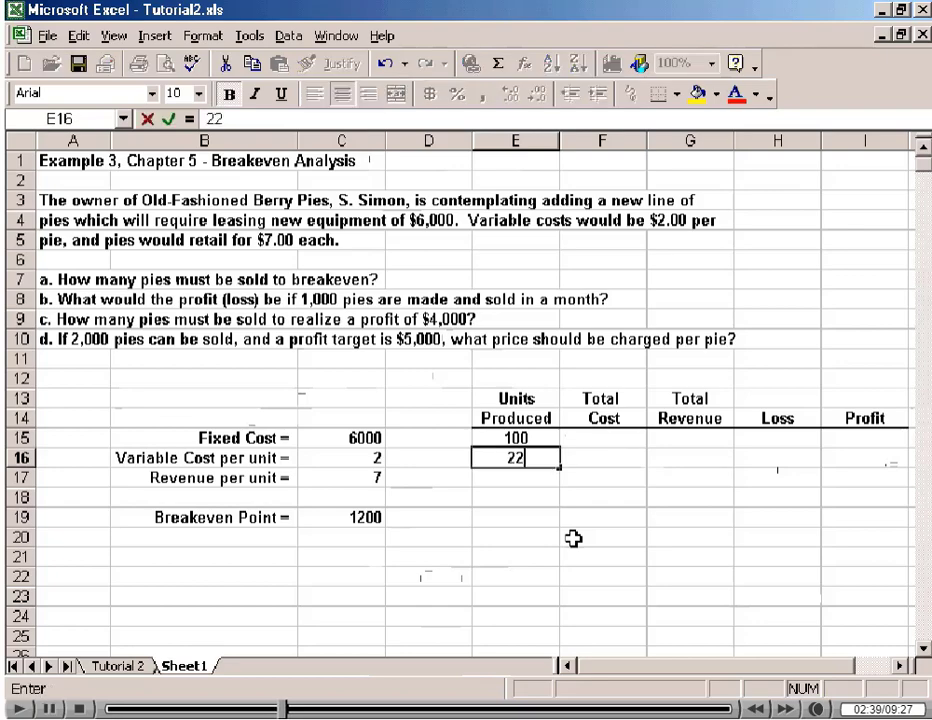
key(BackSpace)
text(00)
key(ctrl+Return)
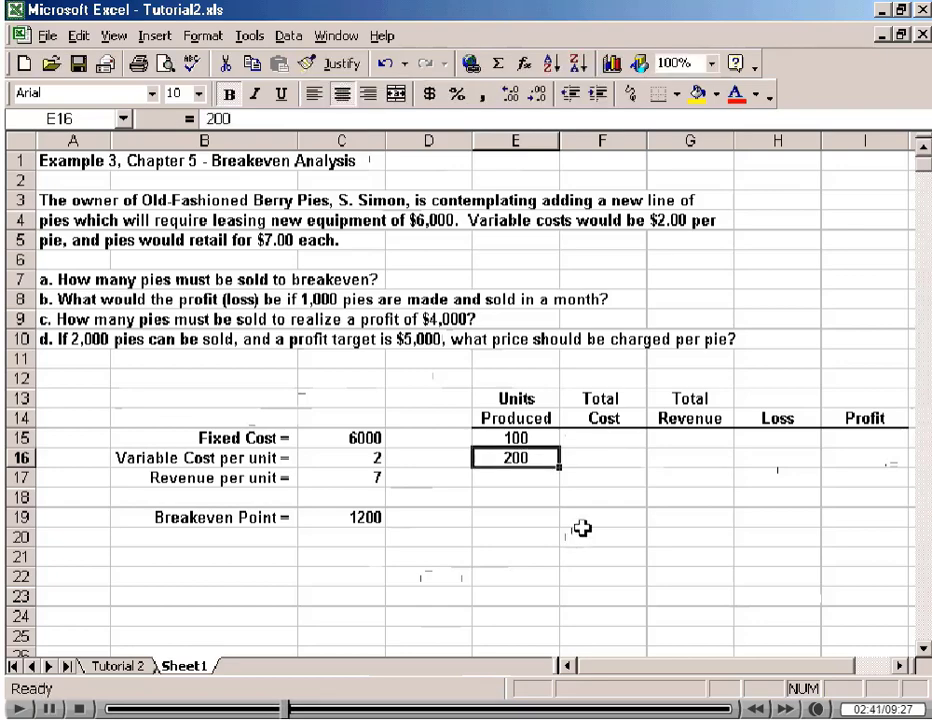
drag(539, 437, 538, 458)
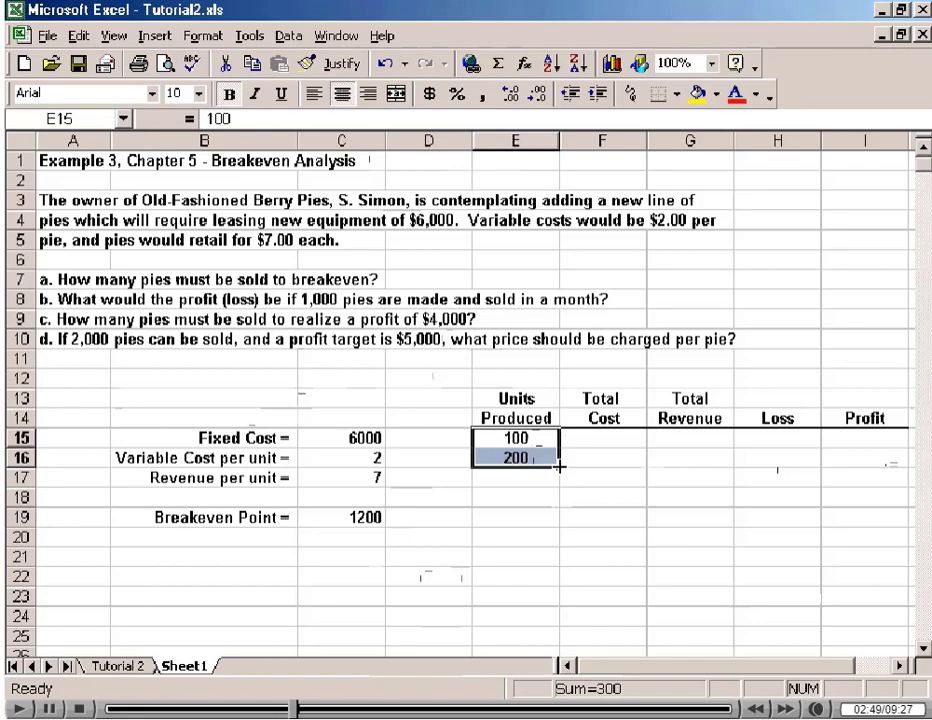
drag(558, 466, 558, 617)
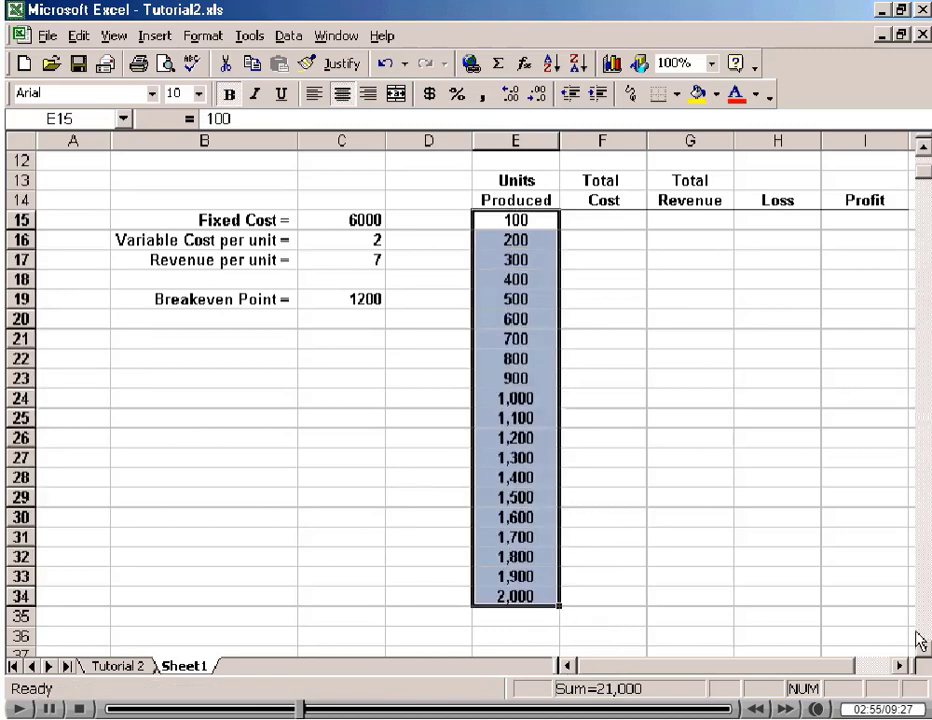
Calculate the total cost for 100 units in F15 with the formula =C15+C16*E15.
click(623, 222)
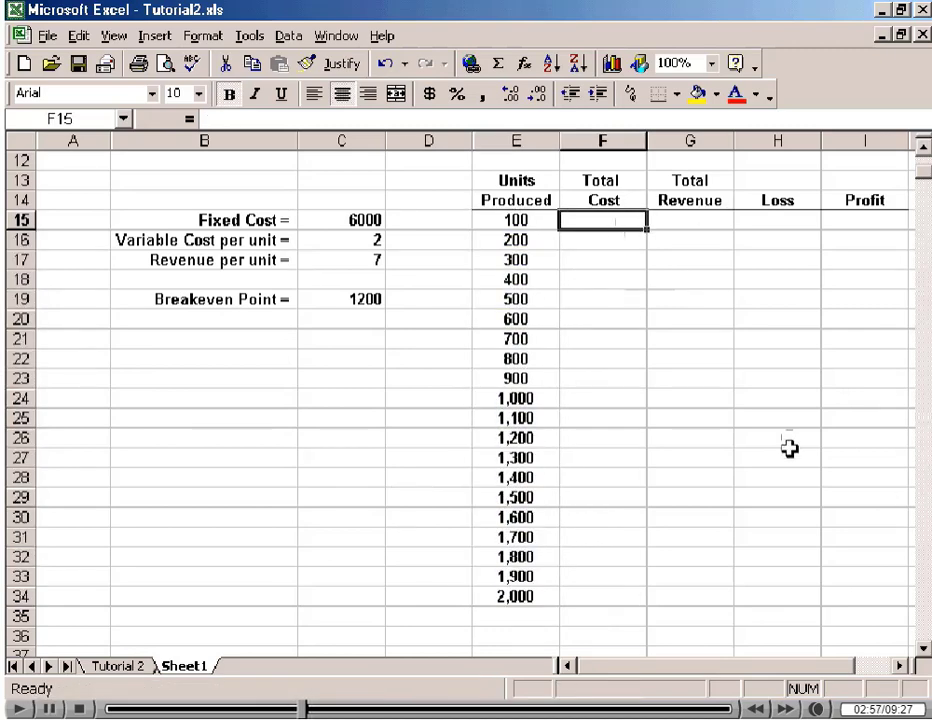
text(=)
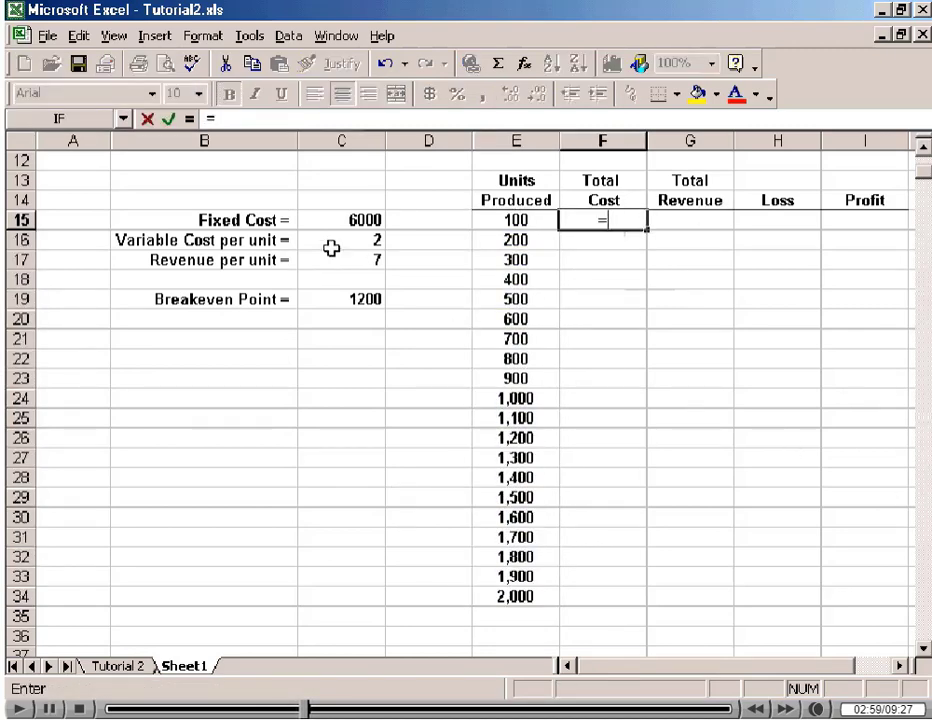
click(343, 220)
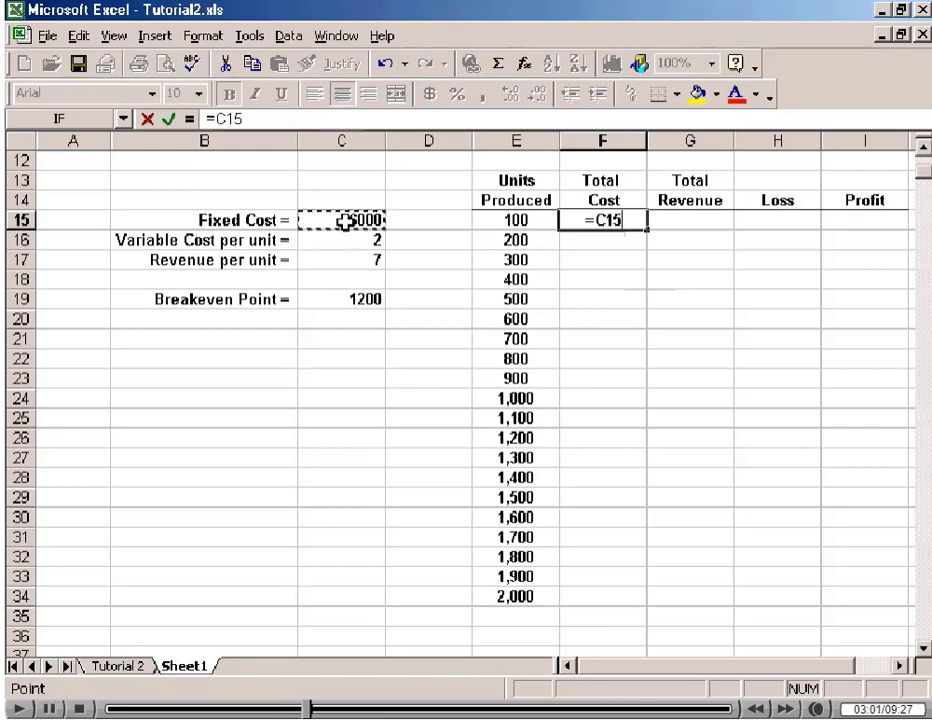
text(+)
click(344, 237)
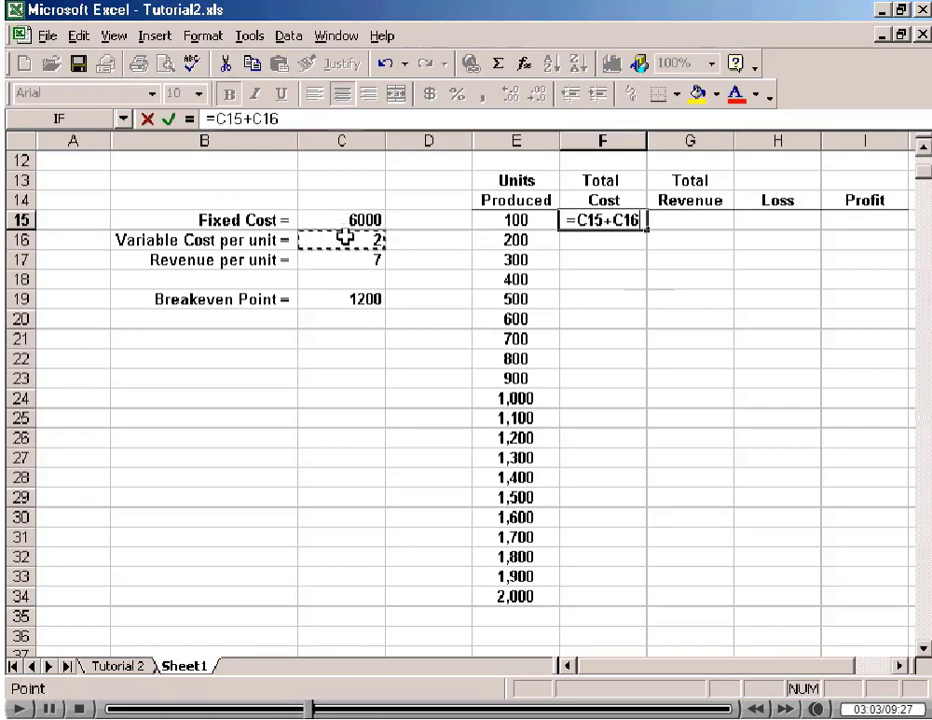
text(*)
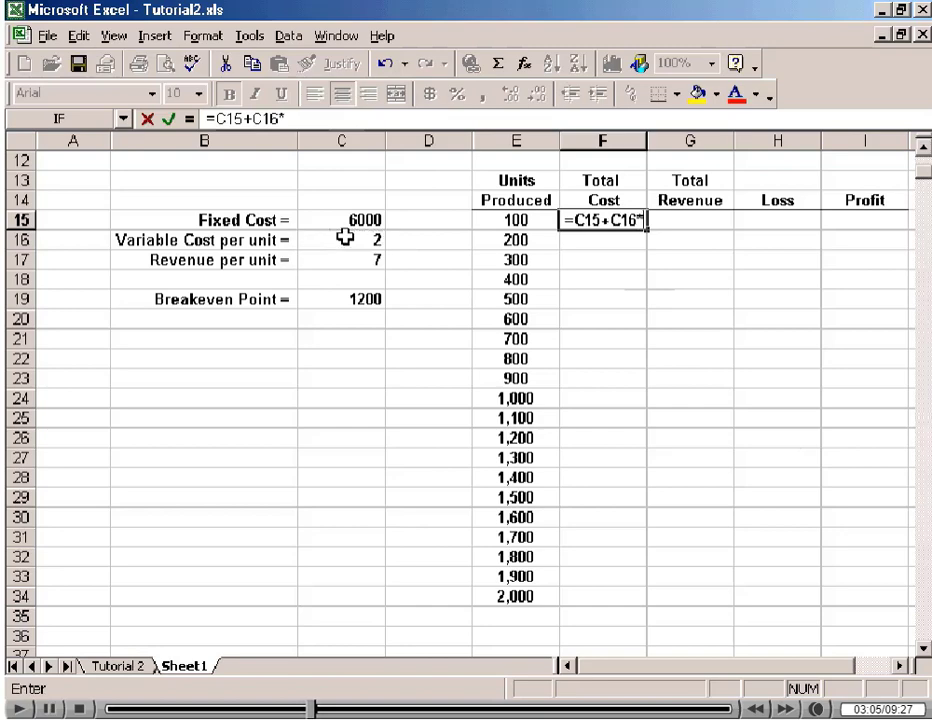
click(490, 222)
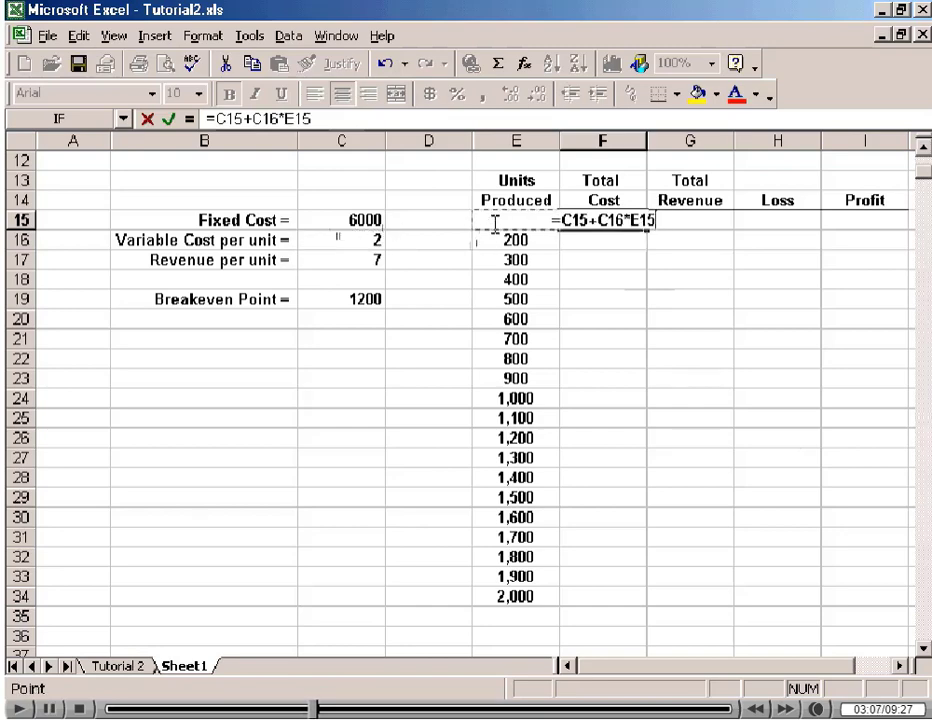
key(Return)
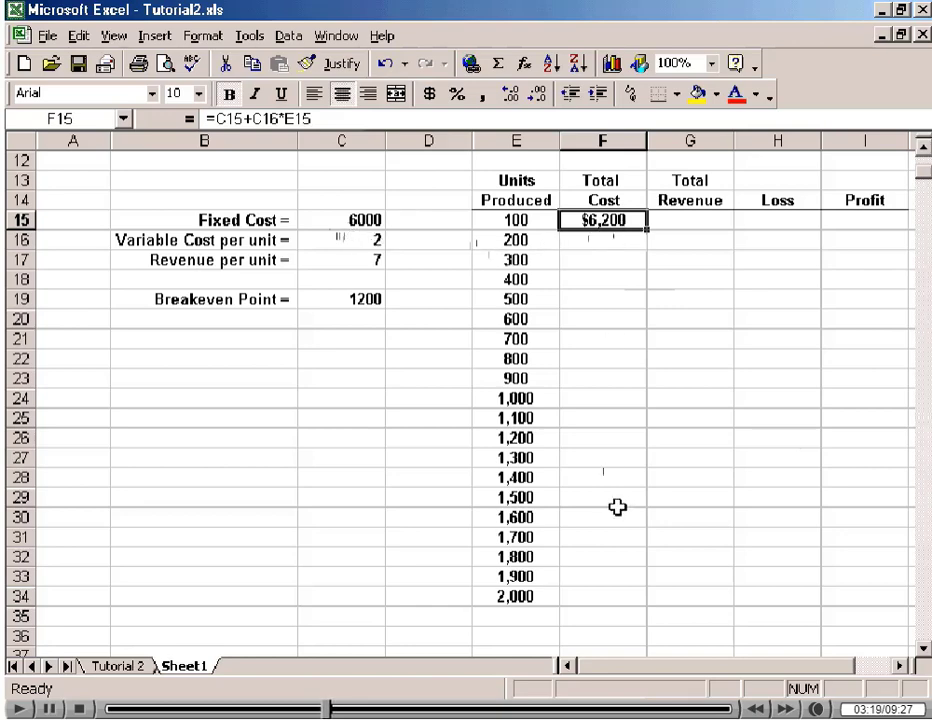
Make the C15 and C16 references in the F15 total cost formula absolute and fill it down to F34.
key(F2)
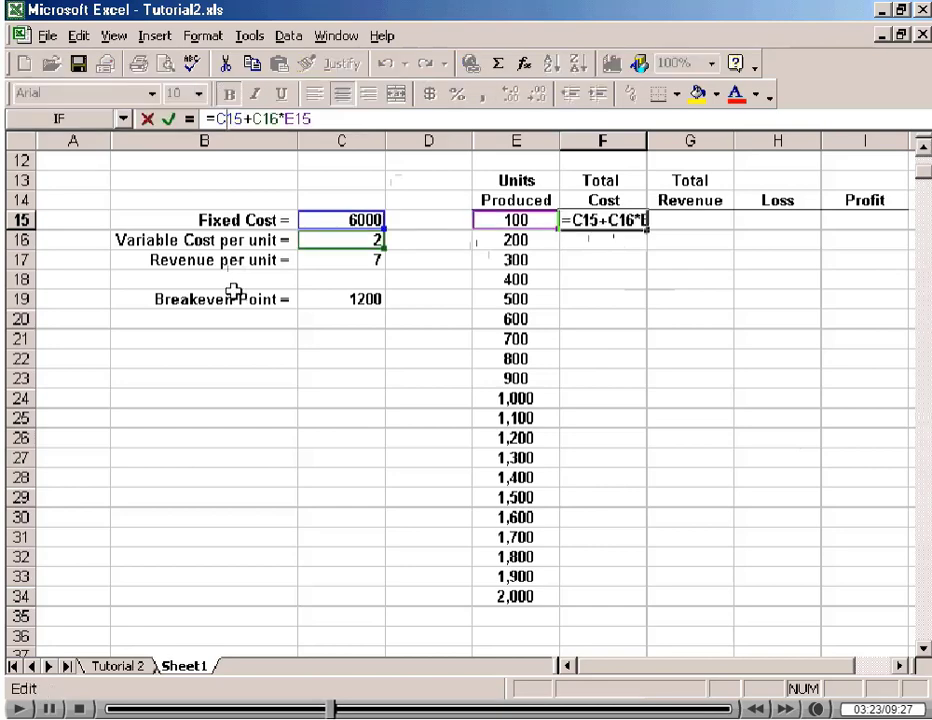
key(F4)
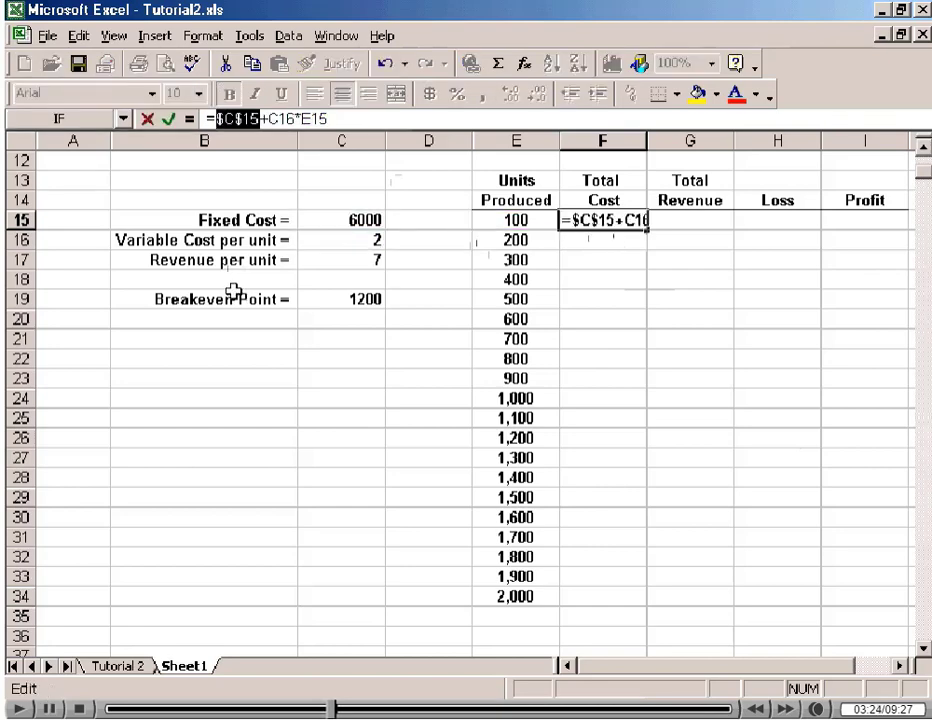
click(283, 120)
key(F4)
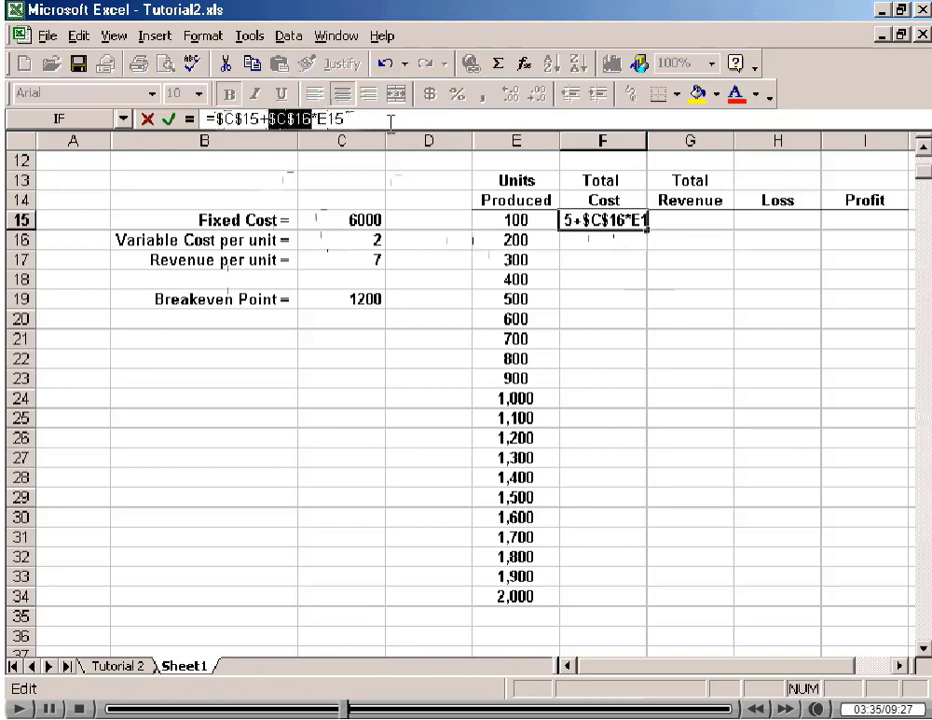
key(Return)
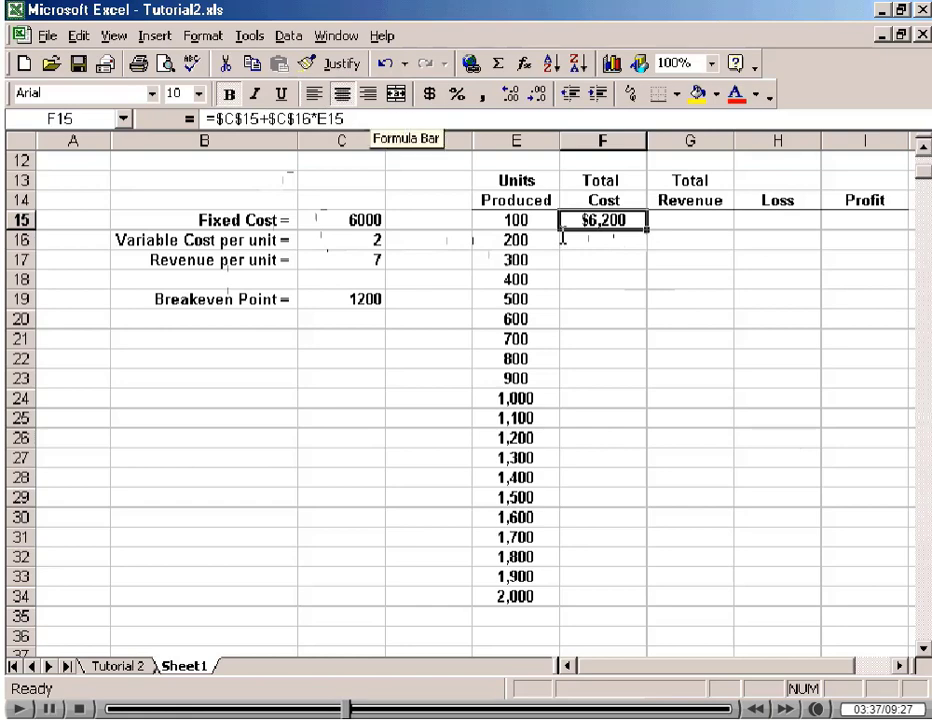
drag(647, 228, 655, 607)
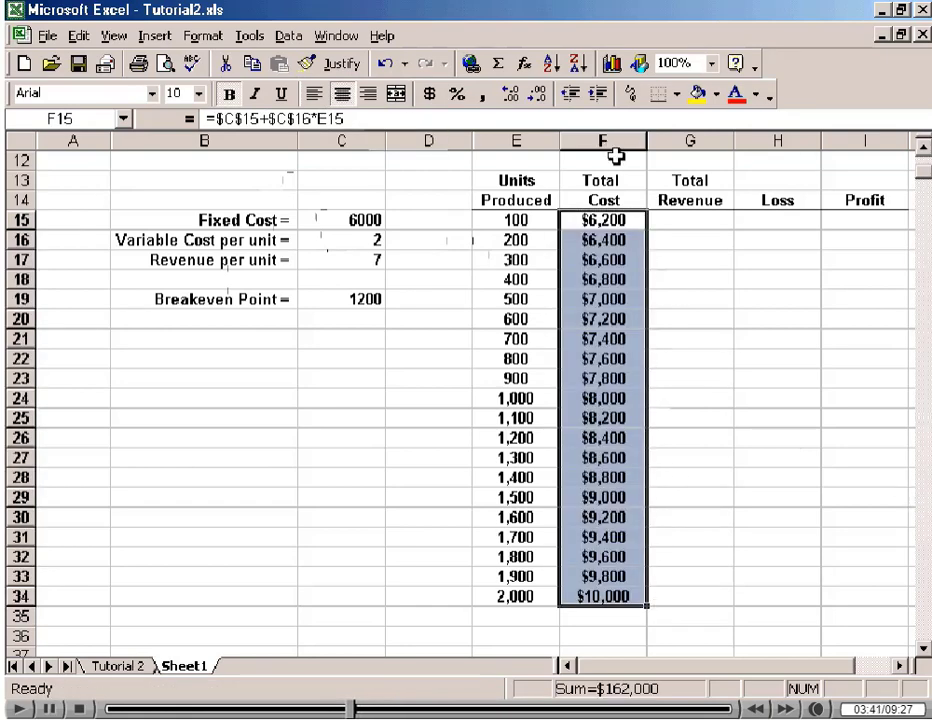
Calculate total revenue in G15 with the formula =$C$17*E15 and fill it down to G34.
click(697, 221)
text(=)
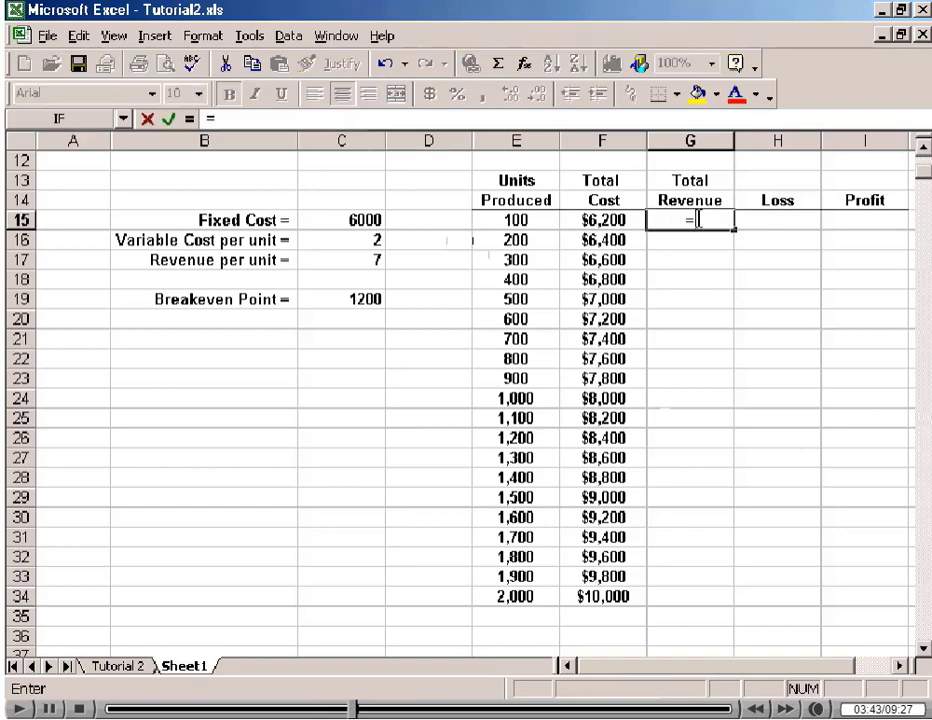
click(310, 260)
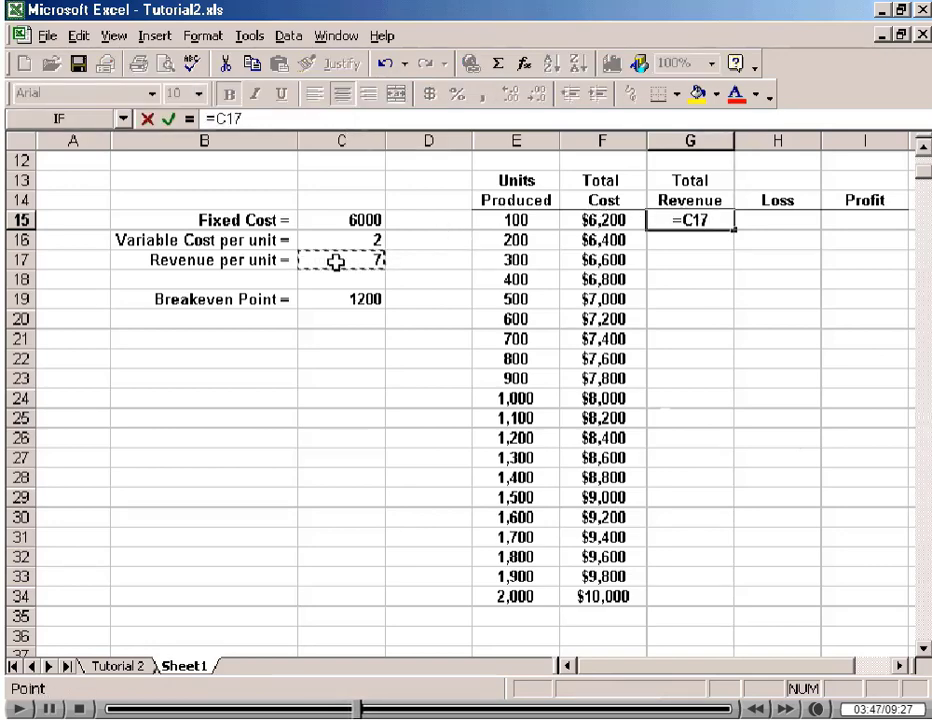
key(F4)
text(*)
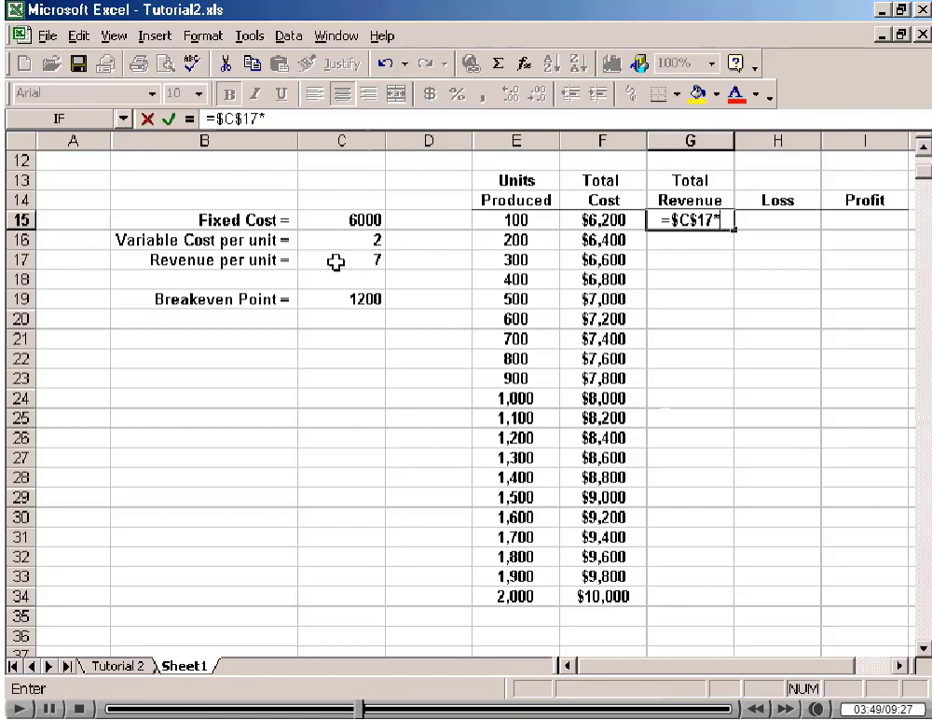
click(505, 220)
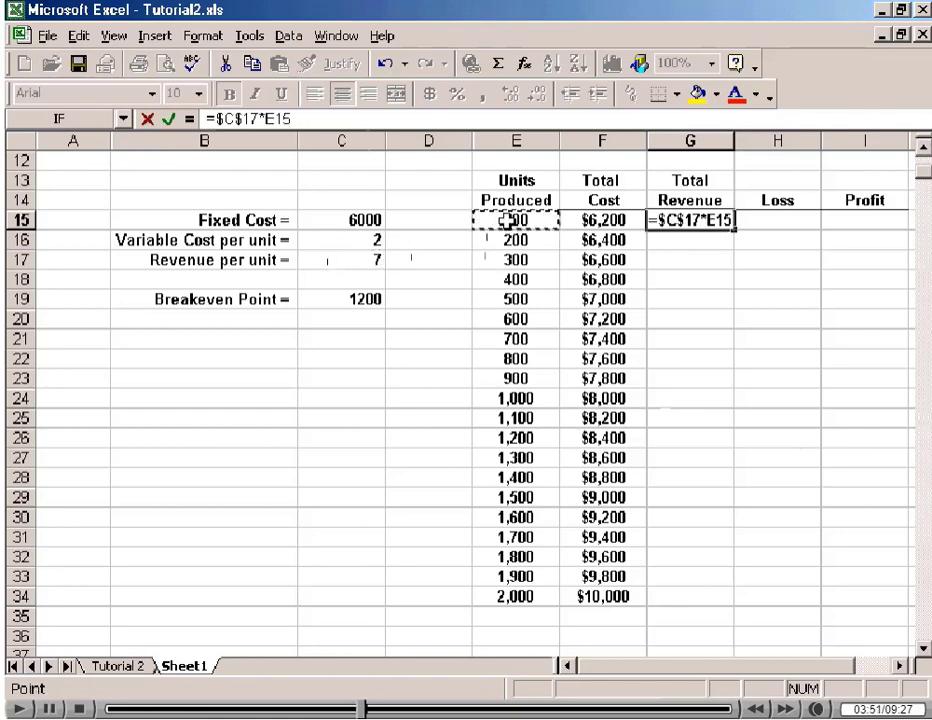
key(Return)
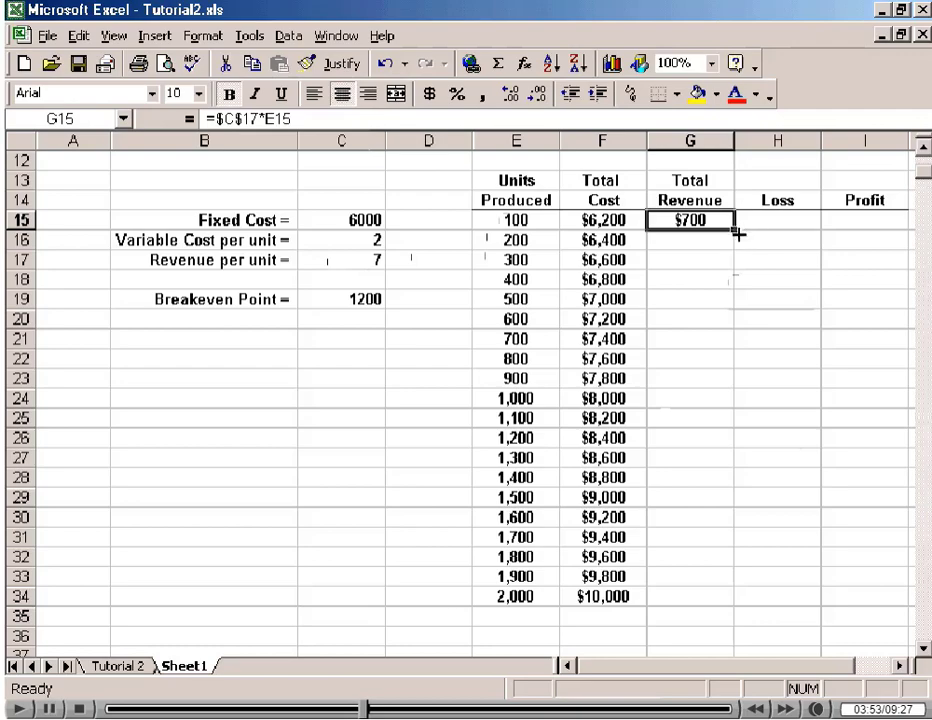
drag(736, 231, 743, 603)
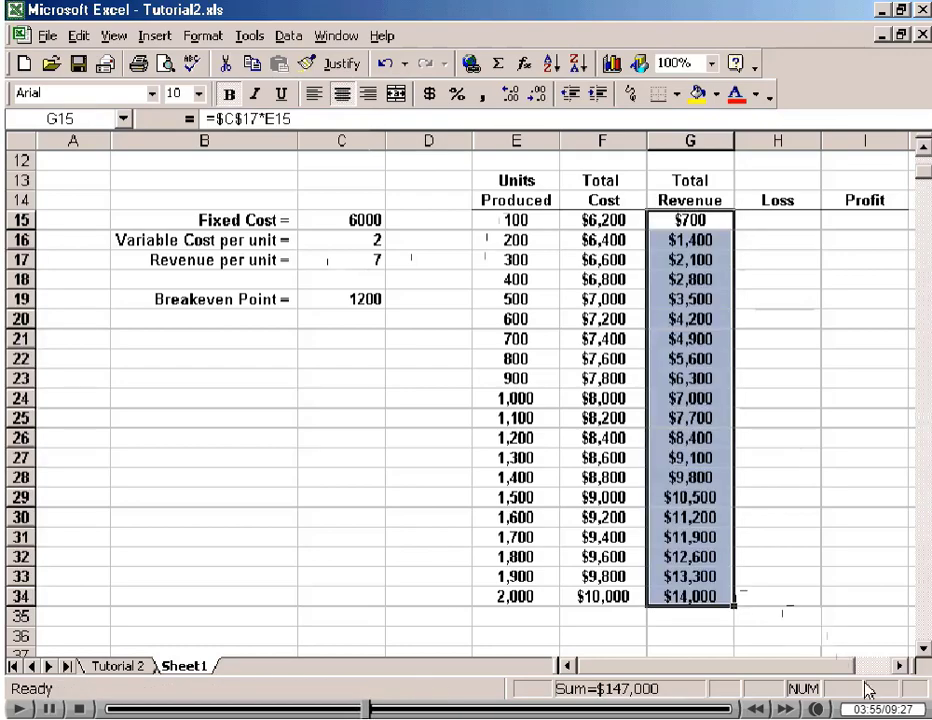
Insert the logical IF function in H15 under Loss with the logical test F15>G15.
click(898, 665)
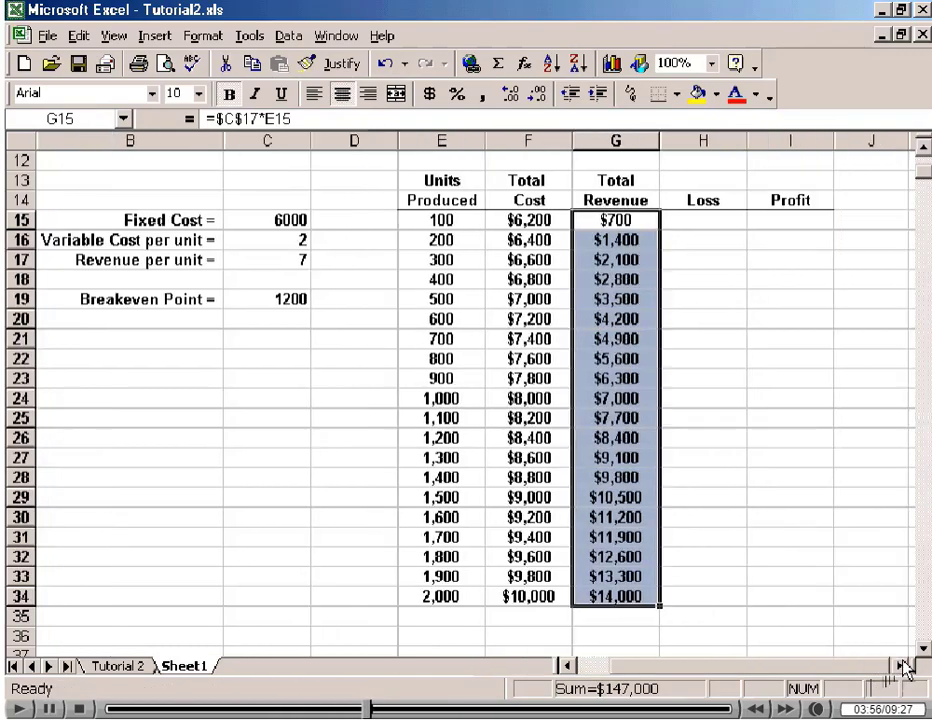
click(694, 220)
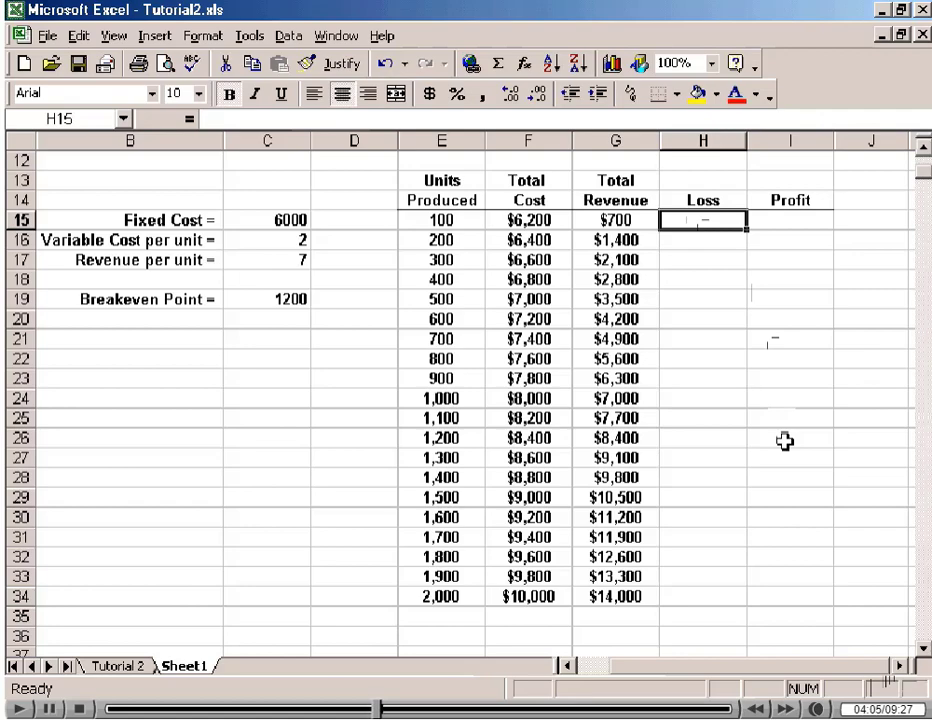
click(524, 66)
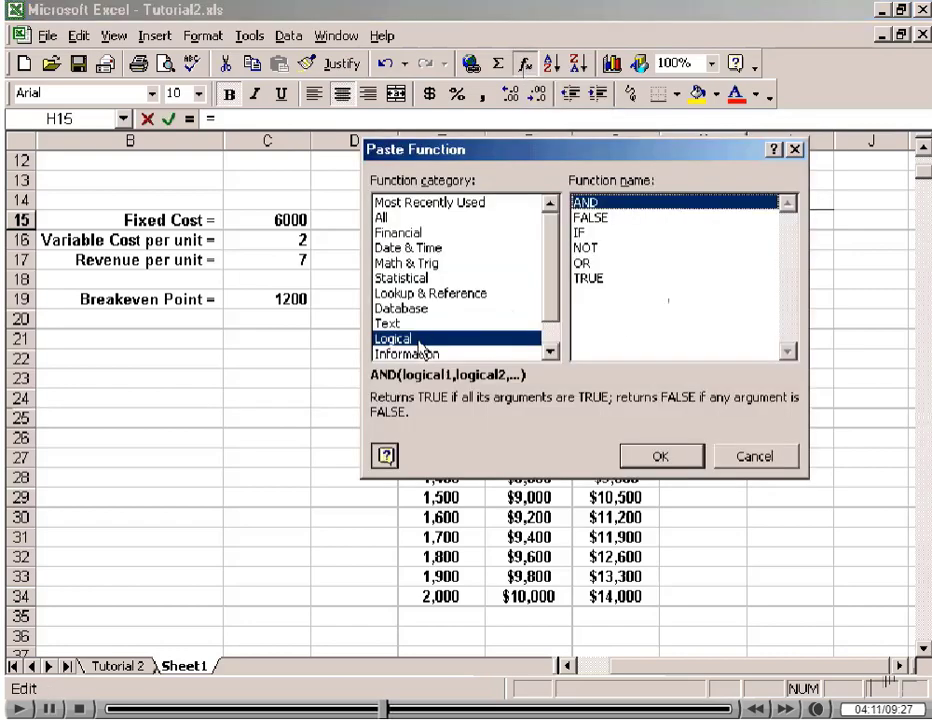
click(580, 232)
click(659, 456)
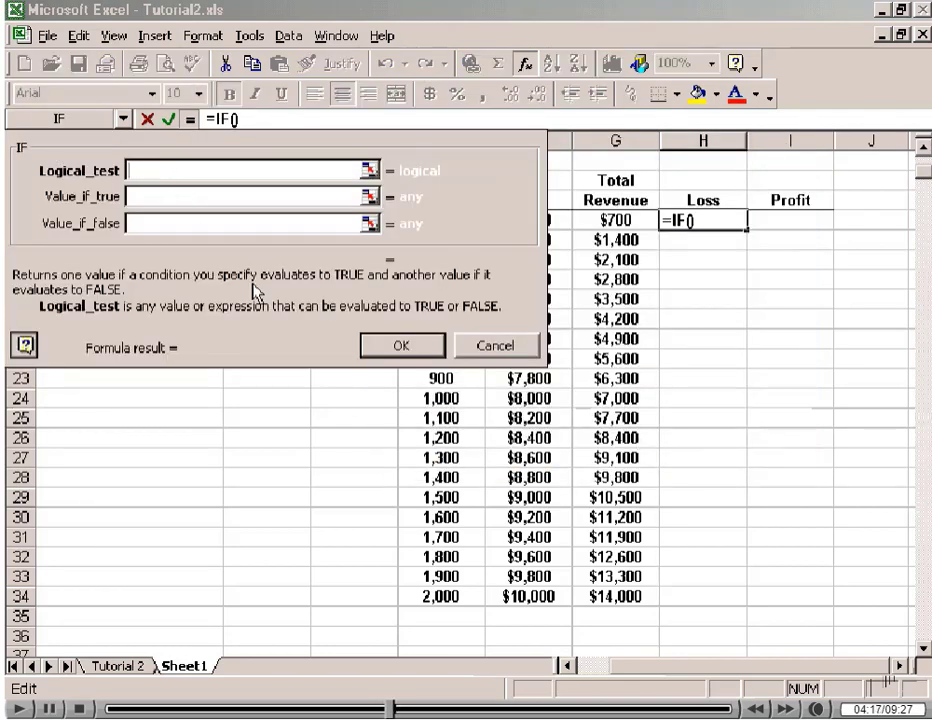
drag(282, 149, 316, 354)
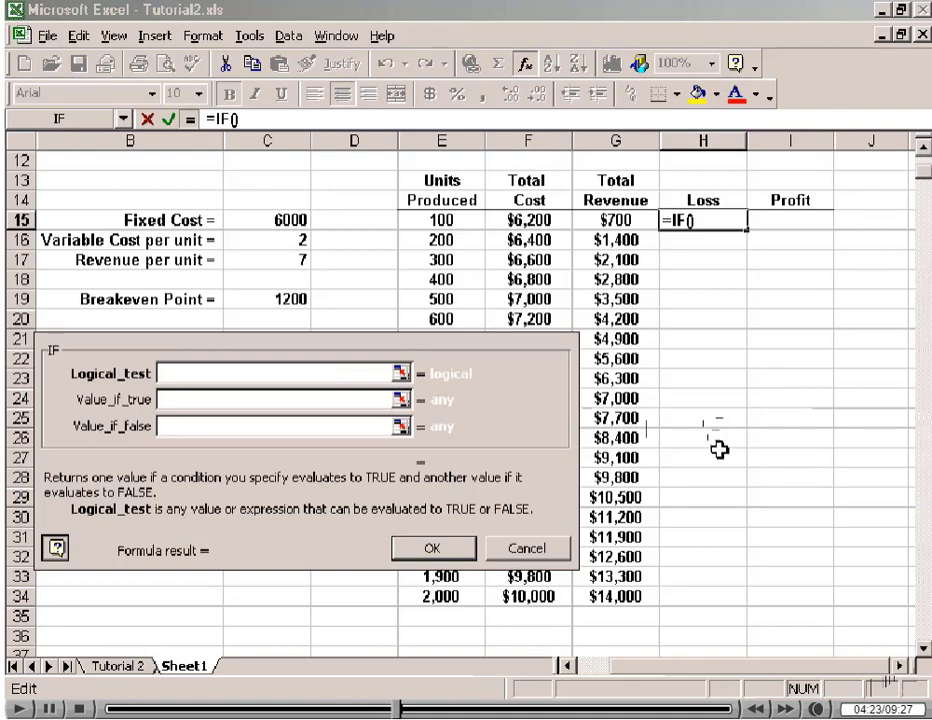
click(537, 221)
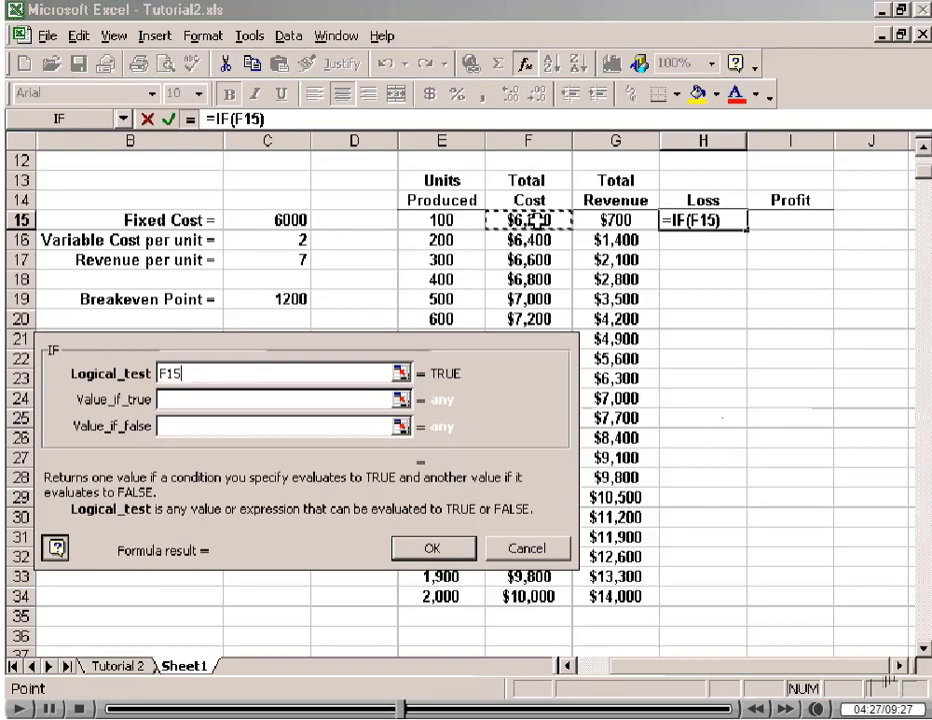
text(>)
click(617, 221)
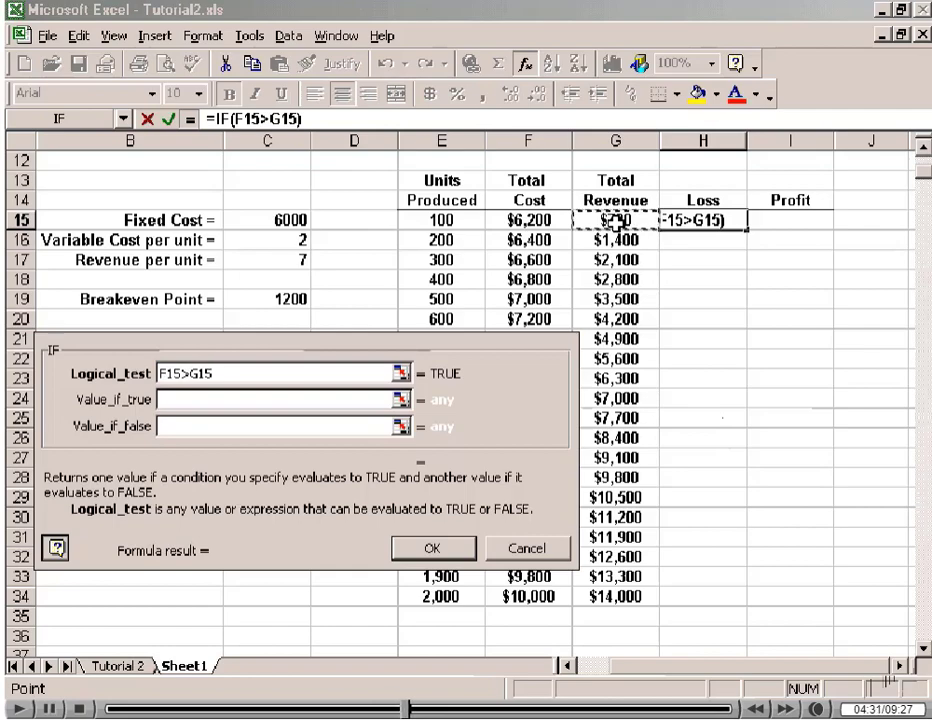
Complete the IF function with F15-G15 if true and 0 if false, and fill the loss formula down to H34.
click(180, 398)
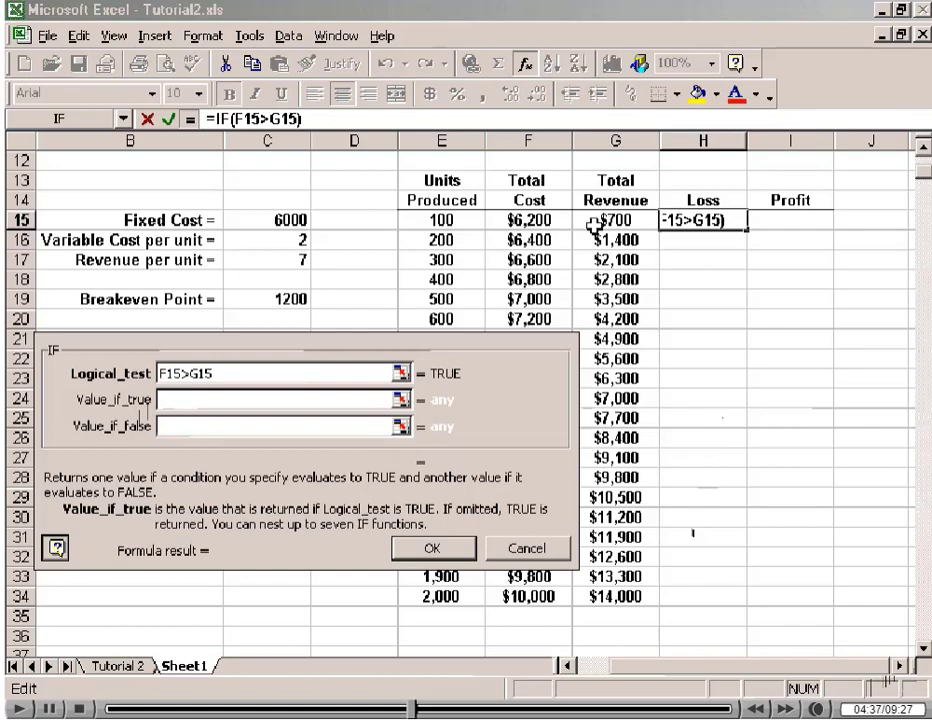
click(533, 220)
text(-)
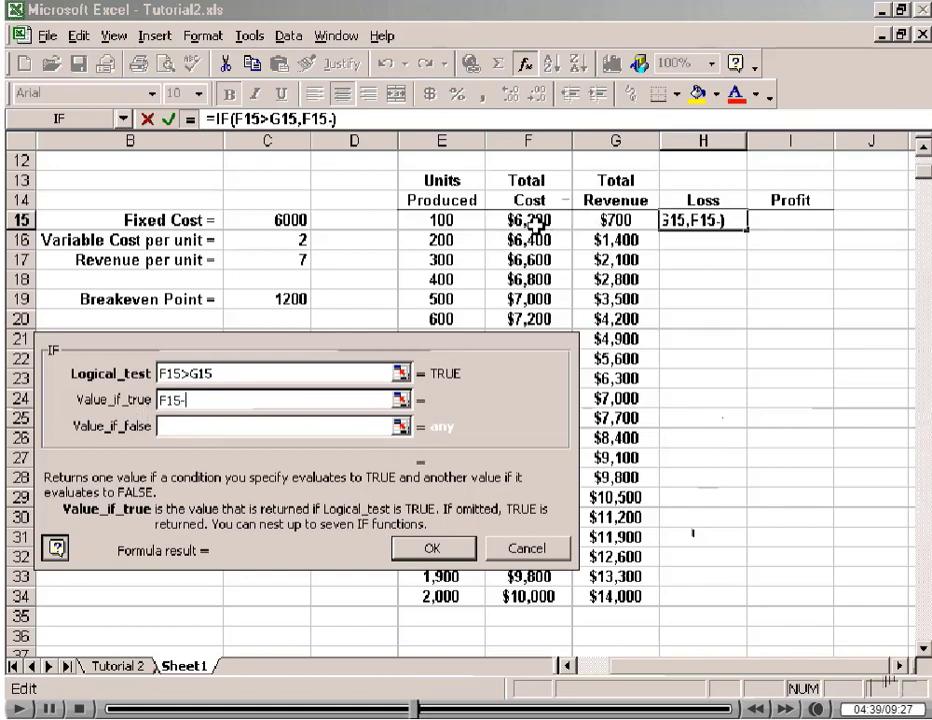
click(610, 220)
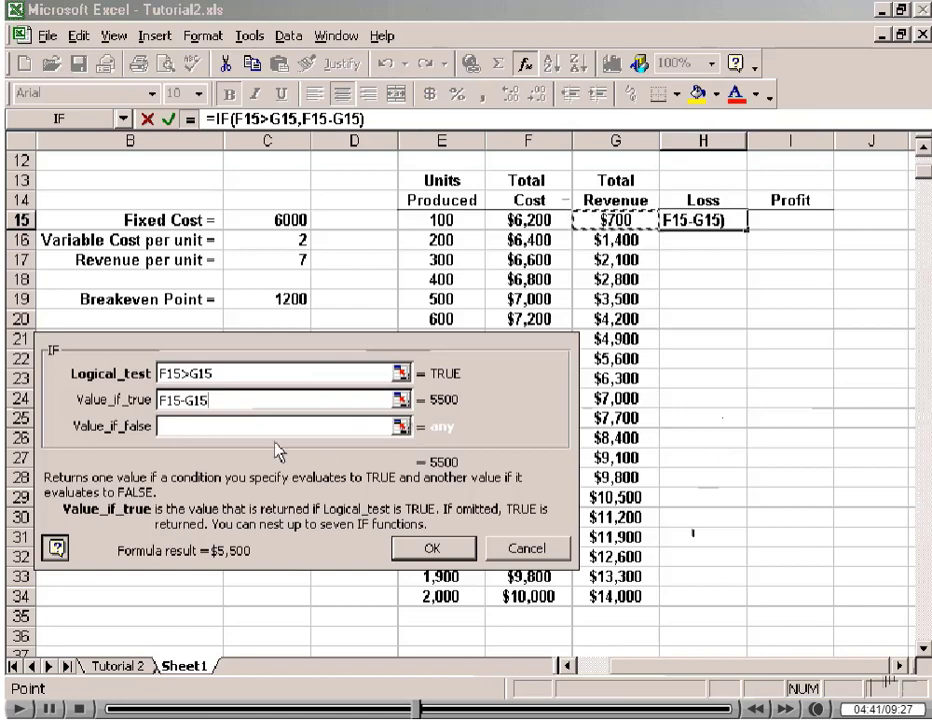
click(172, 426)
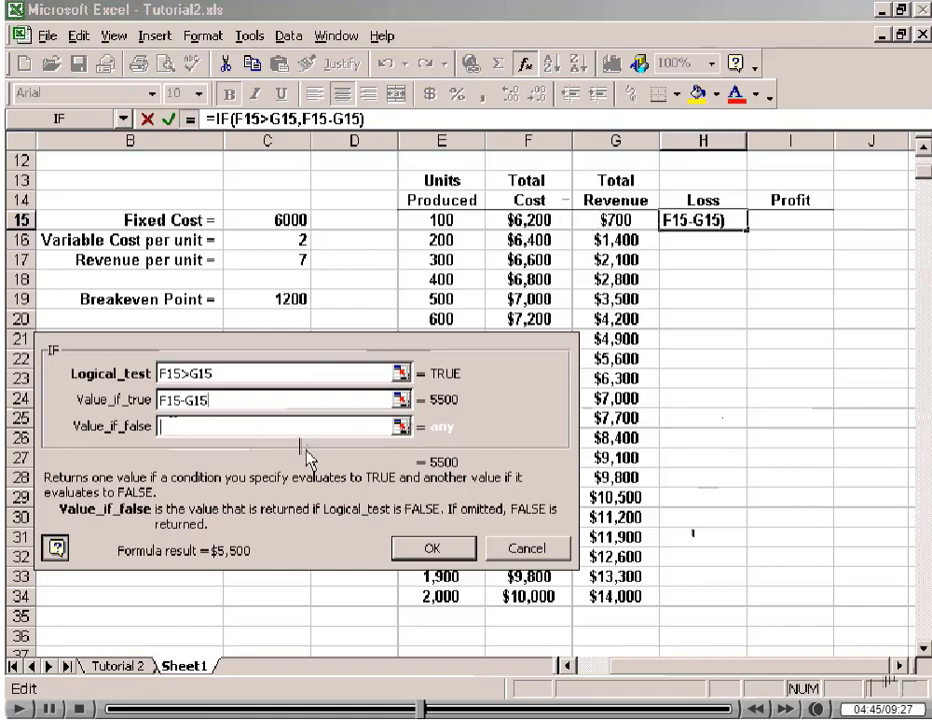
text(0)
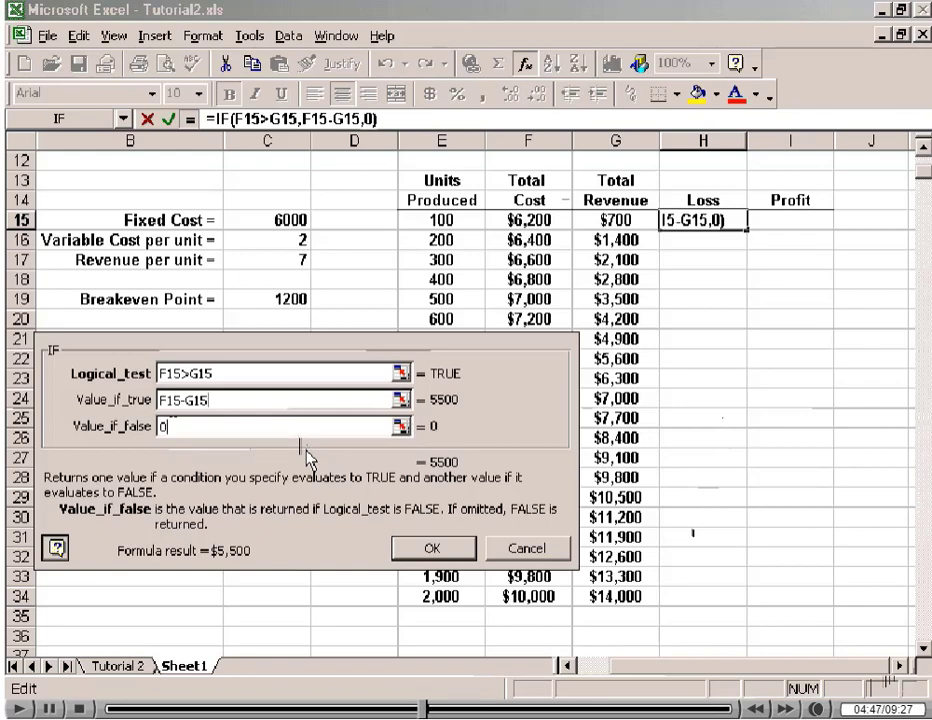
click(418, 548)
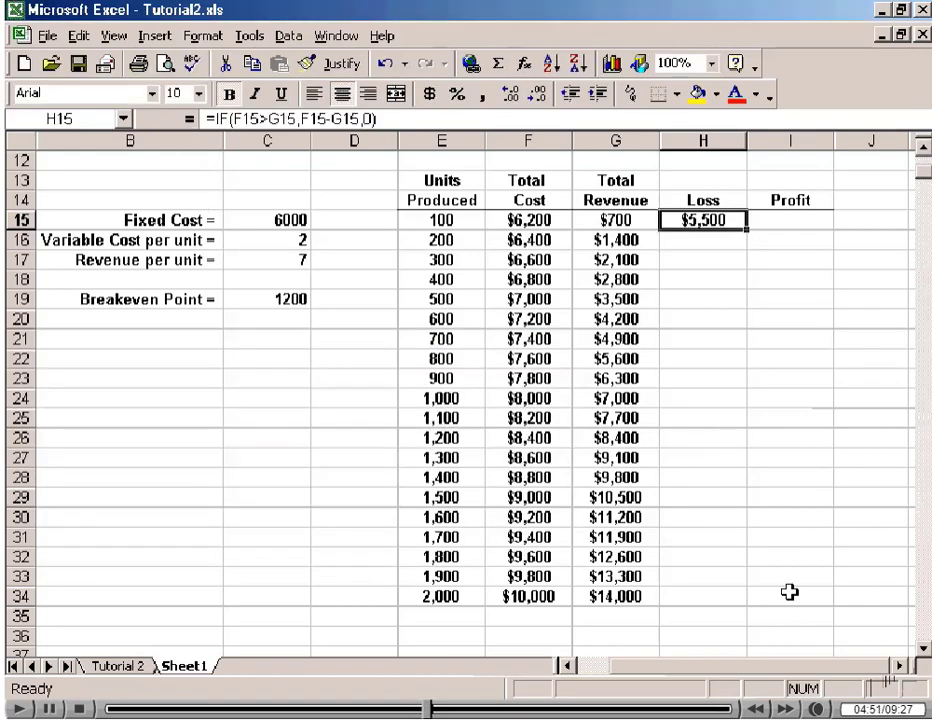
drag(746, 230, 751, 605)
click(703, 438)
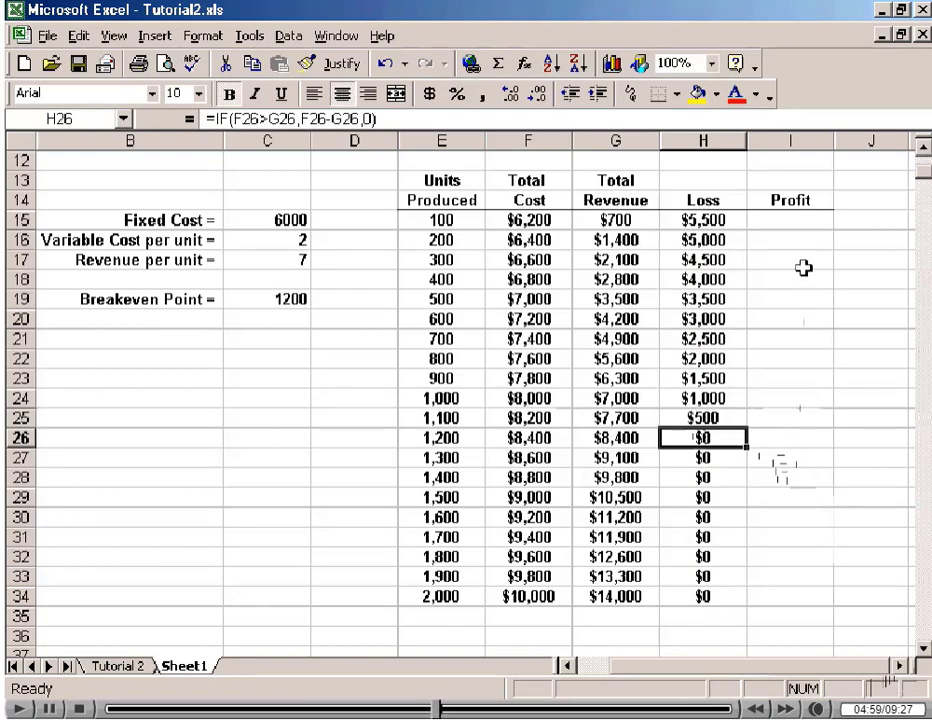
Start an IF formula in I15 under Profit with the logical test G15>F15.
click(790, 220)
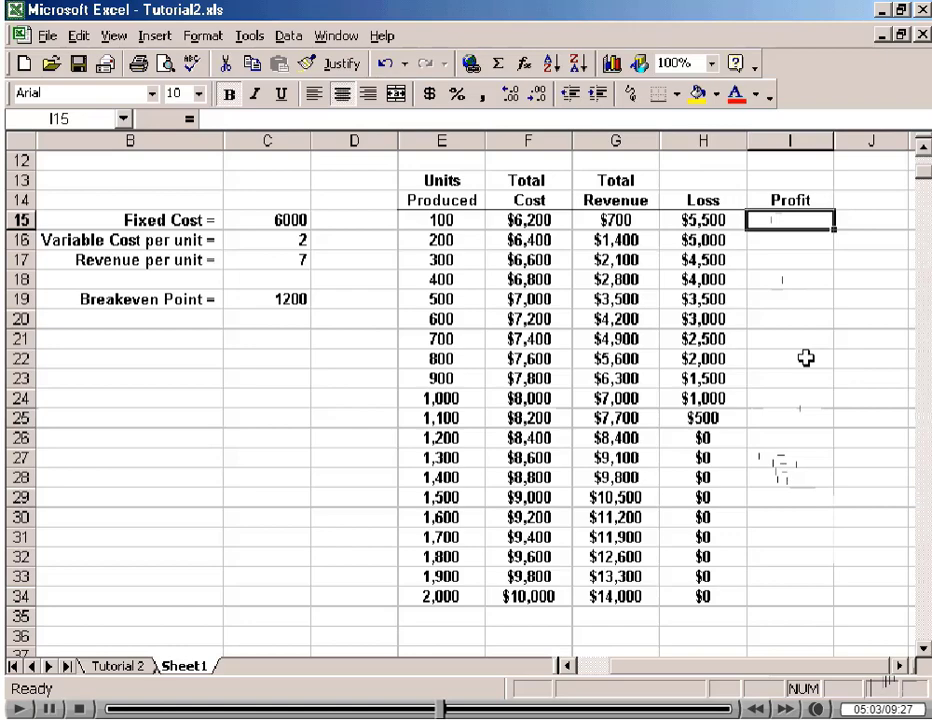
text(=)
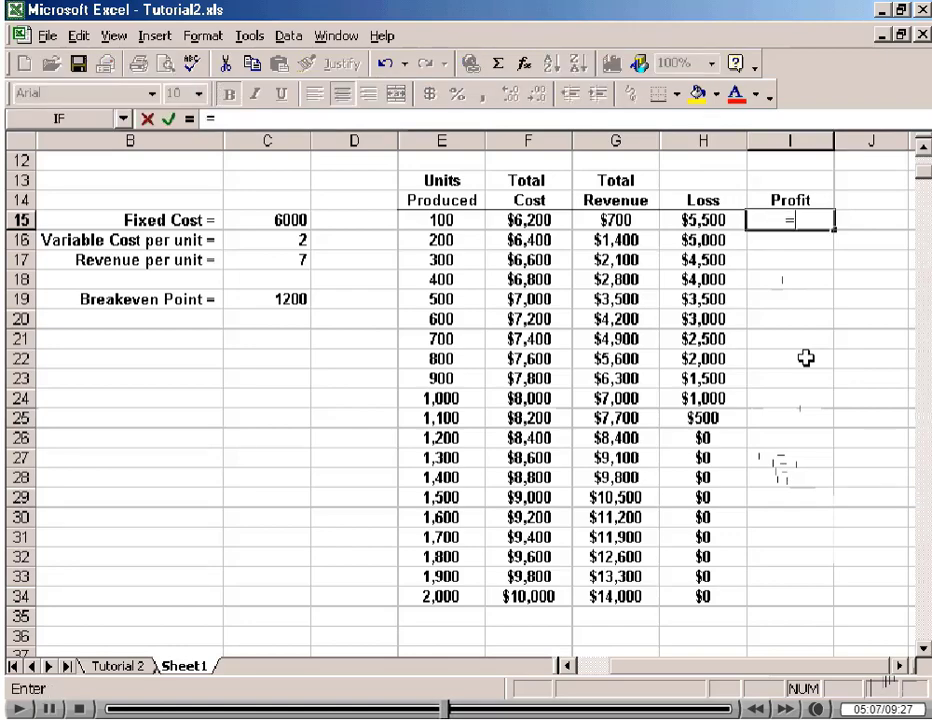
text(if()
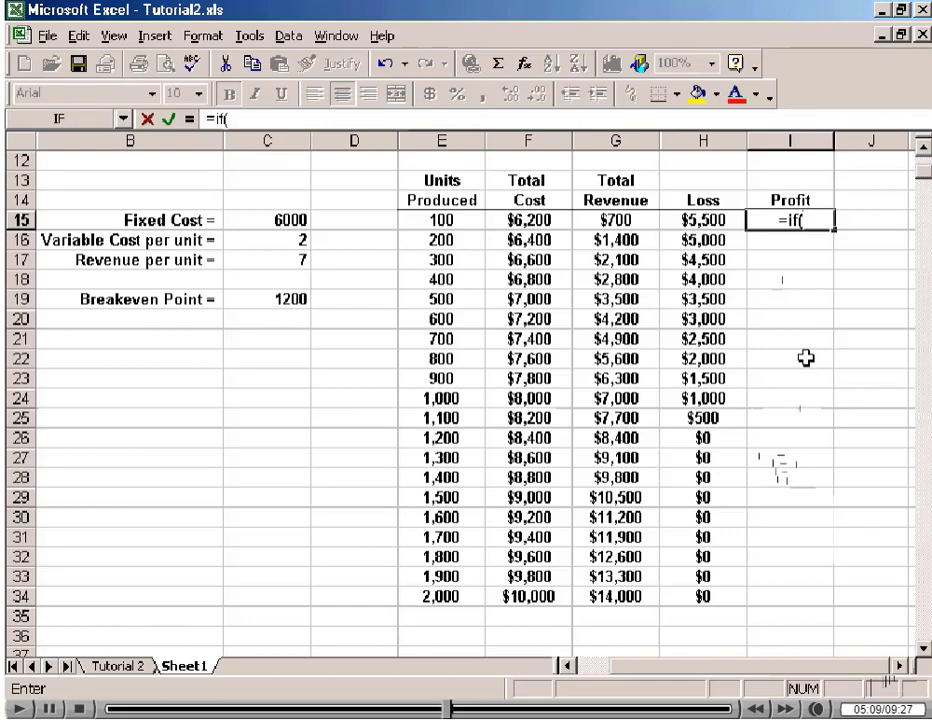
click(614, 220)
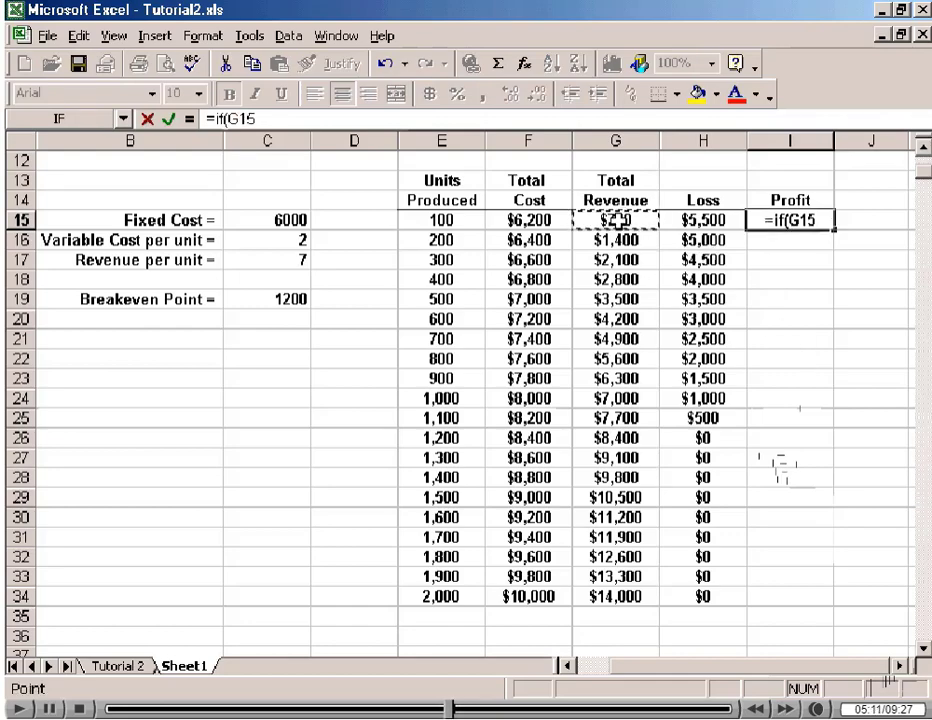
text(>)
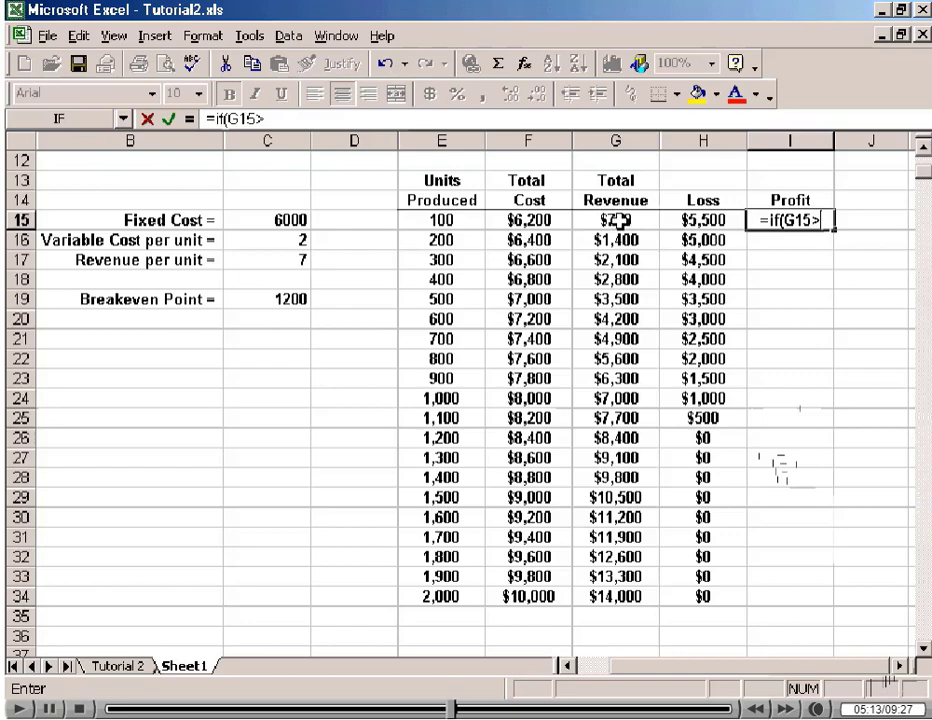
click(527, 220)
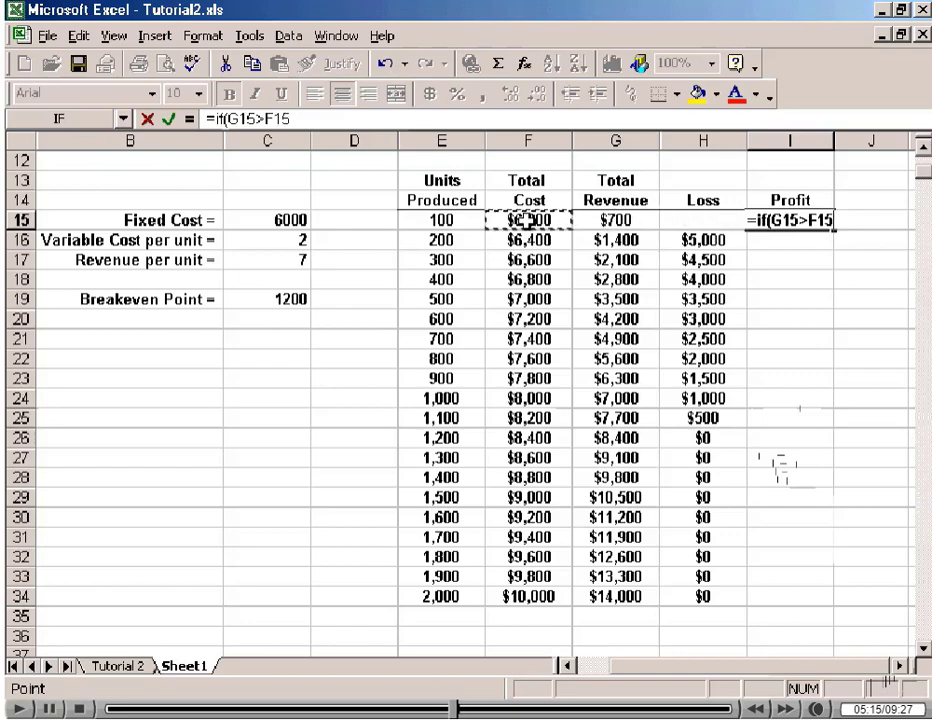
text(,)
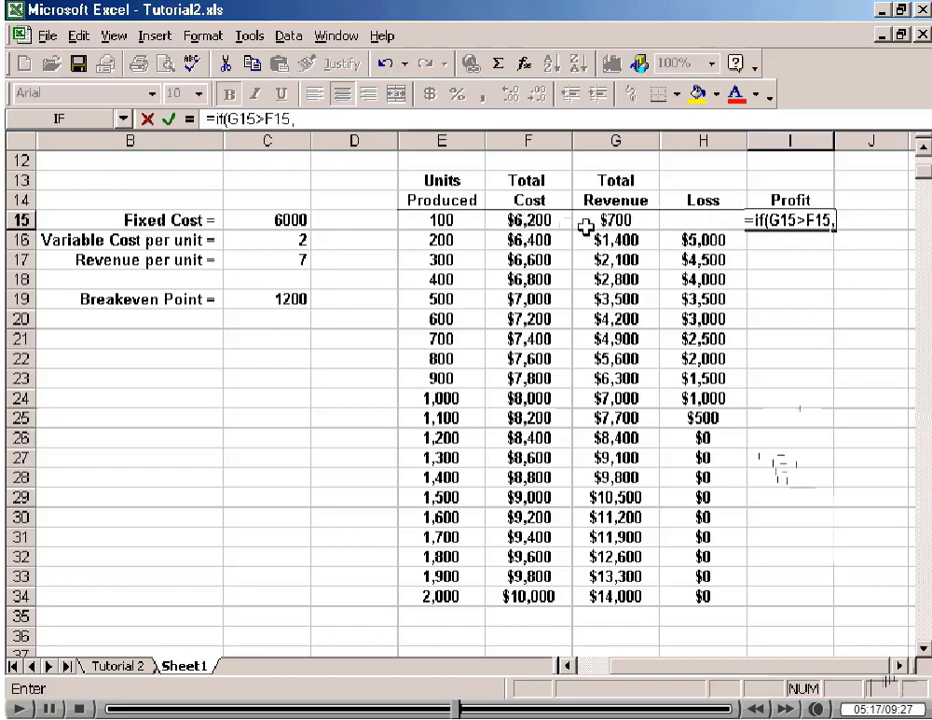
Complete the I15 profit formula with G15-F15 if true and 0 if false, and fill it down to I34.
click(620, 220)
text(-)
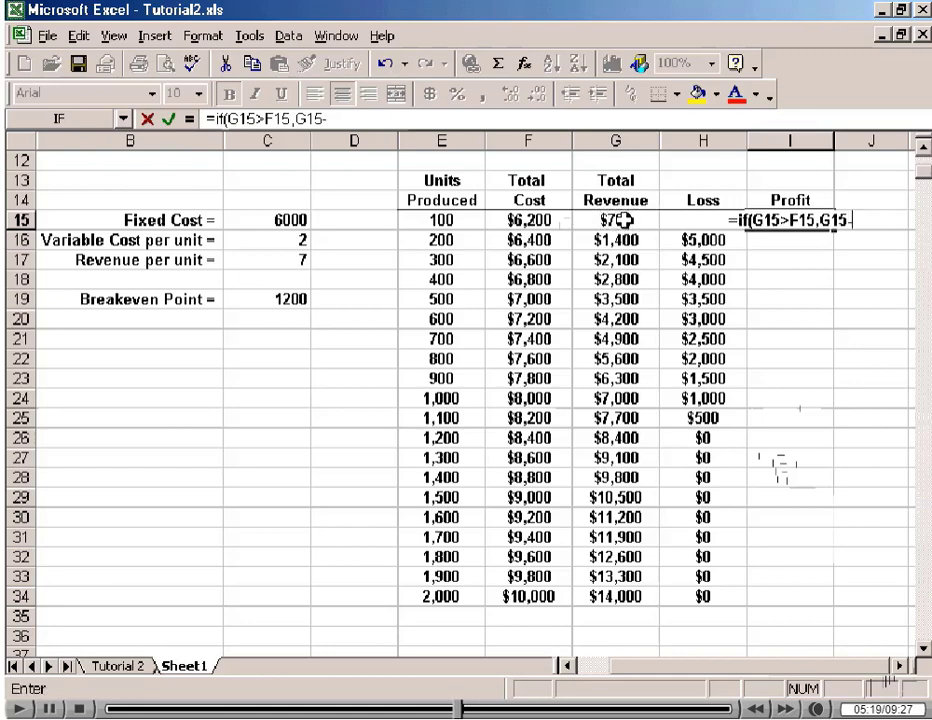
click(525, 218)
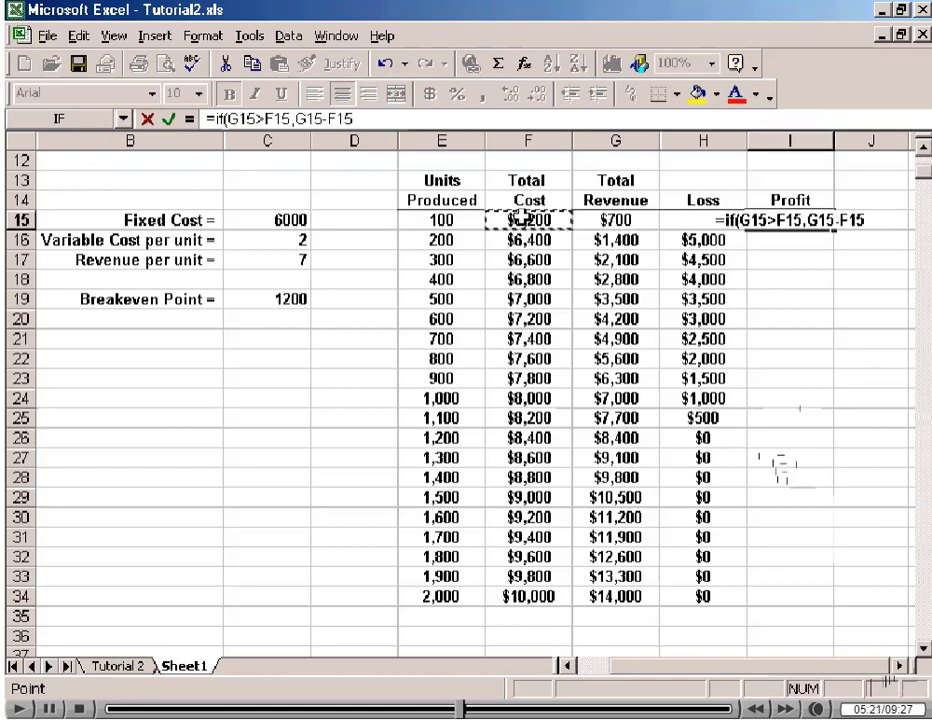
text(,0)
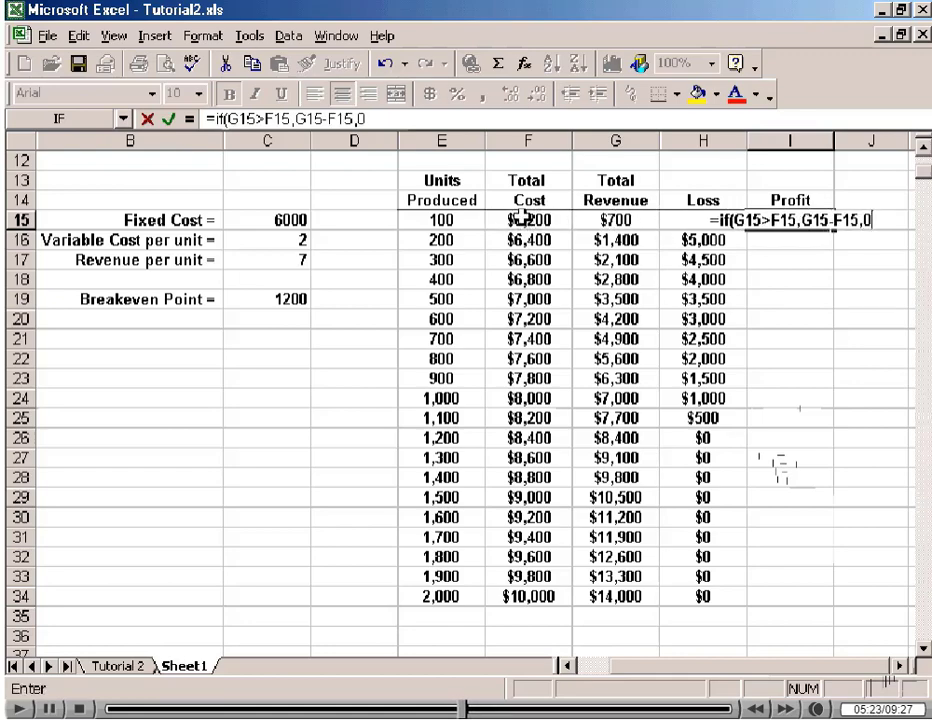
text())
key(ctrl+Return)
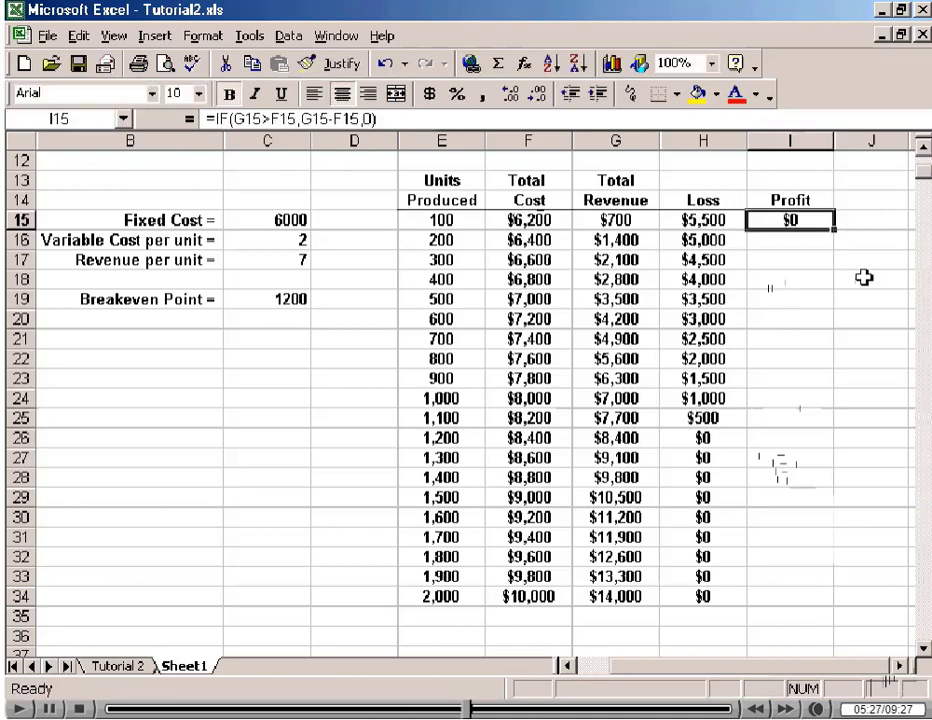
drag(836, 230, 768, 599)
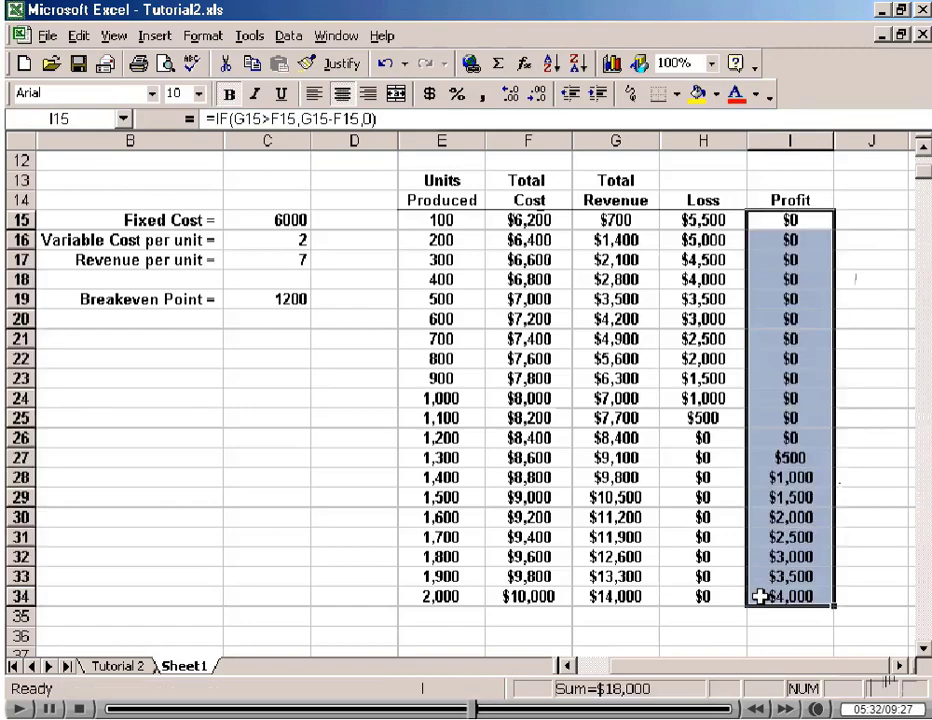
click(786, 437)
key(Down)
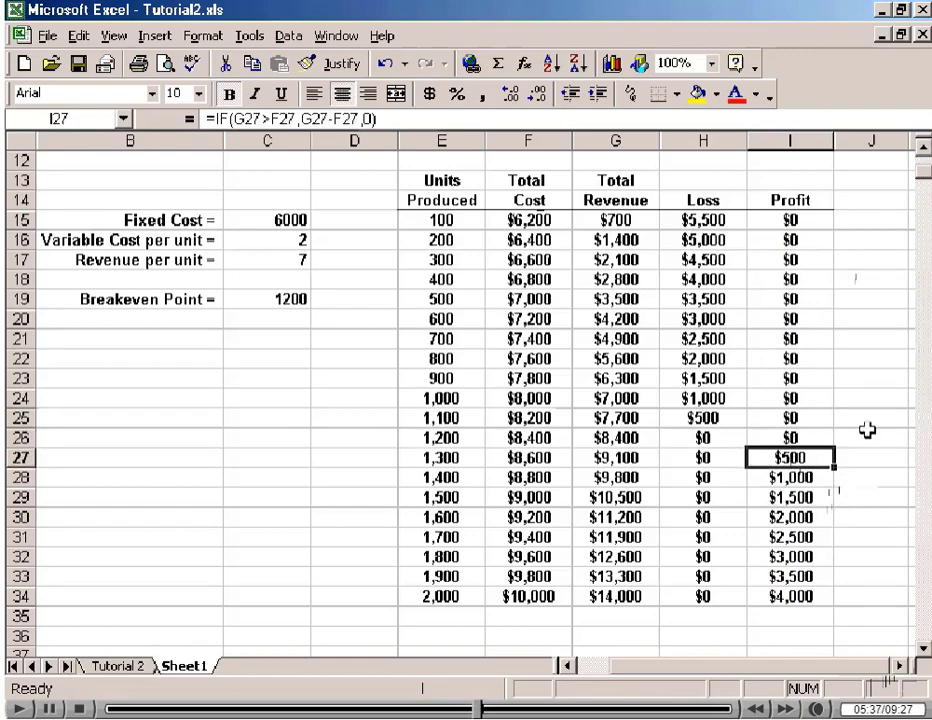
Read question b and look up the profit or loss for 1,000 pies in the breakeven table.
click(924, 150)
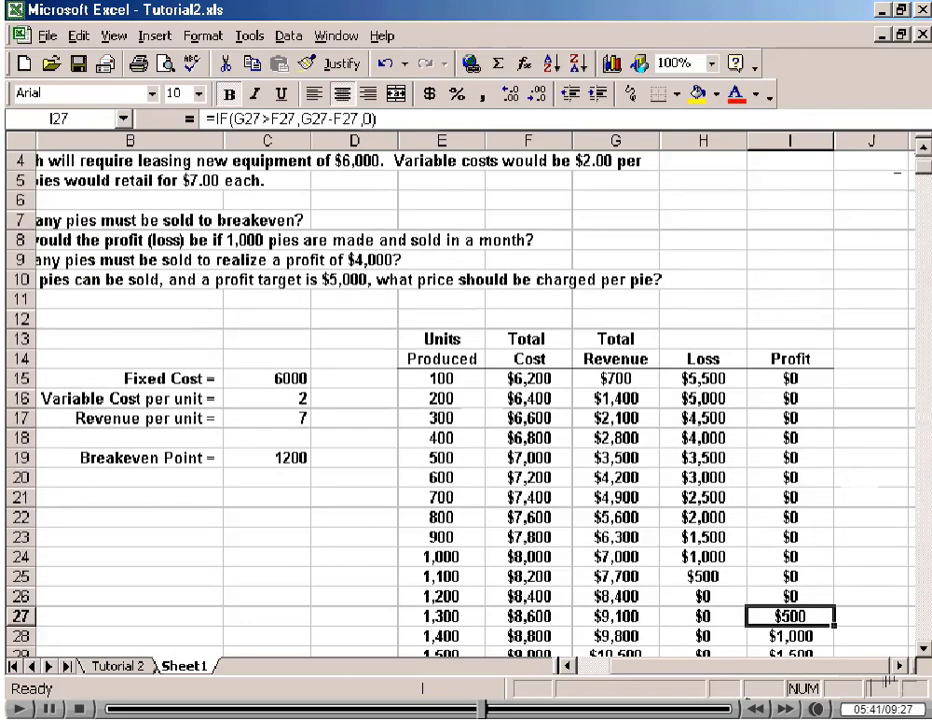
click(559, 663)
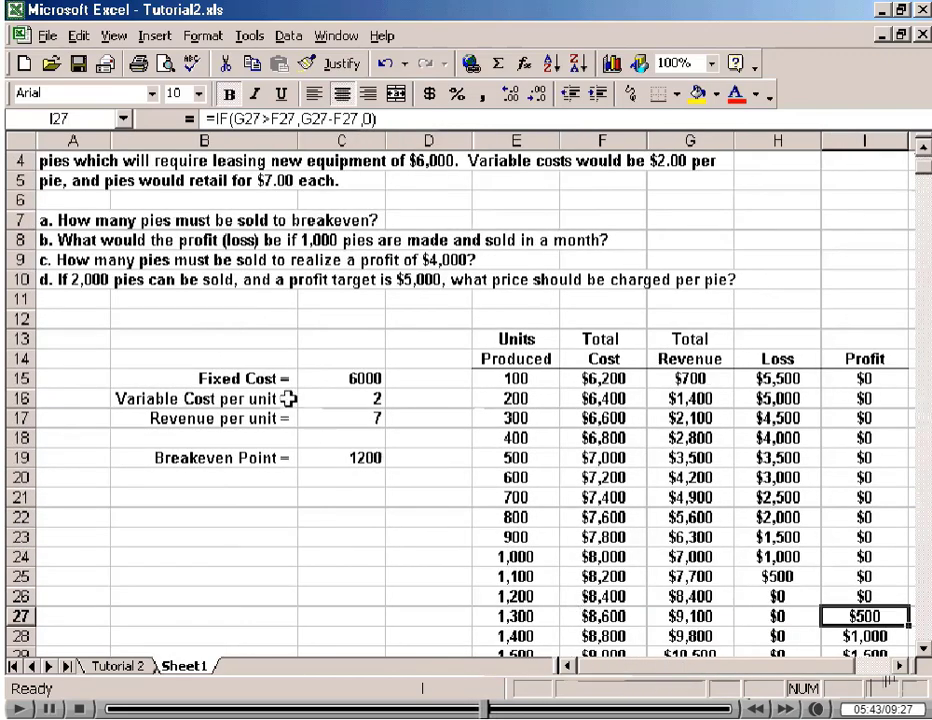
click(104, 240)
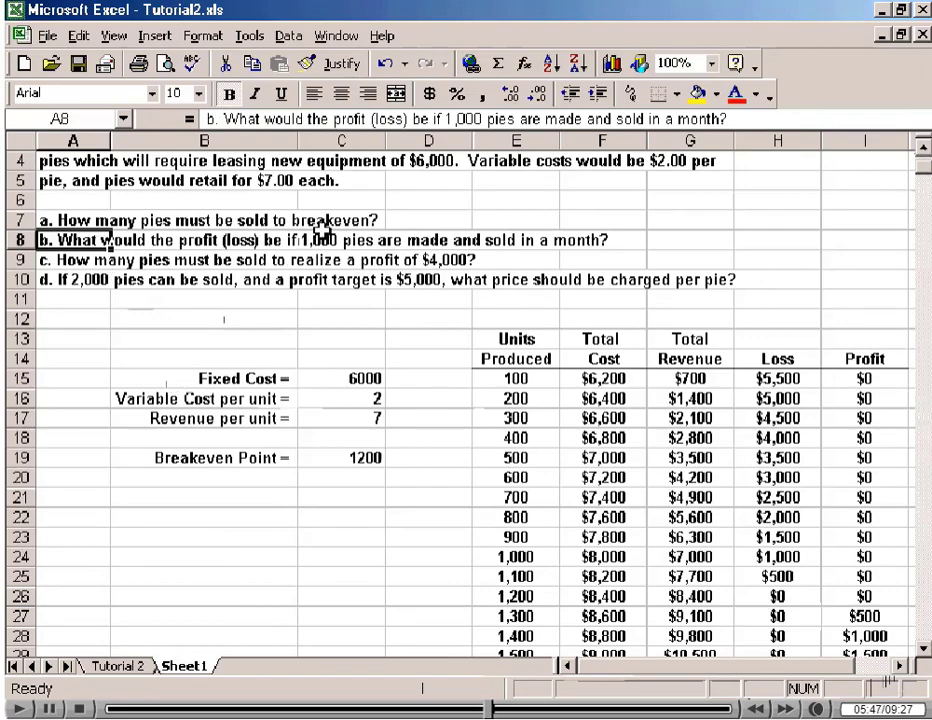
click(522, 557)
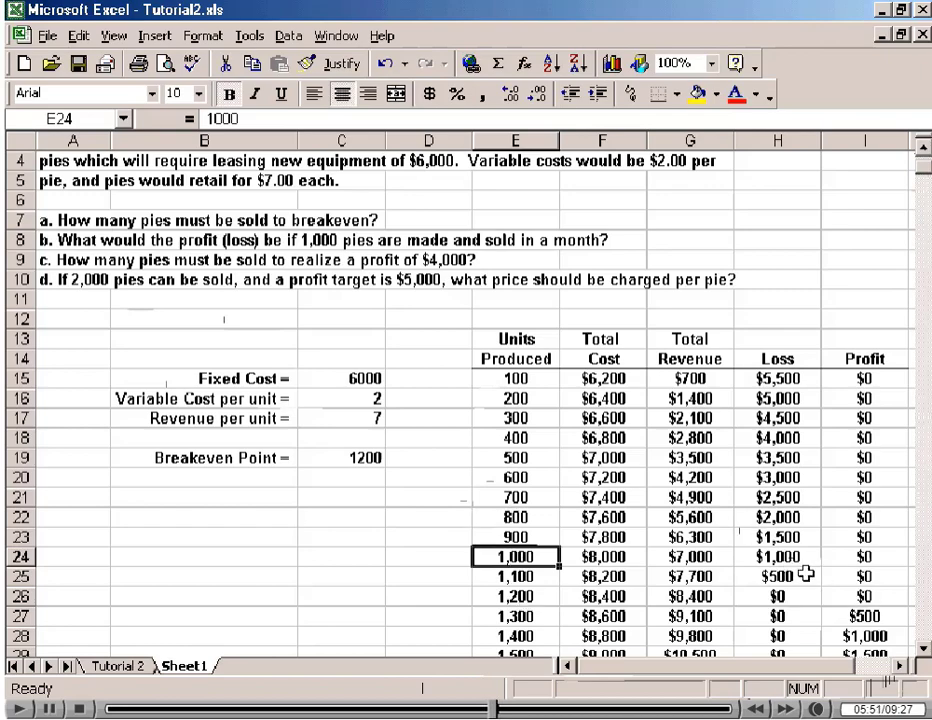
click(779, 557)
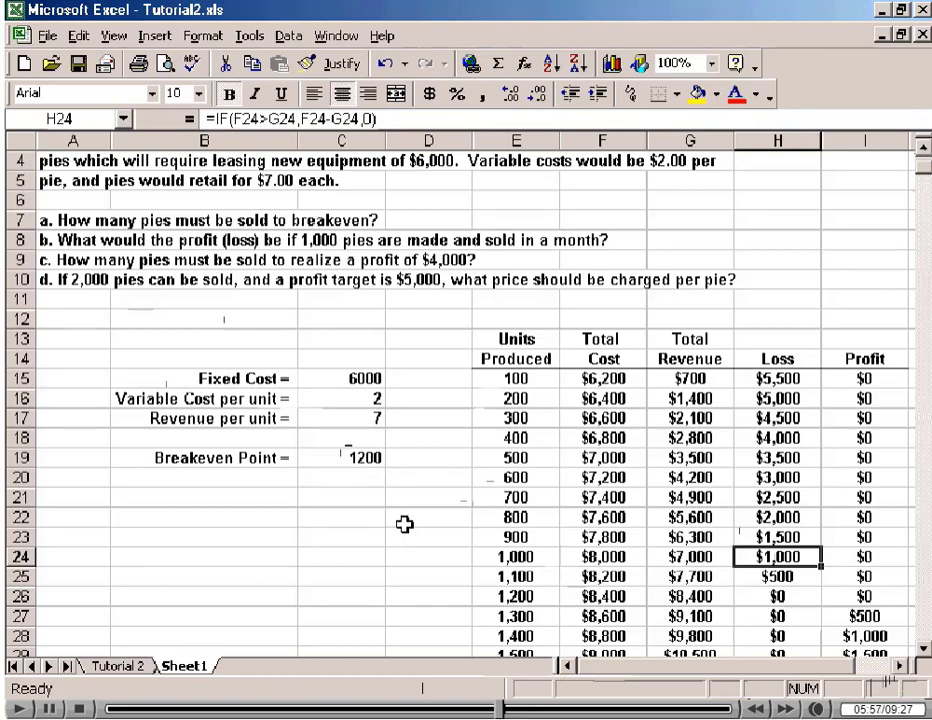
Read question c and find the units produced that give a $4,000 profit in the table.
click(106, 259)
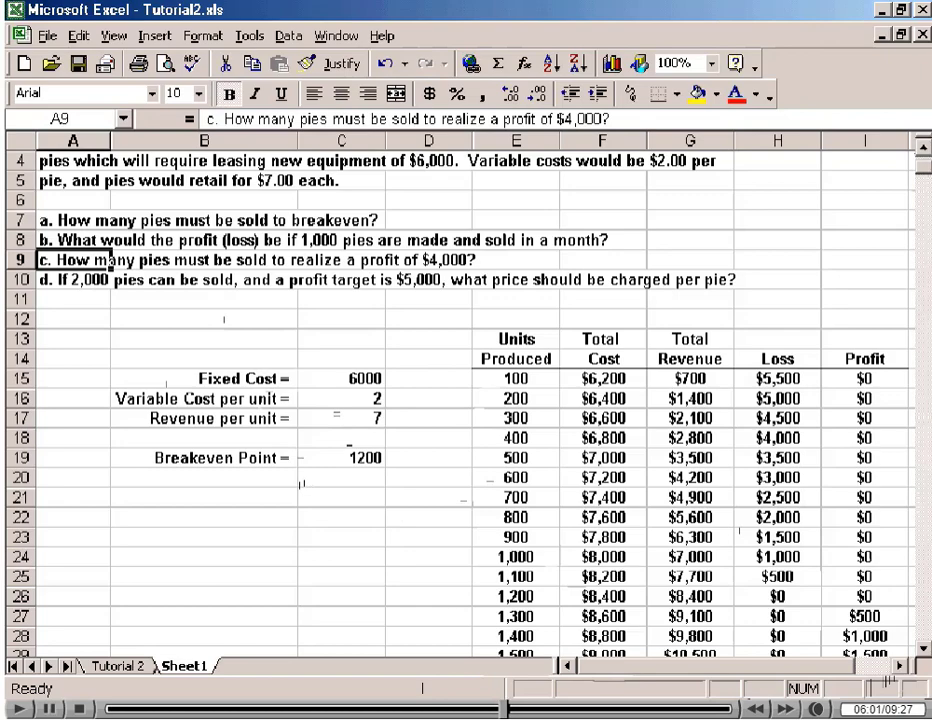
scroll(925, 655, down, 3)
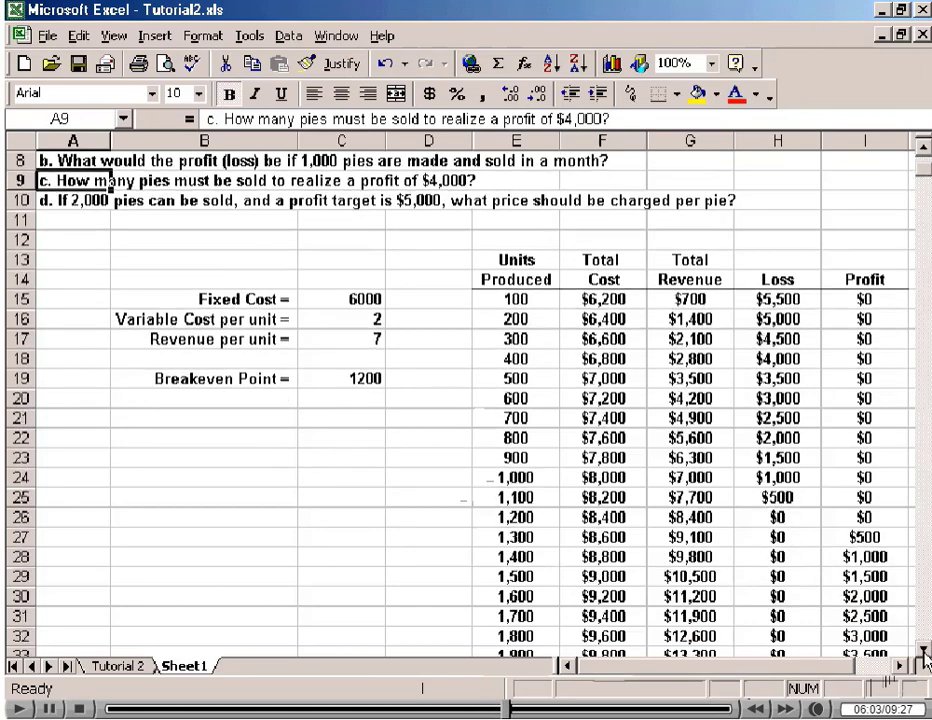
click(876, 577)
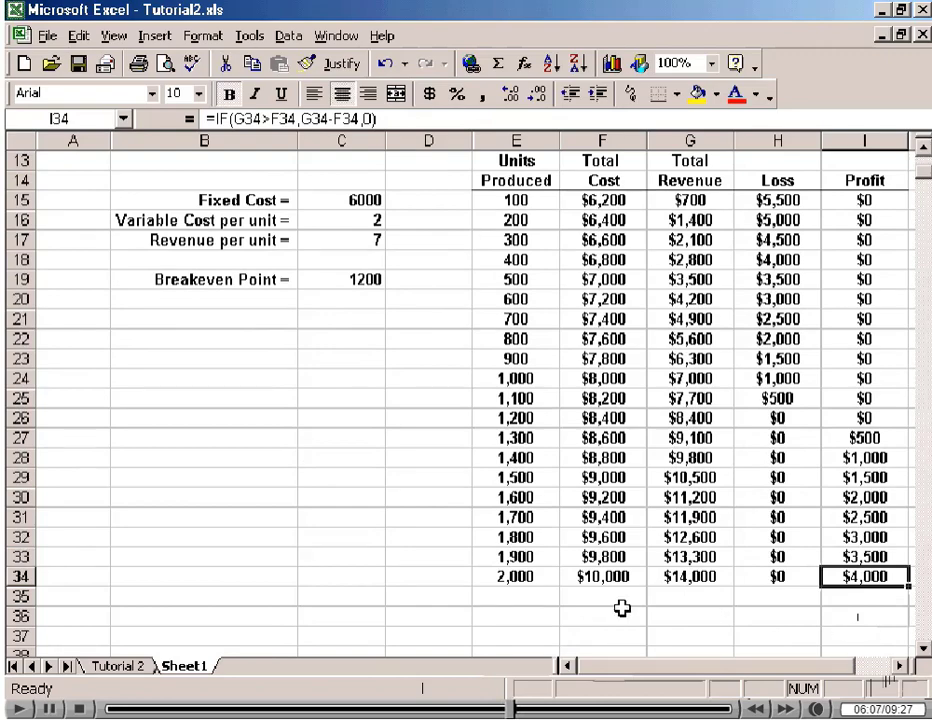
click(510, 578)
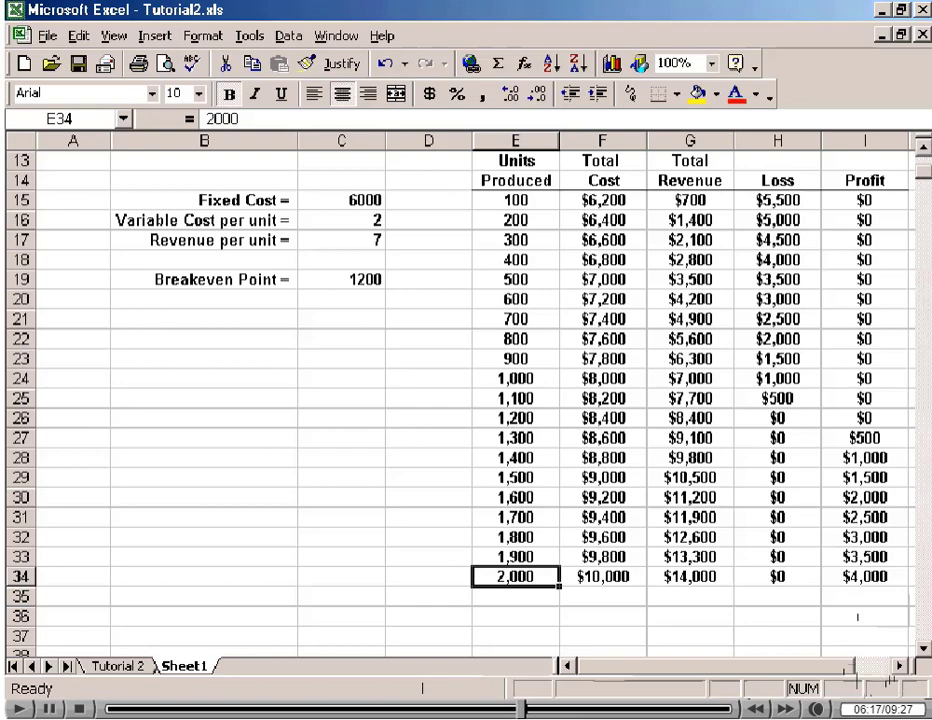
Review question d and start Goal Seek with the 2,000-unit profit cell I34 as the set cell.
click(924, 148)
click(924, 148)
click(924, 148)
click(924, 148)
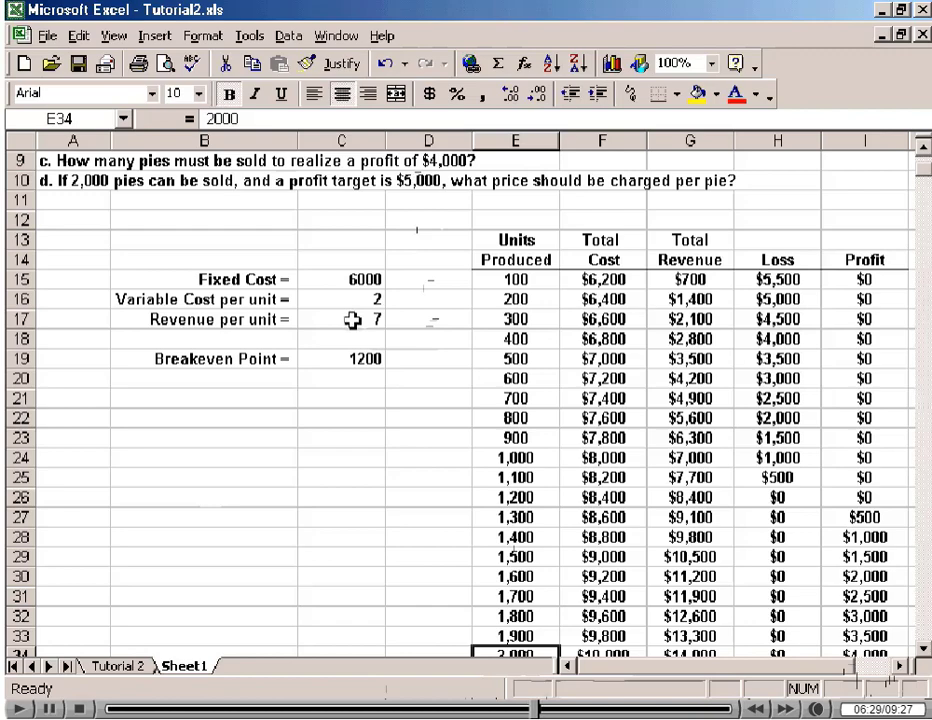
click(924, 651)
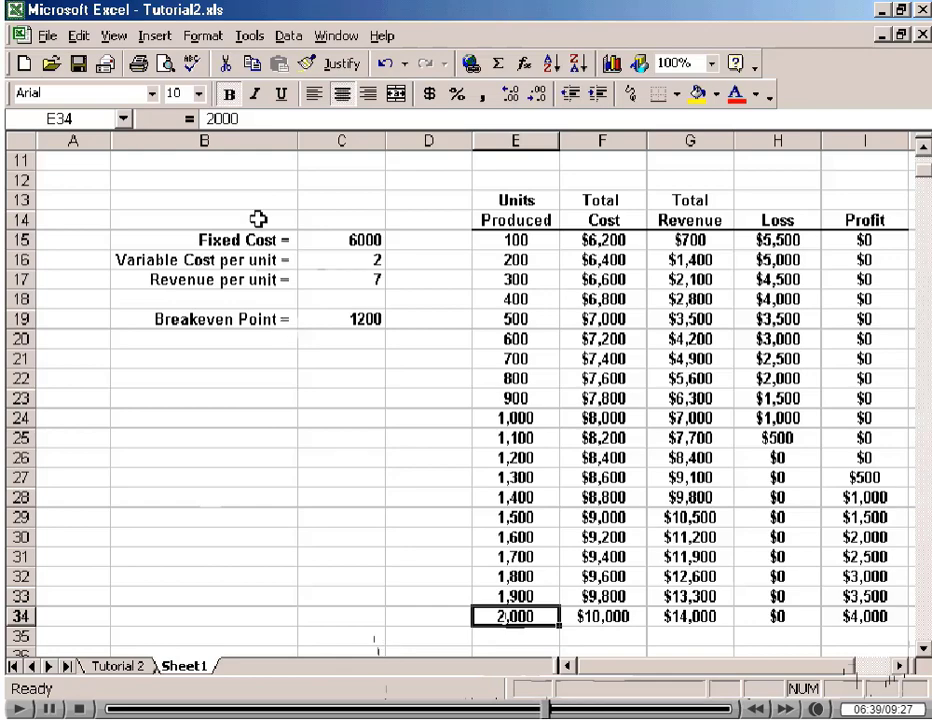
click(250, 36)
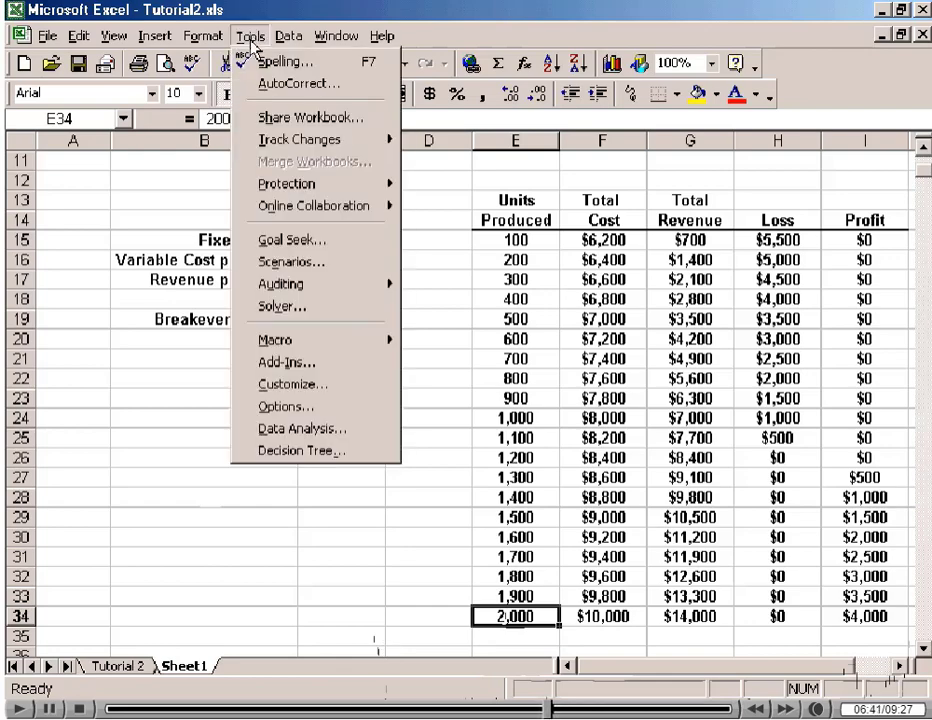
click(300, 240)
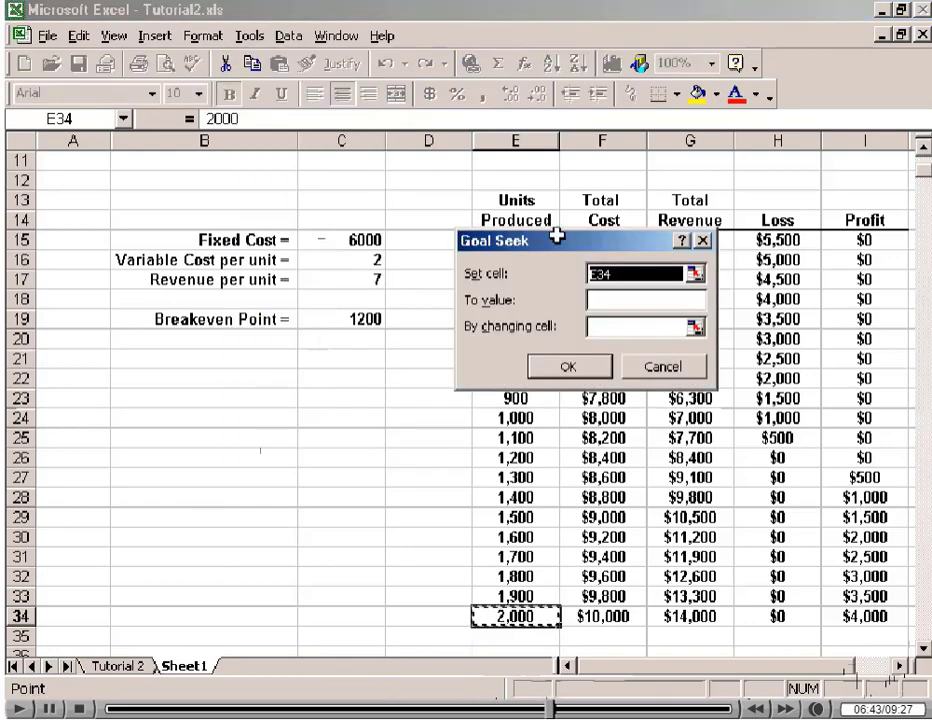
drag(500, 241, 165, 347)
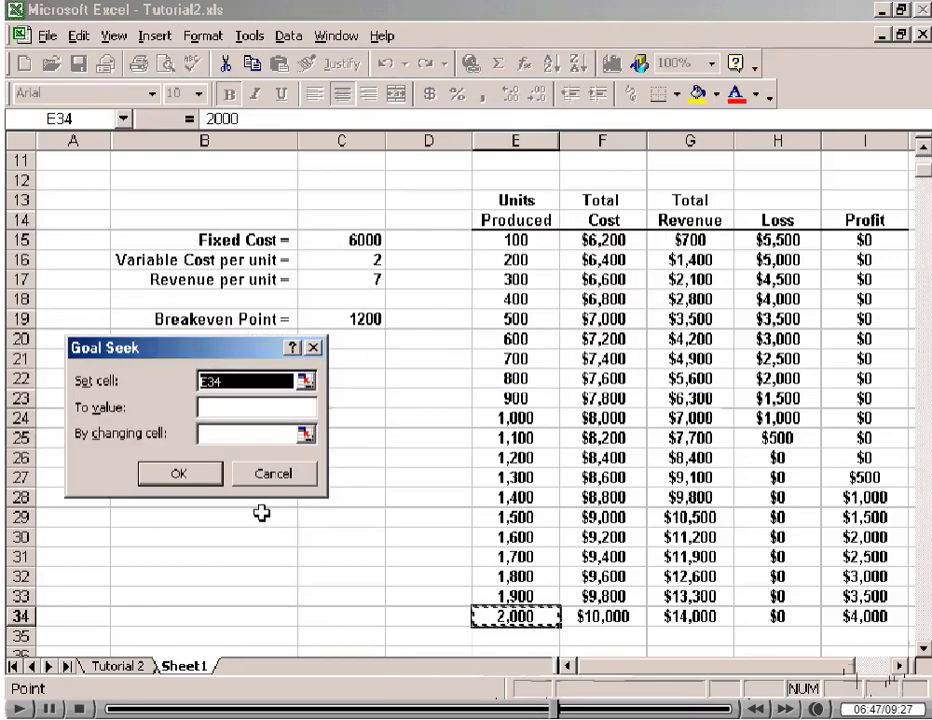
click(850, 617)
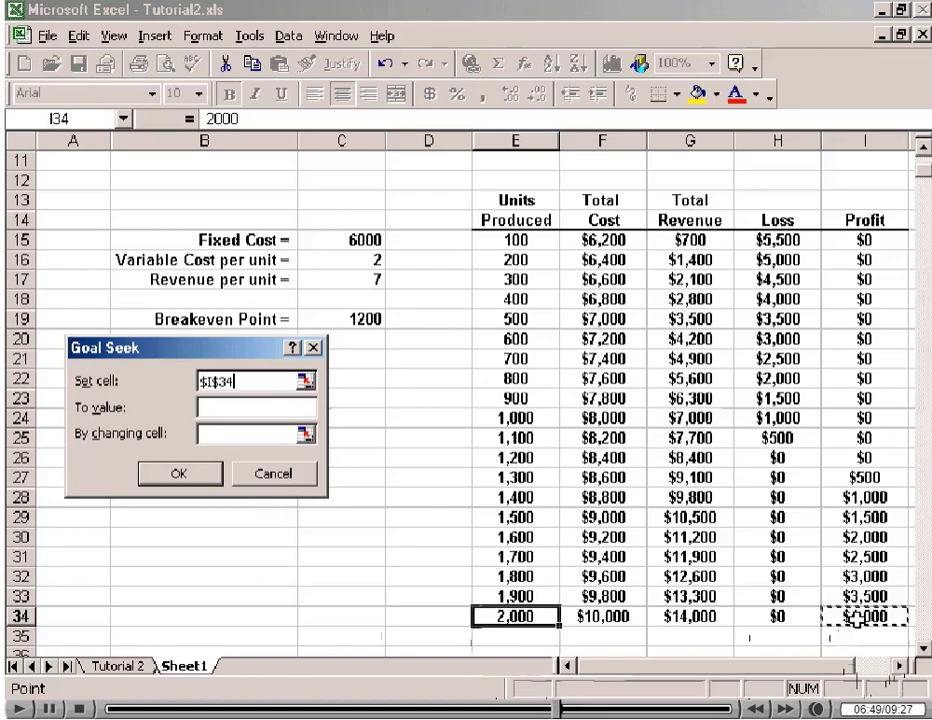
Goal seek a profit value of 5000 by changing the revenue per unit in C17, and keep the solution.
click(231, 407)
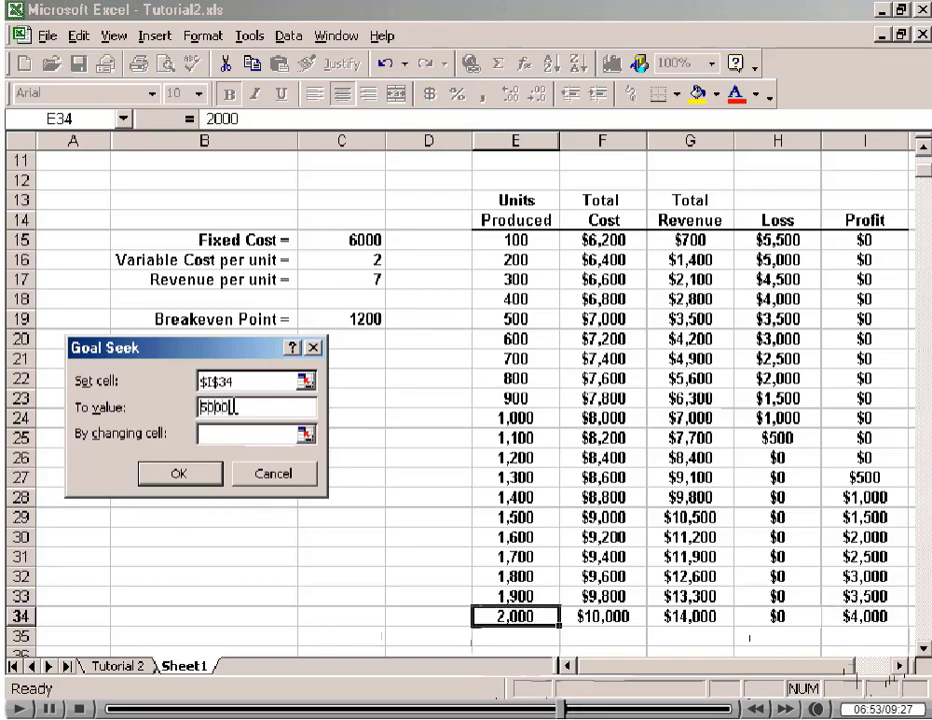
click(226, 435)
click(368, 279)
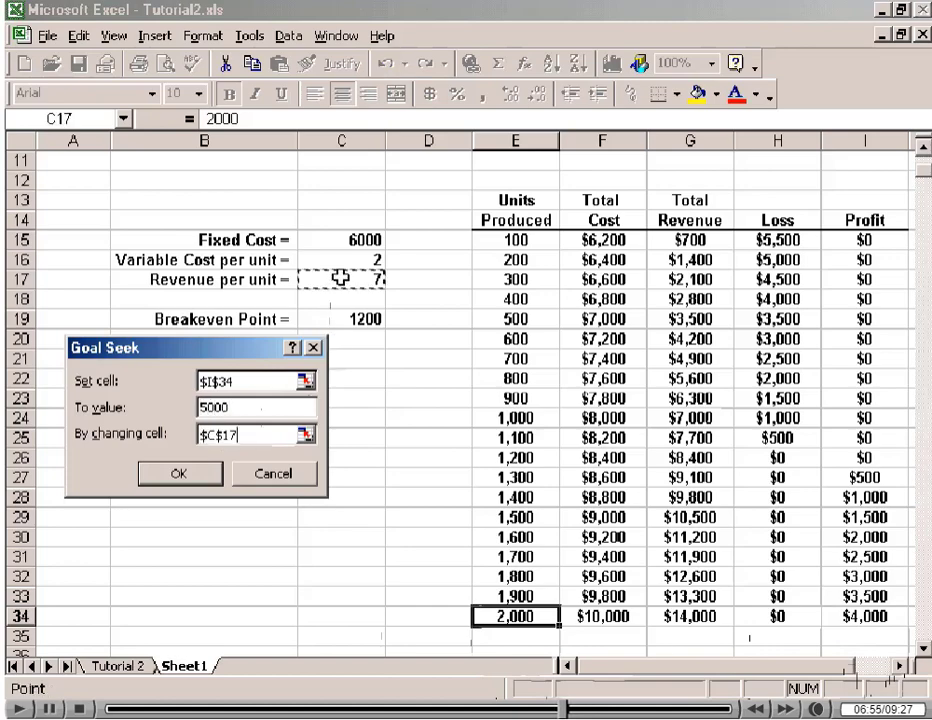
click(186, 474)
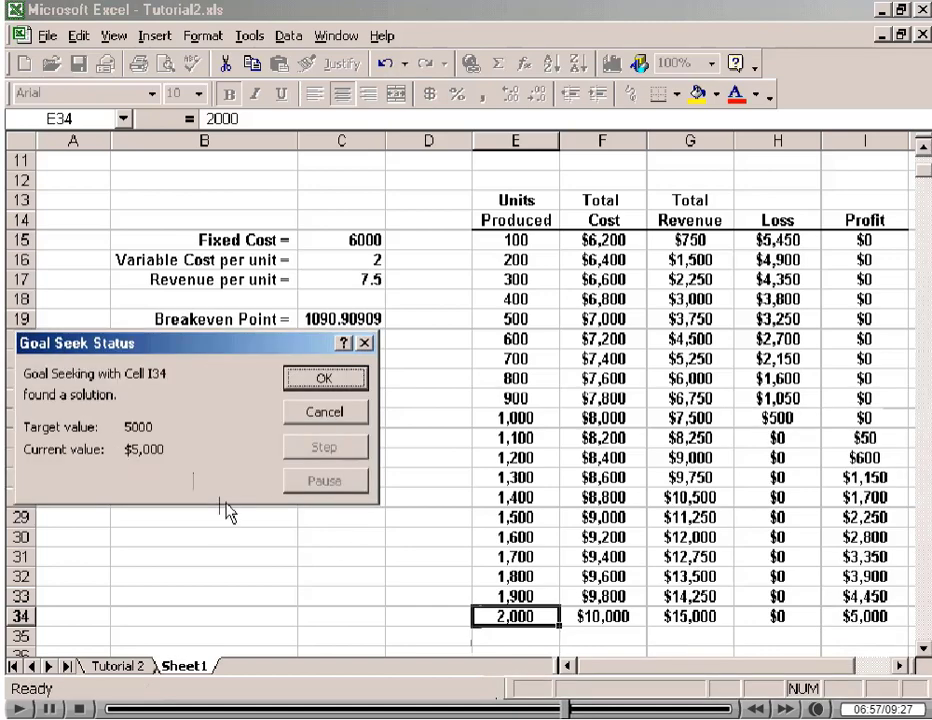
click(325, 379)
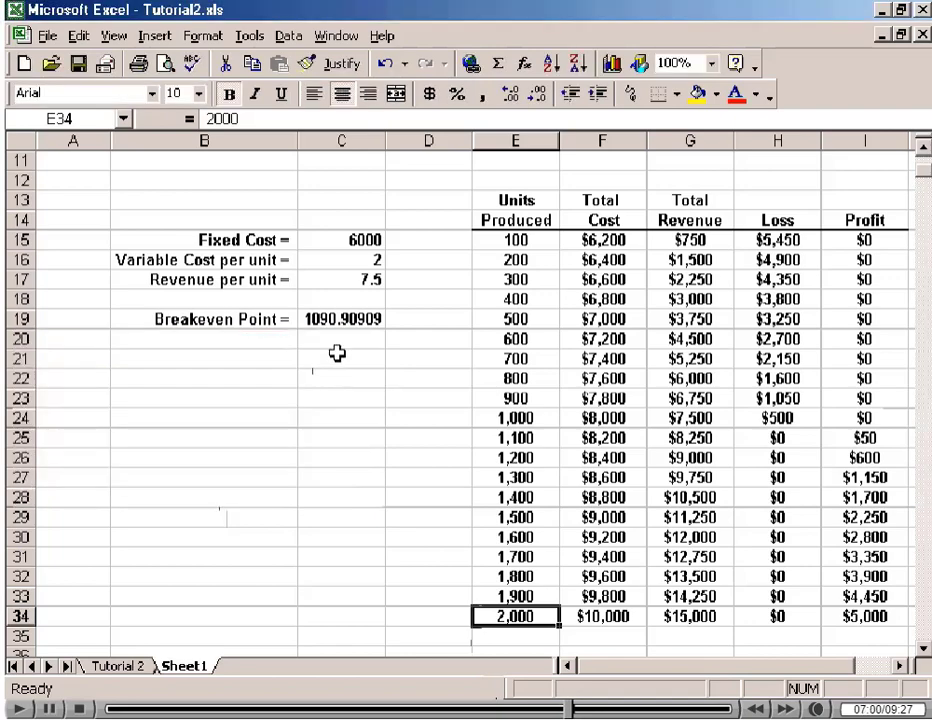
click(359, 281)
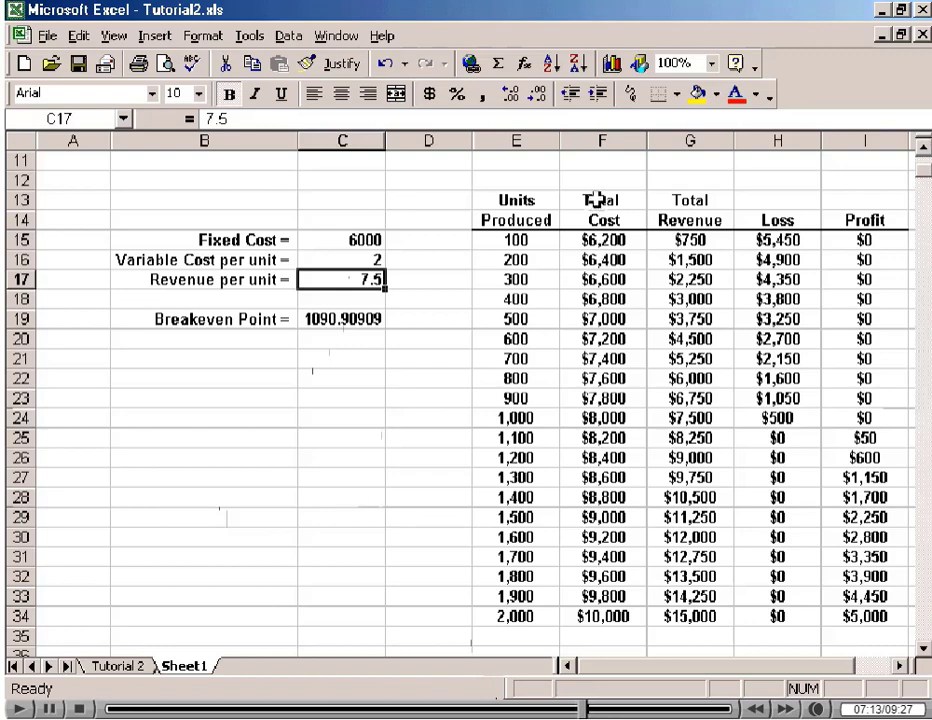
Start a chart from the Total Cost data in F13:F34, using the plain Line type without markers.
drag(596, 199, 602, 614)
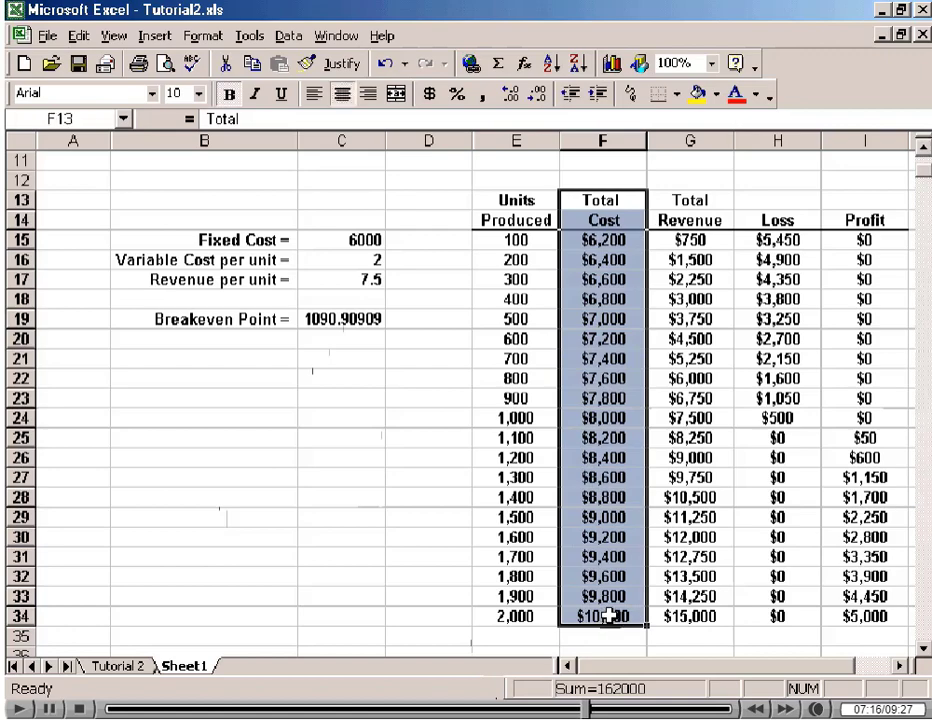
click(613, 65)
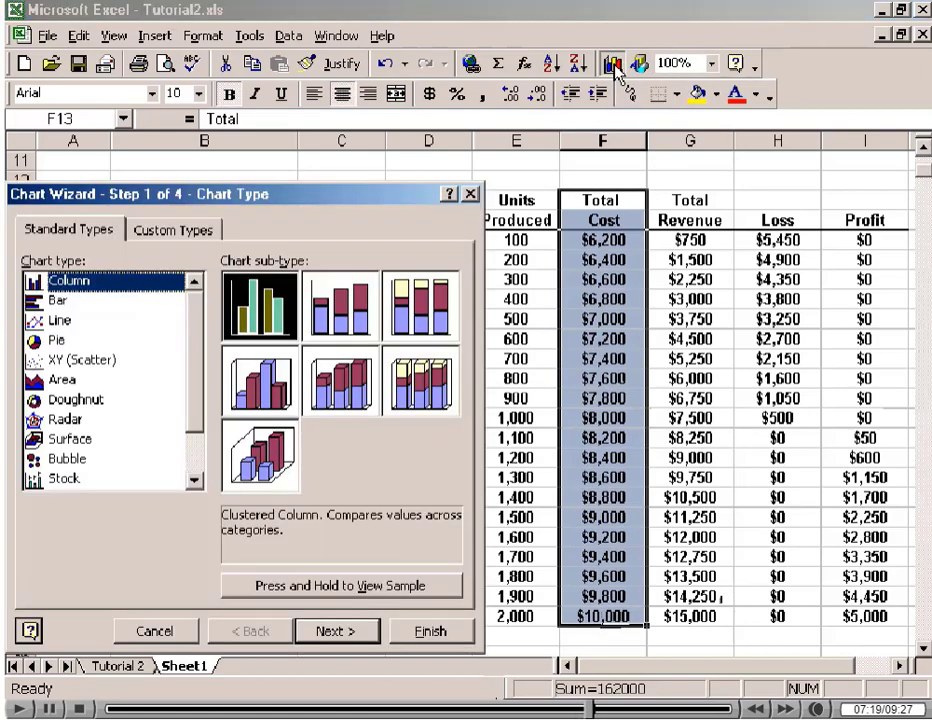
click(60, 320)
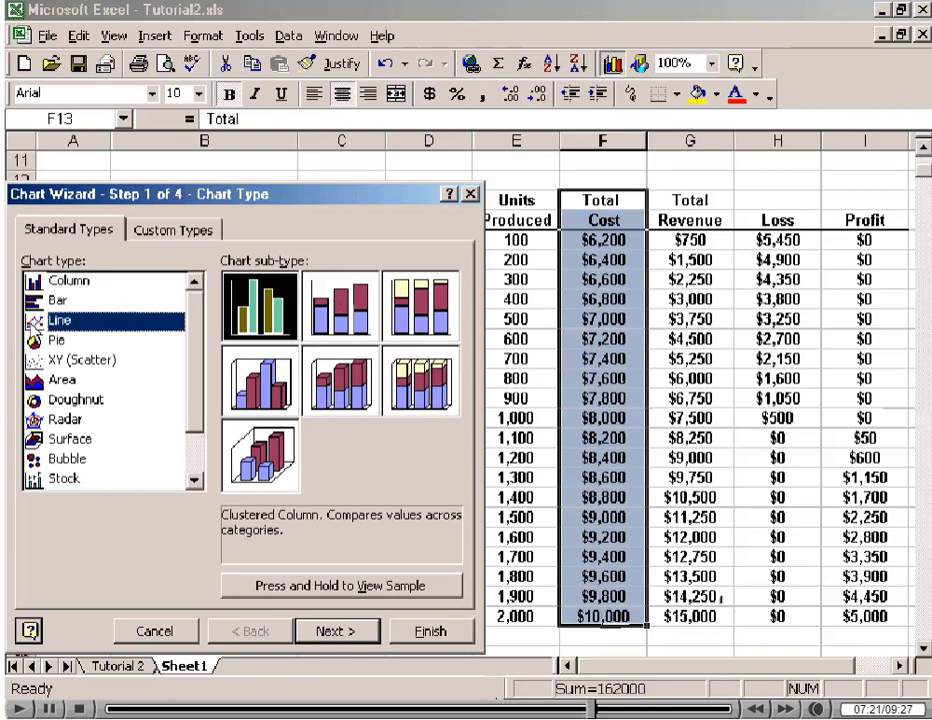
click(259, 305)
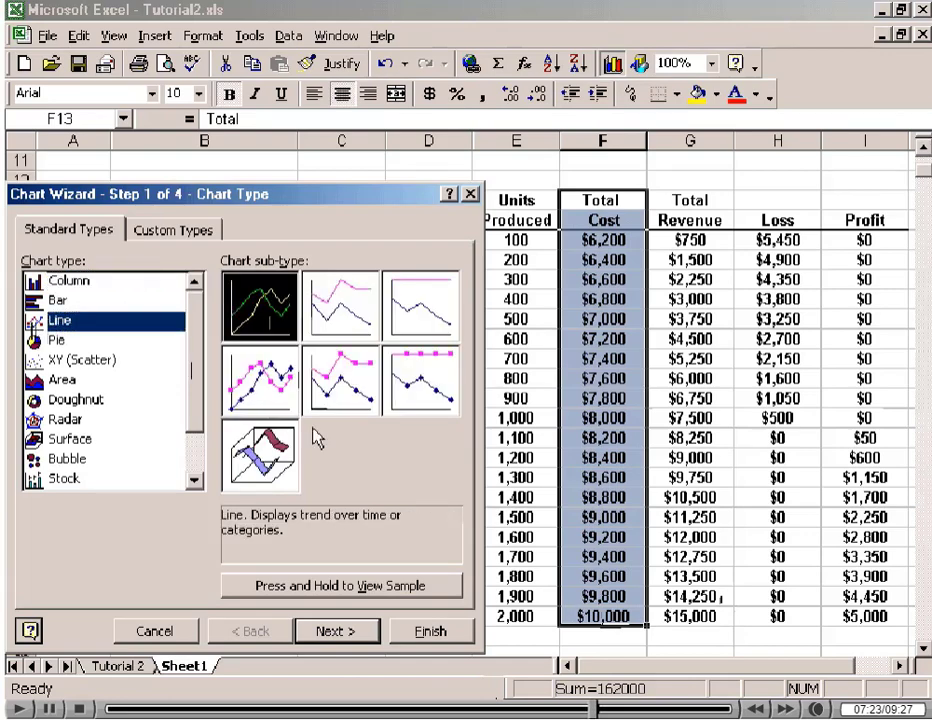
click(342, 634)
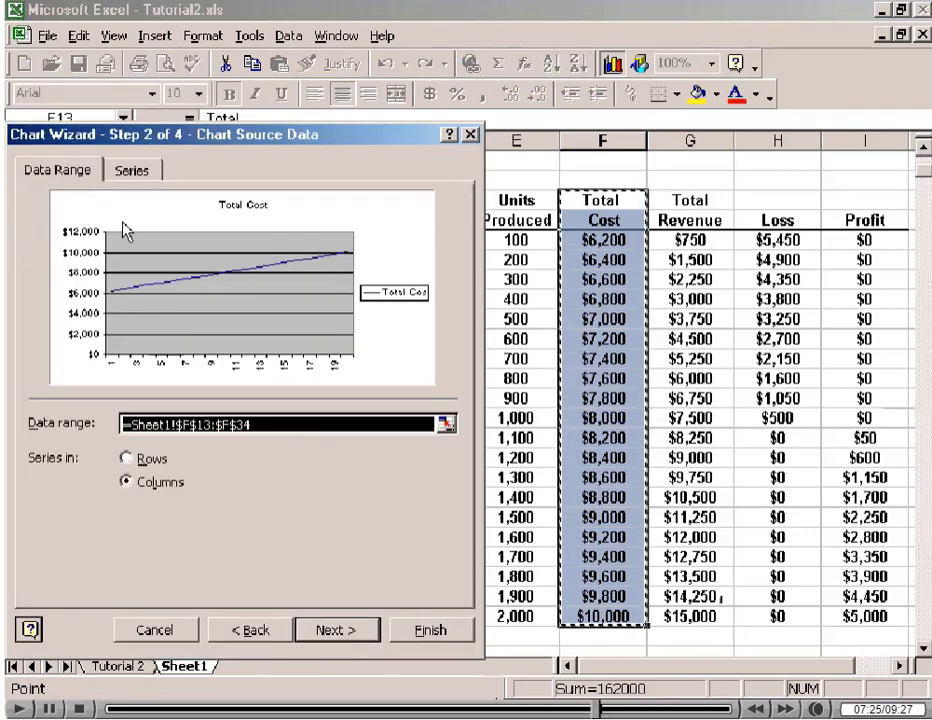
Use the units produced in E15:E34 as the chart's category (X) axis labels and continue to the chart options.
click(132, 172)
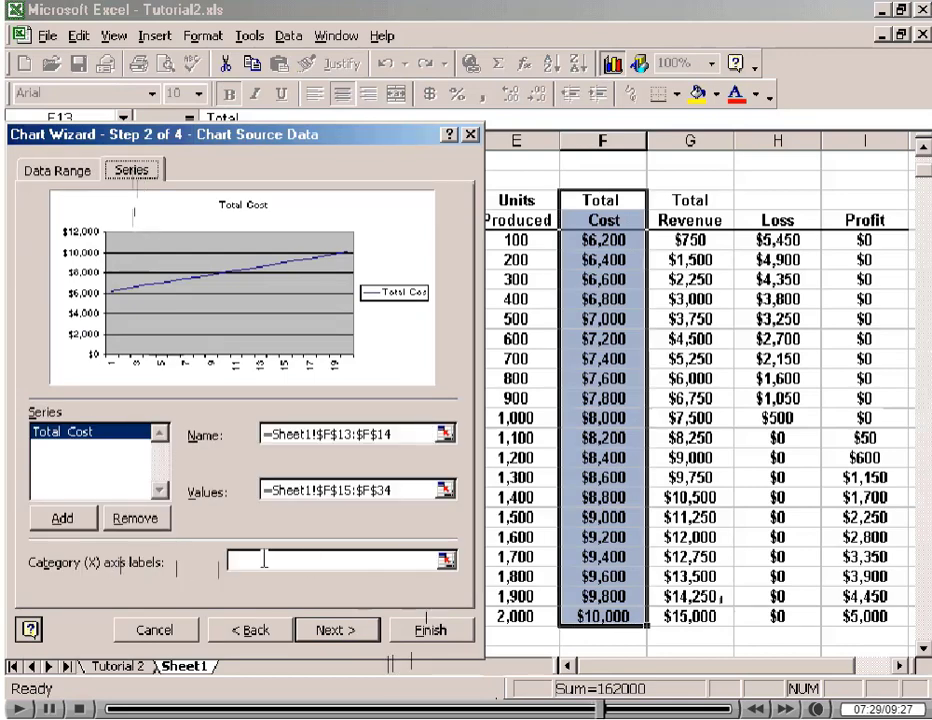
click(446, 560)
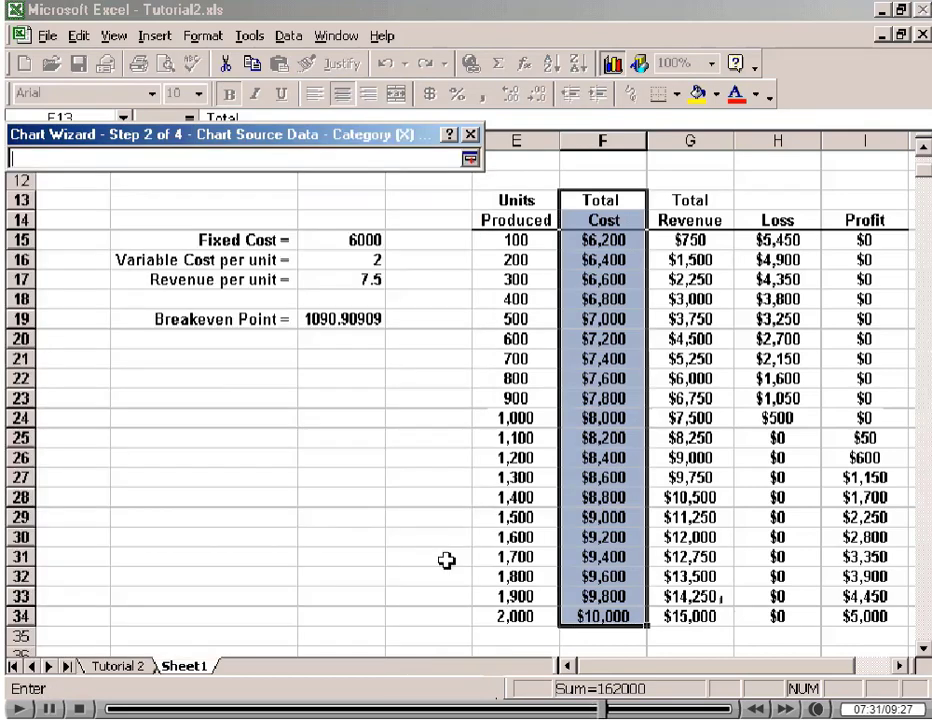
drag(522, 243, 516, 617)
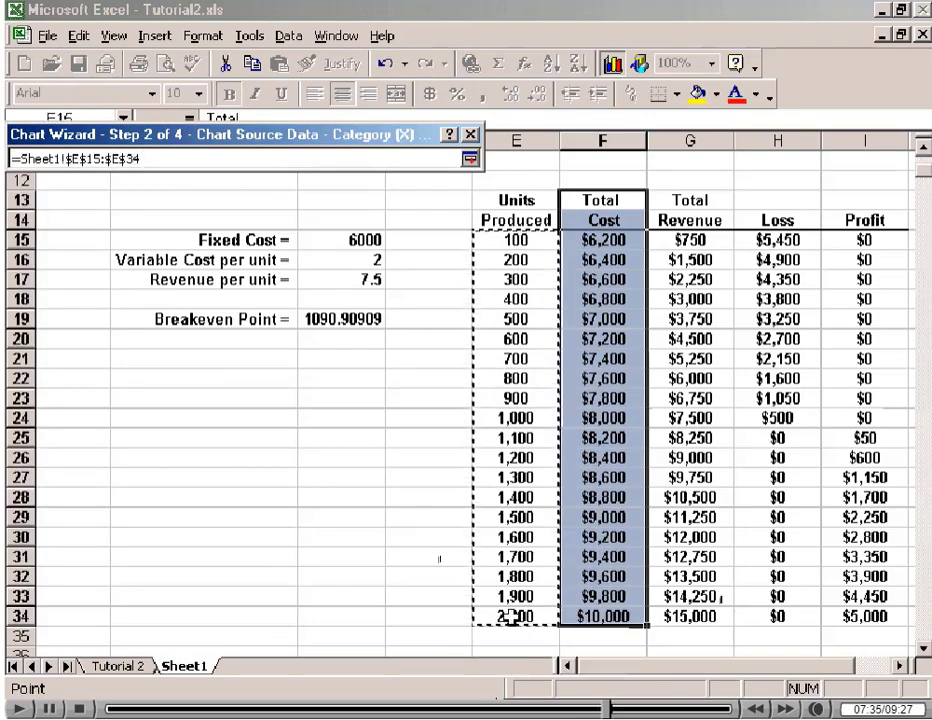
click(470, 160)
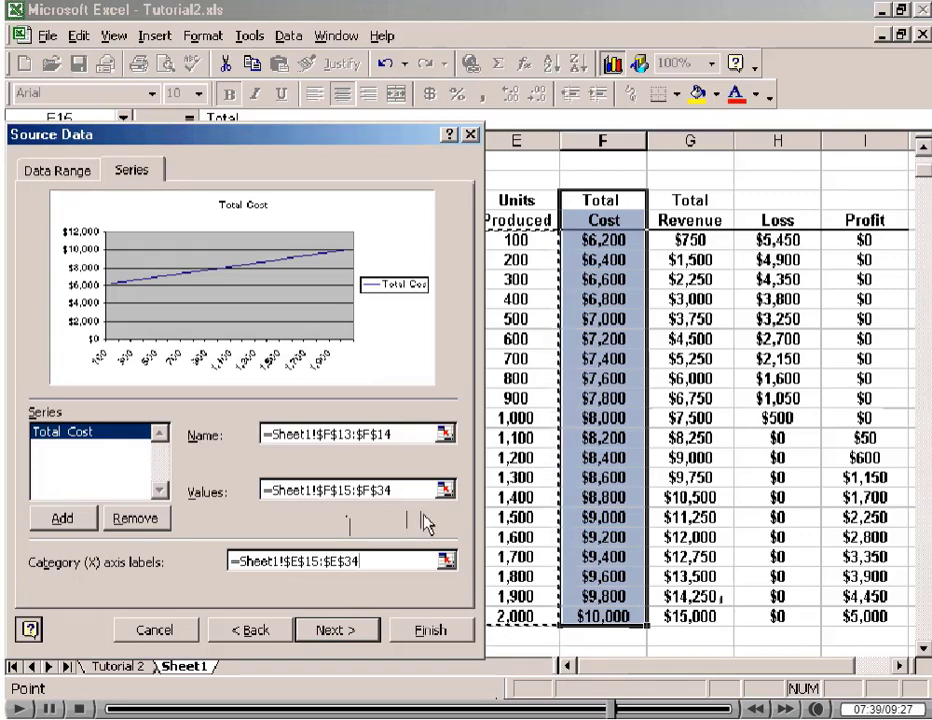
click(337, 630)
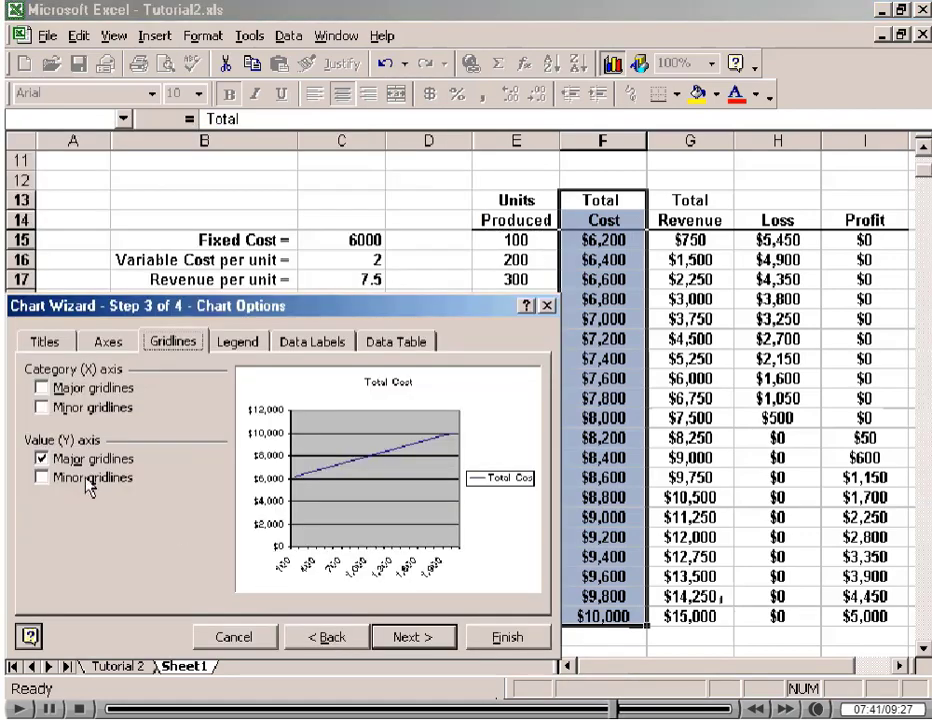
Title the chart "Breakeven Analysis" and label its category (X) axis "Units Produced".
click(46, 341)
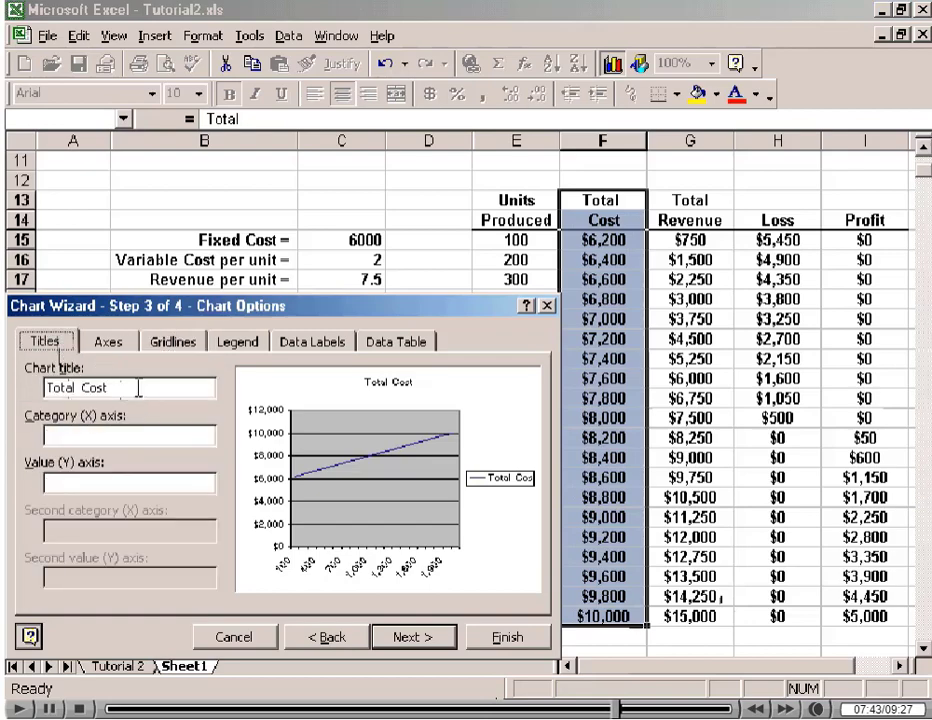
key(Tab)
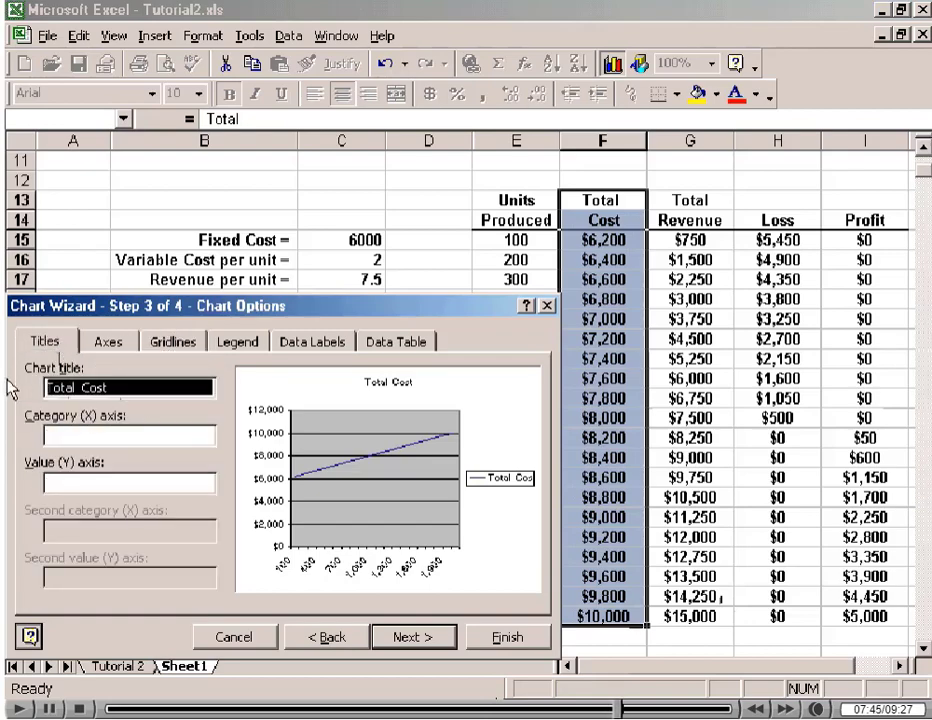
text(Breakeven Analysis)
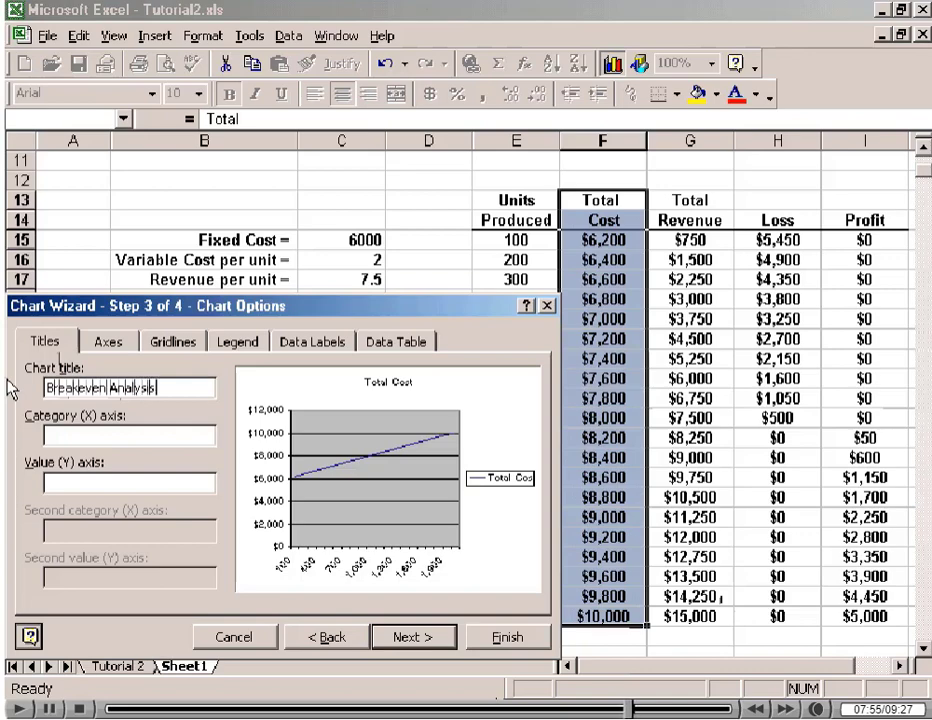
click(98, 435)
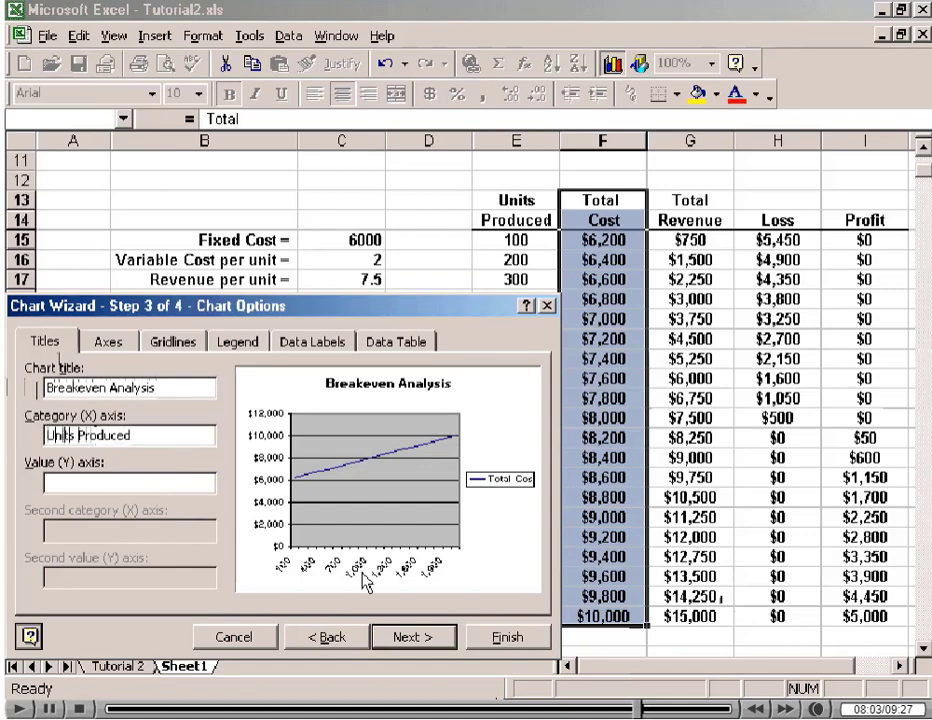
Finish the chart, move it beside the table over columns A to D, and stretch it down to row 34.
click(506, 636)
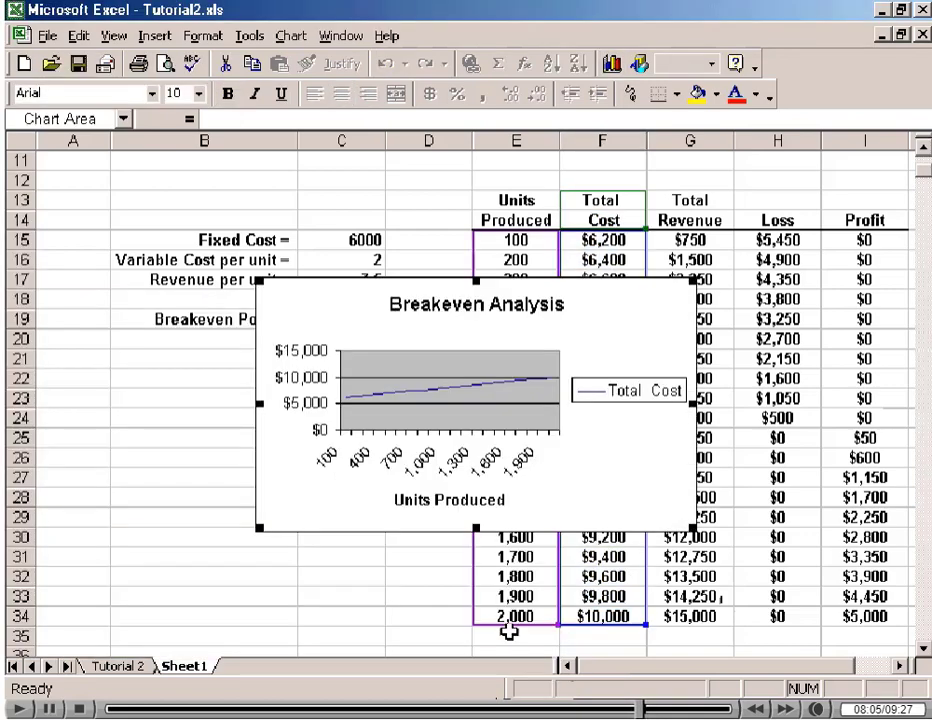
drag(352, 281, 138, 262)
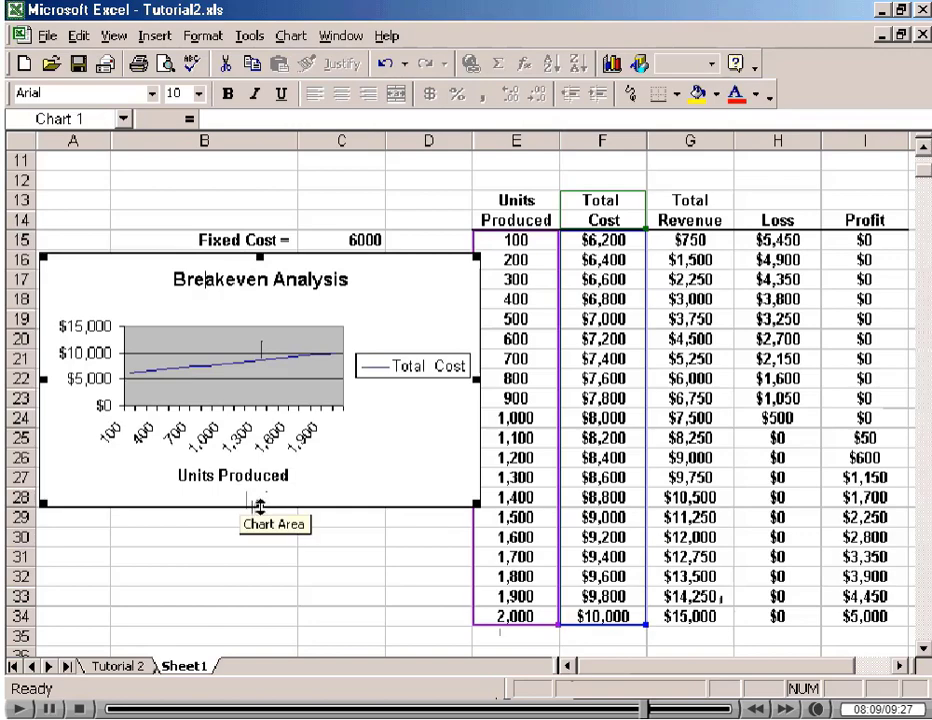
drag(259, 507, 263, 614)
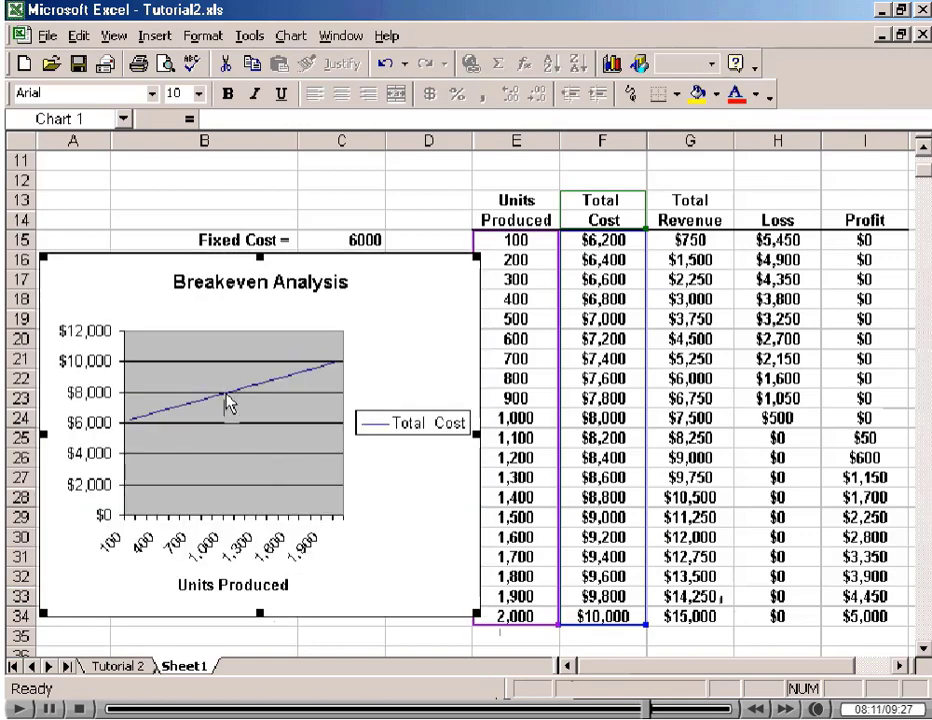
Format the Total Cost line in the chart with the next thicker line weight.
right_click(236, 402)
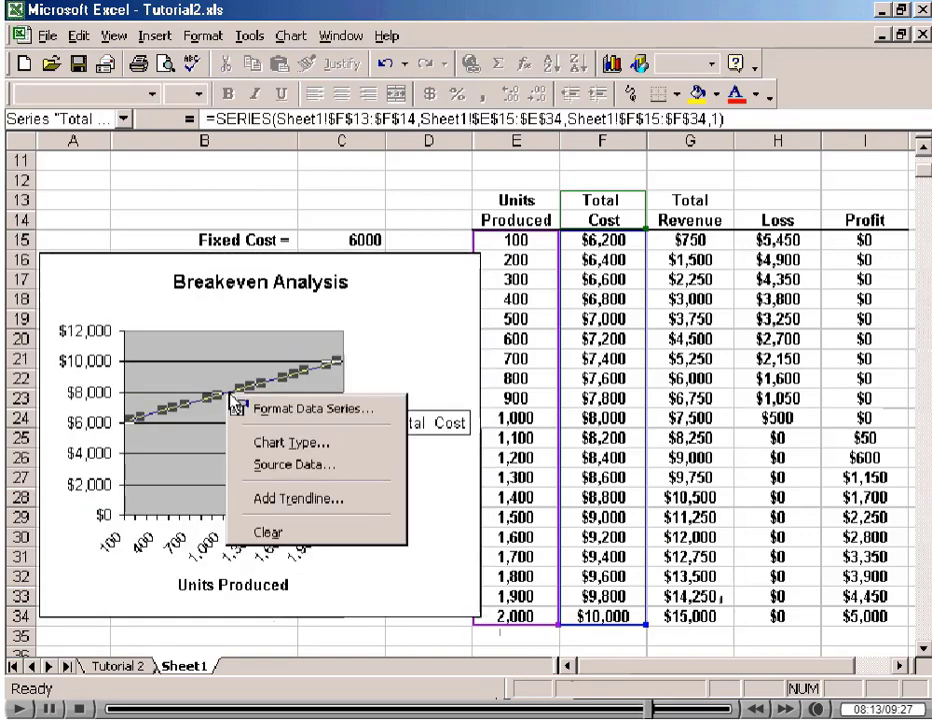
click(314, 411)
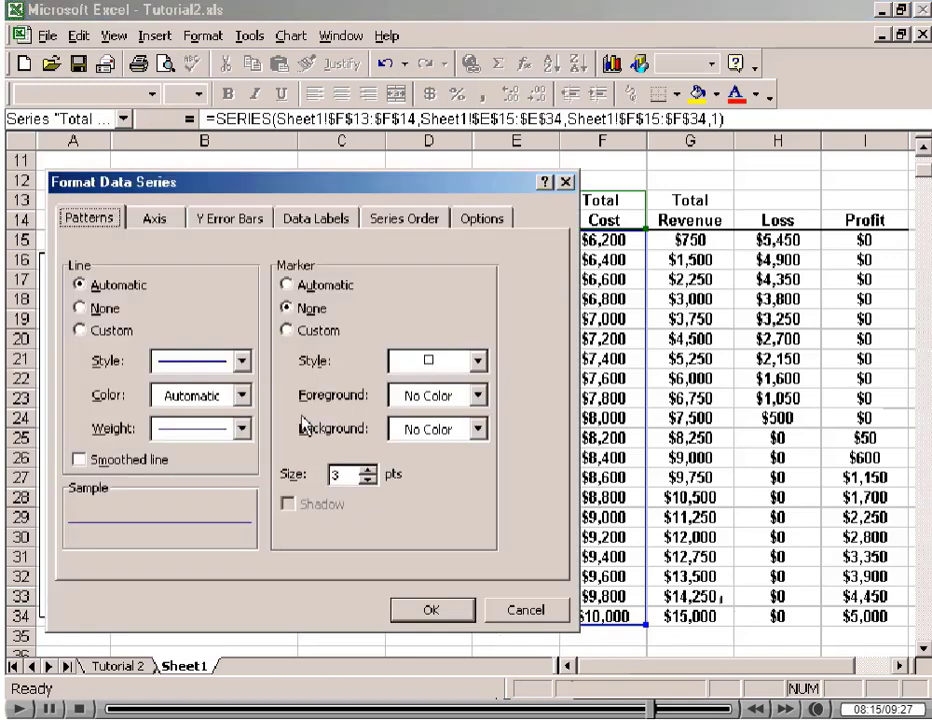
click(242, 429)
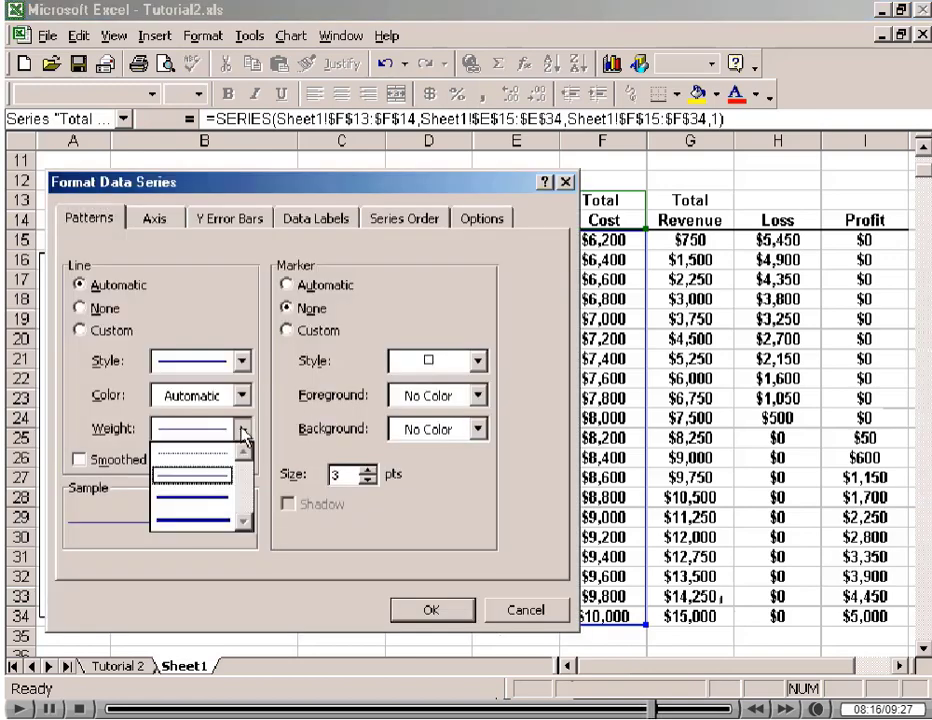
click(228, 499)
click(435, 612)
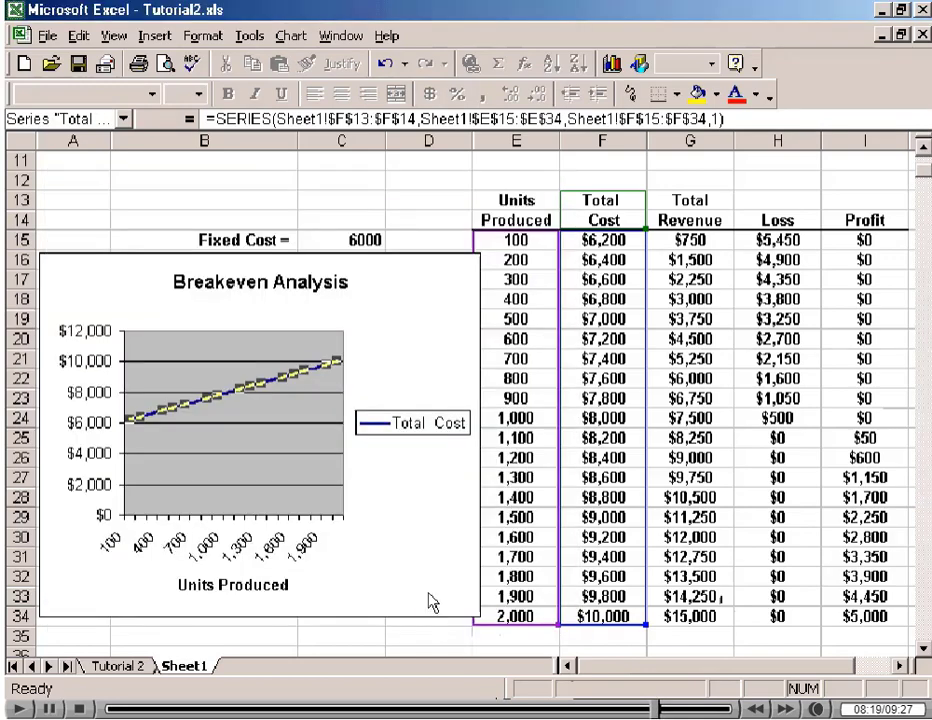
click(432, 603)
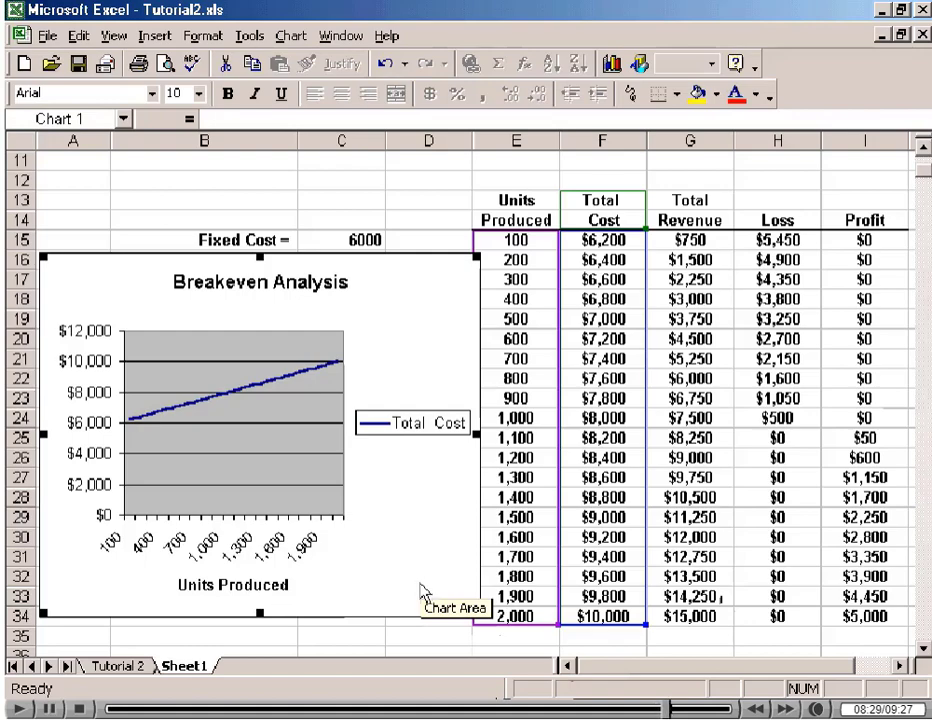
Add a second data series to the chart's source data, named from the Total Revenue heading in G13:G14.
right_click(251, 391)
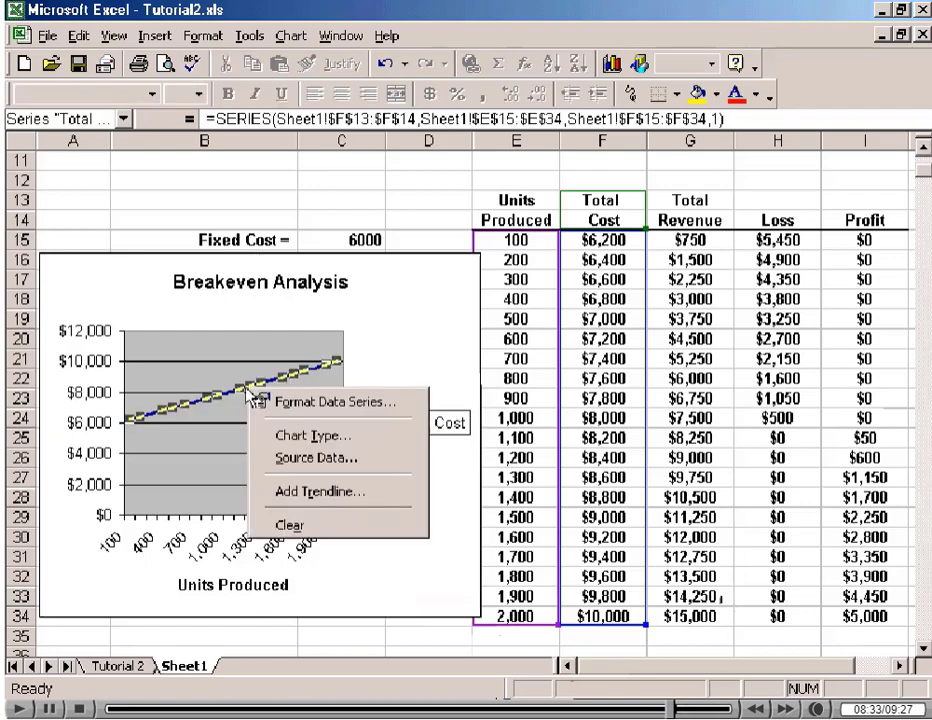
click(315, 457)
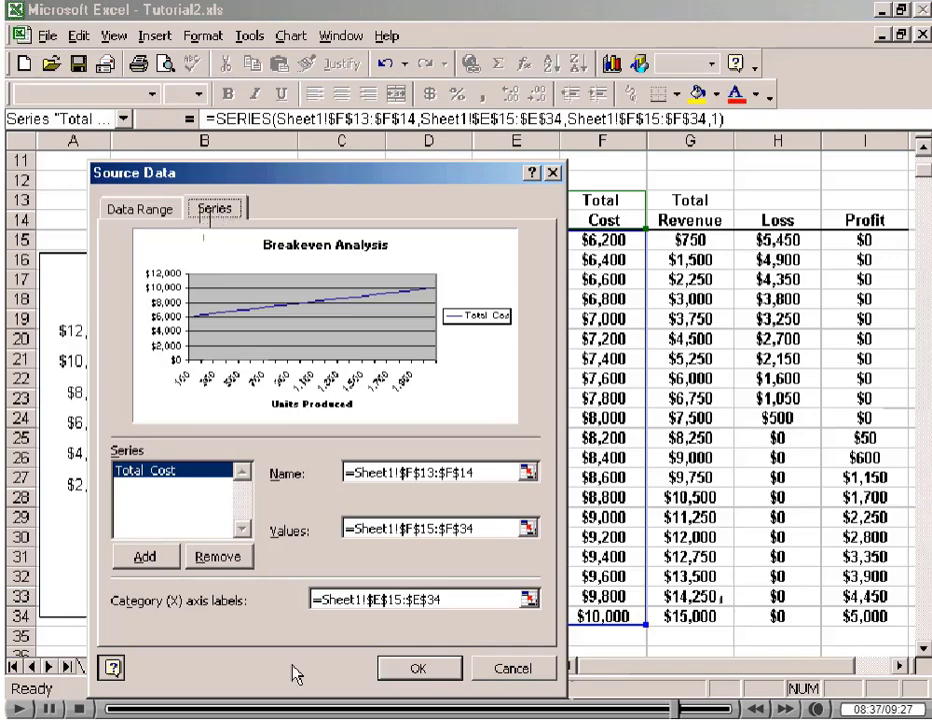
click(148, 558)
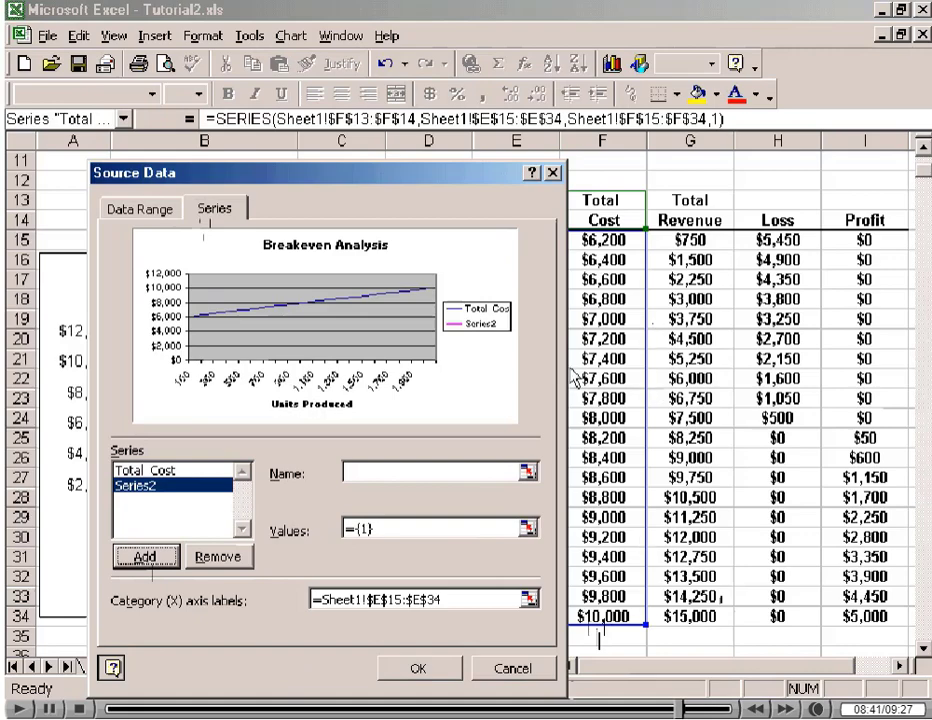
click(528, 473)
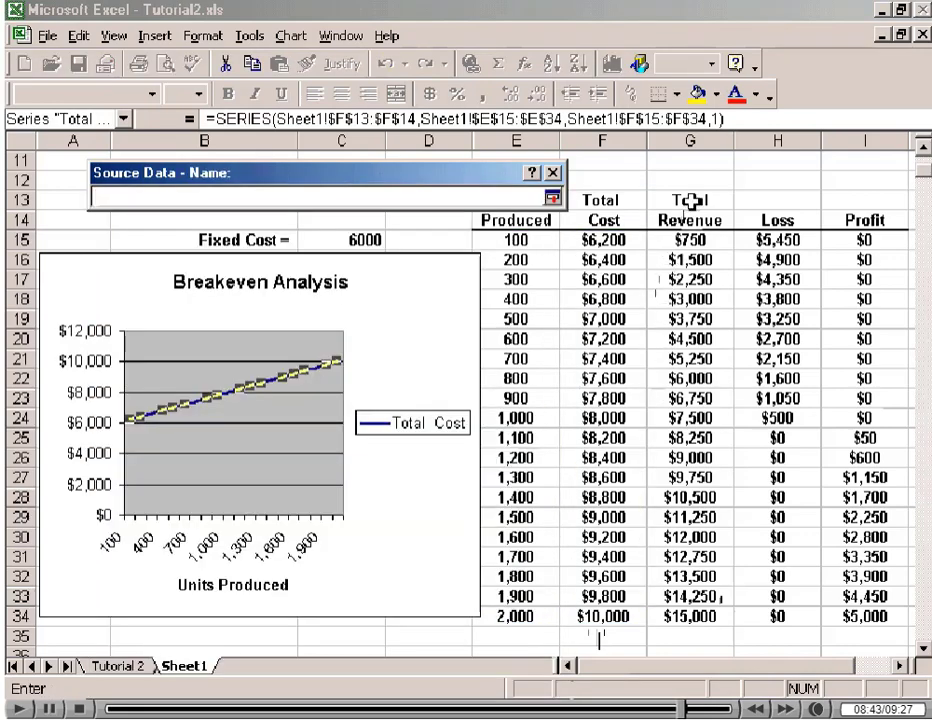
drag(689, 199, 692, 212)
click(551, 198)
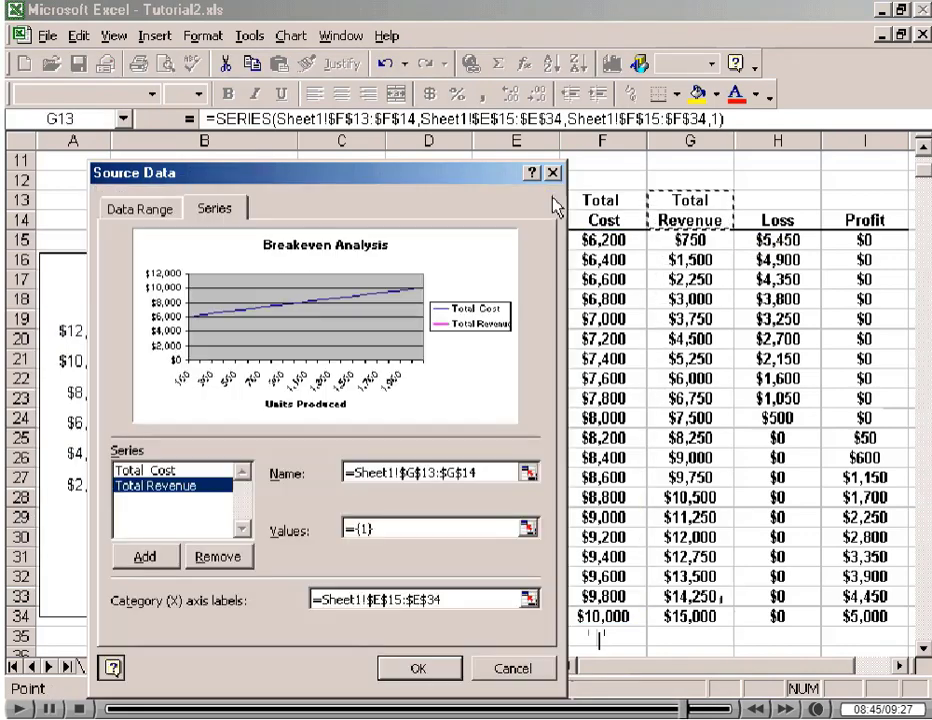
Set the Total Revenue series values to G15:G34 and apply the source data changes.
click(527, 528)
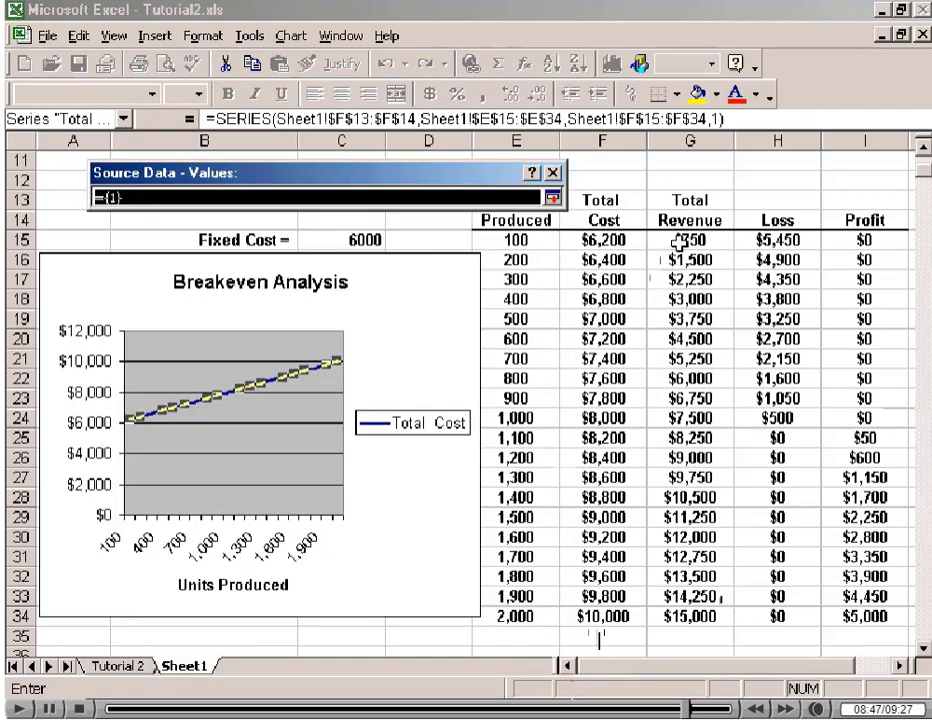
drag(689, 240, 728, 620)
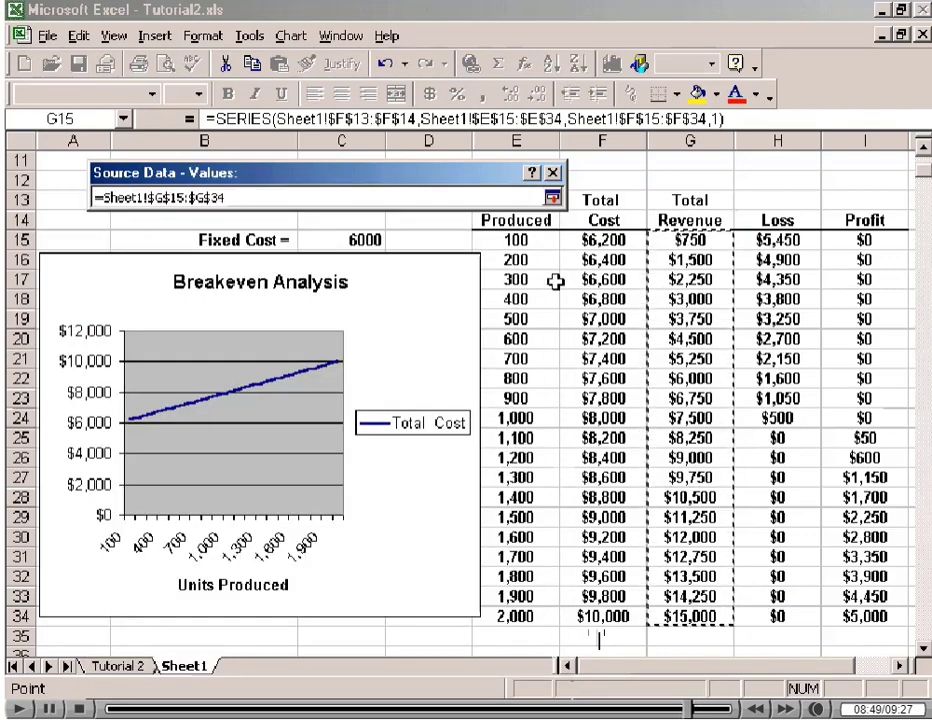
click(552, 198)
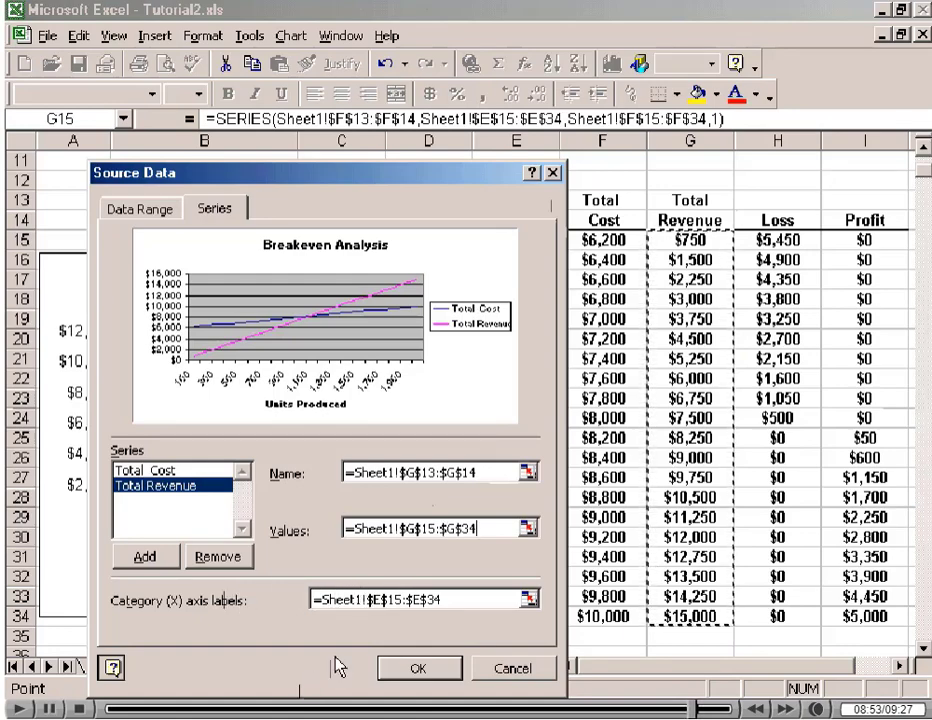
click(442, 672)
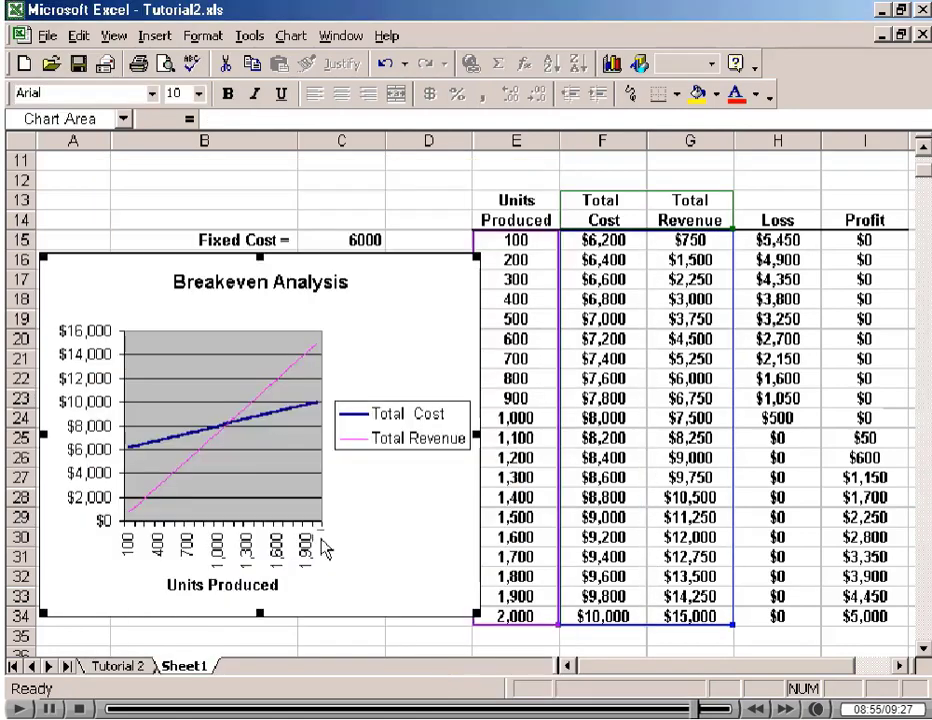
Format the chart's Total Revenue line in red with the next thicker line weight, and deselect the chart.
right_click(213, 443)
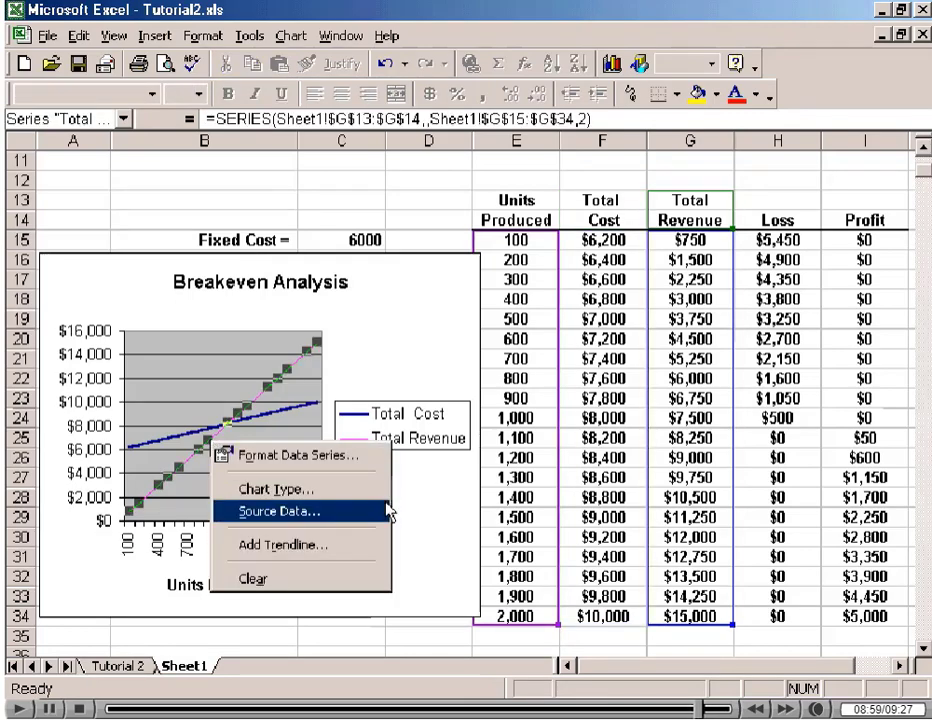
click(350, 456)
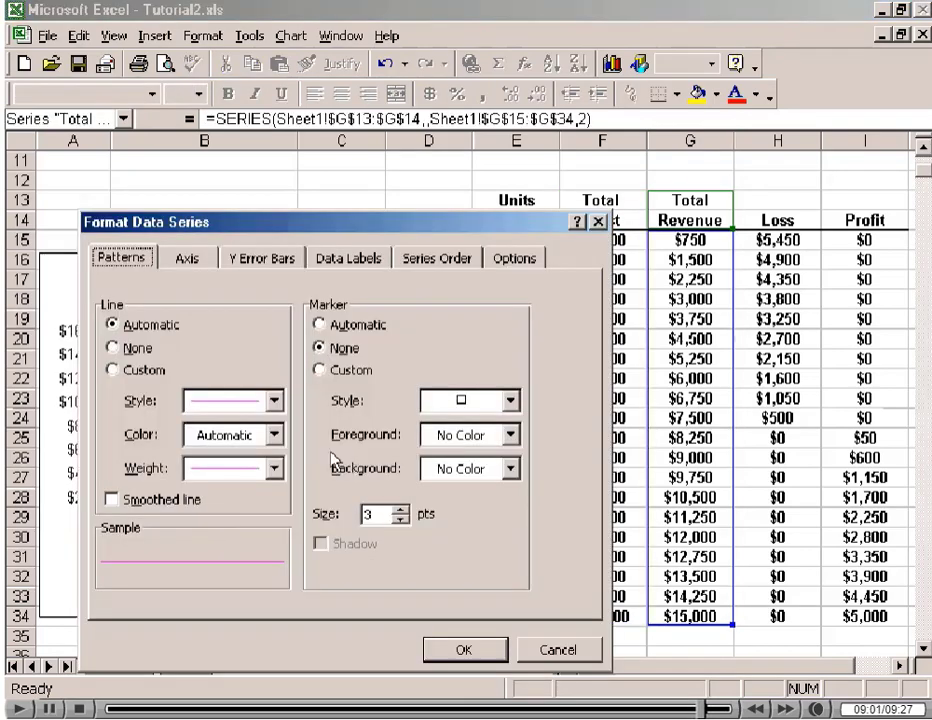
click(275, 475)
click(266, 540)
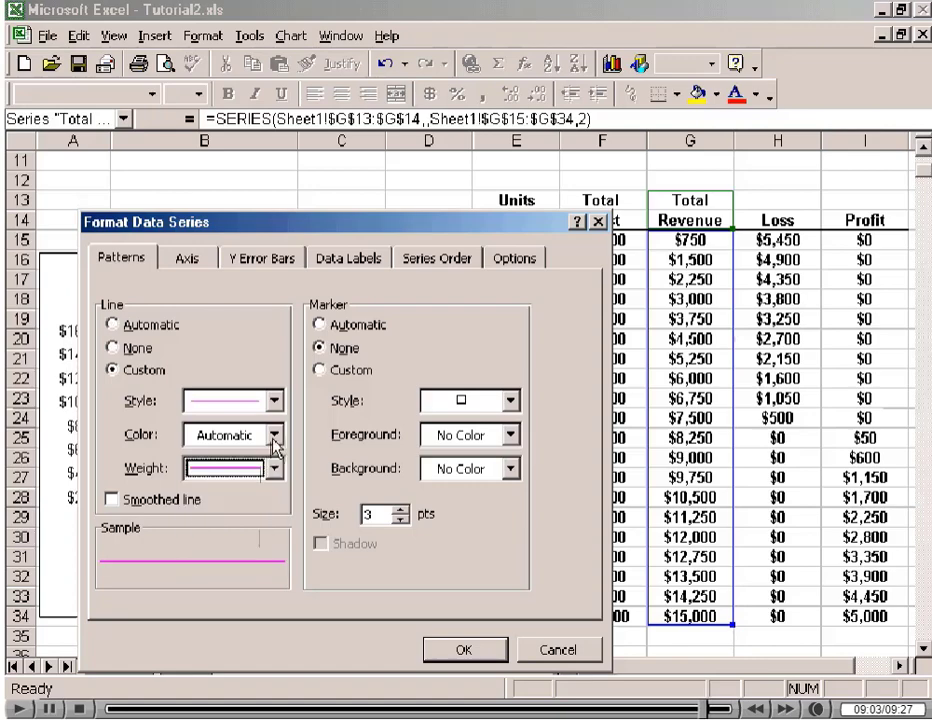
click(273, 438)
click(200, 541)
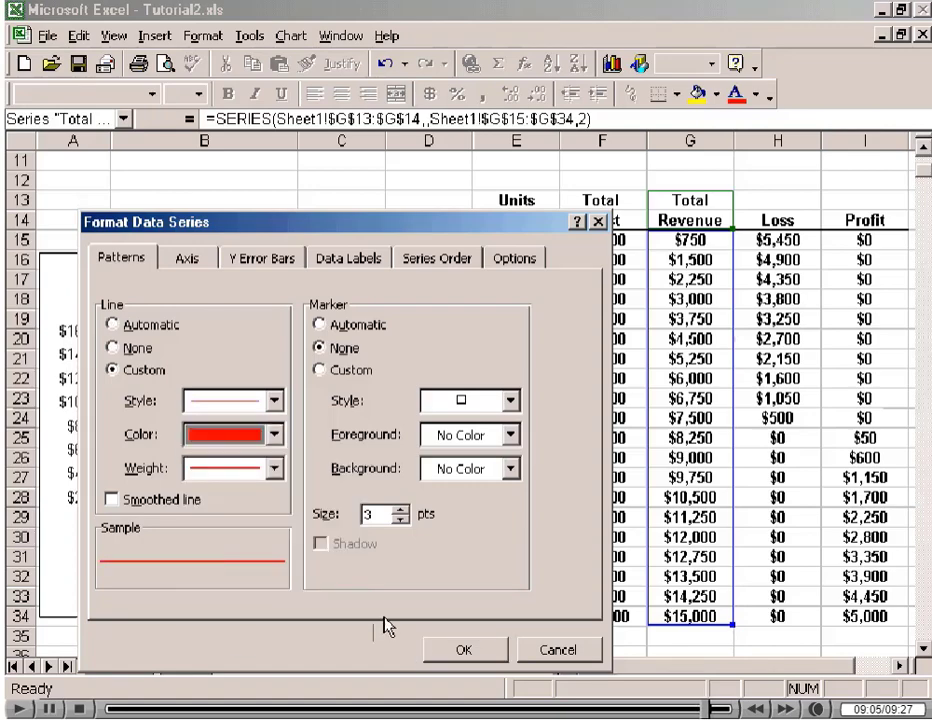
click(465, 651)
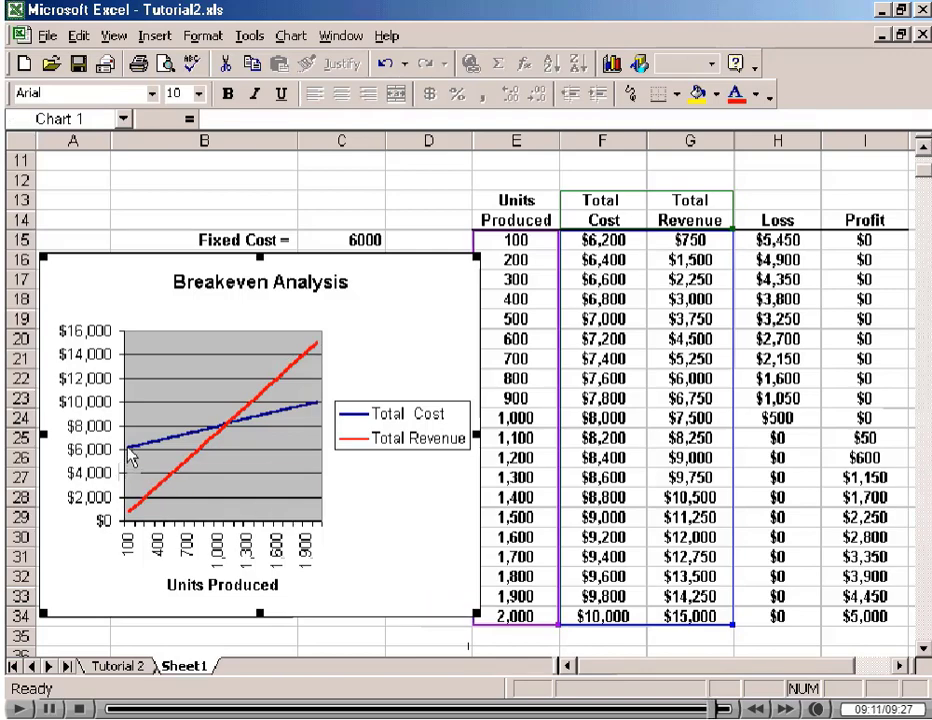
mouse_move(128, 452)
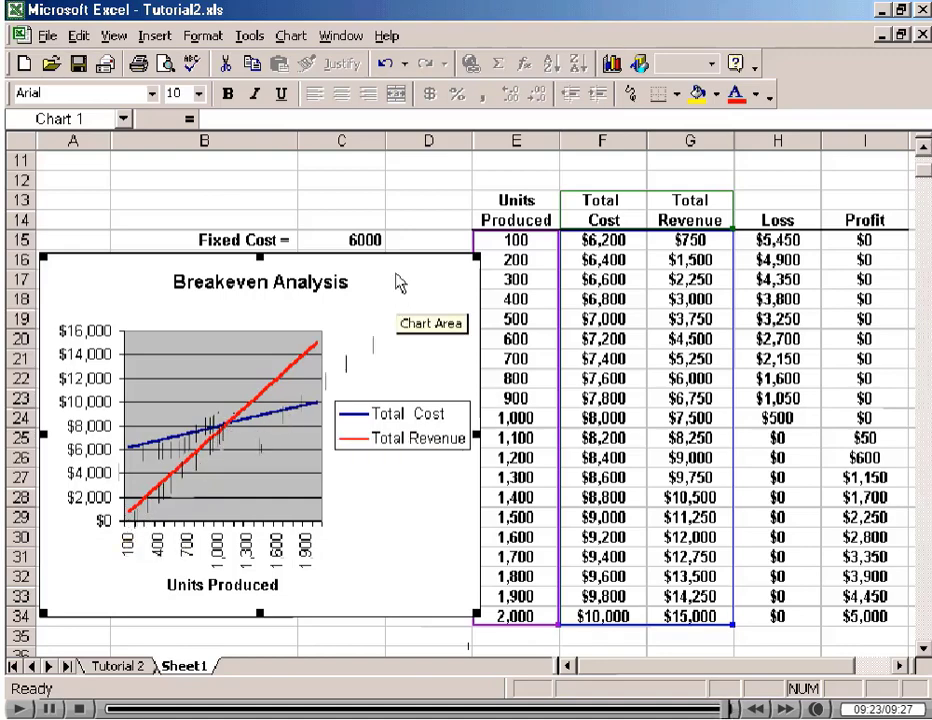
click(389, 198)
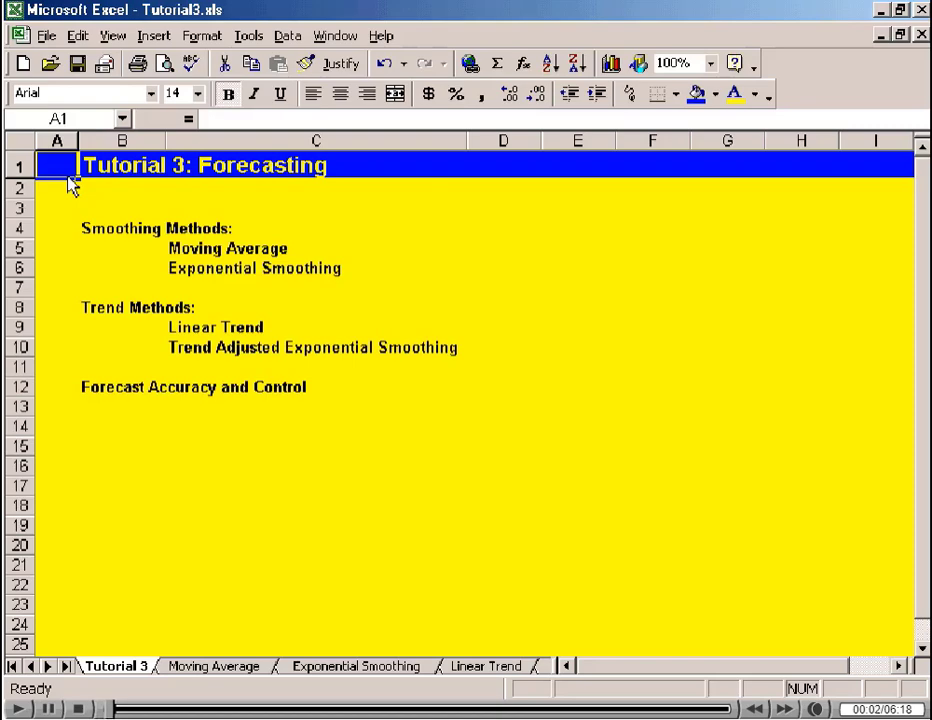
Review the smoothing and trend methods listed on the Tutorial 3 sheet of Tutorial3.xls.
click(210, 250)
click(218, 268)
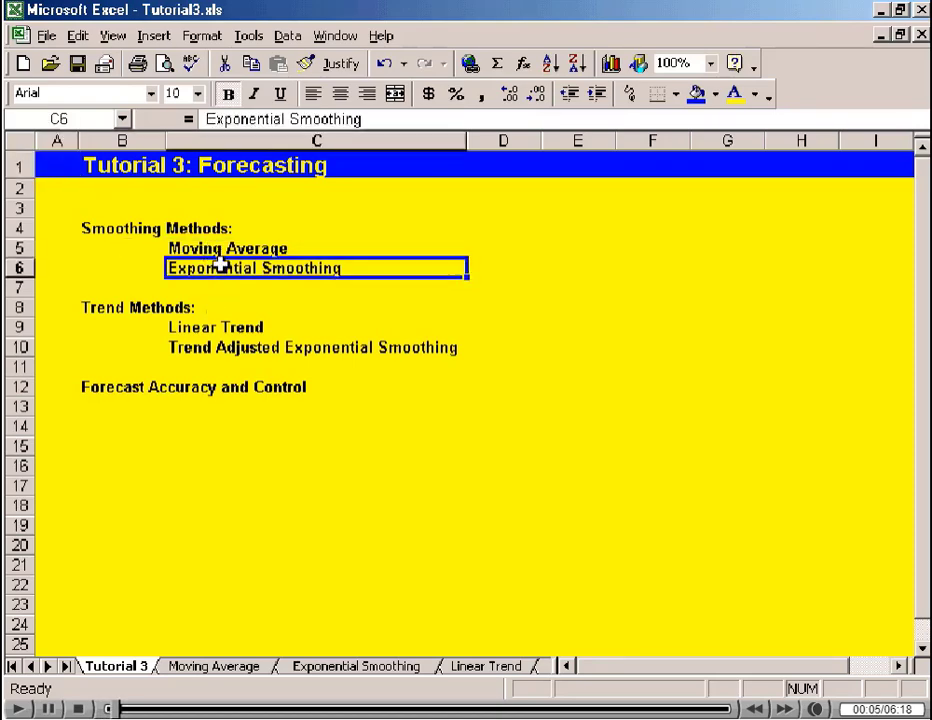
click(217, 327)
click(236, 349)
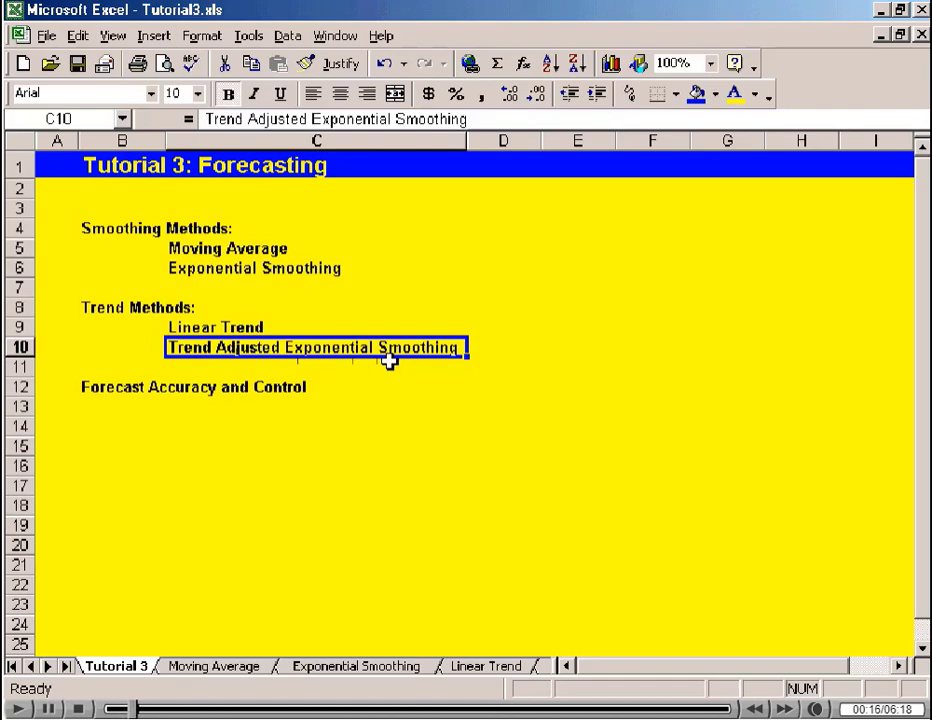
Look through the Moving Average, Exponential Smoothing, Linear Trend and Trend Adj Expon Smooth sheets, and return to Moving Average.
click(231, 676)
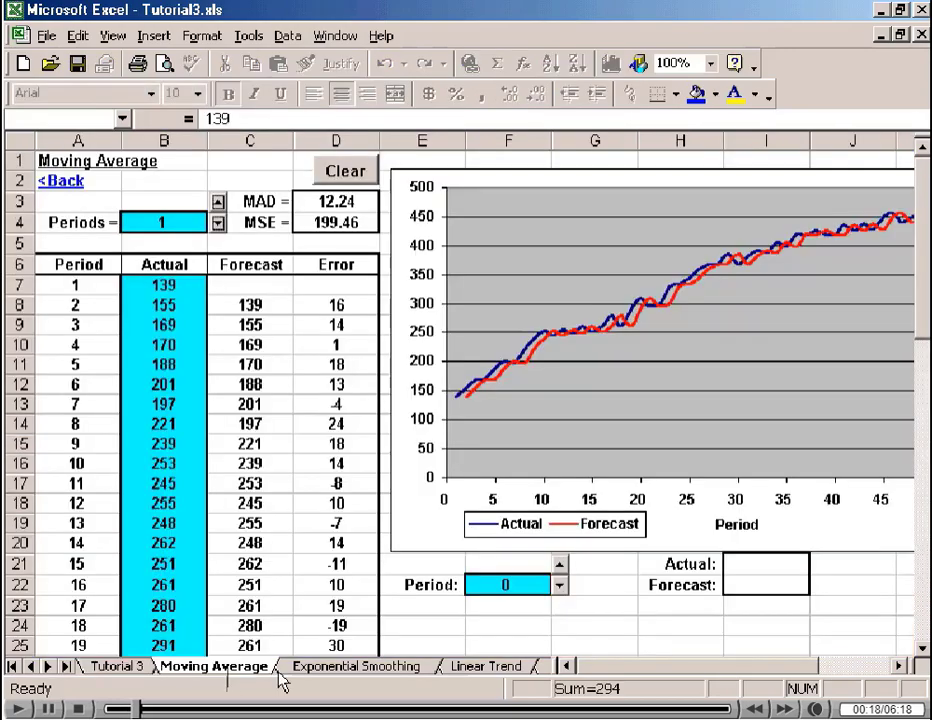
click(315, 669)
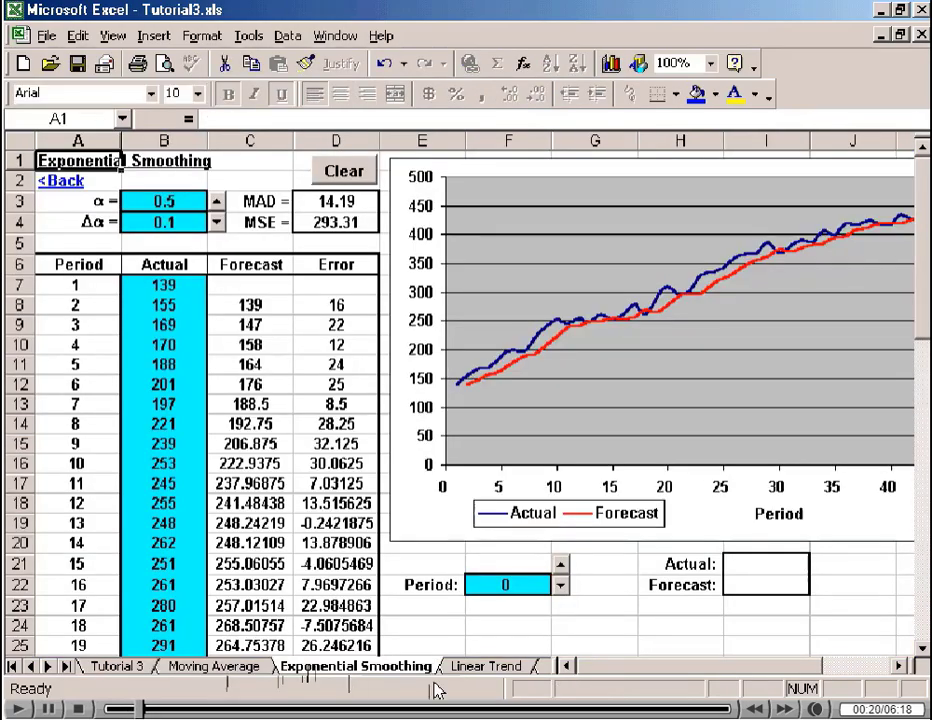
click(452, 667)
click(540, 668)
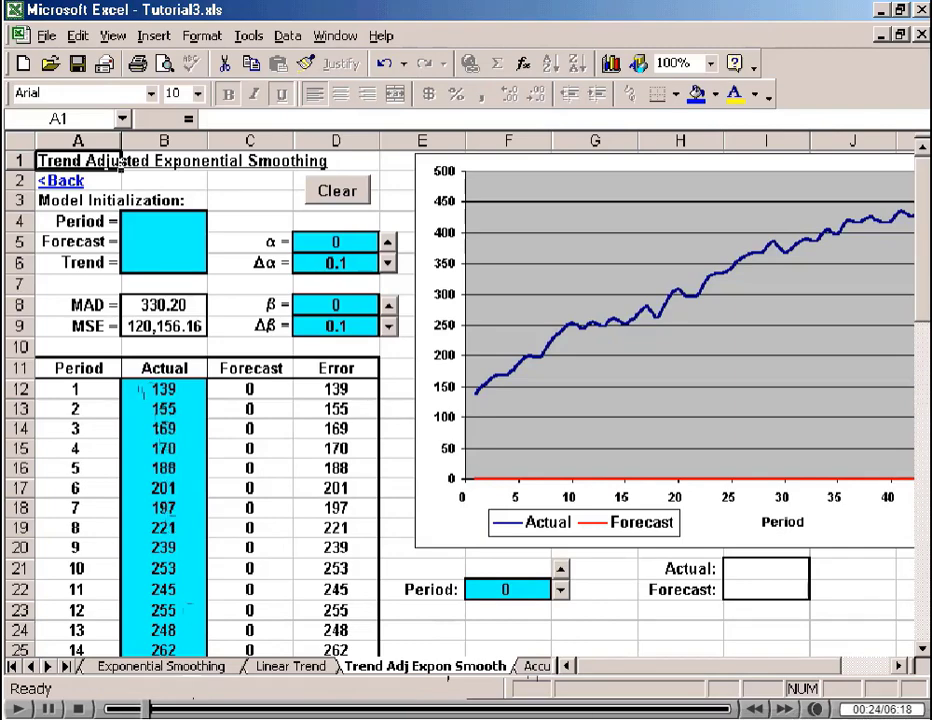
click(12, 666)
click(210, 668)
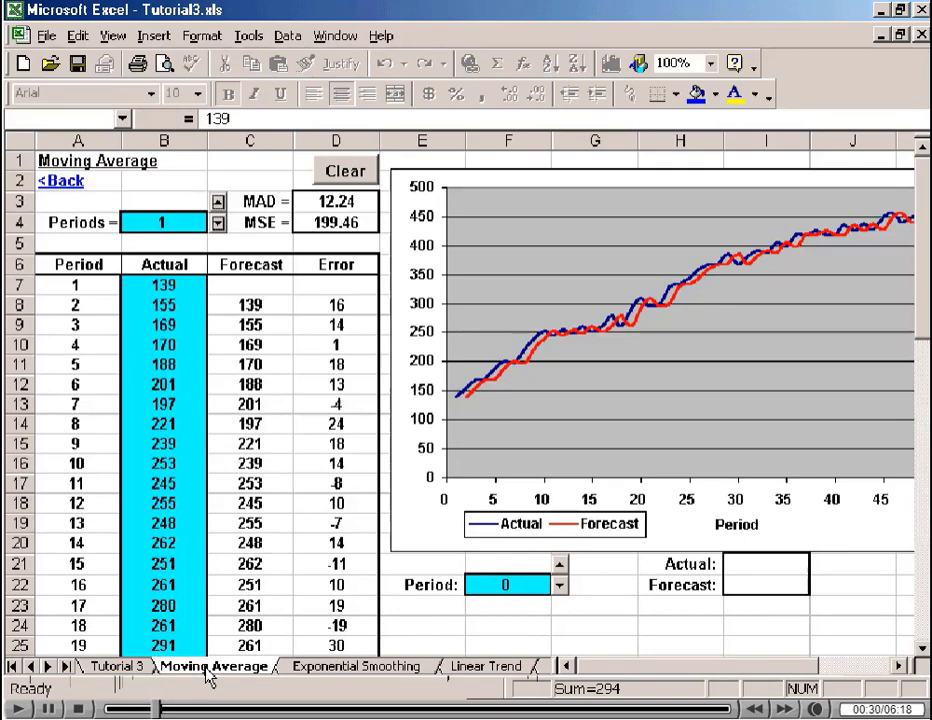
With Periods at 1, compare the period 2 forecast in C8 with the period 1 actual in B7.
click(153, 221)
text(1)
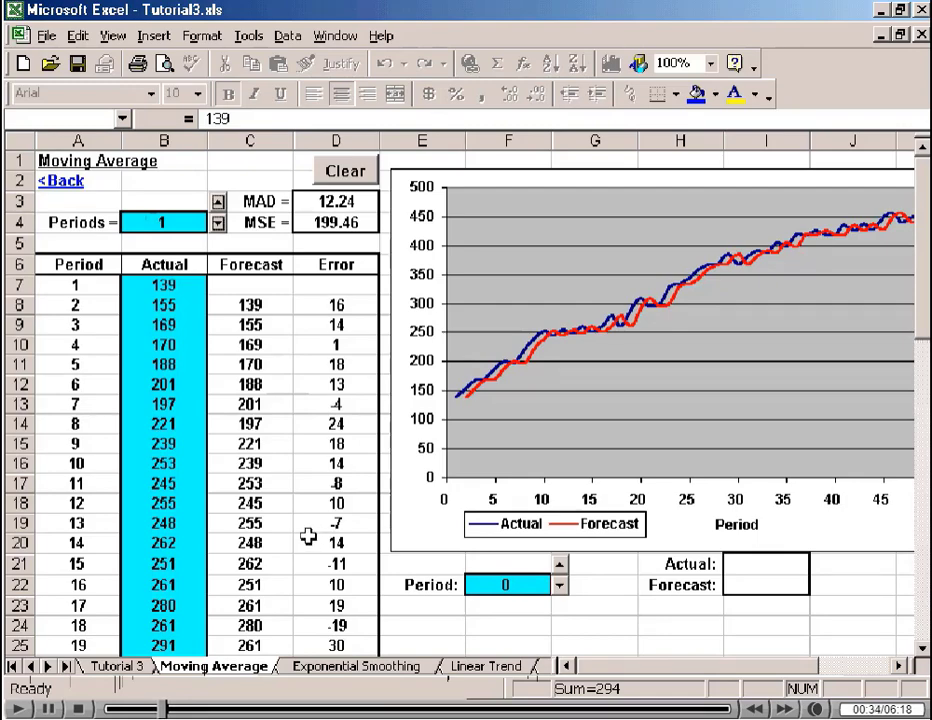
click(250, 307)
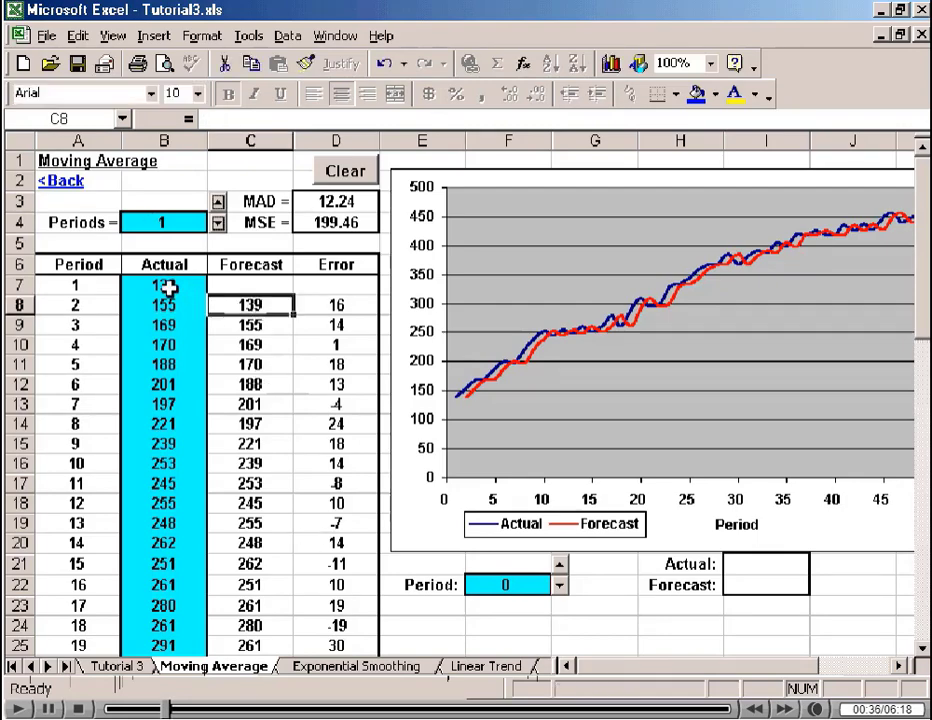
click(166, 285)
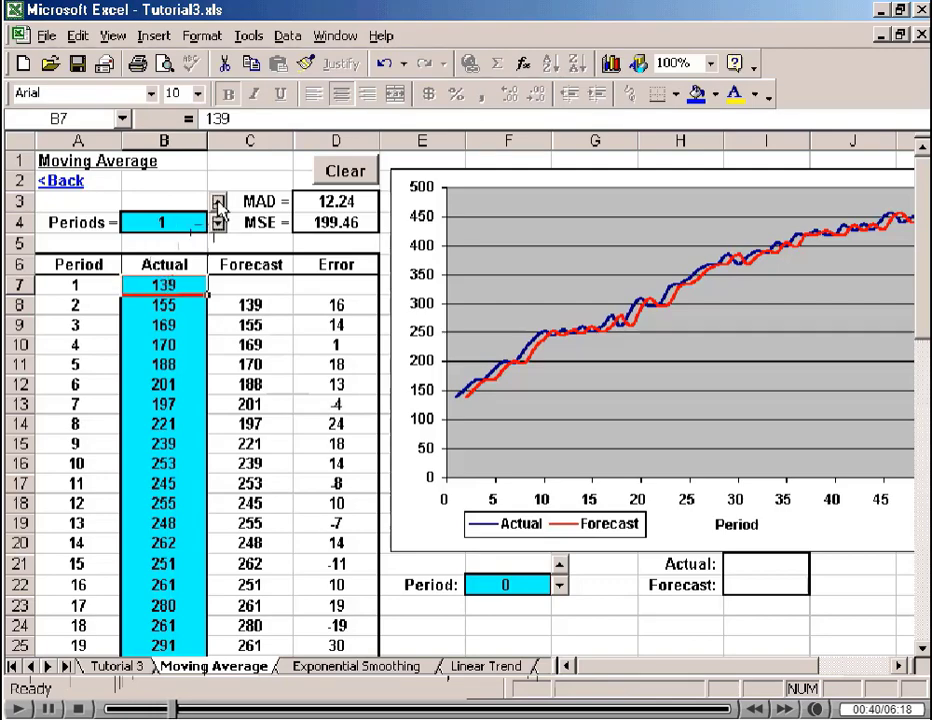
Set Periods to 2 and compare the forecast in C9 with the actual values in B7:B8.
click(218, 202)
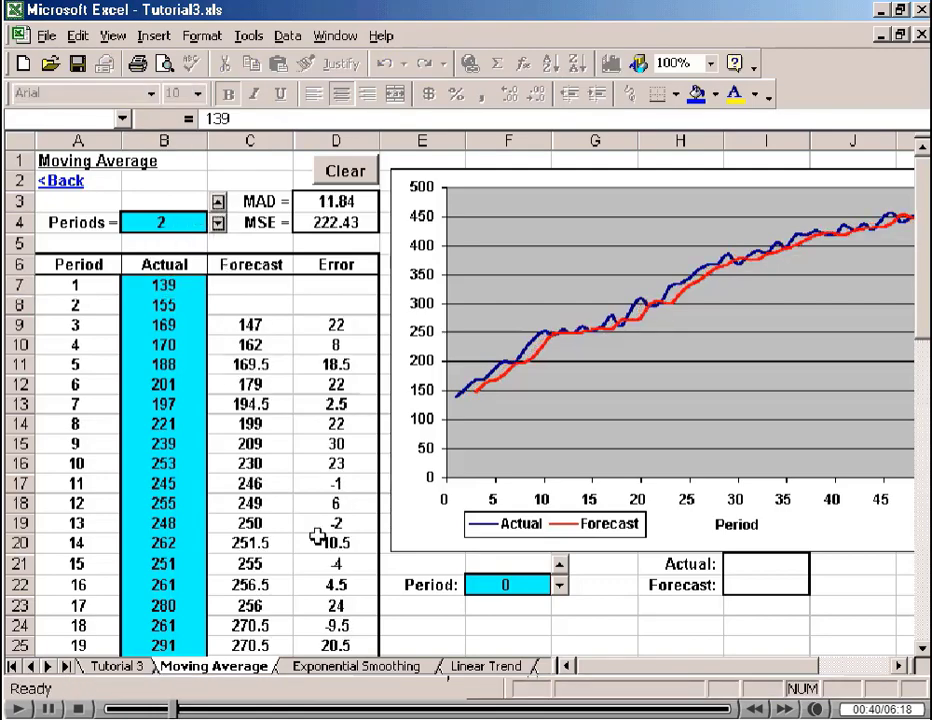
click(251, 324)
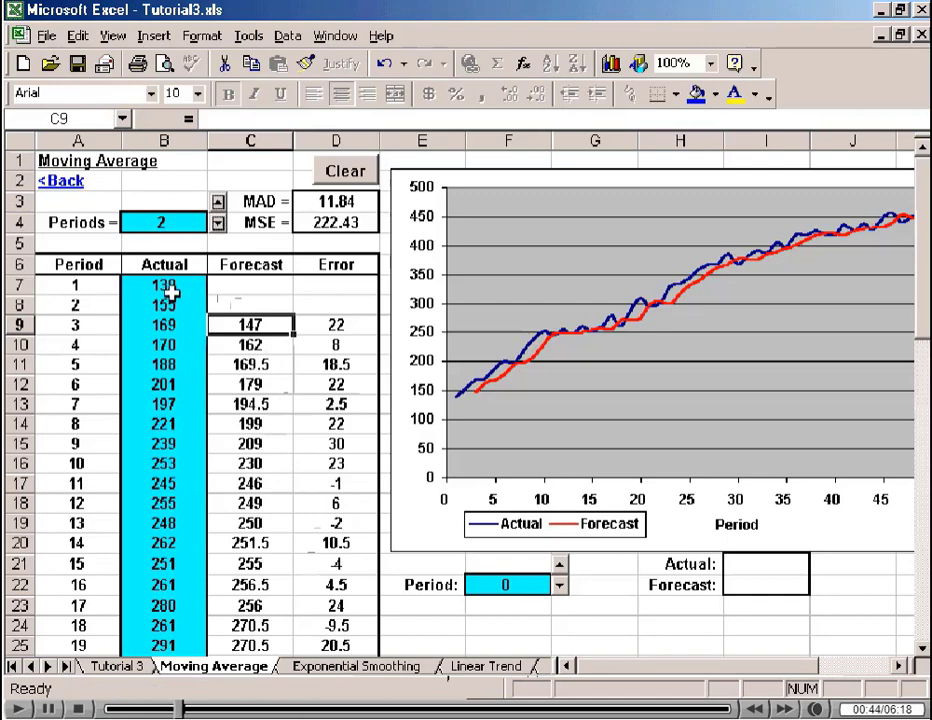
drag(140, 287, 178, 304)
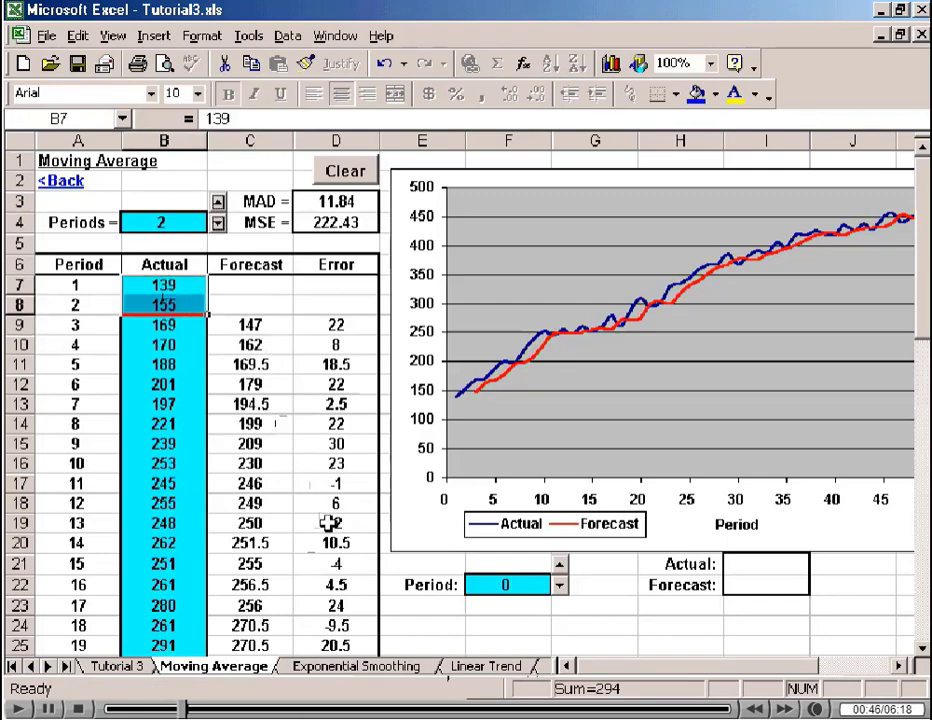
Raise the moving-average Periods one at a time to 6 to compare the forecast curves on the chart.
click(218, 202)
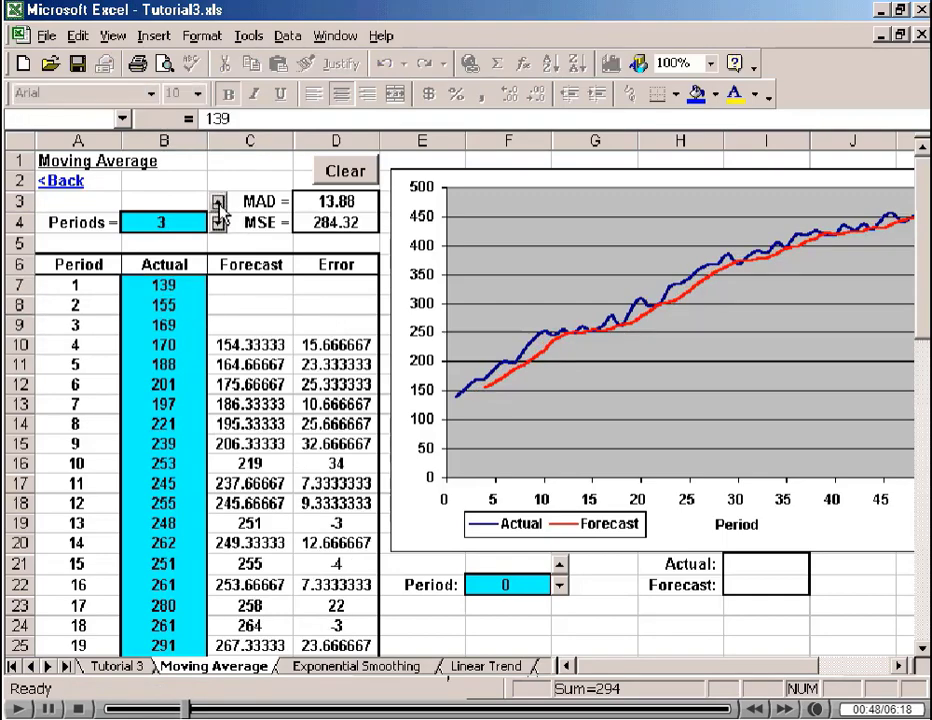
click(218, 202)
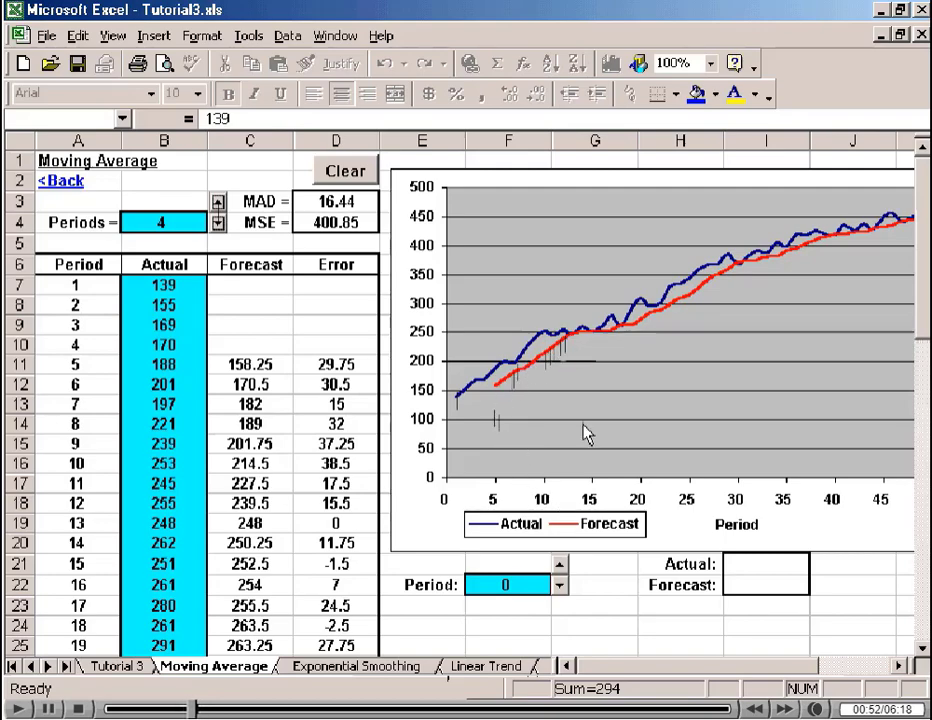
click(218, 202)
click(218, 202)
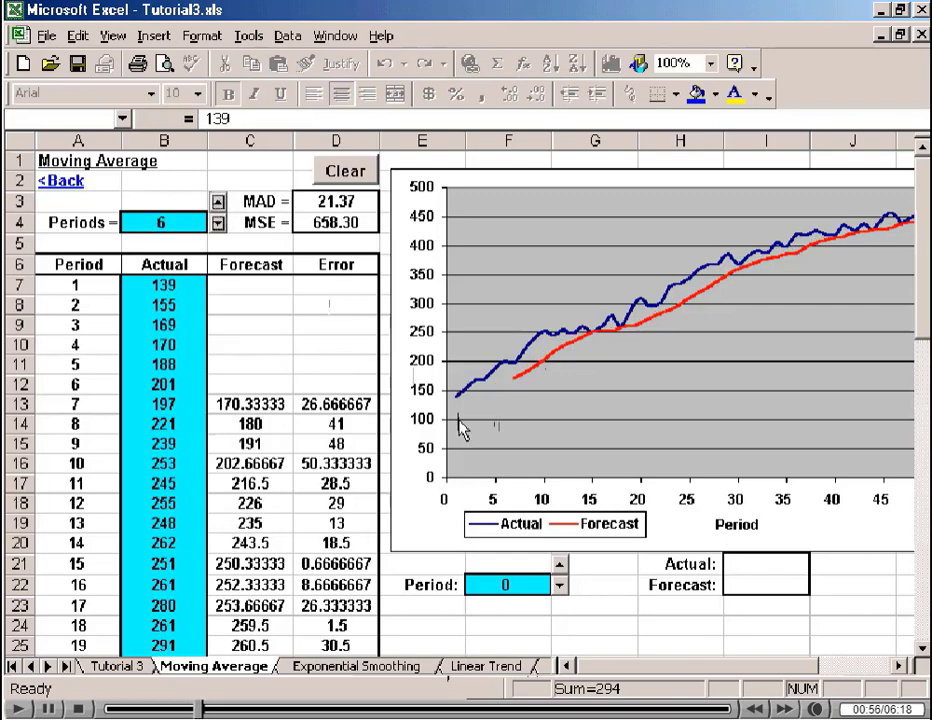
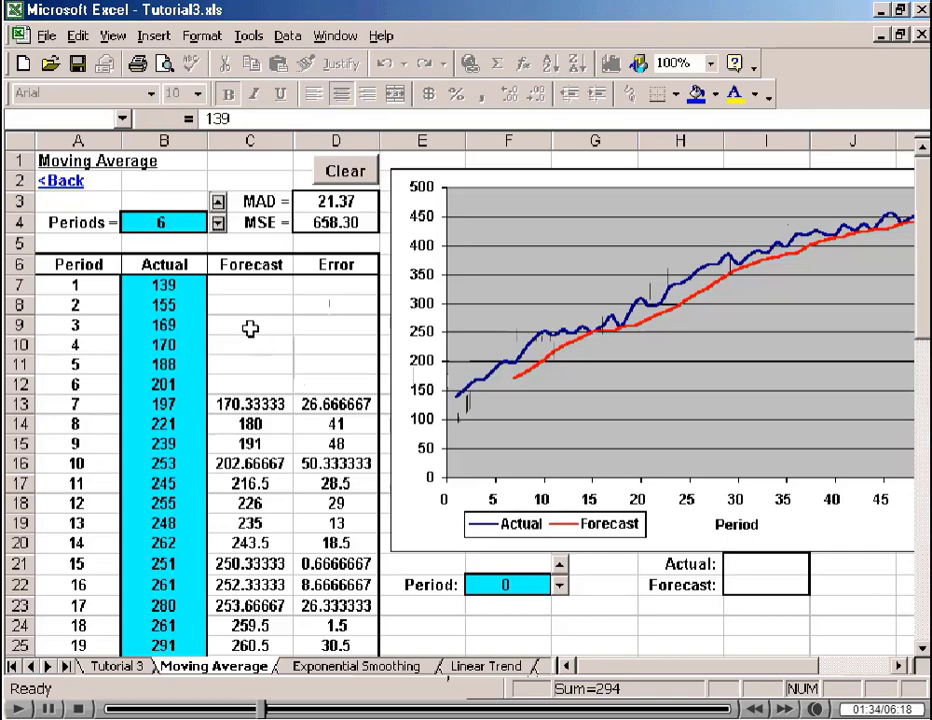
Reduce the moving-average Periods to 1 and examine the MAD in D3.
click(218, 223)
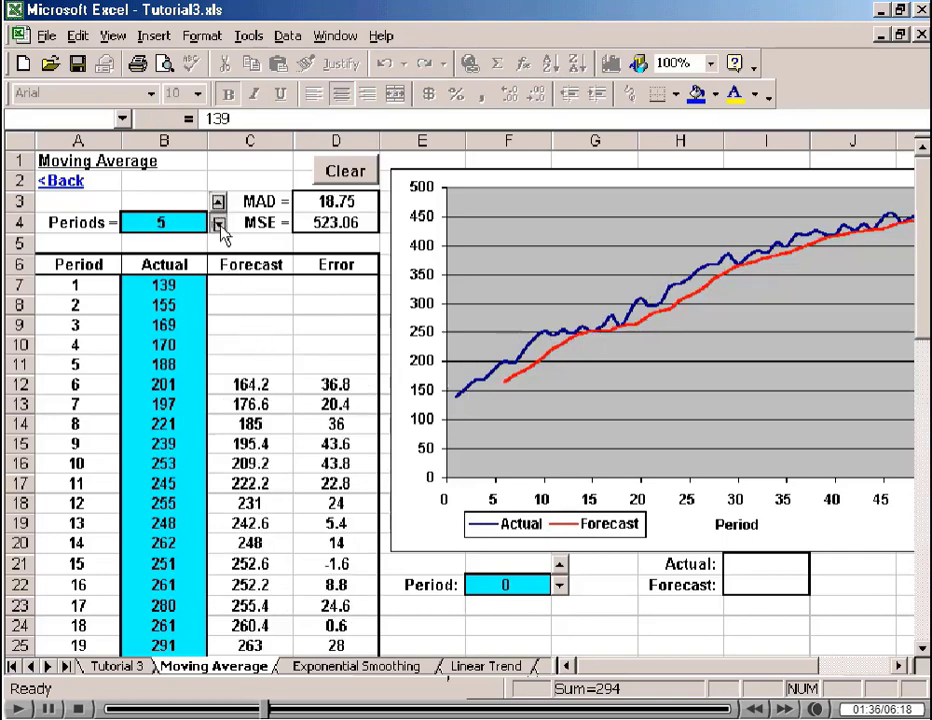
click(218, 223)
click(218, 223)
click(218, 223)
click(218, 223)
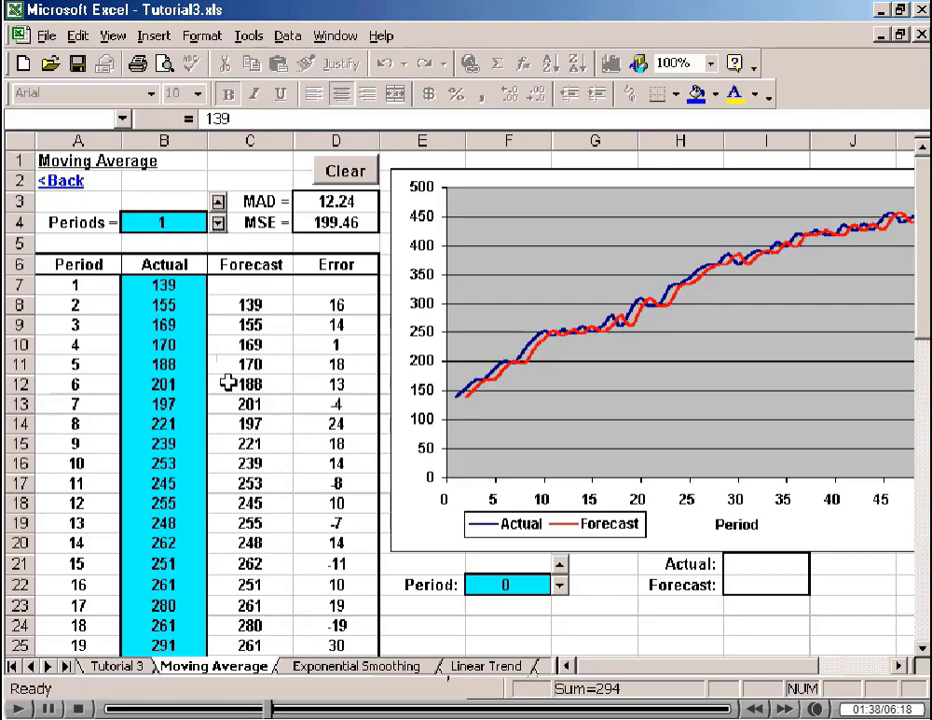
click(331, 201)
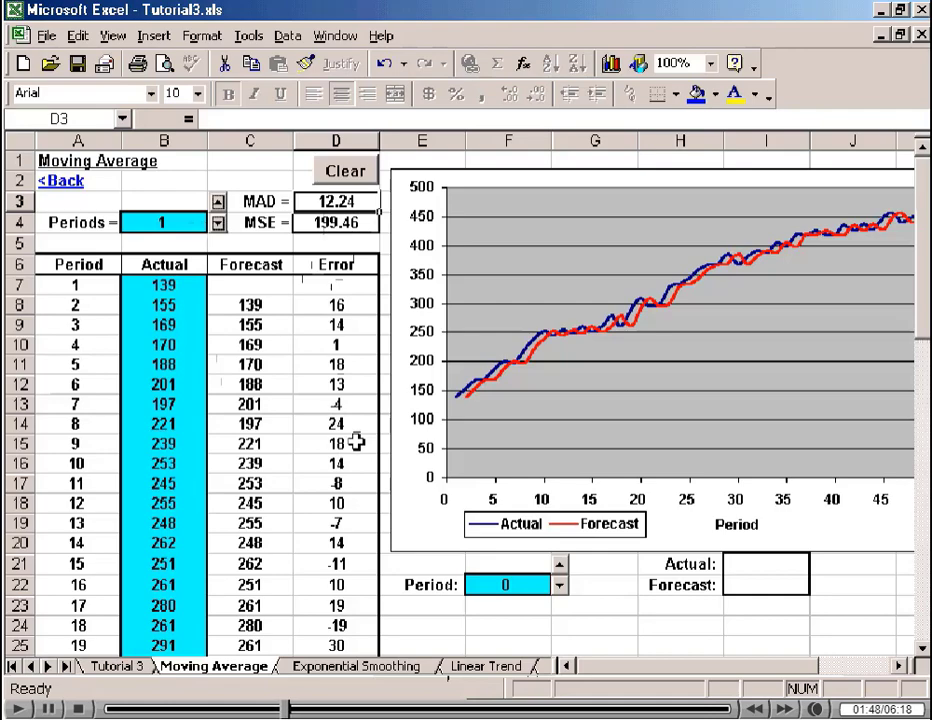
Compare the MAD while raising Periods to 5, and settle on 2 periods for the moving average.
click(217, 201)
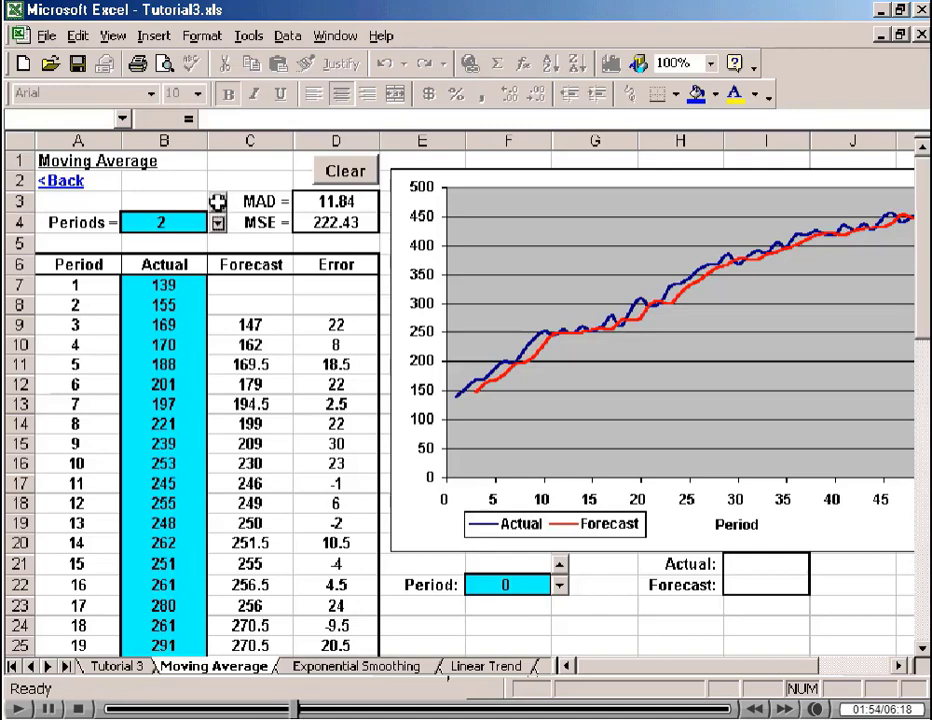
click(217, 201)
click(217, 201)
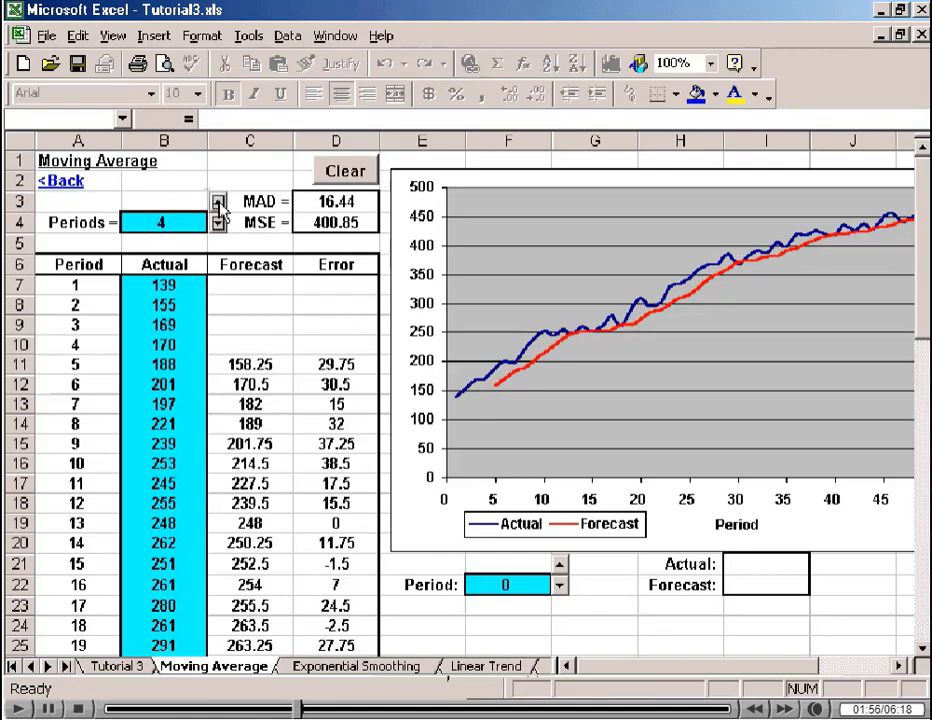
click(218, 203)
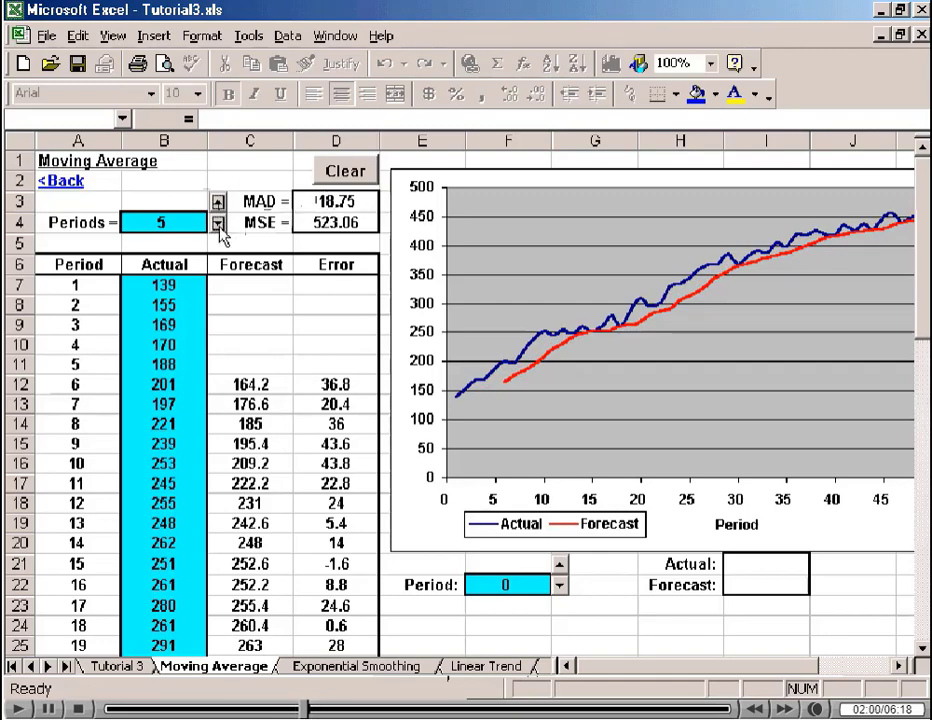
click(218, 223)
click(218, 223)
click(218, 223)
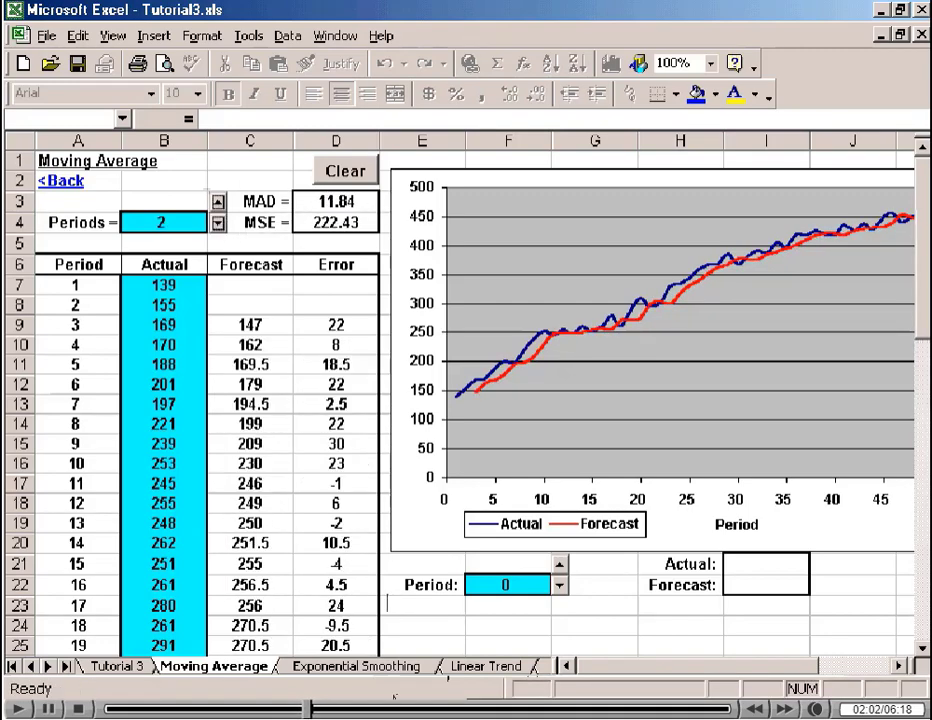
On the Exponential Smoothing sheet, examine the forecasts in C8 and C9, the actual in B8, and the alpha value in B3.
click(357, 665)
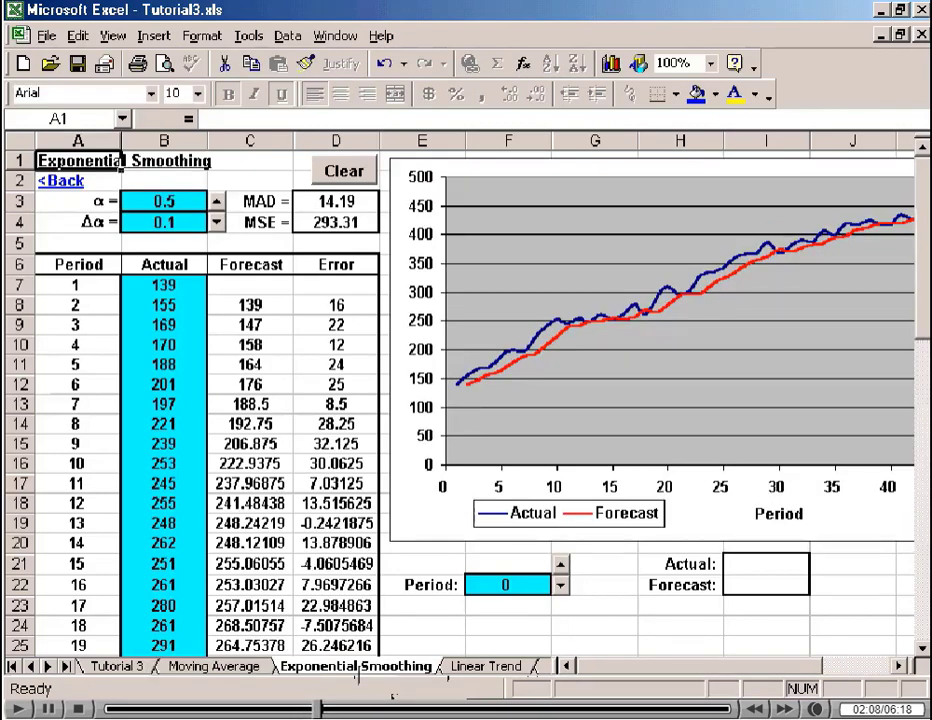
click(252, 304)
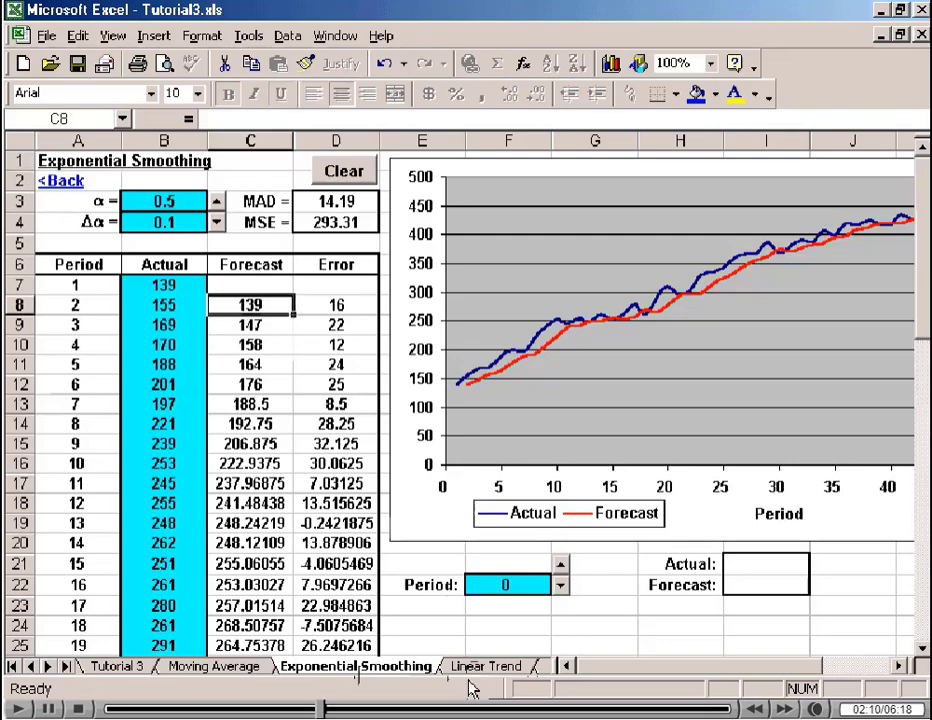
click(253, 324)
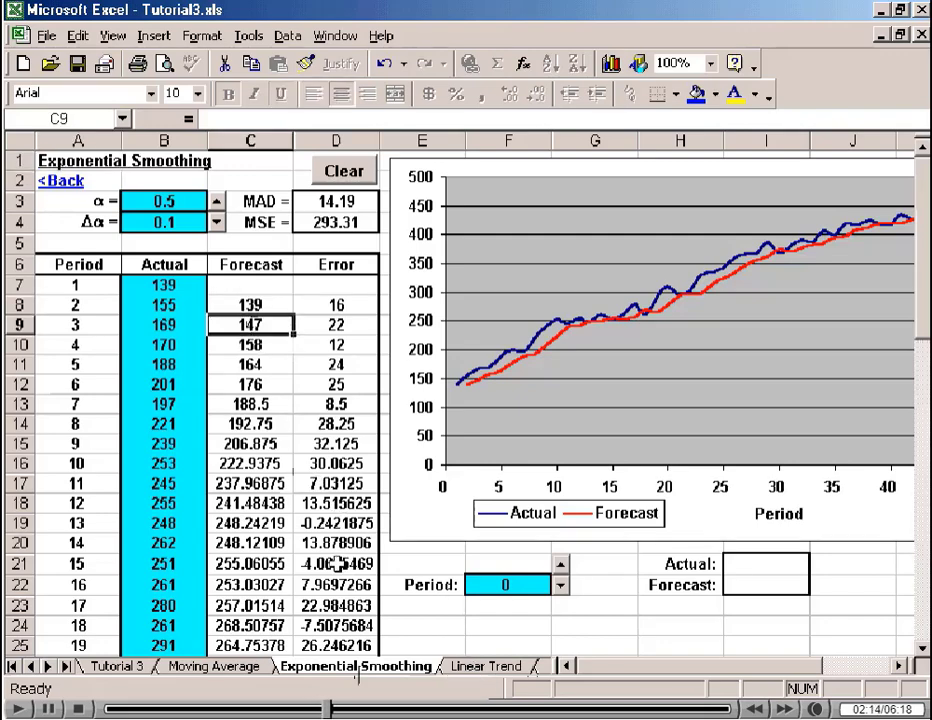
click(189, 308)
click(250, 305)
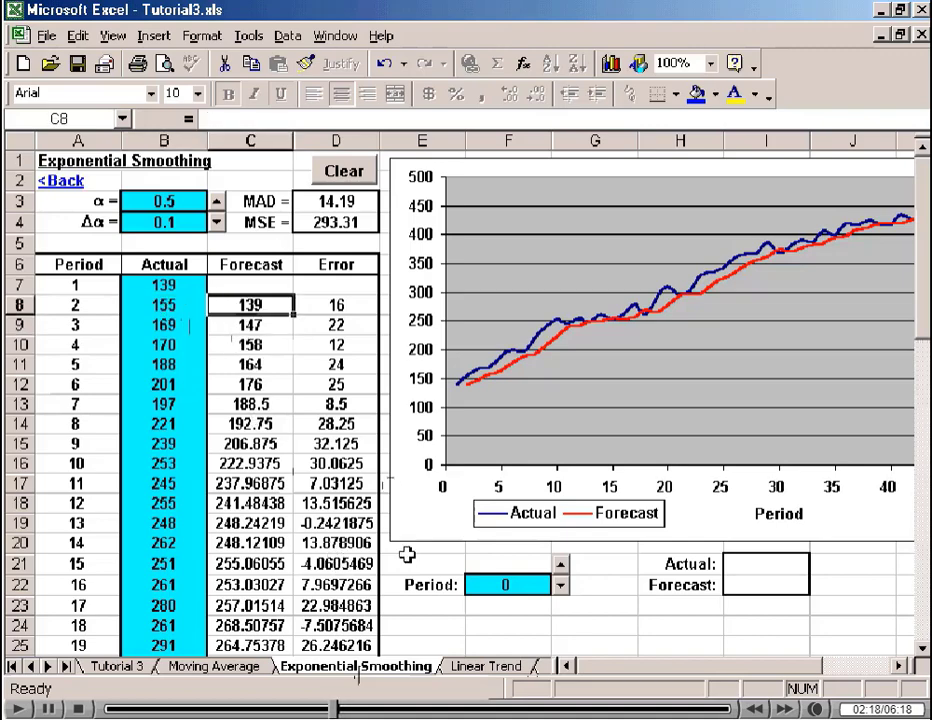
click(163, 201)
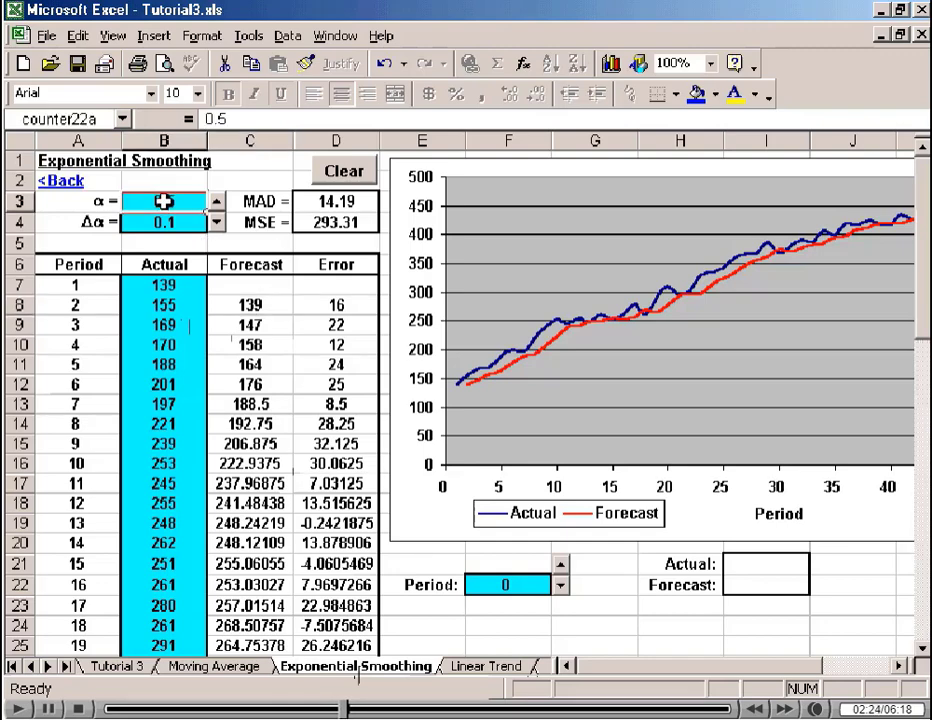
Compare the exponential smoothing forecasts with alpha in B3 set first to 1 and finally to 0.
click(163, 201)
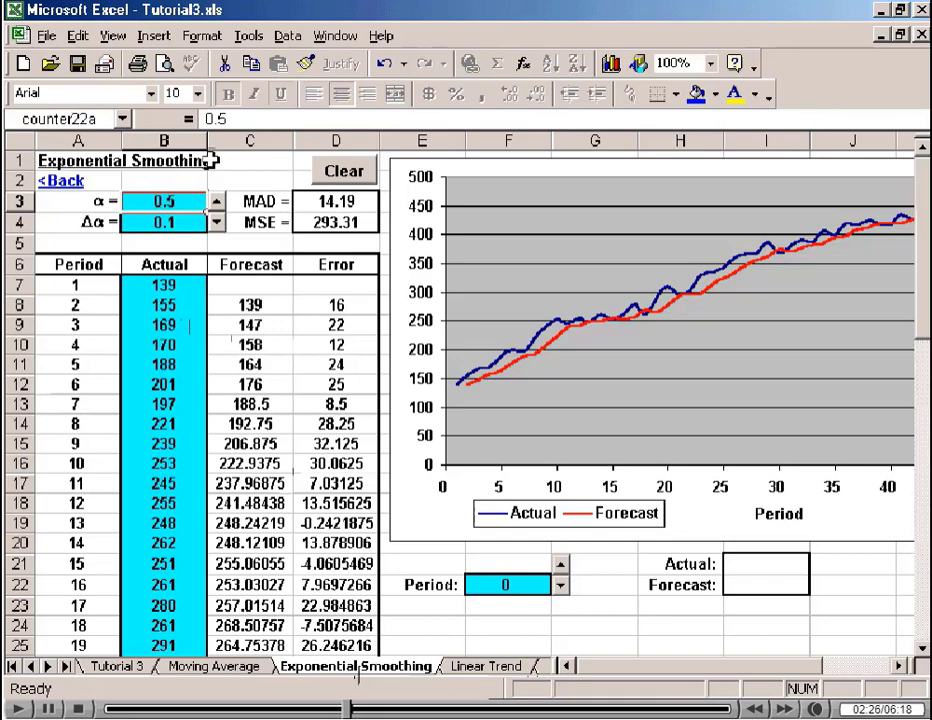
text(1)
key(Return)
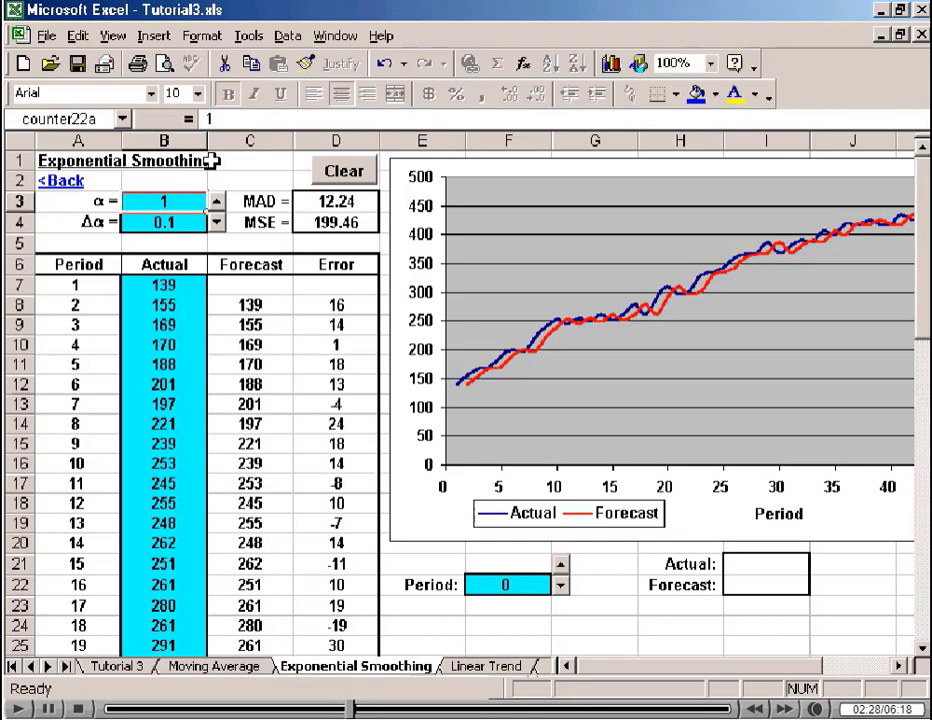
click(158, 202)
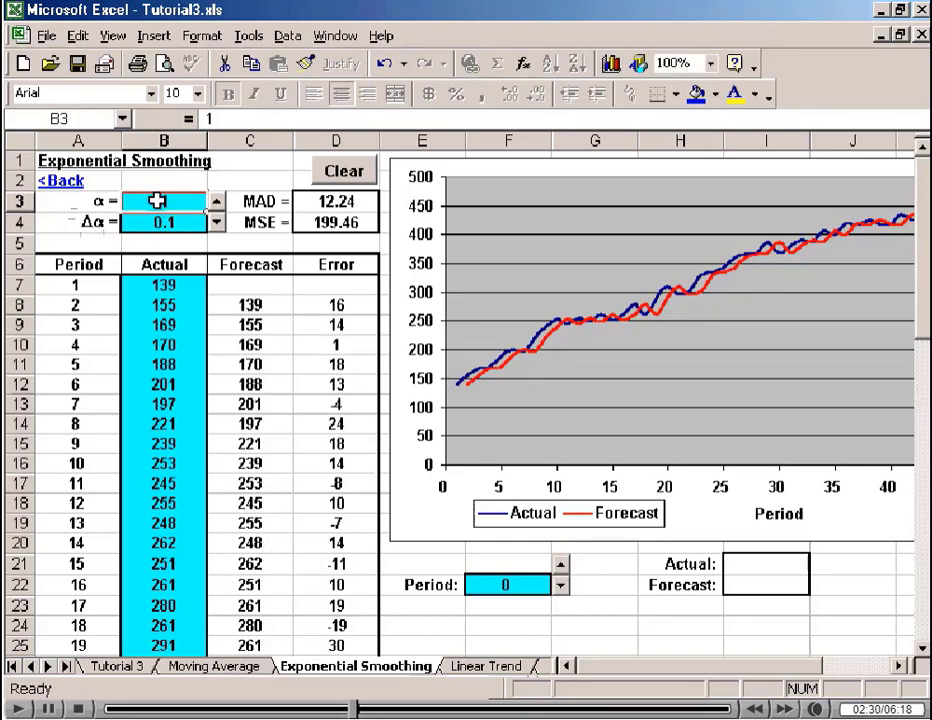
text(0)
key(Return)
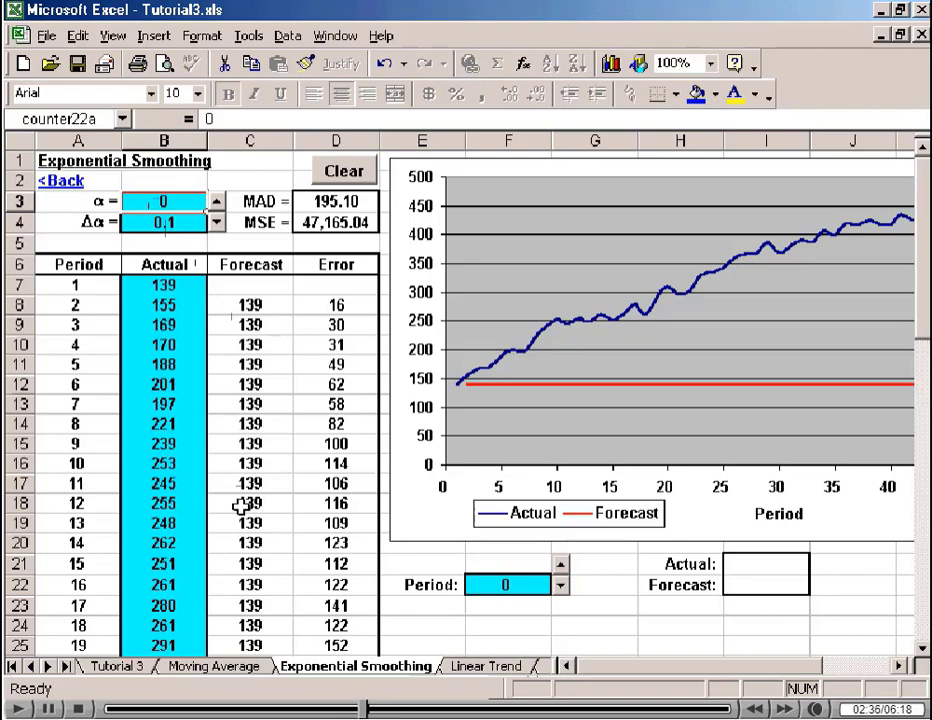
Raise alpha in 0.1 increments to 0.3 and examine the MAD in D3.
click(216, 201)
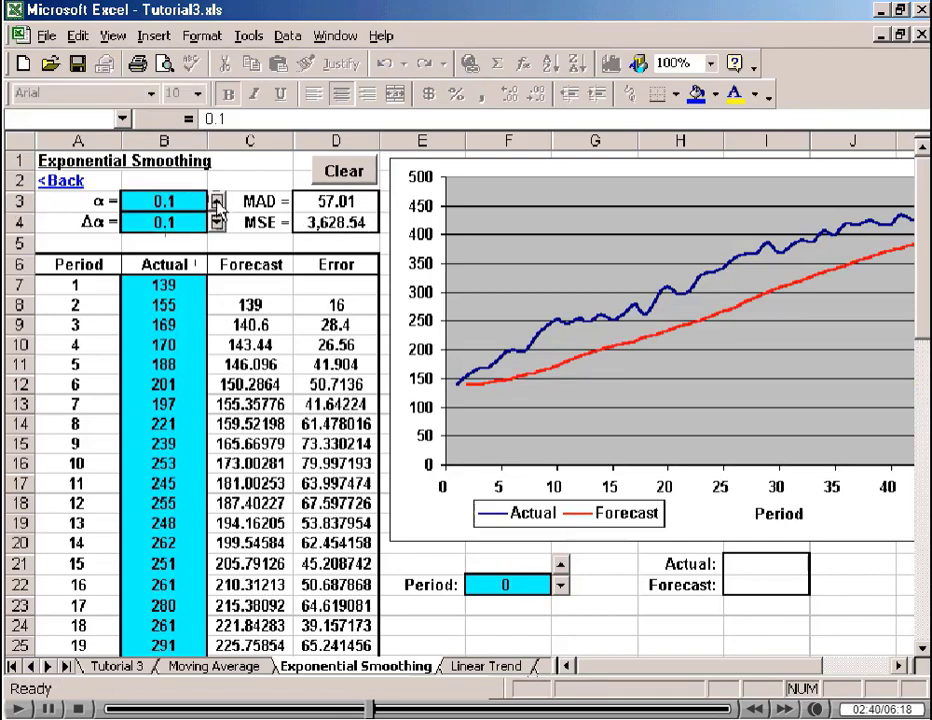
click(216, 201)
click(216, 201)
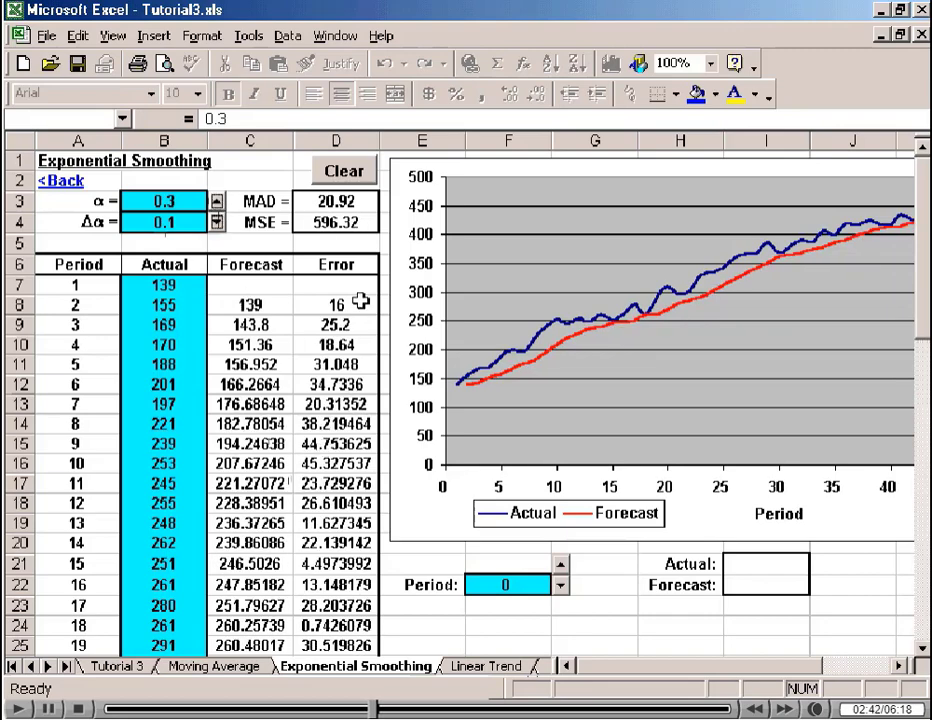
click(336, 201)
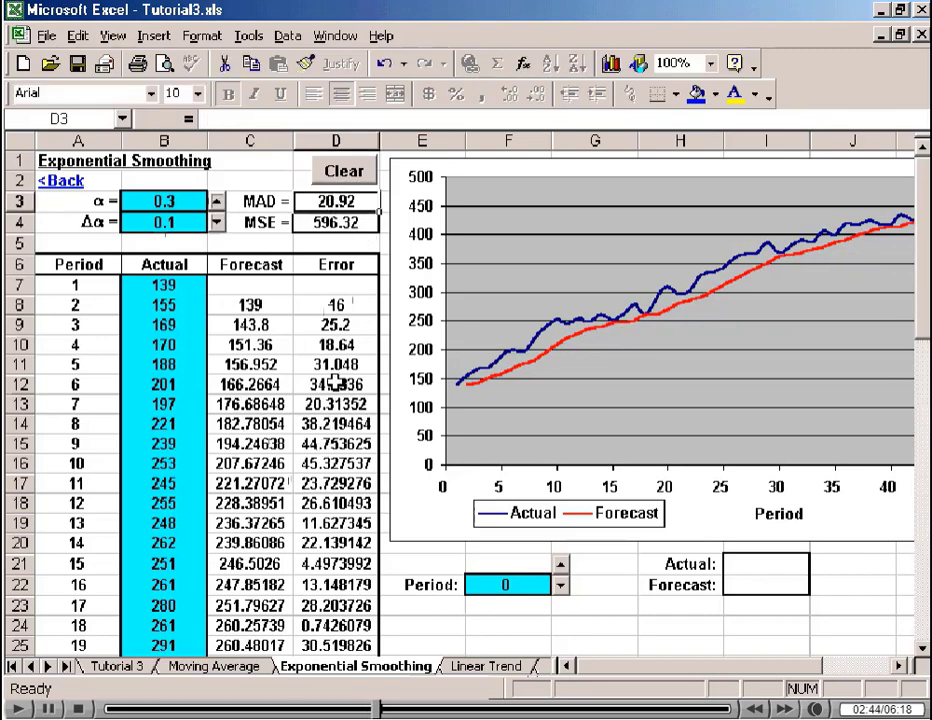
Continue raising alpha in 0.1 increments up to 1, comparing the MAD at each value.
click(216, 201)
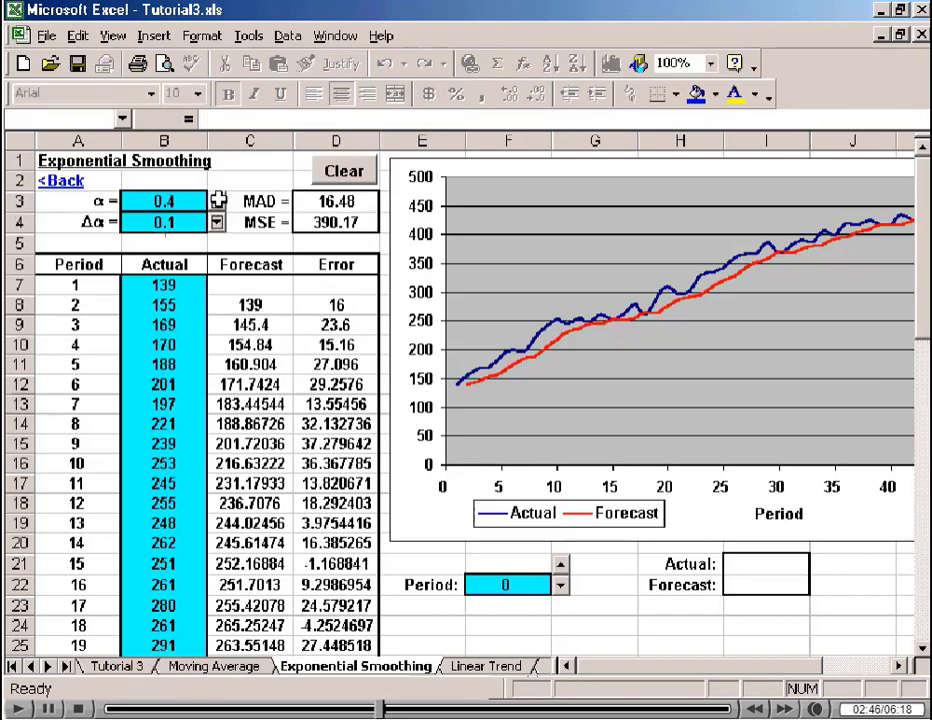
click(216, 201)
click(216, 201)
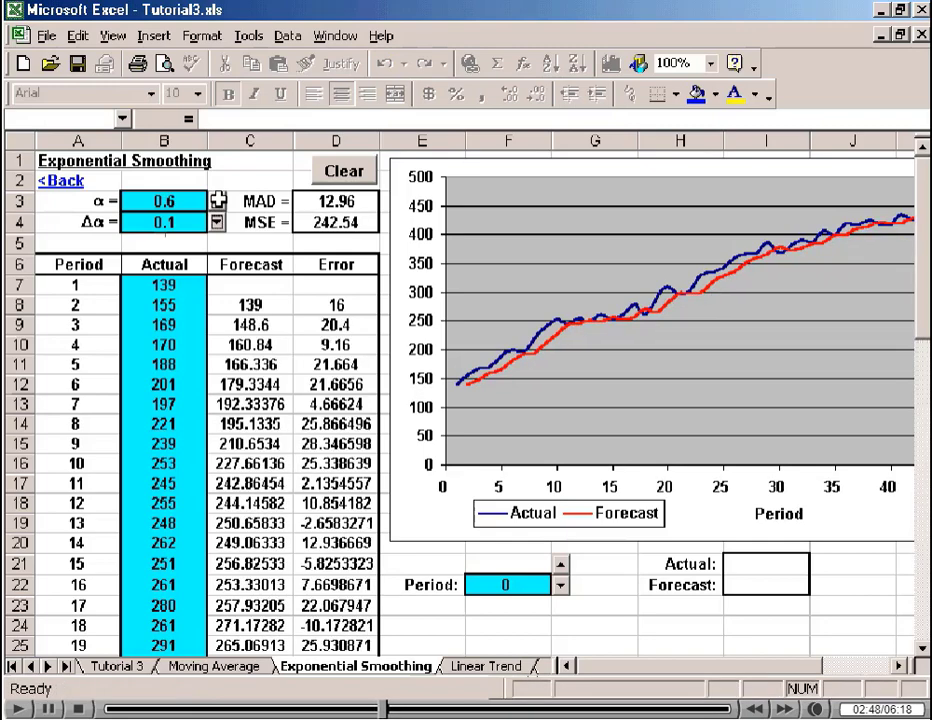
click(216, 201)
click(216, 201)
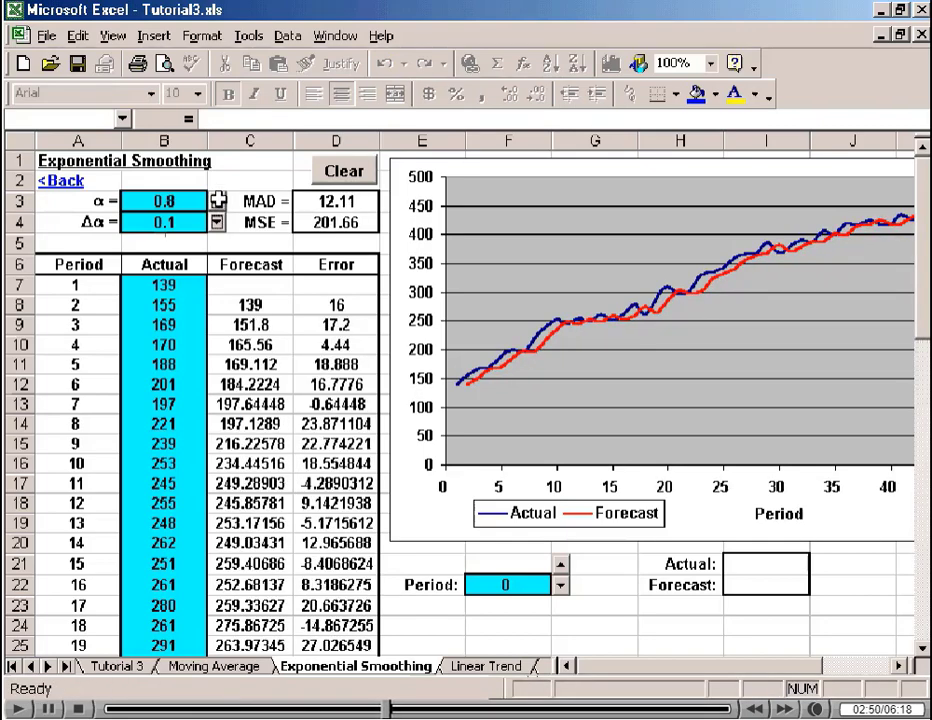
click(216, 201)
click(216, 201)
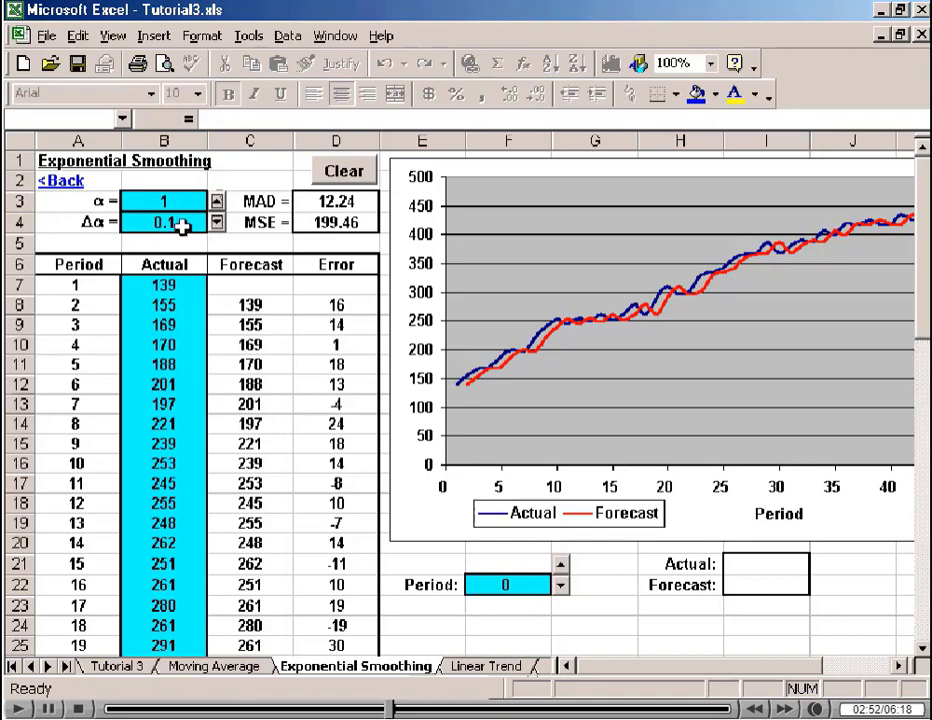
Set the alpha increment in B4 to 0.01.
click(125, 221)
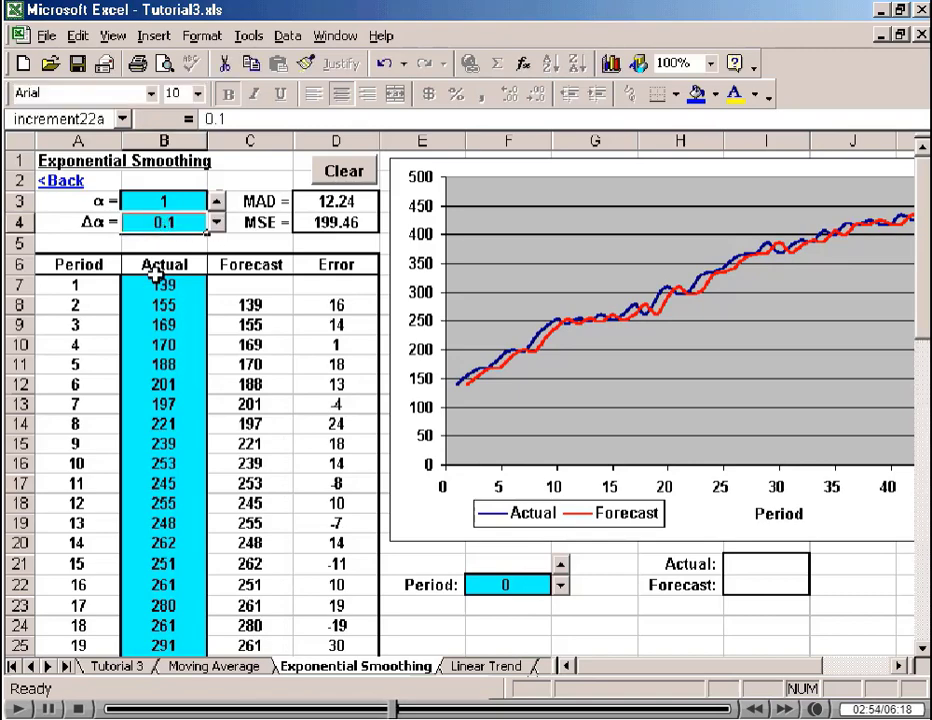
text(0.01)
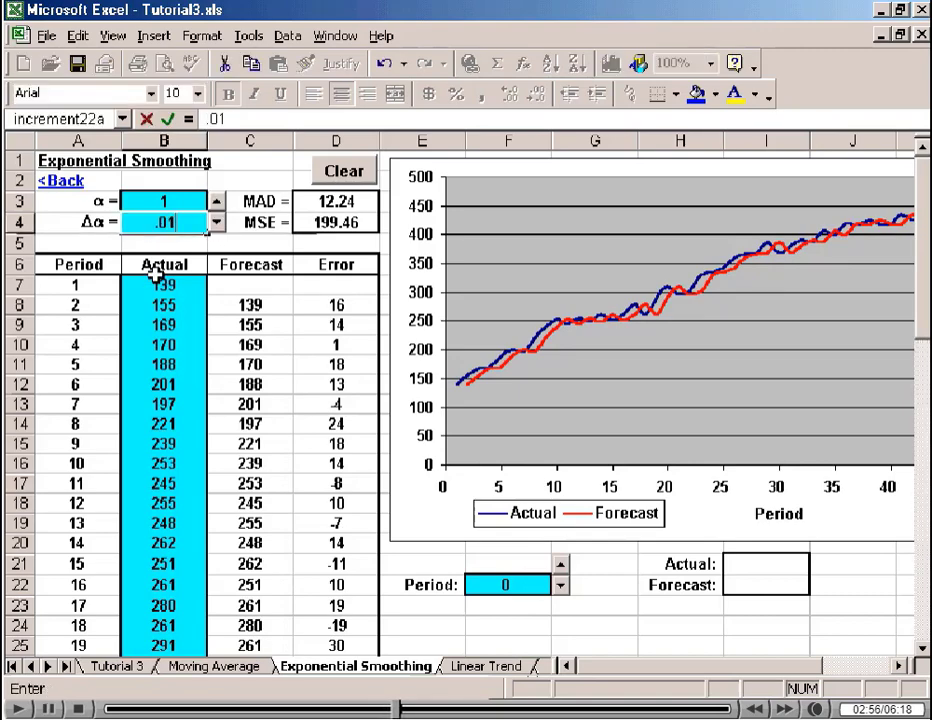
key(Return)
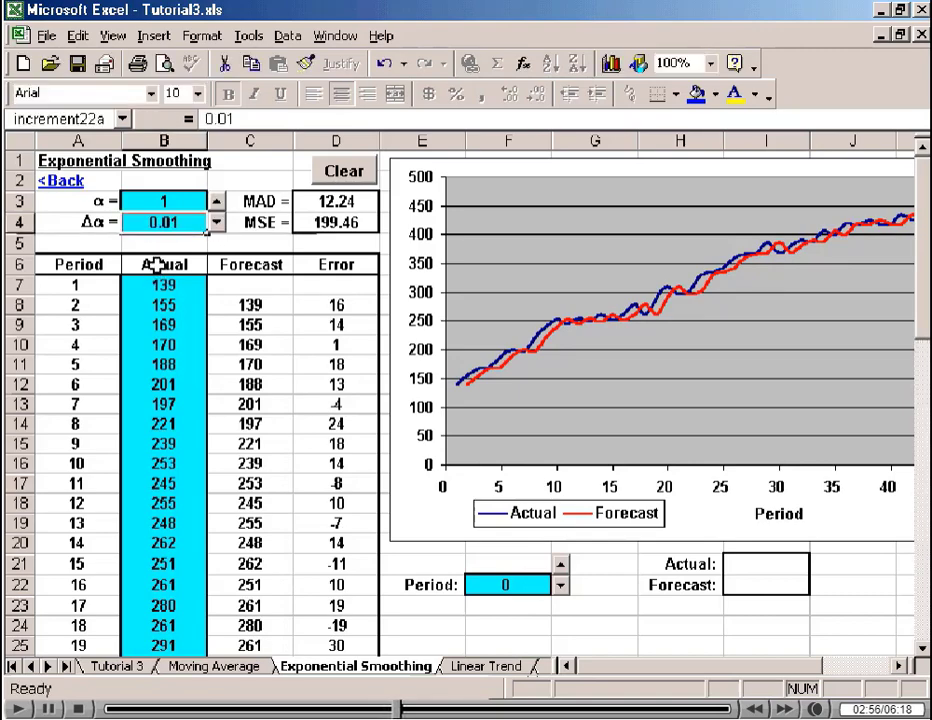
Lower alpha in 0.01 increments to 0.84, watching the error measures, and examine the MAD in D3.
click(216, 223)
click(216, 223)
click(216, 223)
click(216, 223)
click(216, 223)
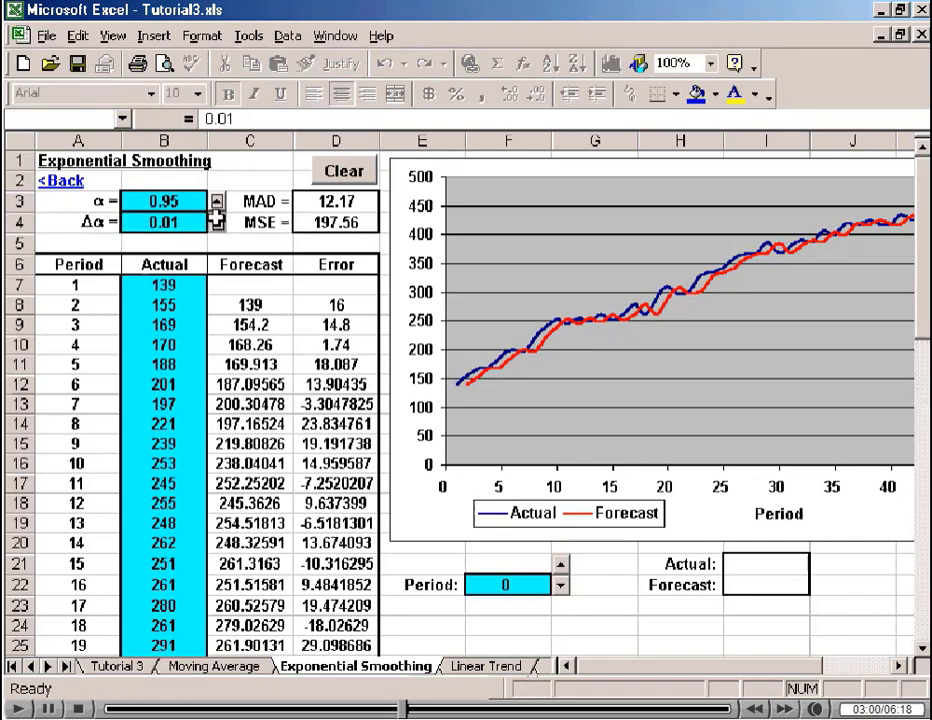
click(216, 223)
click(216, 223)
click(216, 223)
click(216, 223)
click(216, 223)
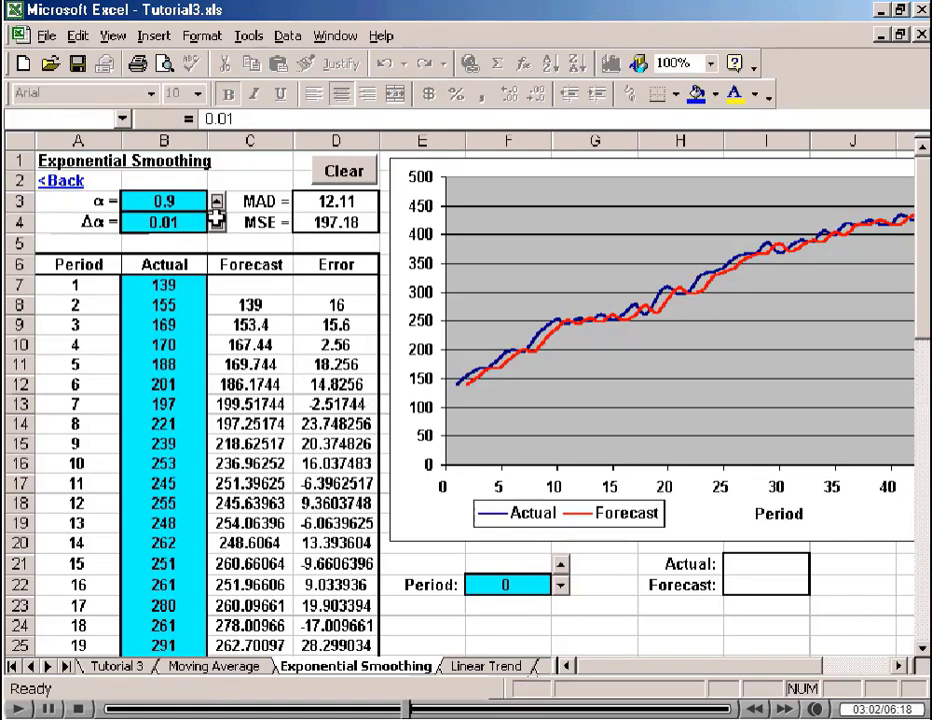
click(216, 221)
click(216, 221)
click(216, 221)
click(216, 221)
click(216, 221)
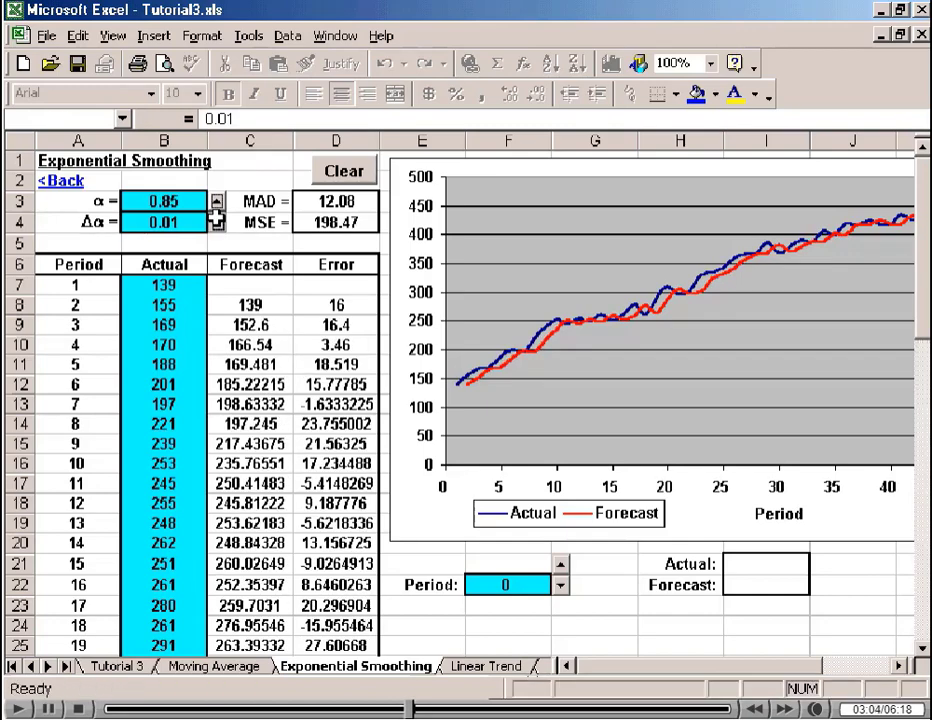
click(216, 221)
click(216, 219)
click(217, 203)
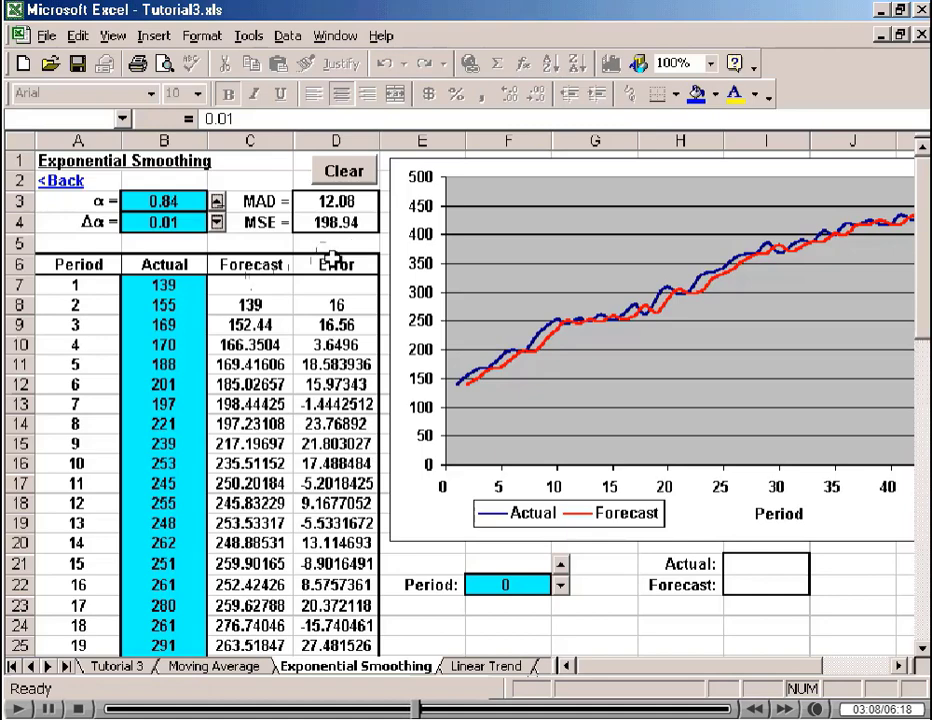
click(342, 202)
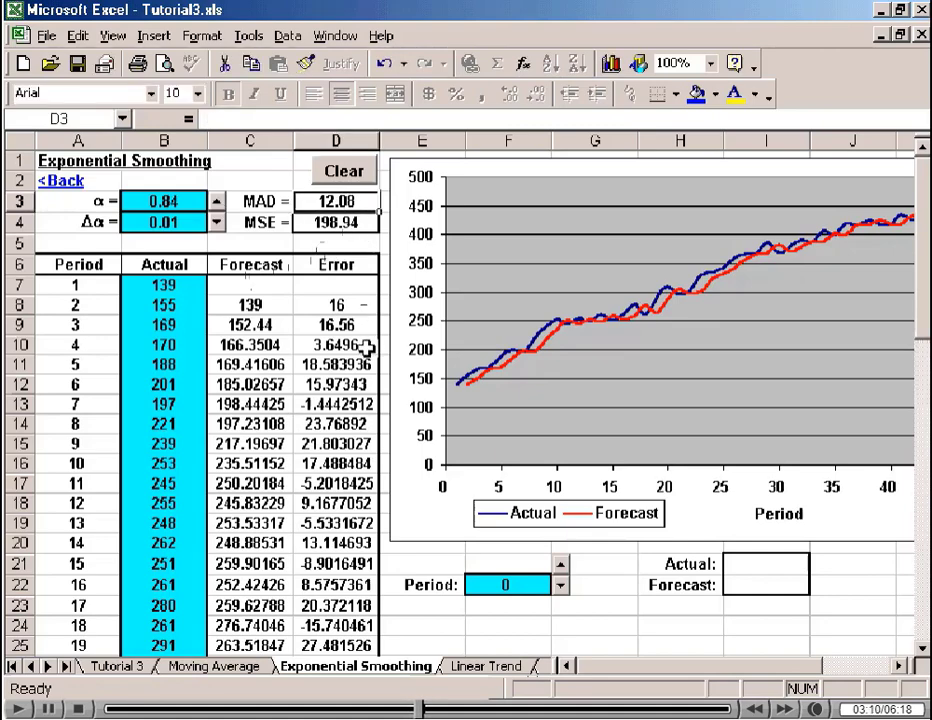
Raise alpha to 0.88 to compare the MAD and settle on 0.87.
click(168, 202)
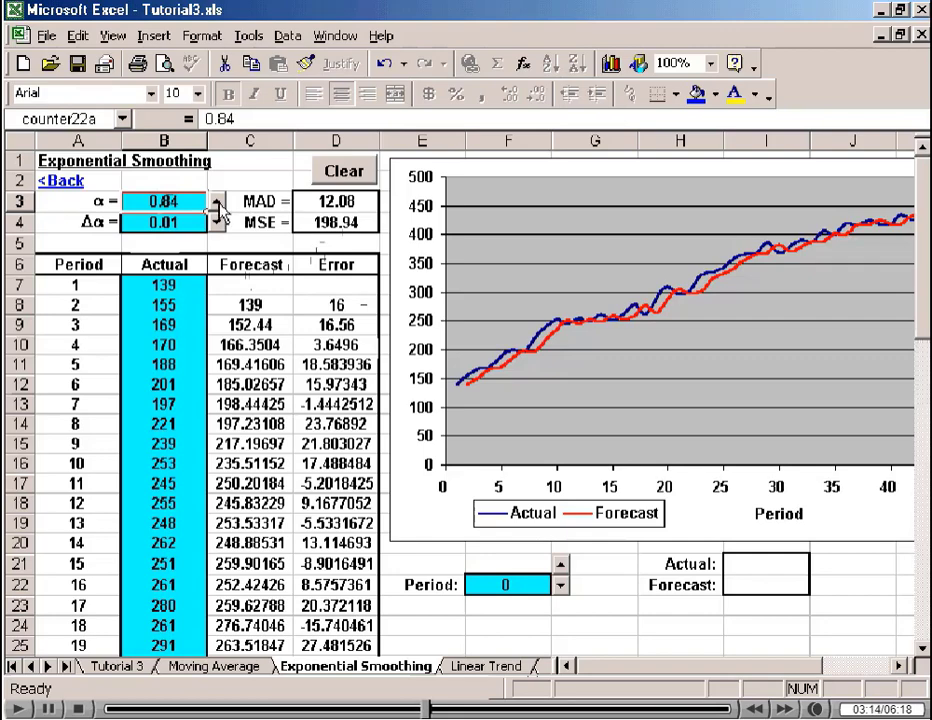
click(217, 203)
click(217, 203)
click(217, 203)
click(217, 203)
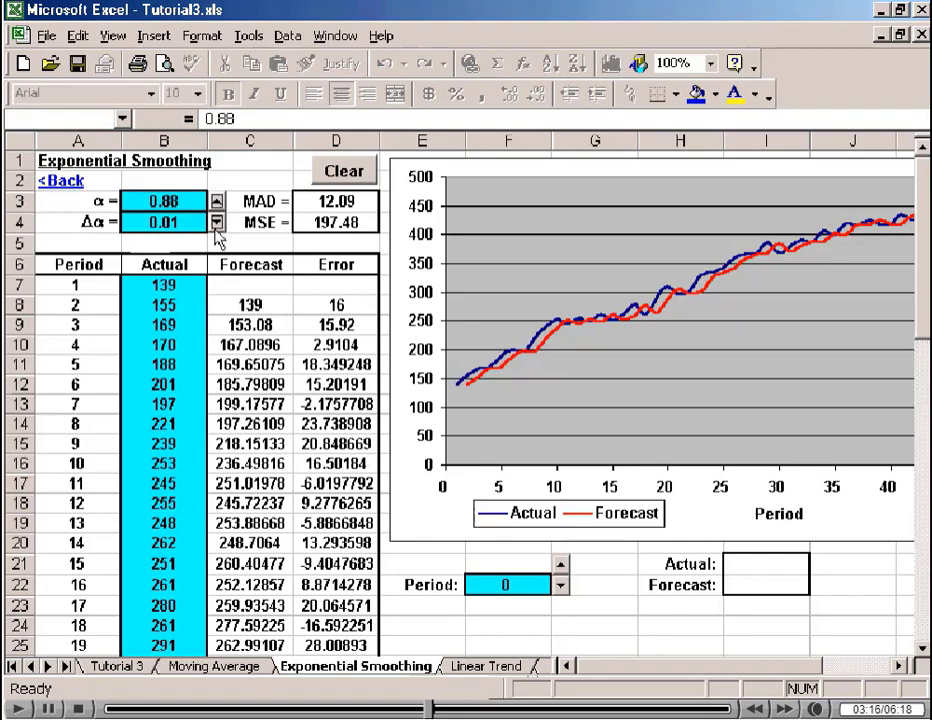
click(217, 222)
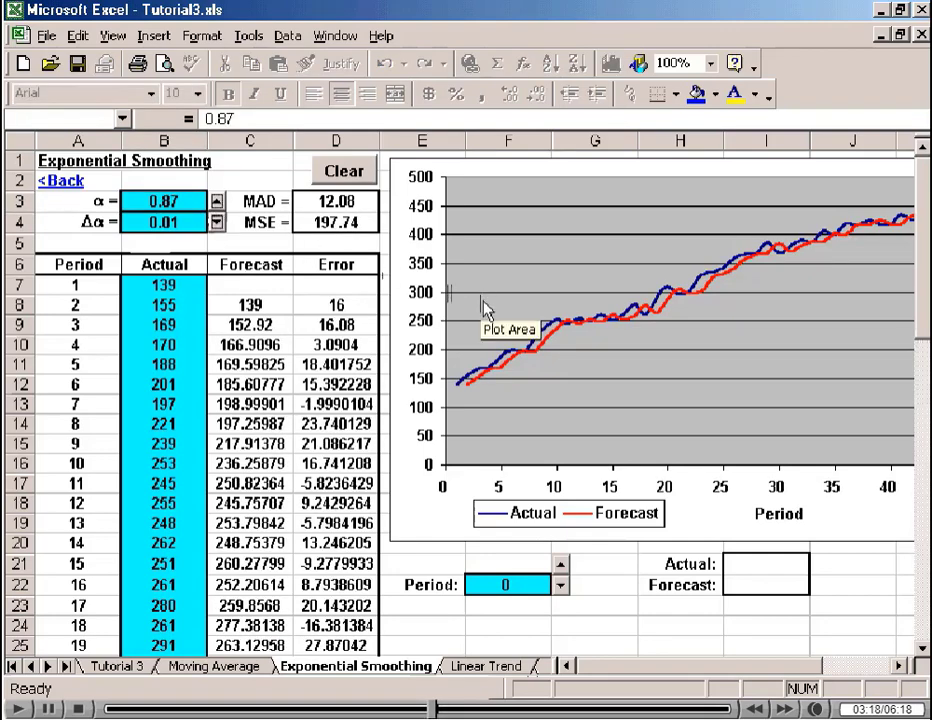
On the Linear Trend sheet, examine the slope in B3 and the fitted forecast line on the chart.
click(482, 667)
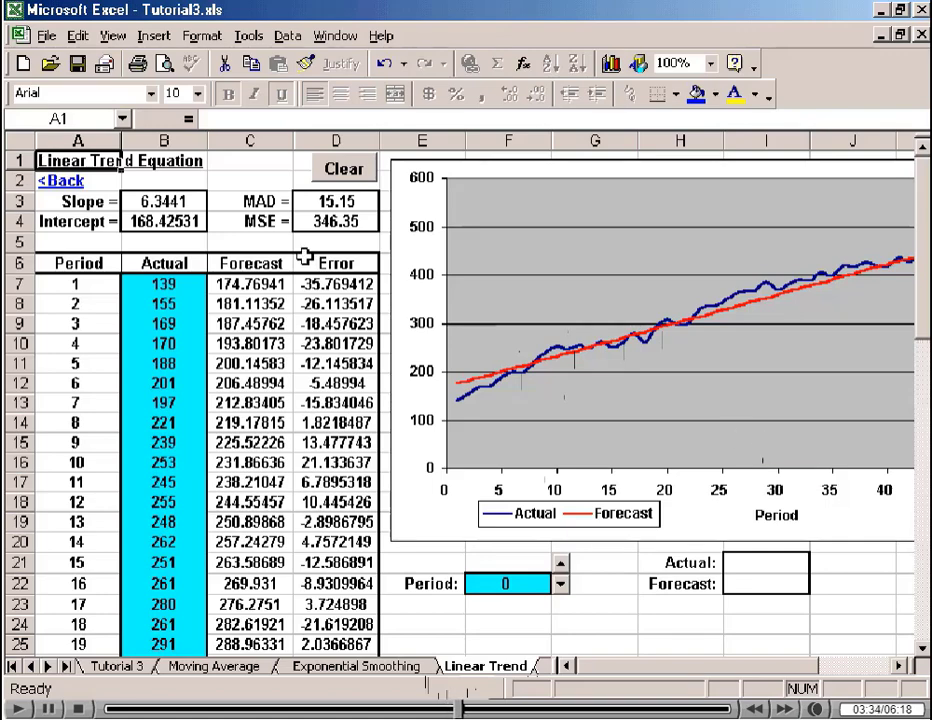
click(164, 201)
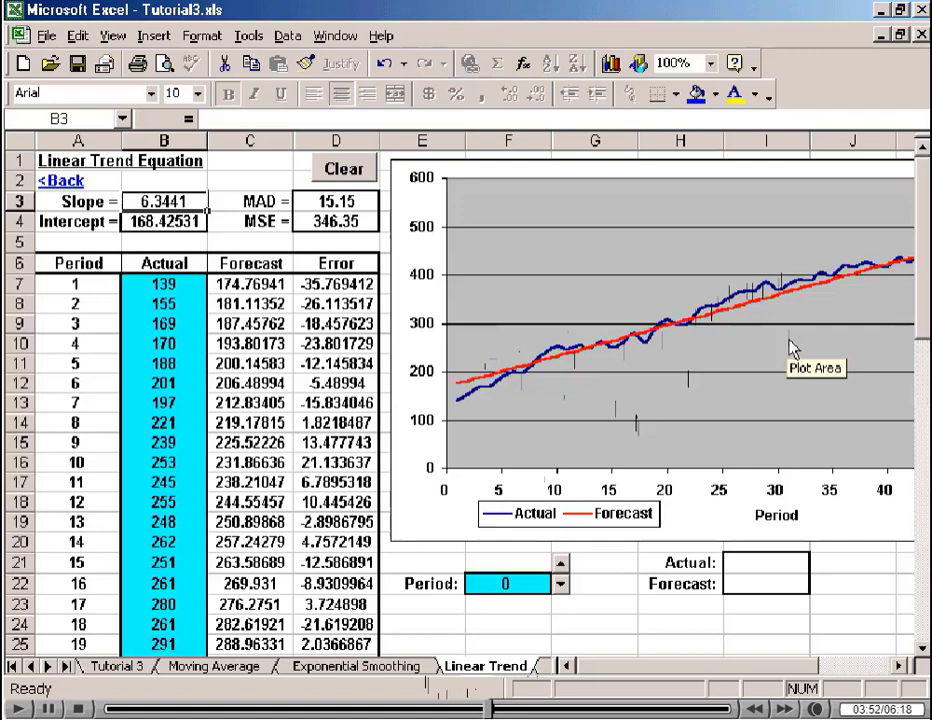
On the Trend Adj Expon Smooth sheet, set the model initialization Period in B4 to 5.
click(543, 667)
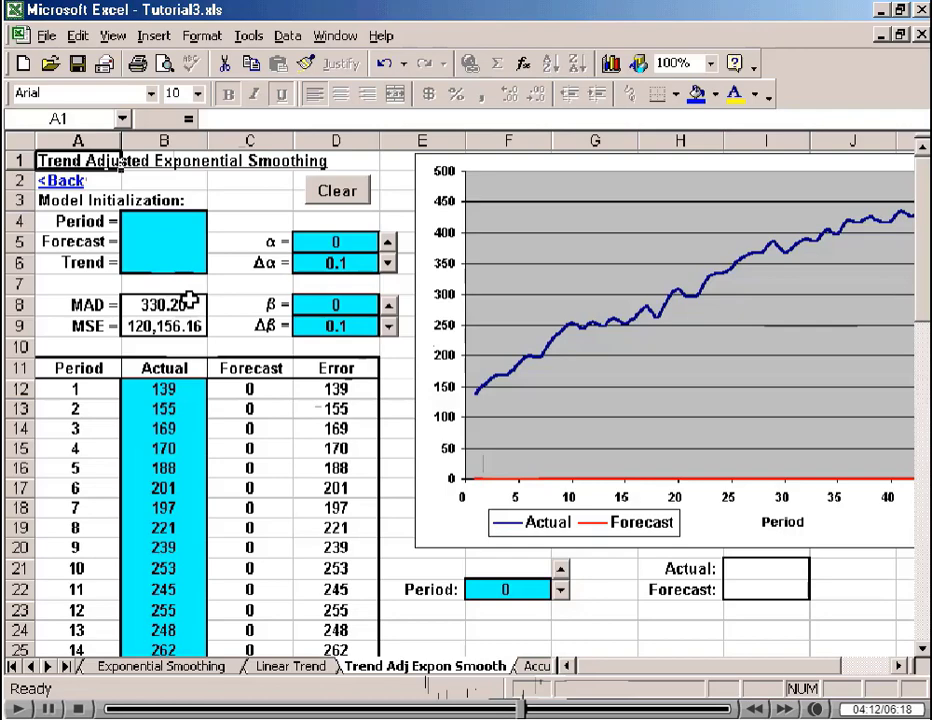
click(155, 222)
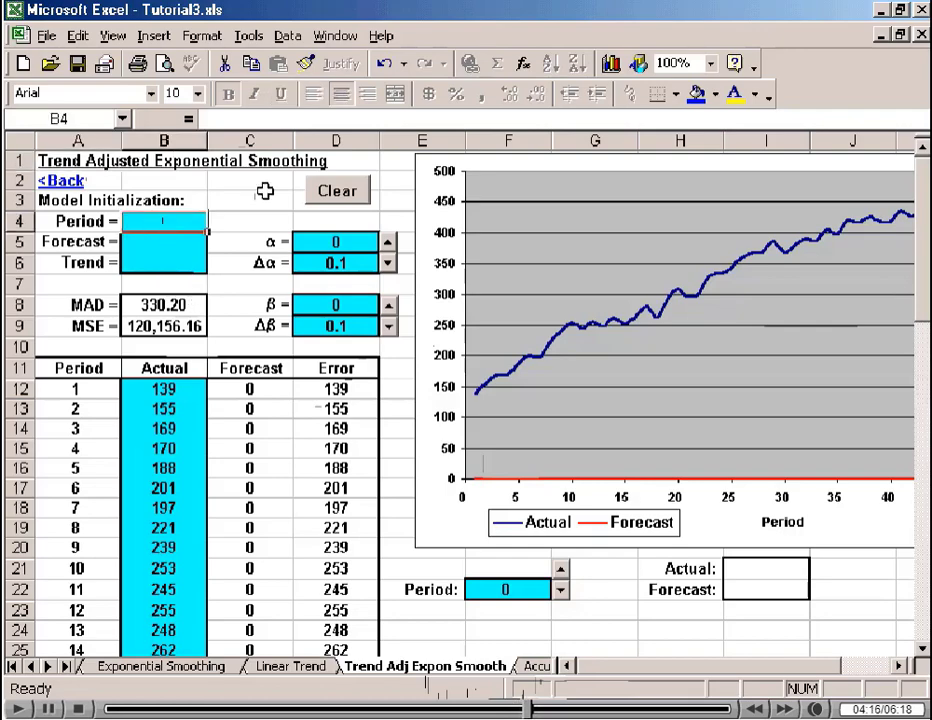
text(5)
key(Return)
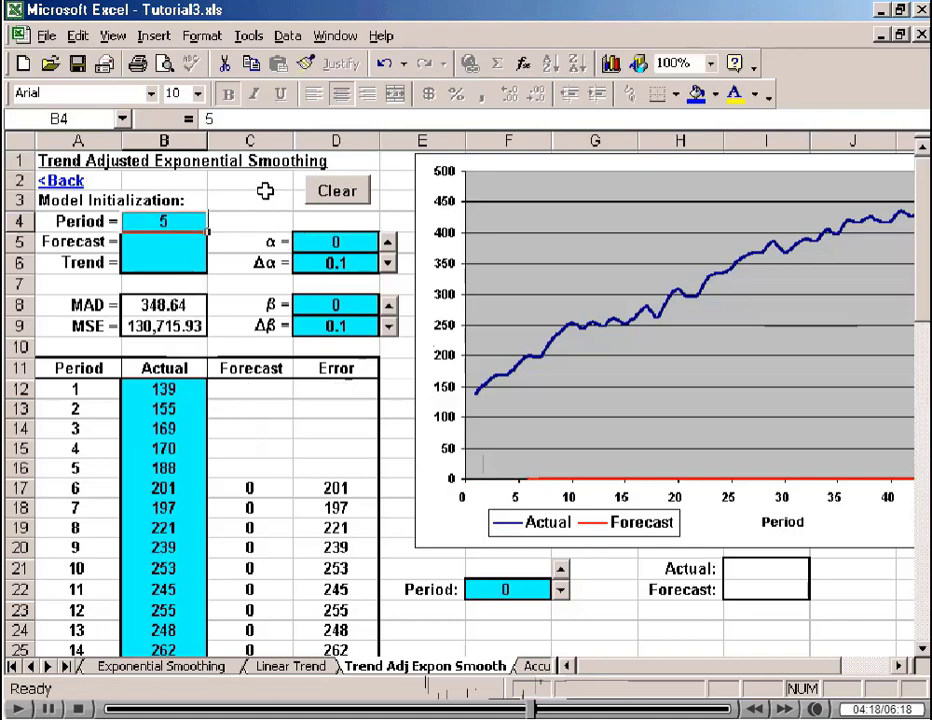
Calculate the initial Trend in B6 from the actuals of periods 1 and 4 with the formula =(B15-B12)/3.
click(171, 263)
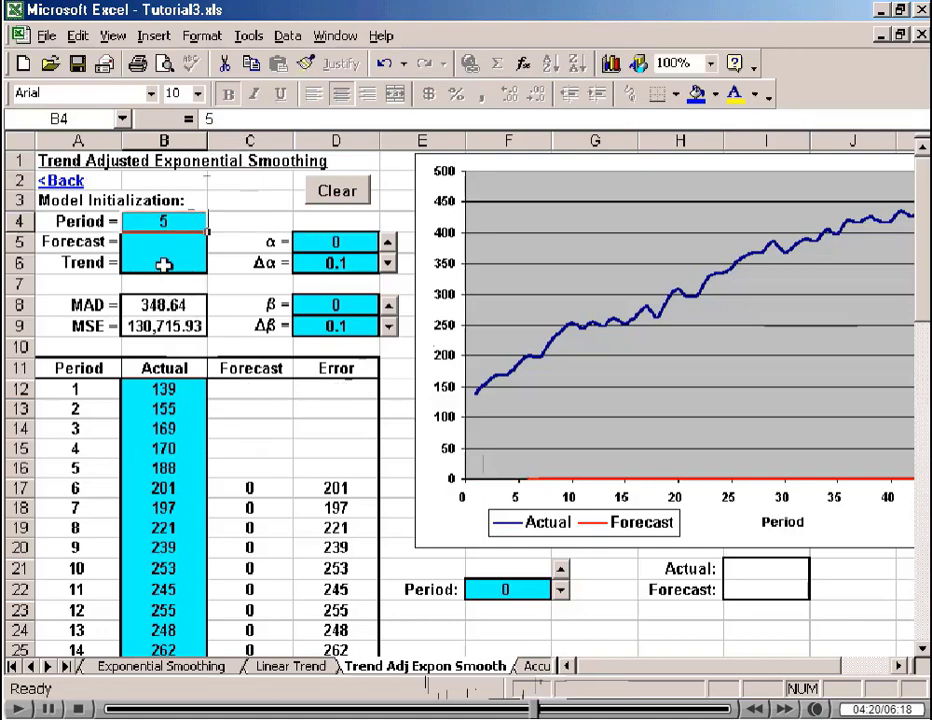
click(164, 389)
click(164, 448)
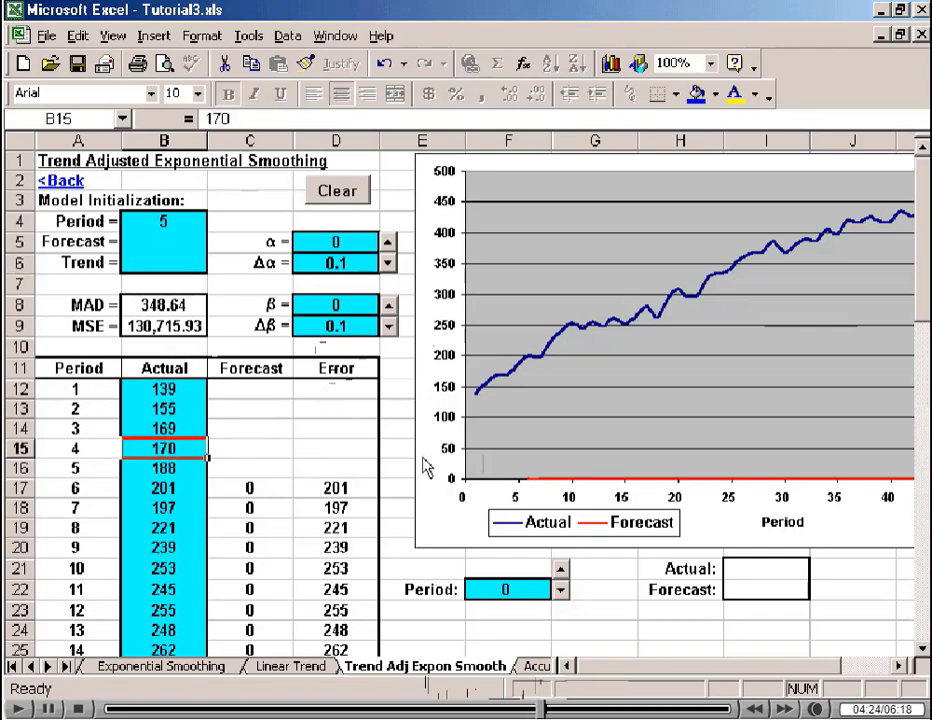
click(179, 389)
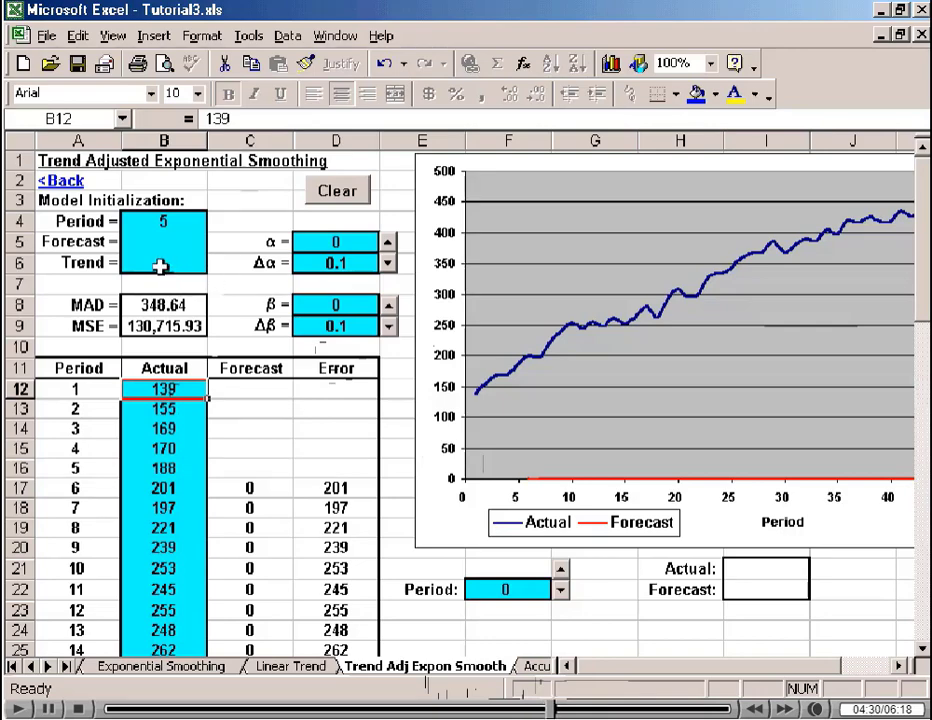
click(160, 263)
text(=)
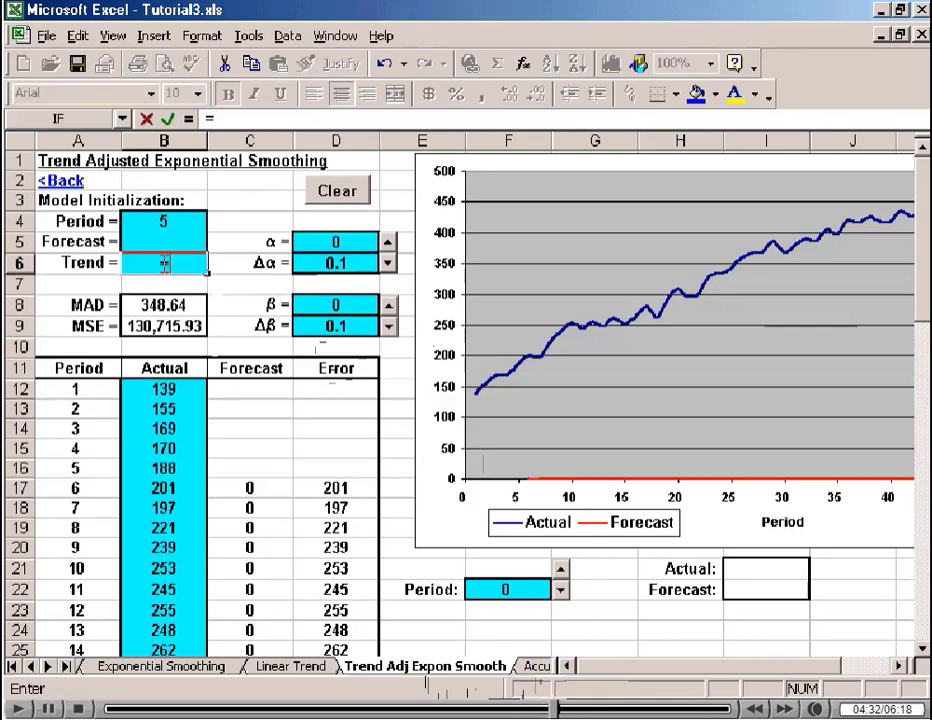
text(()
click(166, 450)
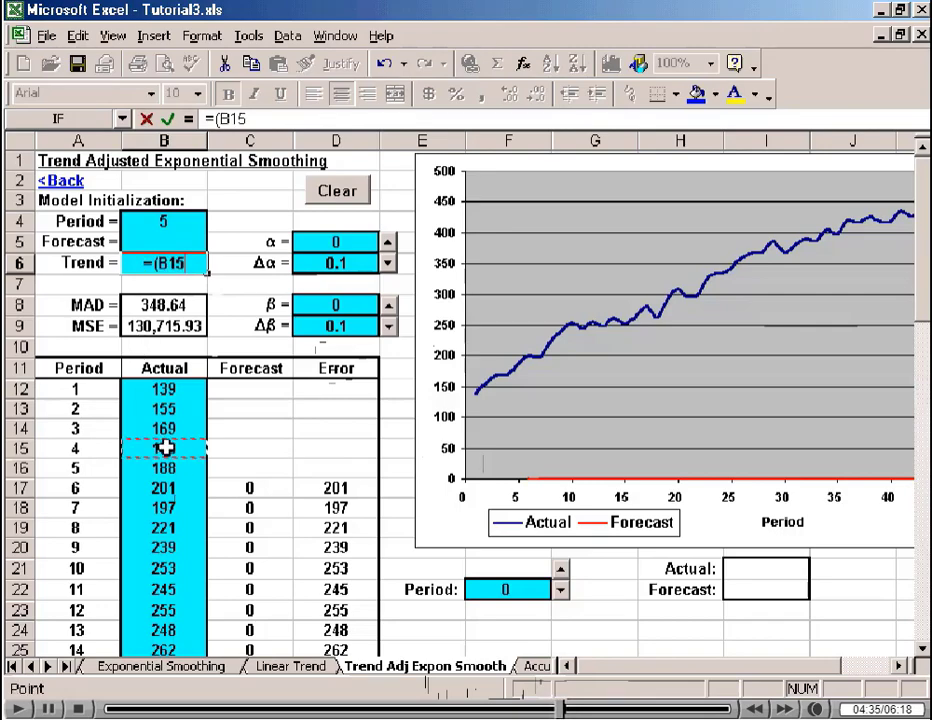
text(-)
click(162, 389)
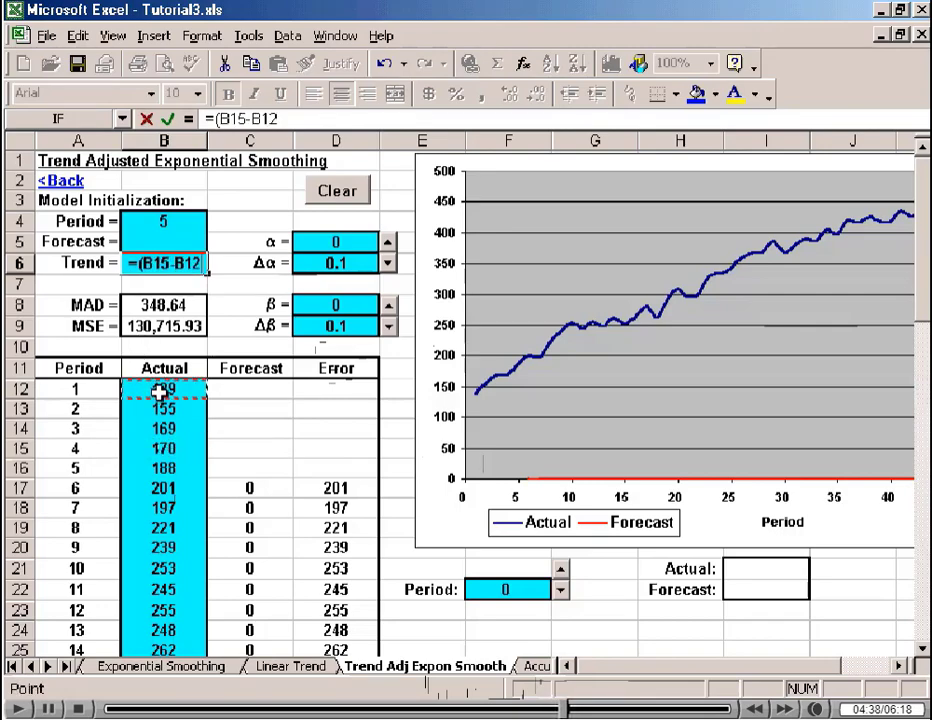
text()/3)
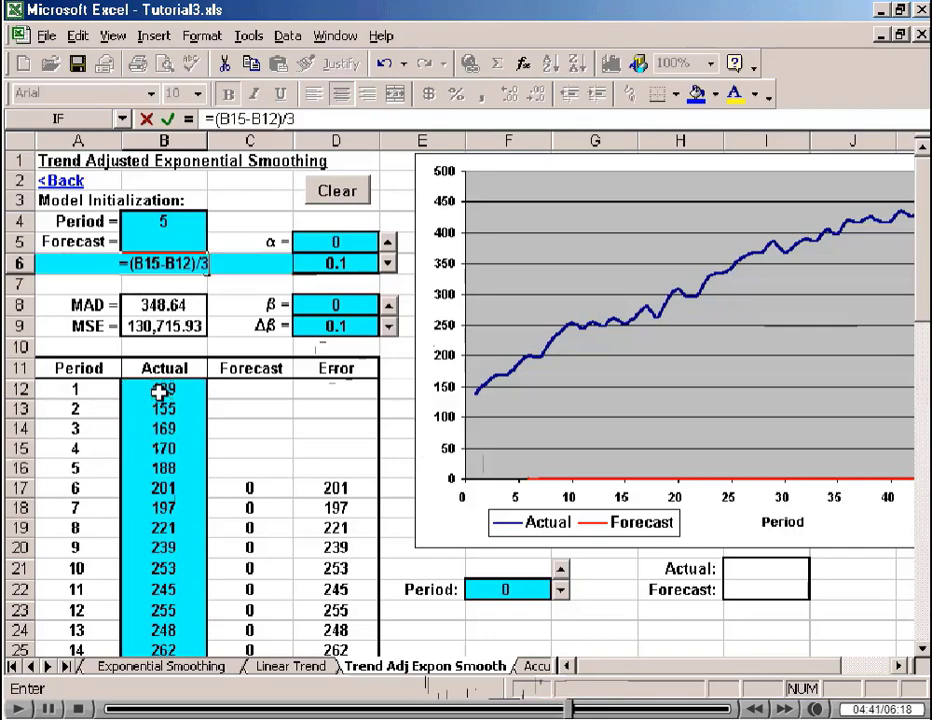
key(Return)
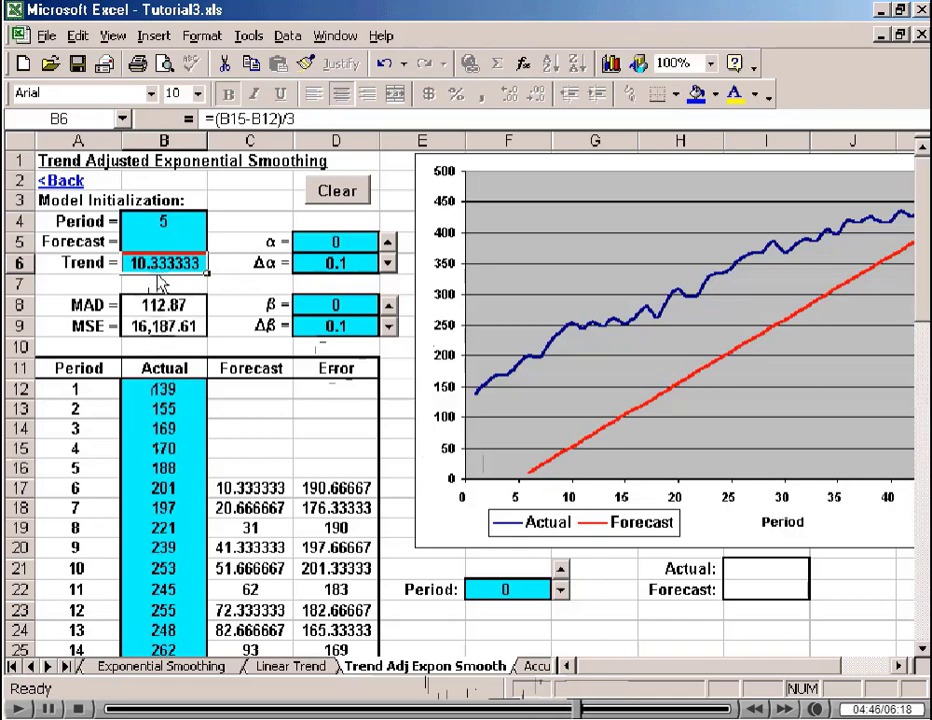
Calculate the initial Forecast in B5 from the period 4 actual plus the initial trend with the formula =B15+B6.
click(306, 669)
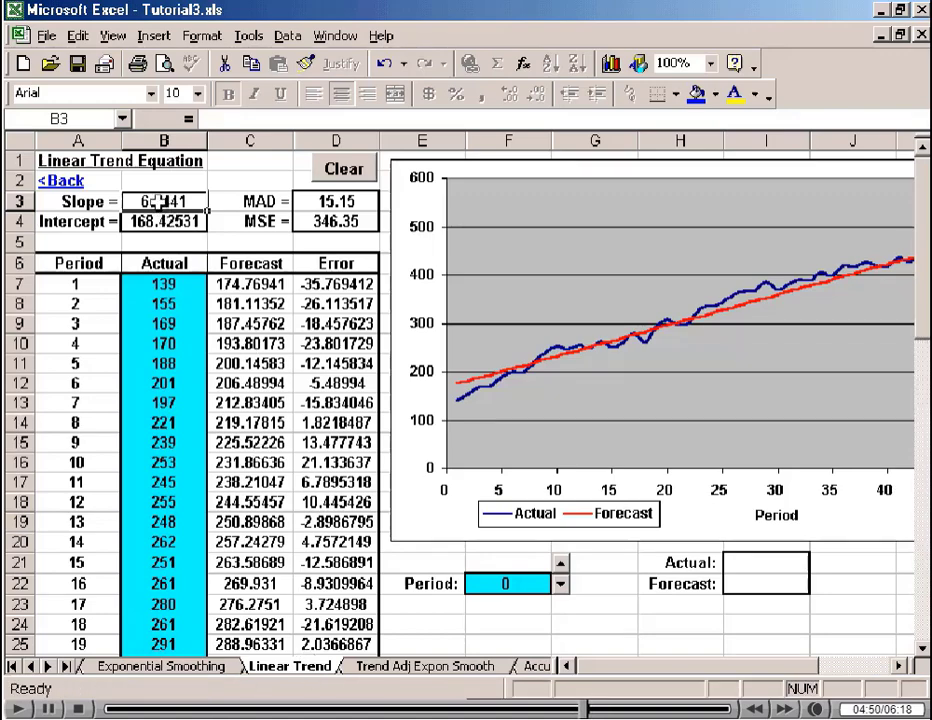
click(412, 668)
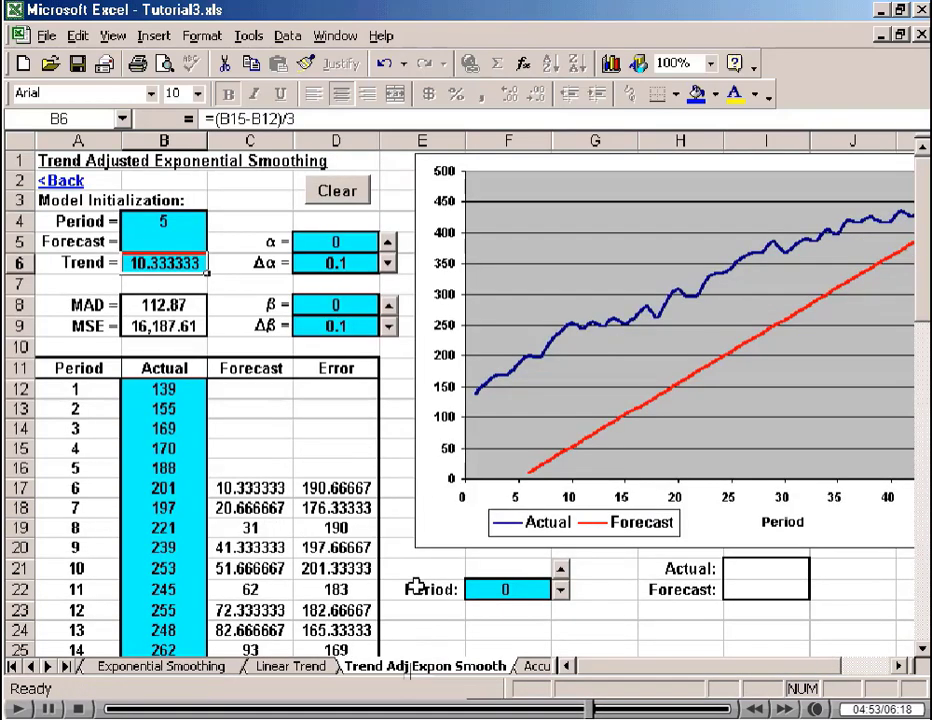
click(150, 240)
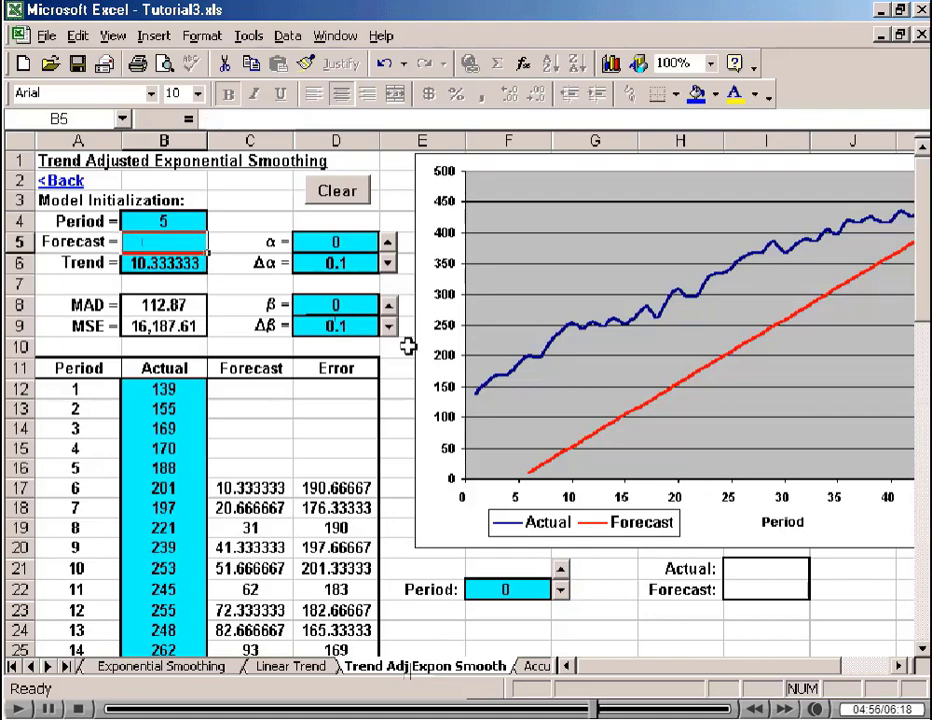
text(=)
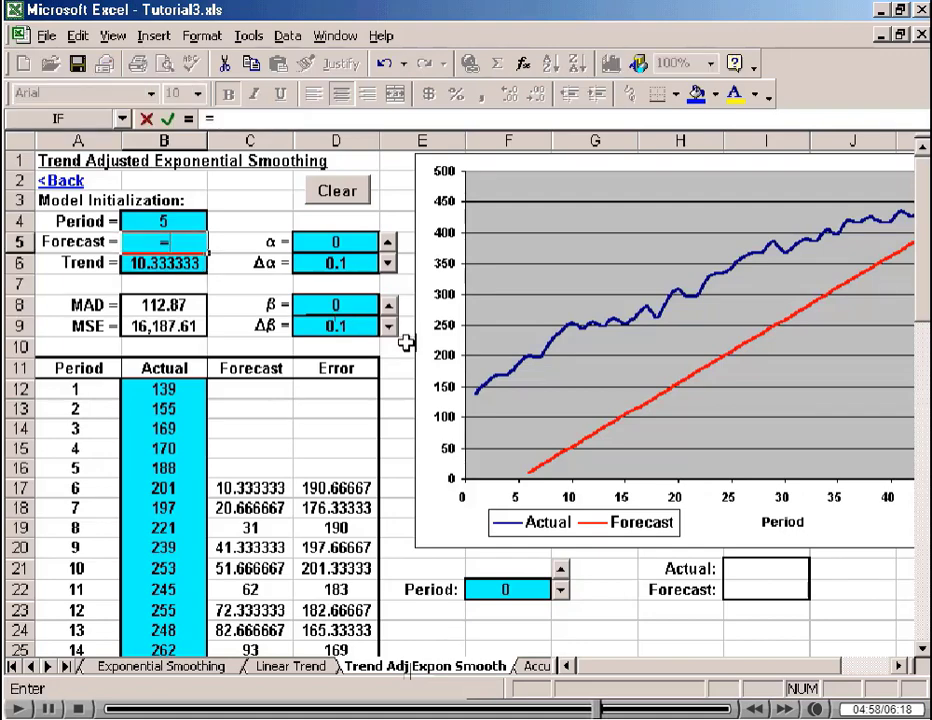
click(162, 449)
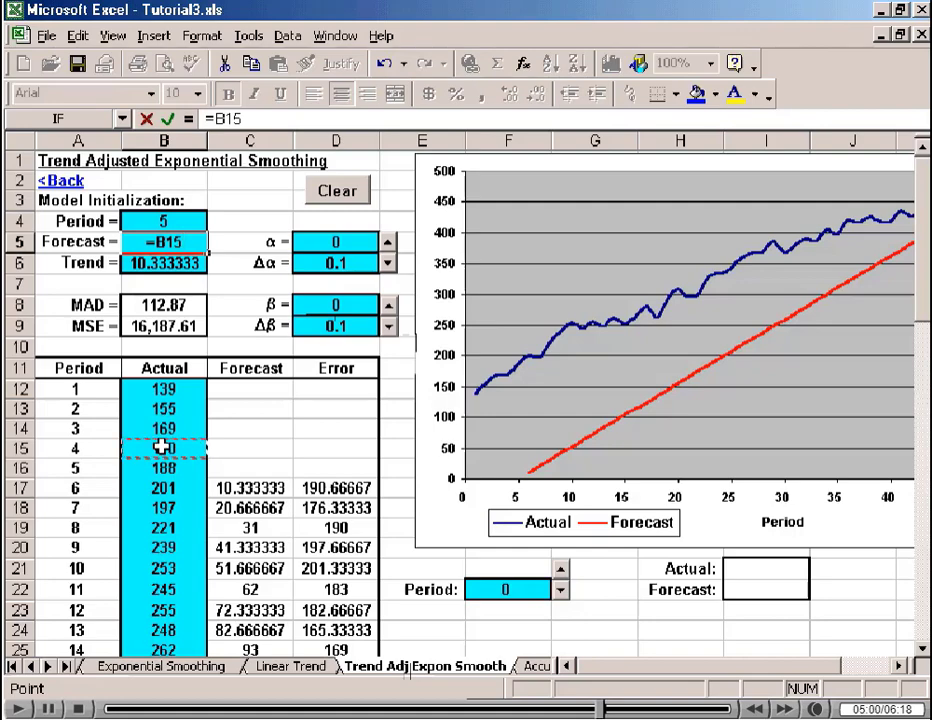
text(+)
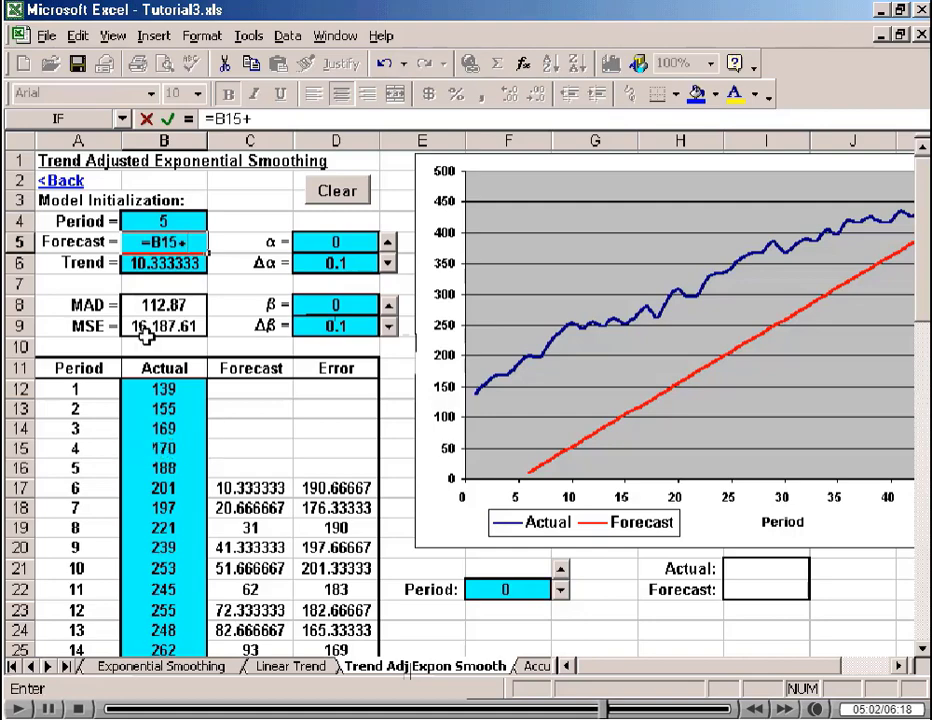
click(150, 262)
key(Return)
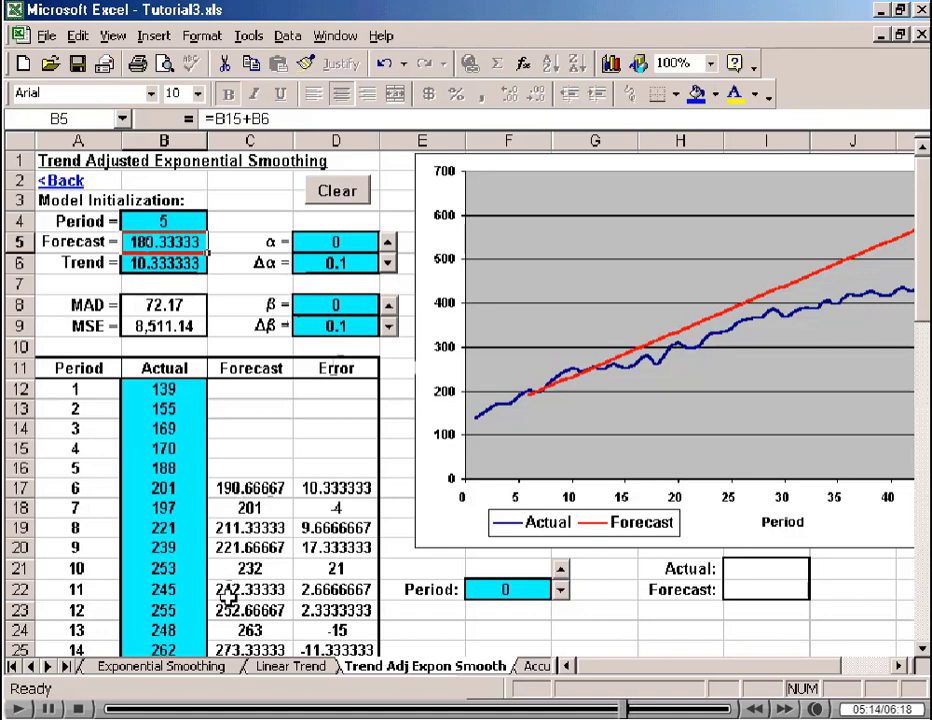
Check the MAD and the α and β cells, and raise β to 0.1.
click(165, 306)
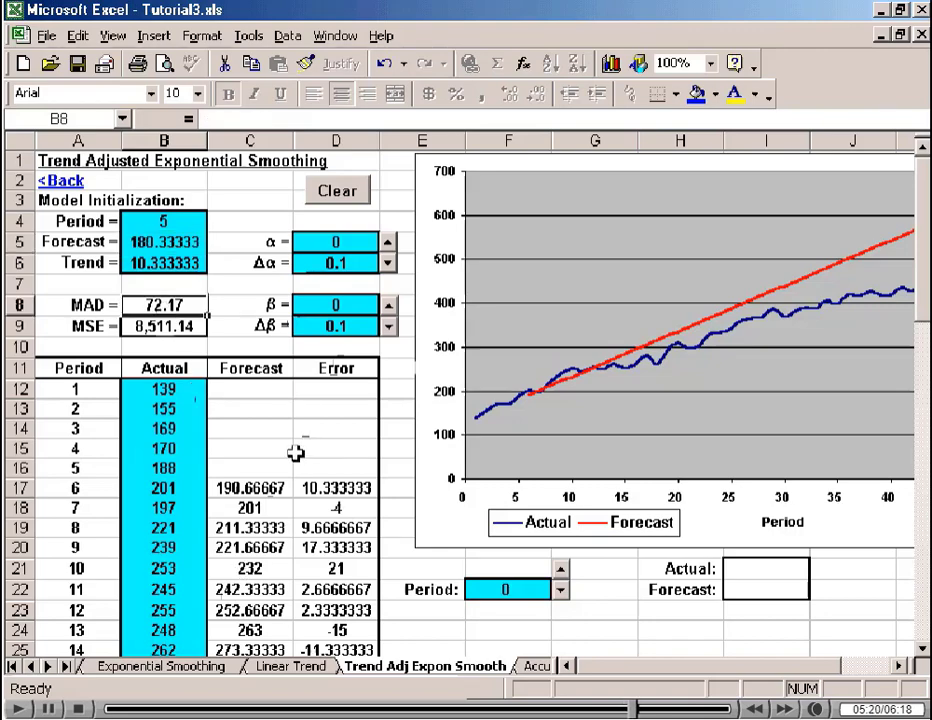
click(330, 244)
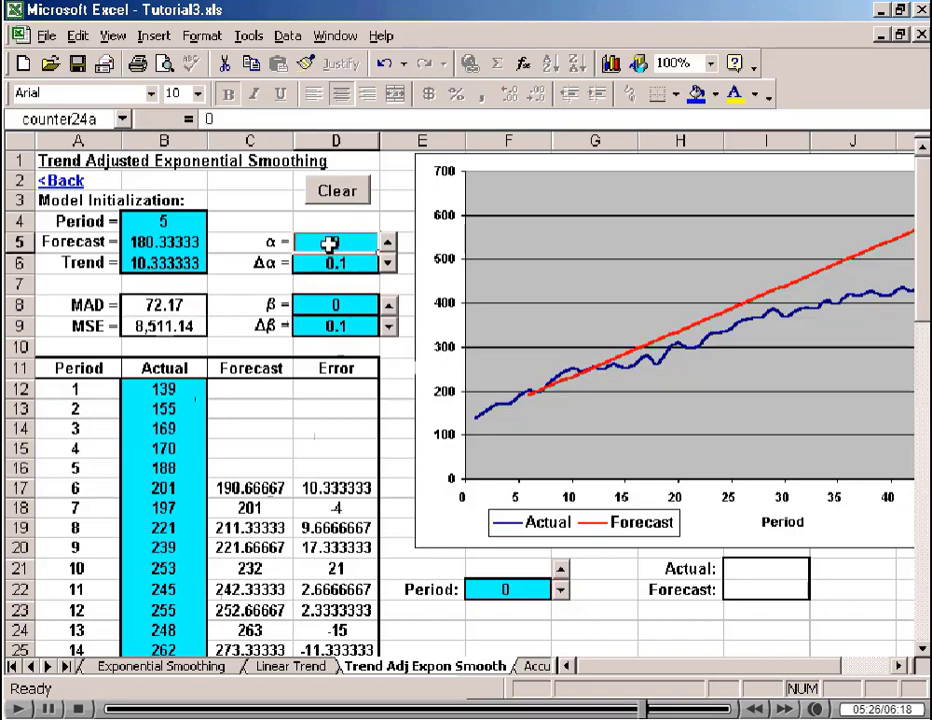
click(323, 305)
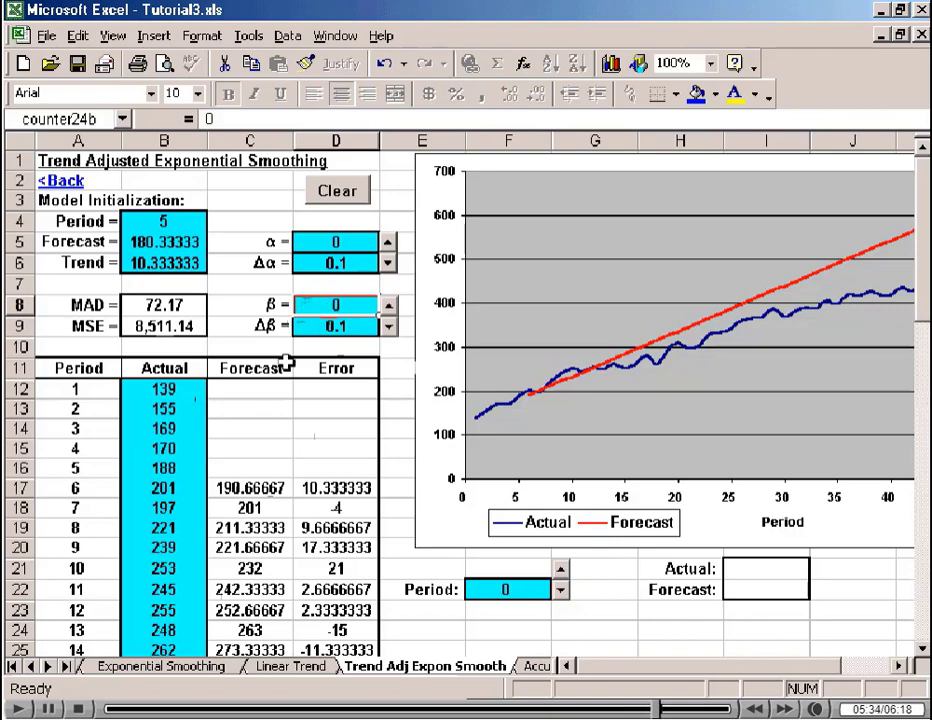
click(388, 304)
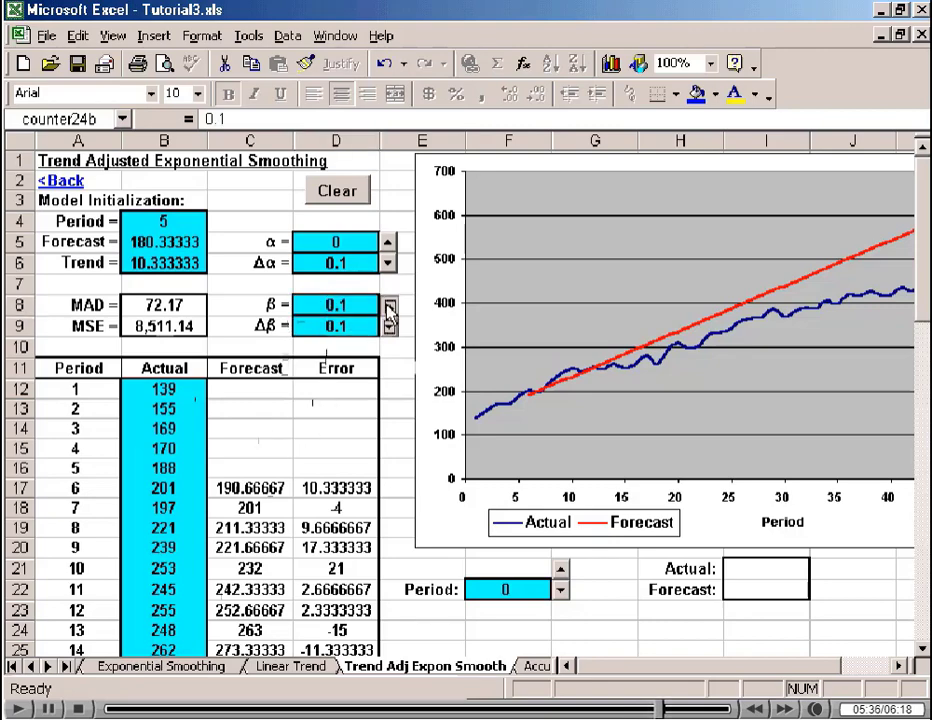
Raise α in 0.1 increments to 0.9 to compare the MAD, and step it back to 0.8.
click(389, 244)
click(389, 244)
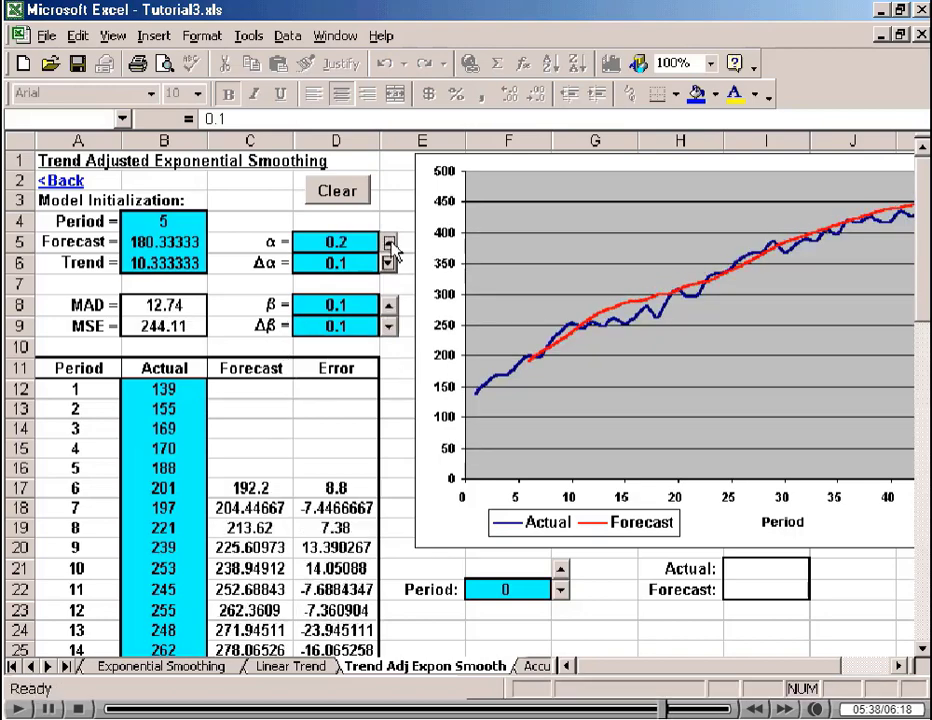
click(389, 244)
click(389, 244)
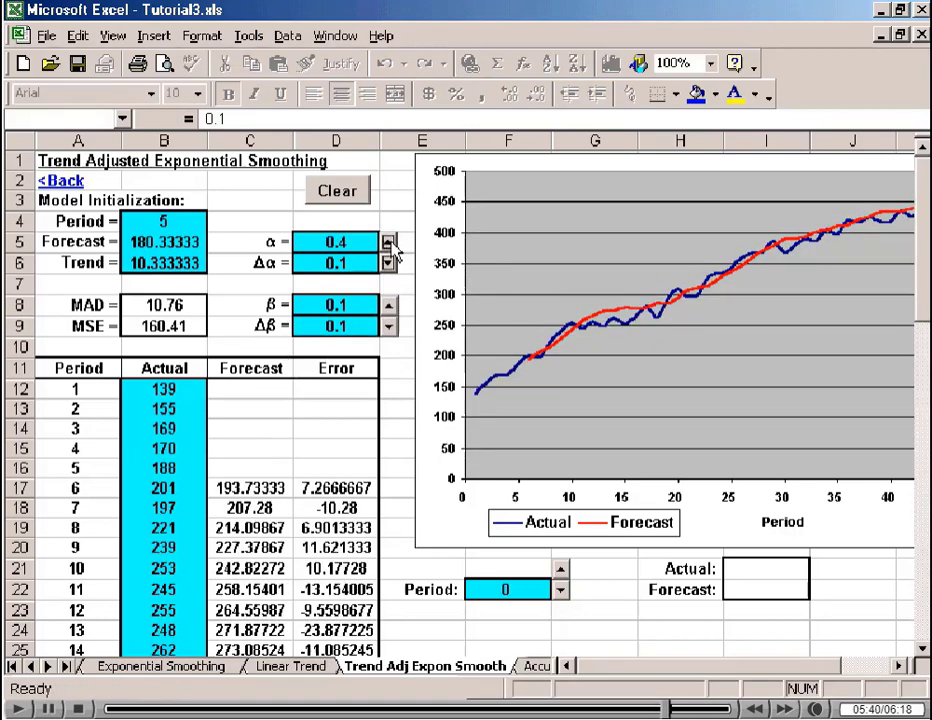
click(389, 244)
click(389, 244)
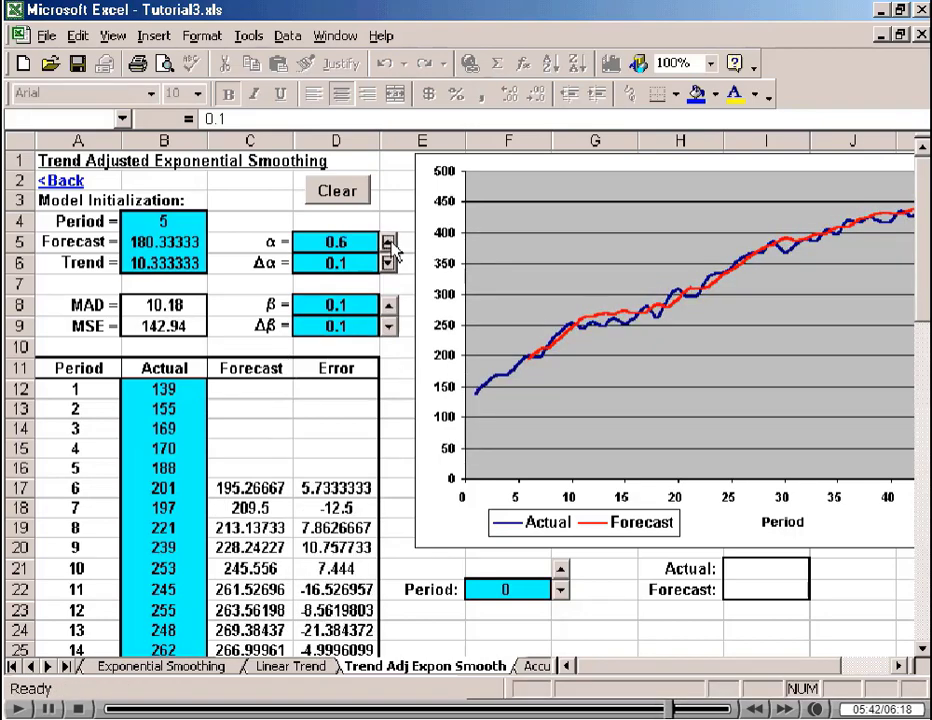
click(389, 244)
click(389, 244)
click(389, 244)
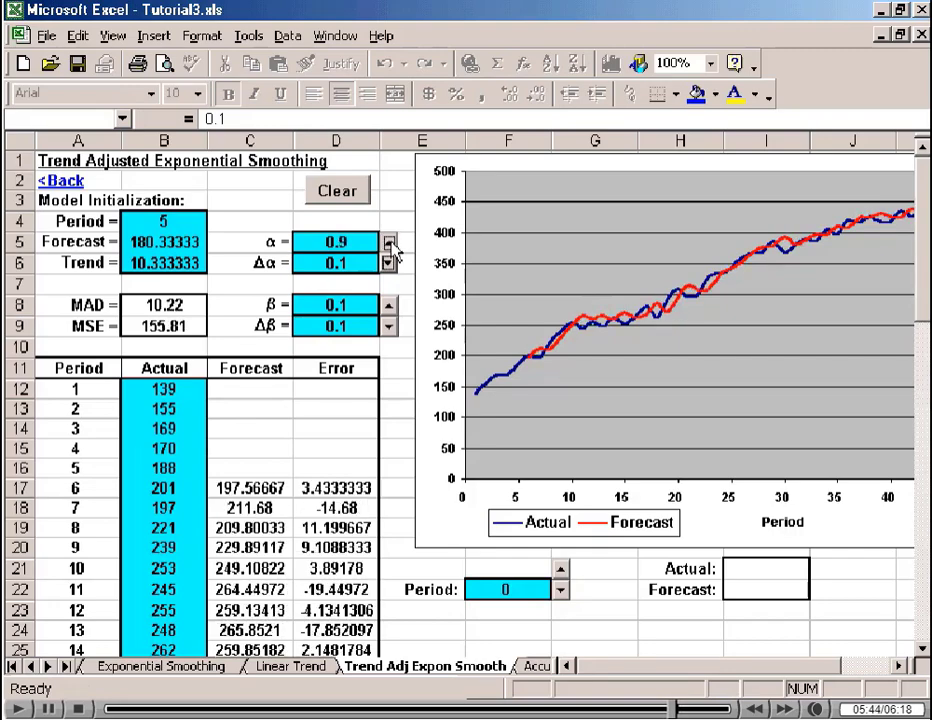
click(389, 263)
Raise β to 0.2, test α at 0.9 and down to 0.6 against the MAD, and settle on 0.7.
click(389, 304)
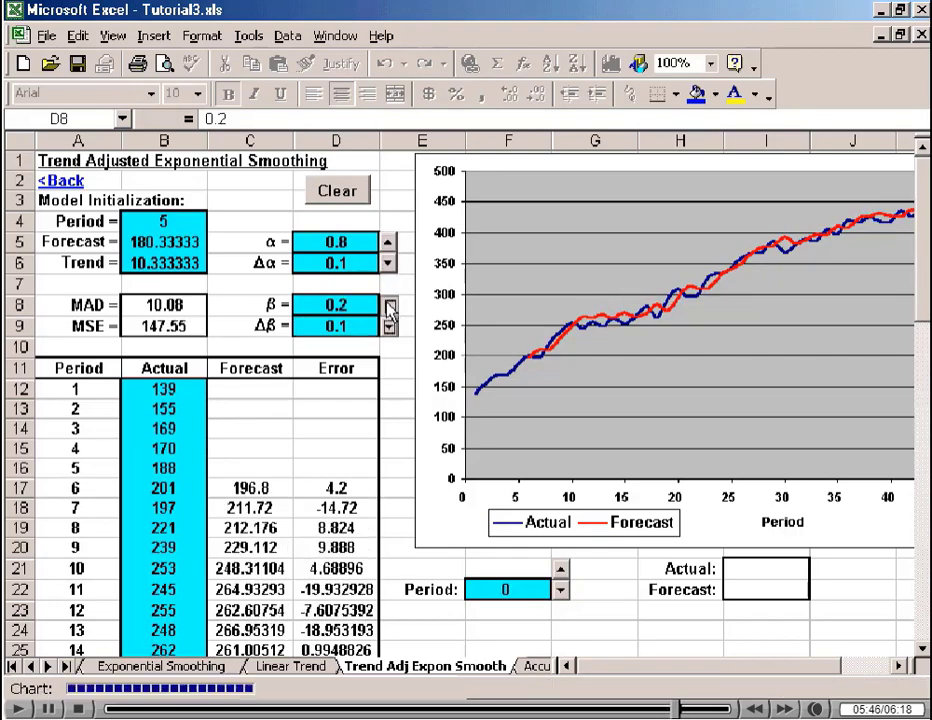
click(389, 244)
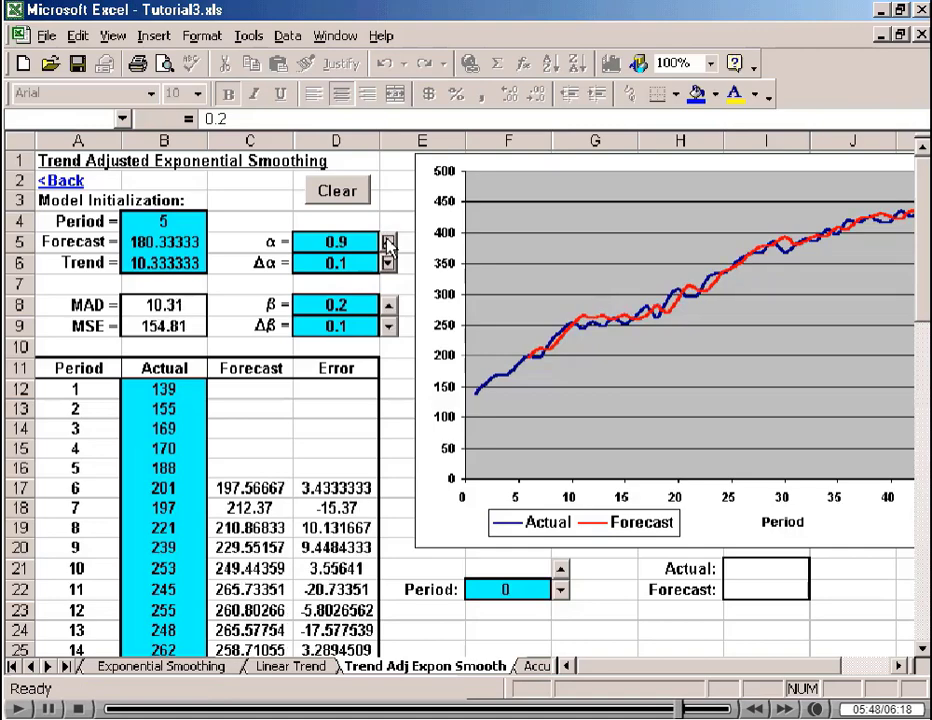
click(389, 263)
click(389, 263)
click(389, 266)
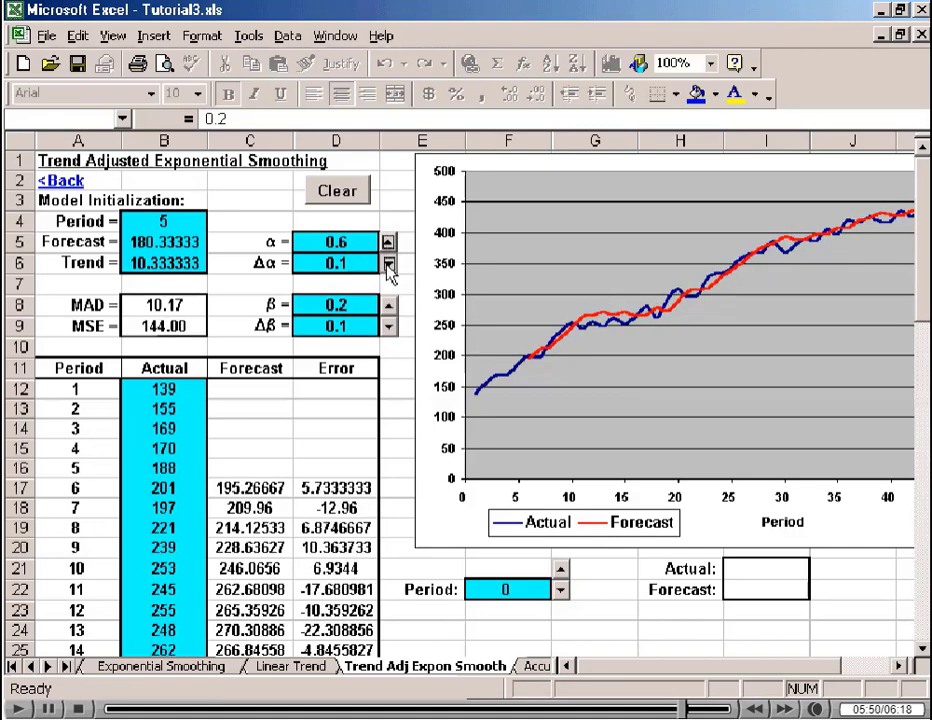
click(389, 244)
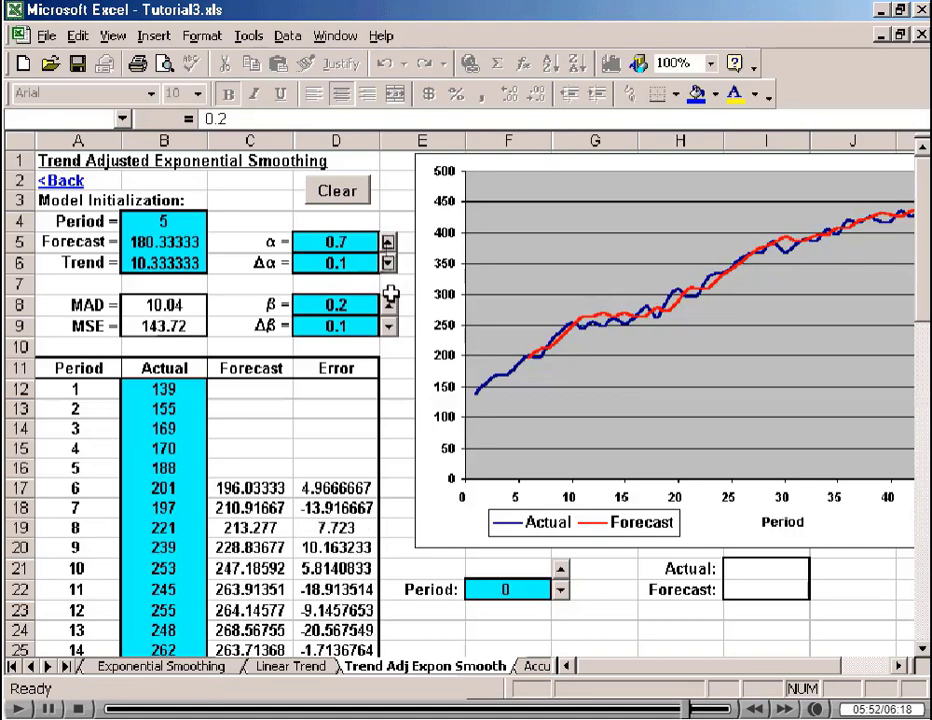
Test β at 0.3 against the MAD, restore it to 0.2, and review the MAD, α and β cells.
click(389, 305)
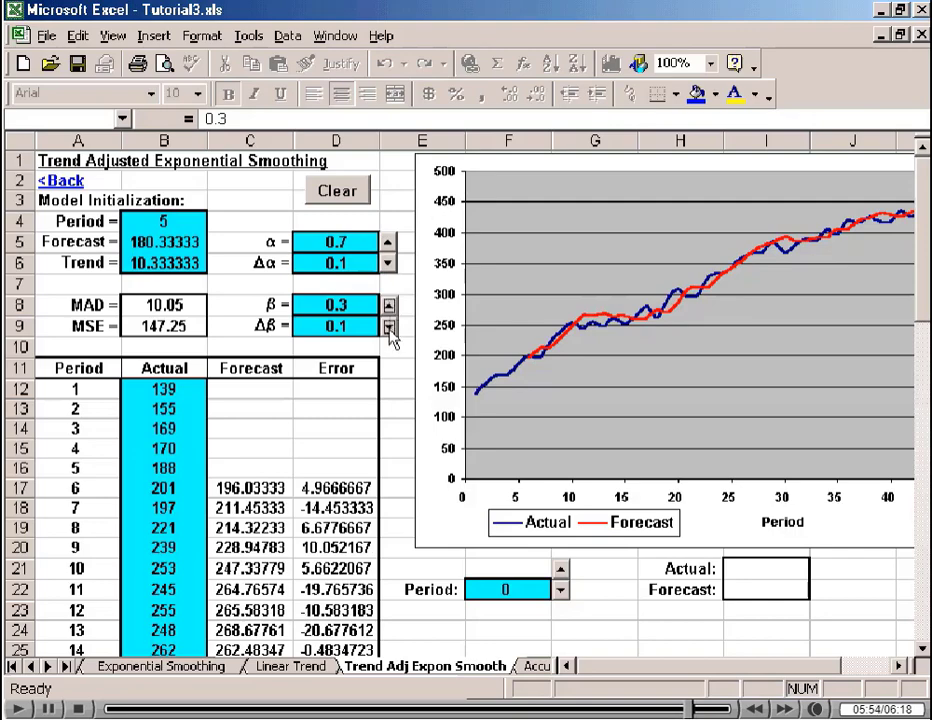
click(389, 328)
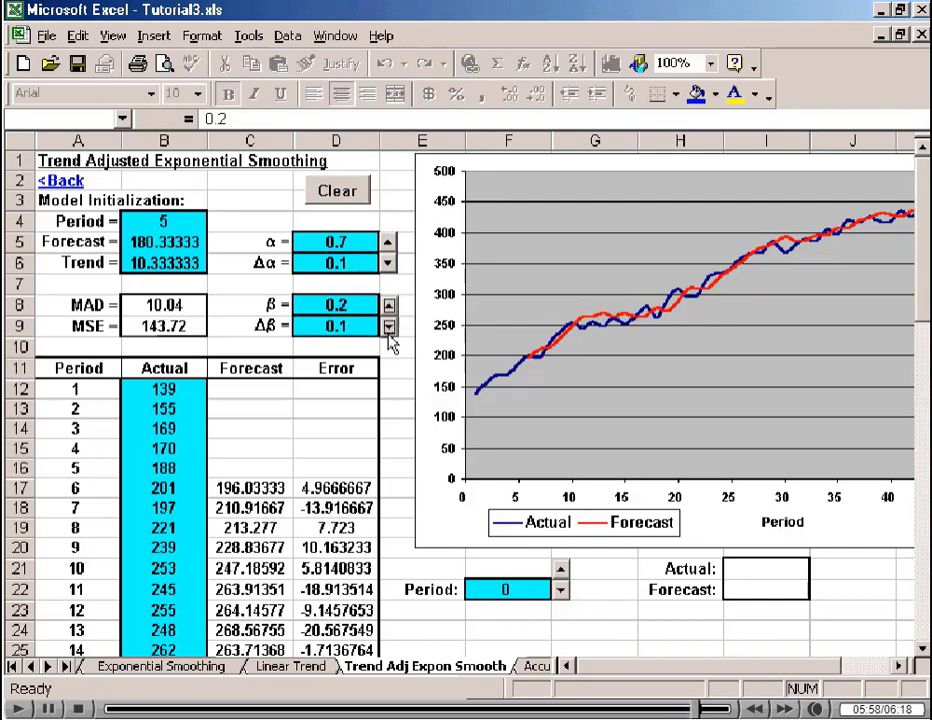
click(144, 305)
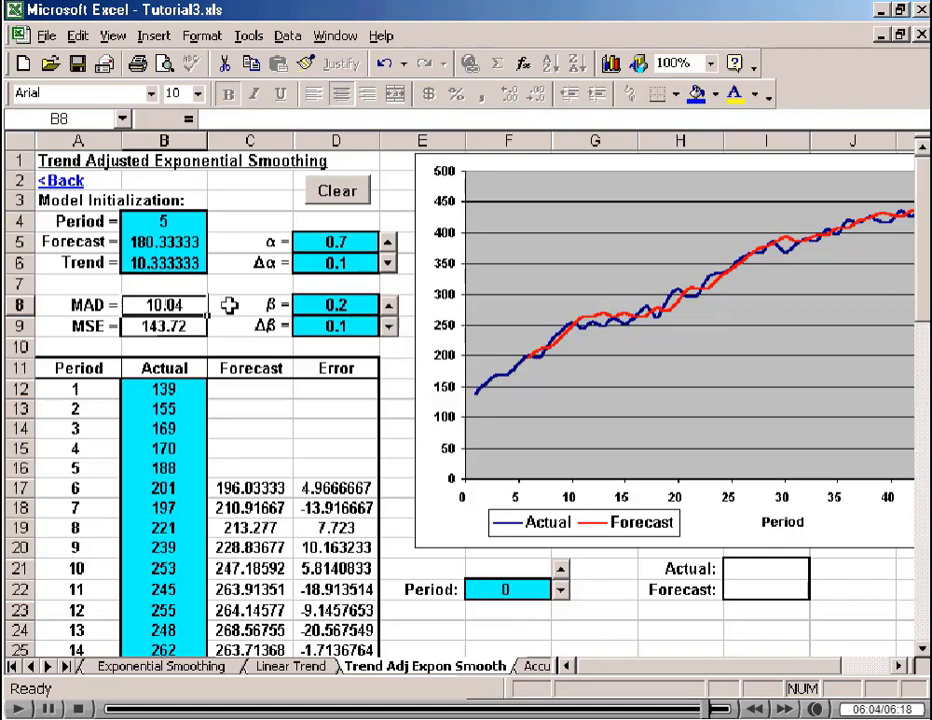
click(340, 241)
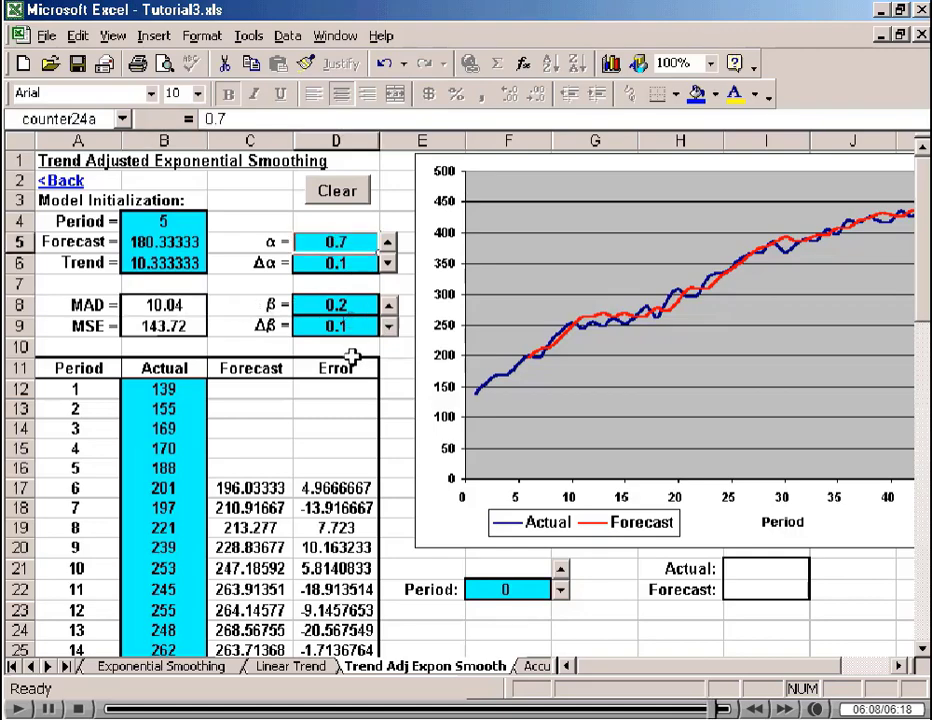
click(358, 304)
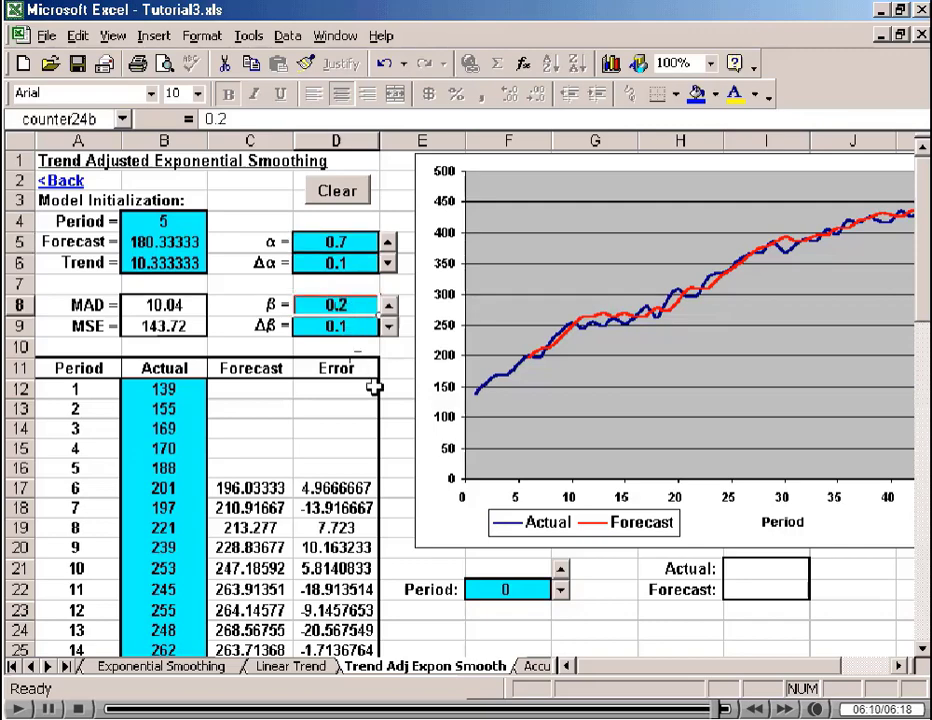